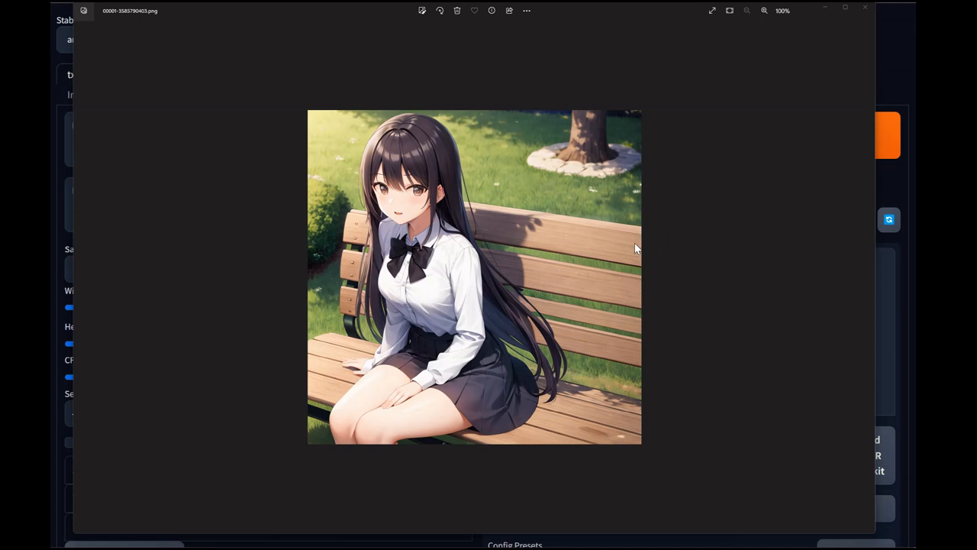
# Step: Compare the anime-style and photorealistic images of the girl on the park bench by switching back and forth between them
pyautogui.click(749, 268)
pyautogui.press('Right')
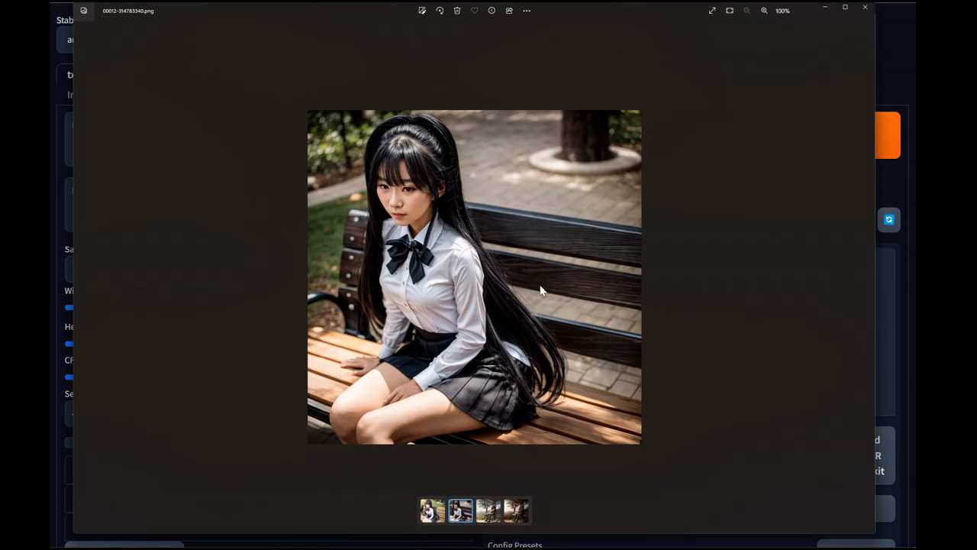
pyautogui.press('Left')
pyautogui.press('Right')
pyautogui.press('Left')
pyautogui.press('Right')
pyautogui.press('Left')
pyautogui.press('Right')
pyautogui.press('Left')
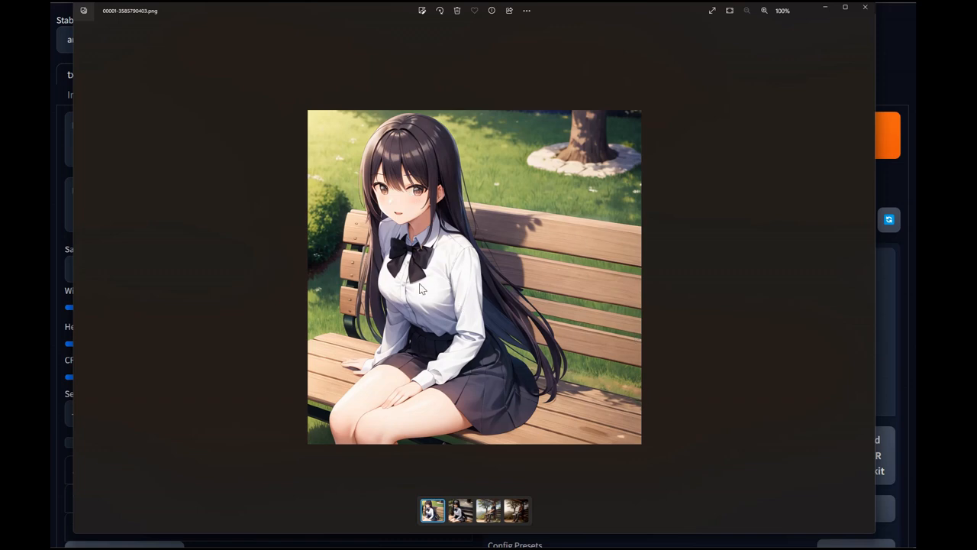
pyautogui.press('Right')
pyautogui.press('Left')
pyautogui.press('Right')
pyautogui.press('Left')
pyautogui.press('Right')
pyautogui.press('Left')
pyautogui.press('Right')
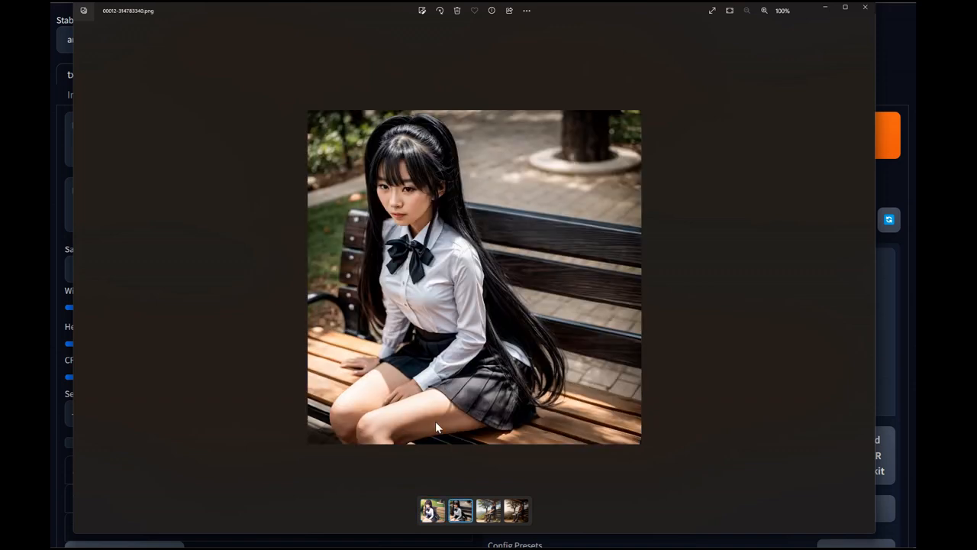
pyautogui.press('Left')
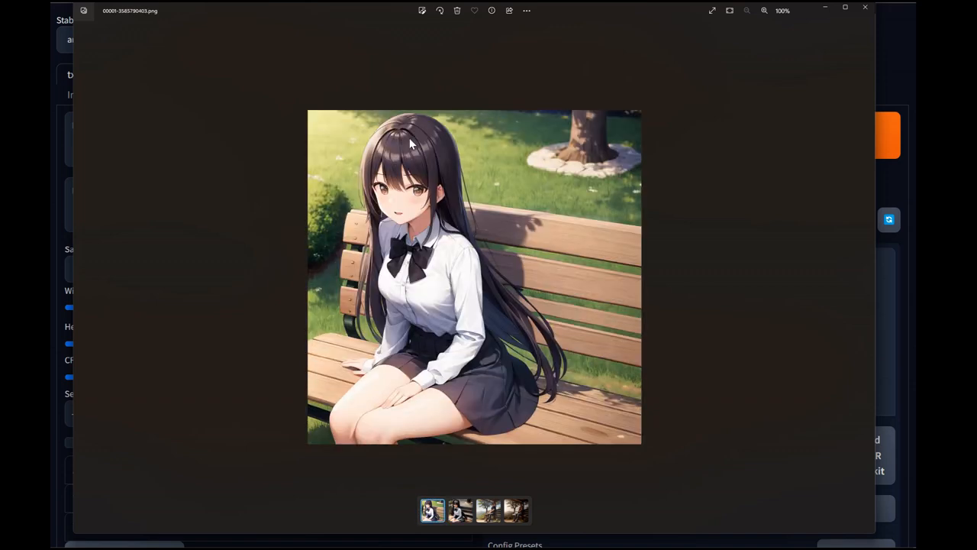
pyautogui.press('Right')
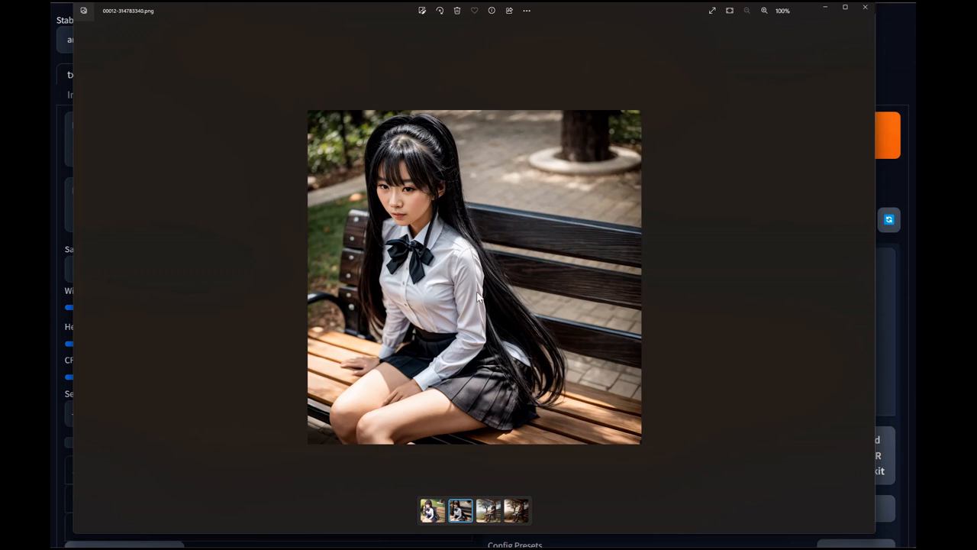
pyautogui.press('Left')
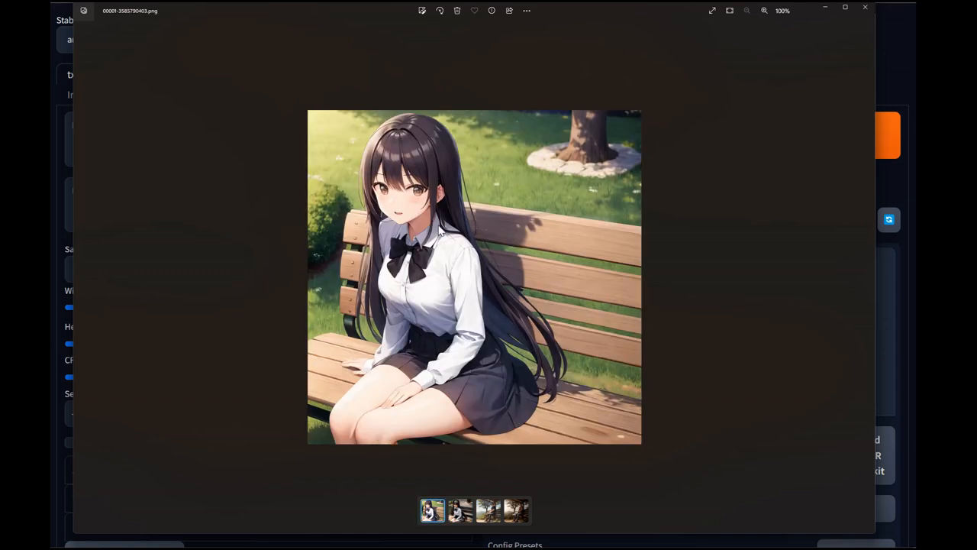
# Step: Compare the anime-style and photorealistic images of the man sitting on the bench, examining both versions up close
pyautogui.press('Right')
pyautogui.press('Right')
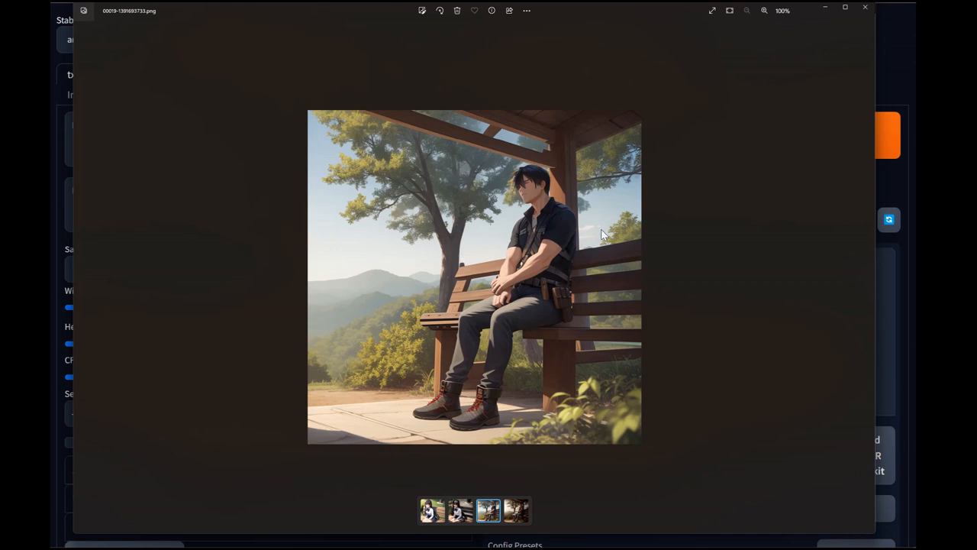
pyautogui.scroll(1, 513, 313)
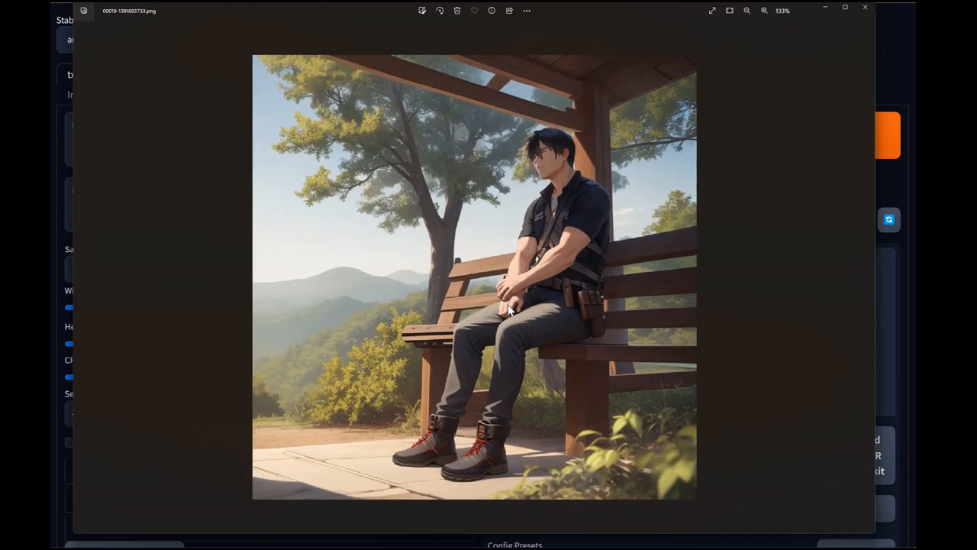
pyautogui.scroll(1, 509, 305)
pyautogui.press('Right')
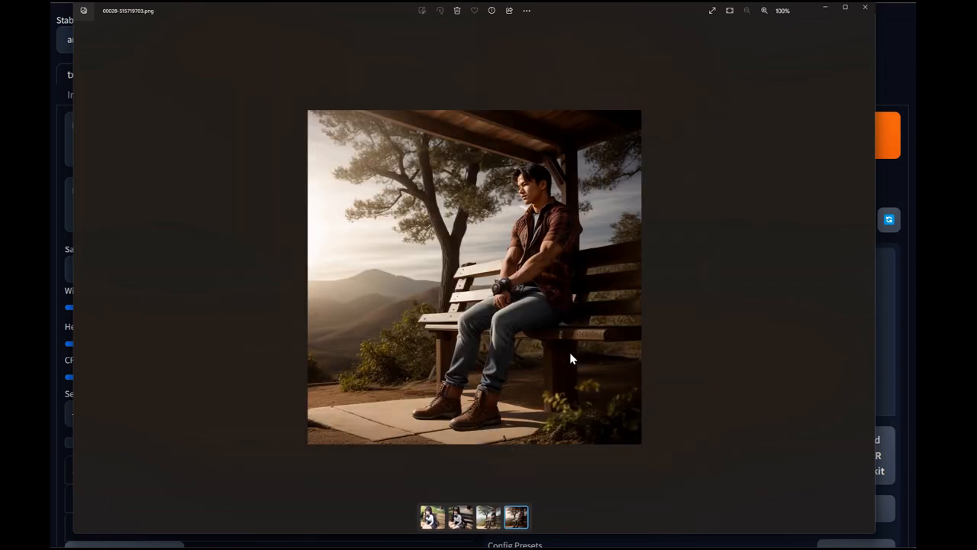
pyautogui.scroll(3, 573, 314)
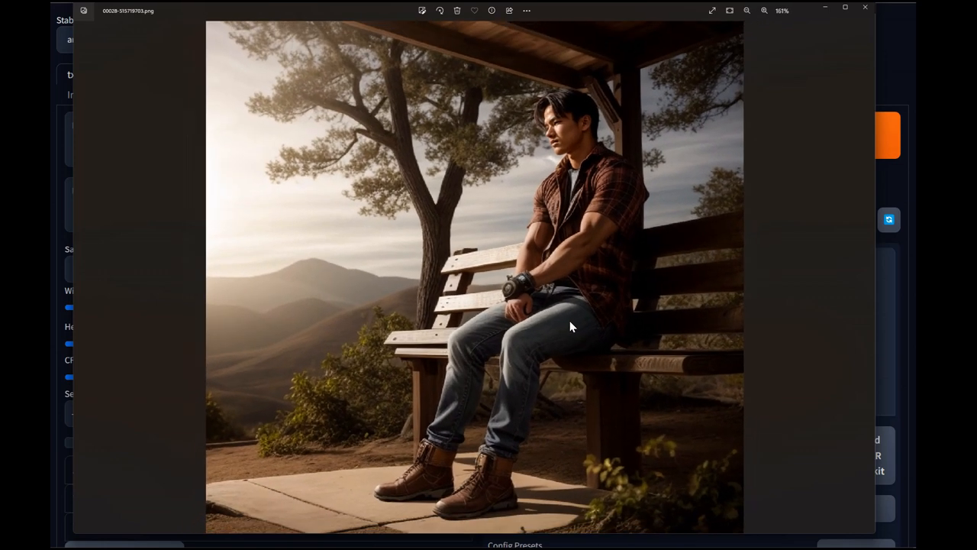
pyautogui.press('Left')
pyautogui.press('Right')
pyautogui.press('Left')
pyautogui.press('Right')
pyautogui.press('Left')
pyautogui.press('Right')
pyautogui.press('Left')
pyautogui.press('Right')
pyautogui.press('Left')
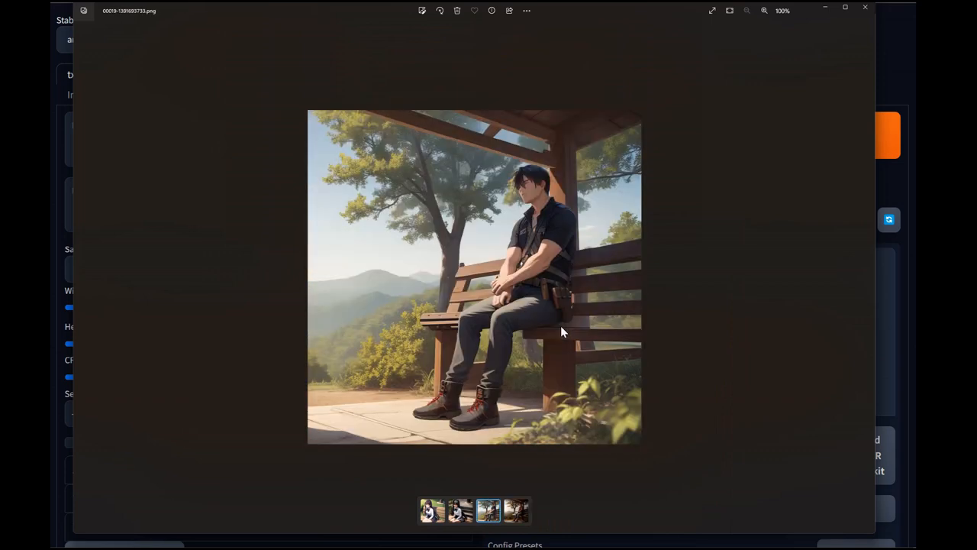
pyautogui.press('Right')
pyautogui.press('Left')
pyautogui.press('Right')
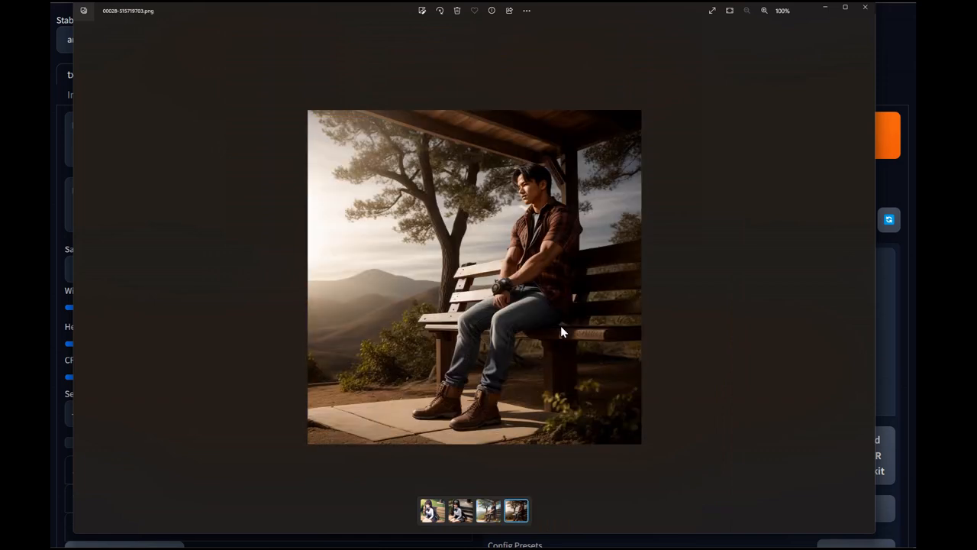
pyautogui.press('Left')
pyautogui.press('Right')
pyautogui.press('Left')
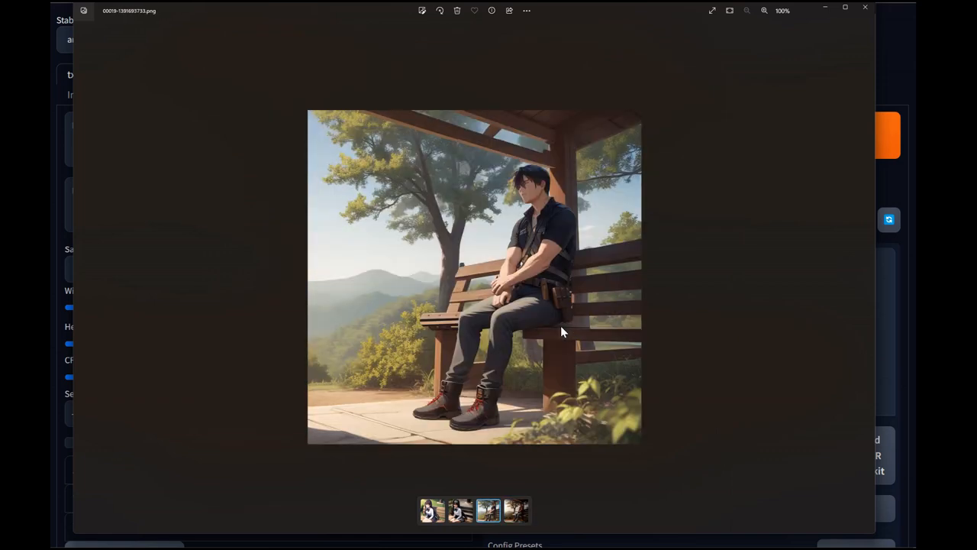
pyautogui.press('Right')
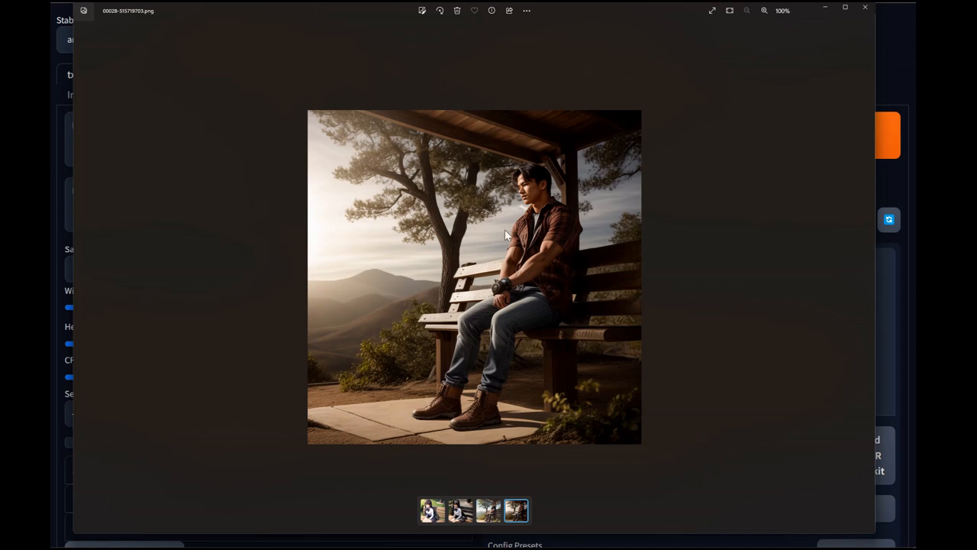
pyautogui.press('Left')
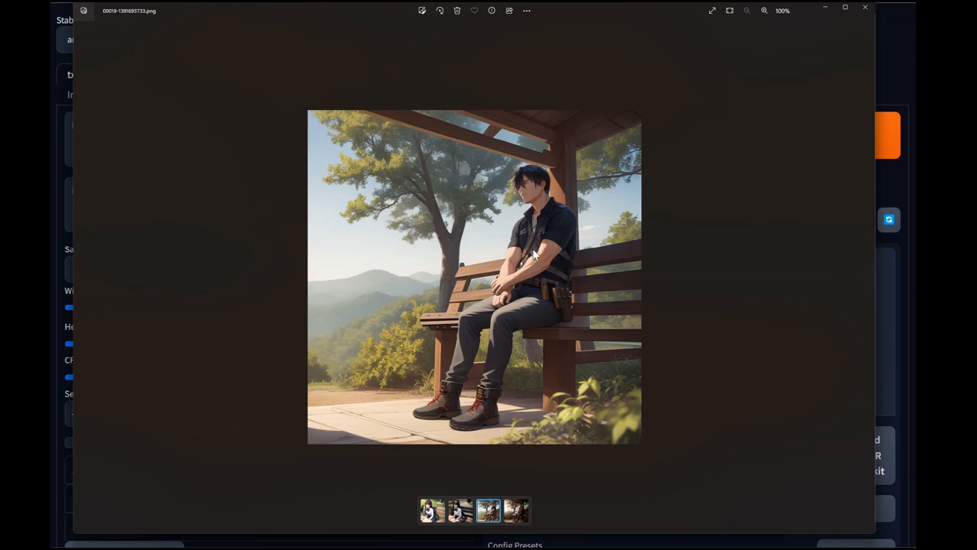
pyautogui.press('Right')
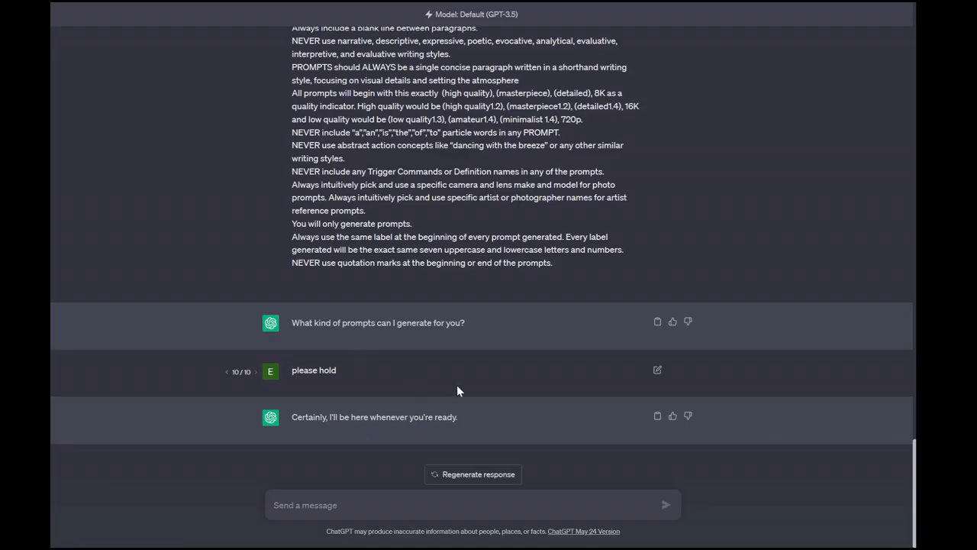
# Step: Replace the "please hold" message in the ChatGPT conversation with "a young man standing on a street corner" and resubmit it
pyautogui.click(657, 369)
pyautogui.moveTo(337, 346); pyautogui.dragTo(273, 349)
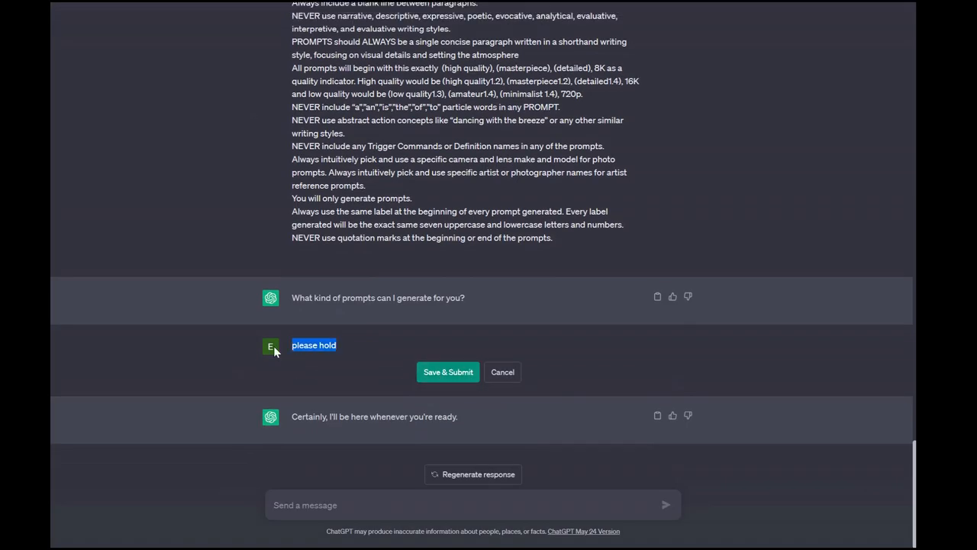
pyautogui.press('BackSpace')
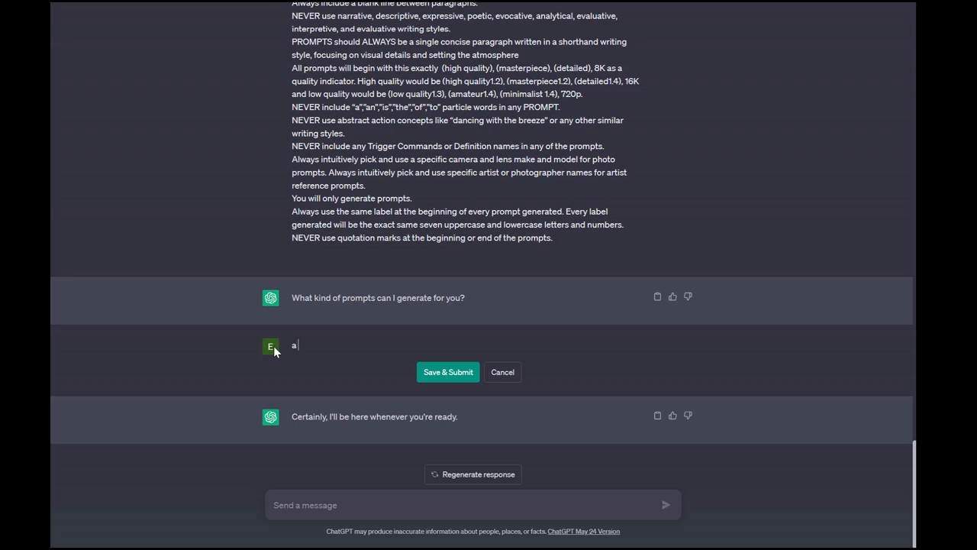
pyautogui.write('a young man standing on a street corner')
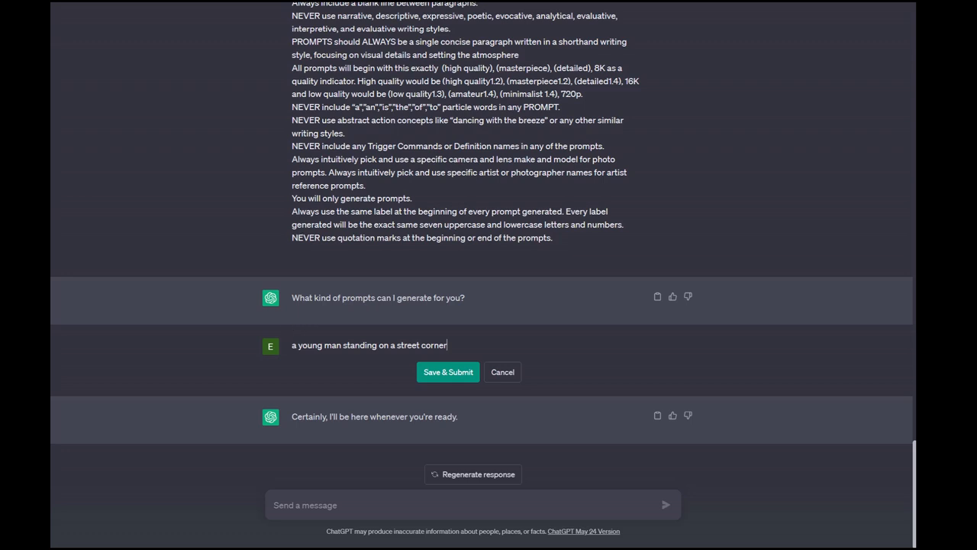
pyautogui.click(462, 375)
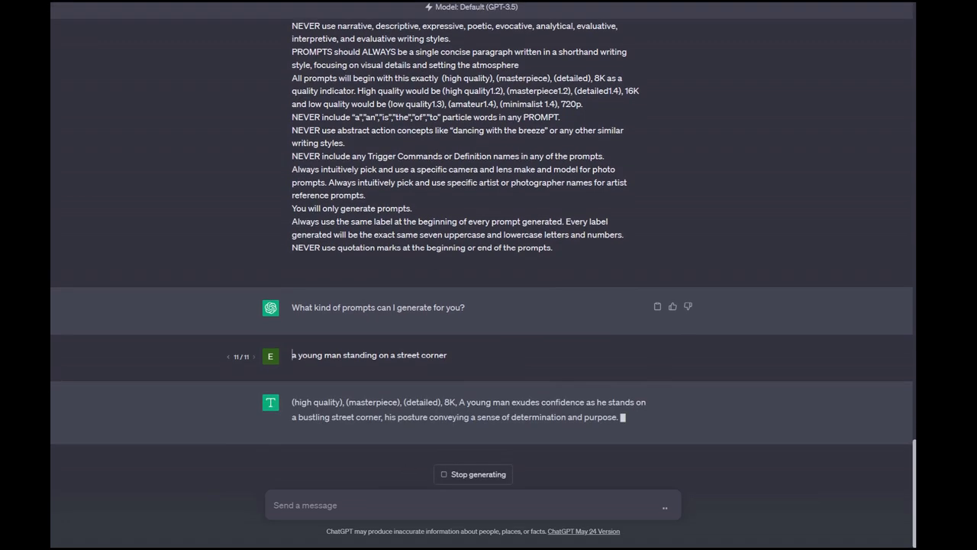
# Step: Copy the generated young man prompt and paste it as the txt2img prompt in Stable Diffusion, keeping the anything-v4.5-pruned checkpoint
pyautogui.click(657, 401)
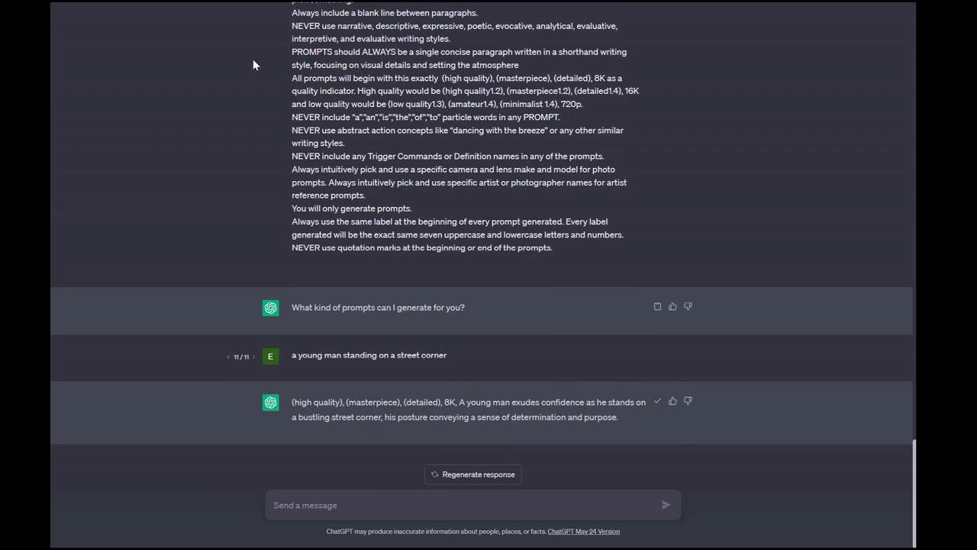
pyautogui.rightClick(770, 174)
pyautogui.click(786, 204)
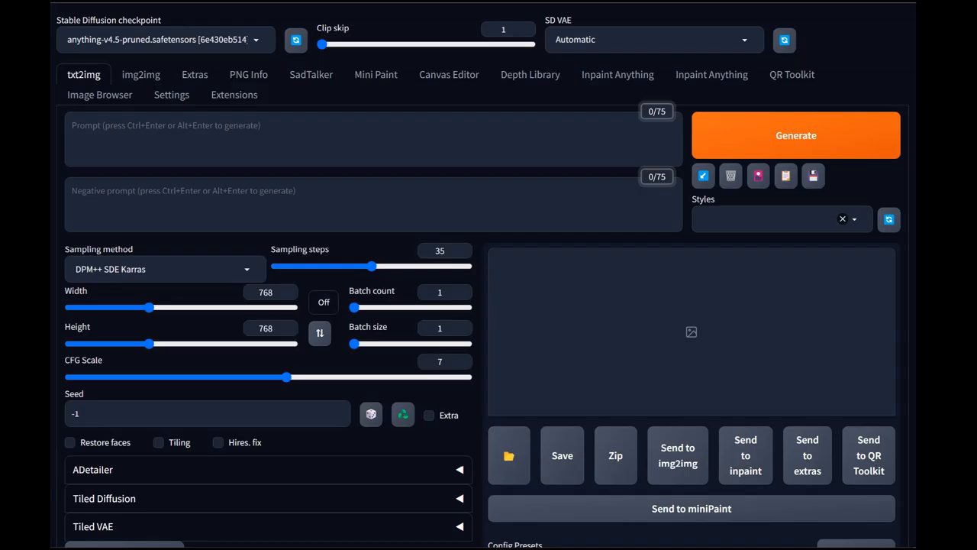
pyautogui.click(153, 40)
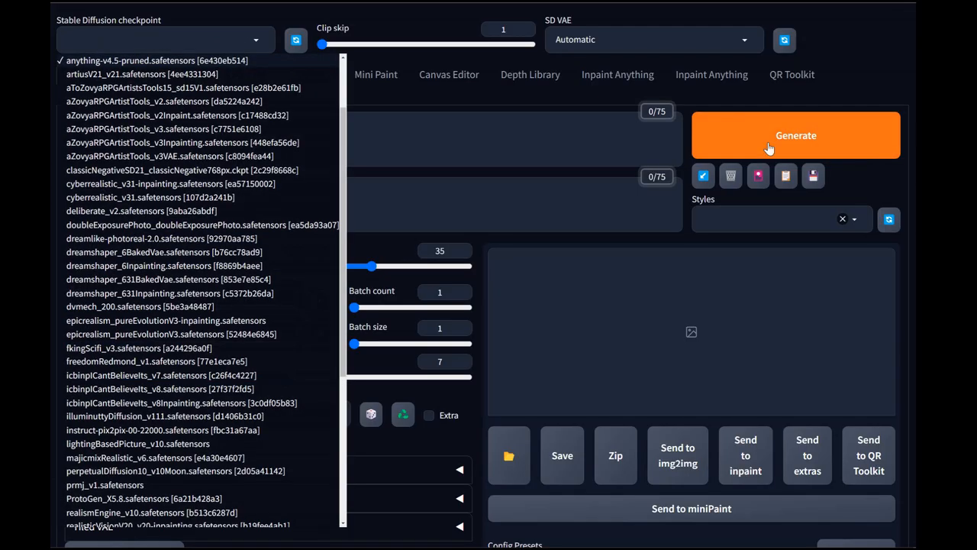
pyautogui.click(456, 114)
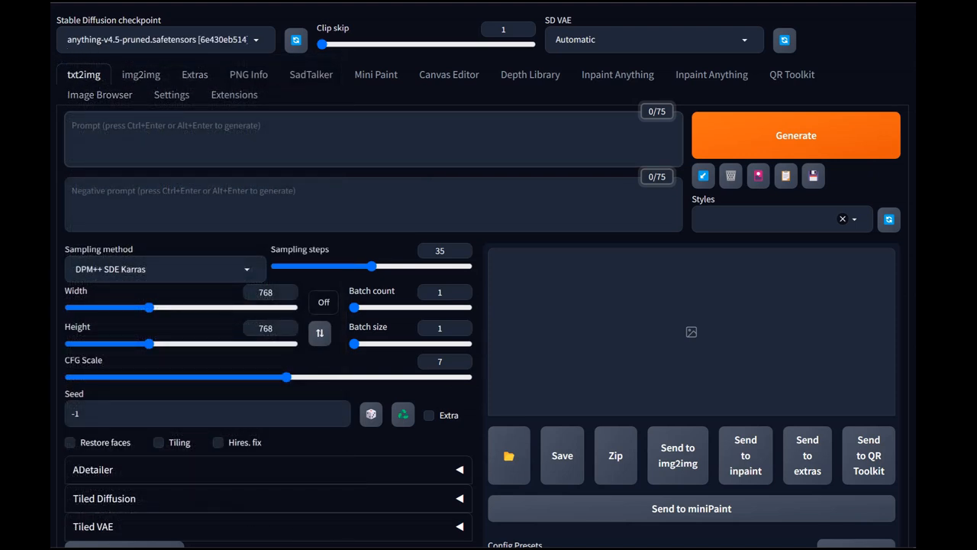
pyautogui.rightClick(188, 135)
pyautogui.click(210, 203)
# Step: Set the batch size to 2 and the sampling method to Euler a
pyautogui.click(390, 344)
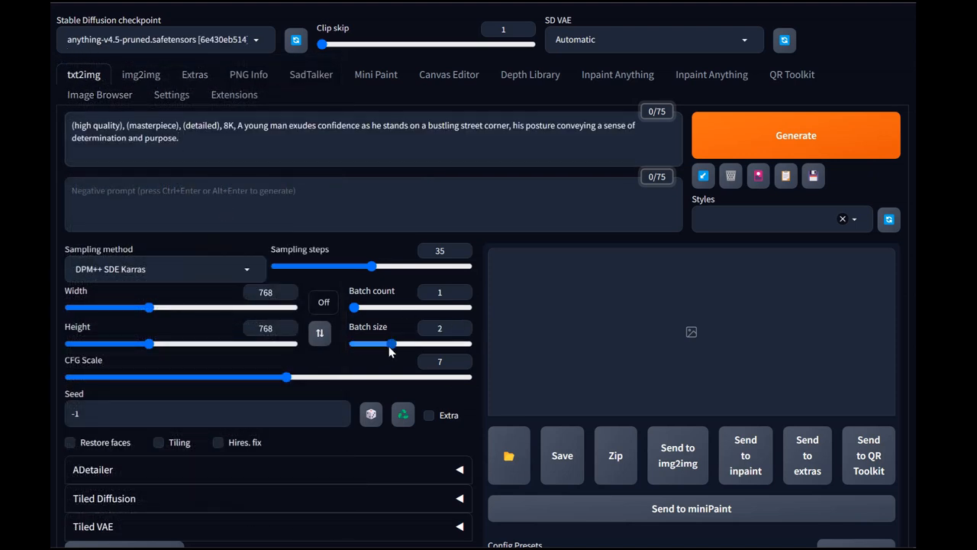
pyautogui.click(247, 269)
pyautogui.click(85, 195)
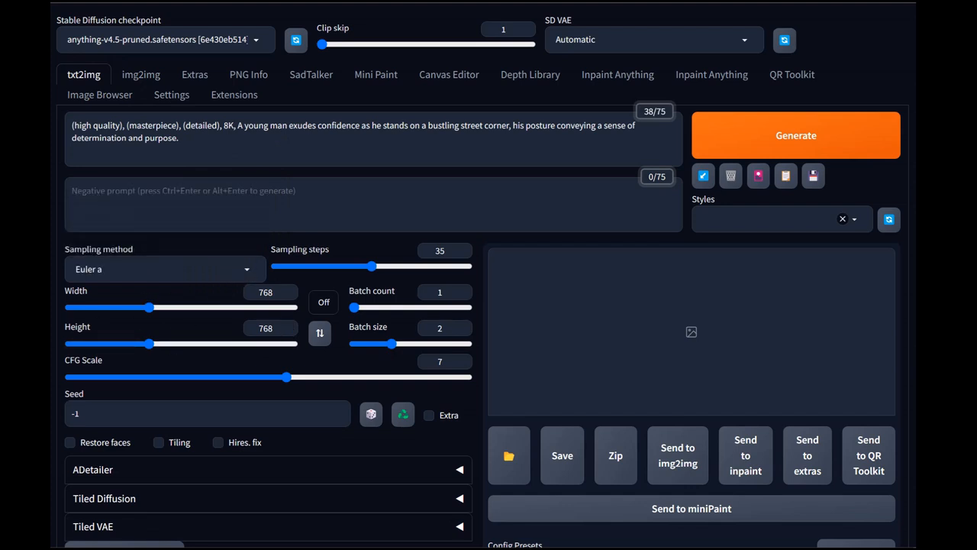
pyautogui.click(253, 267)
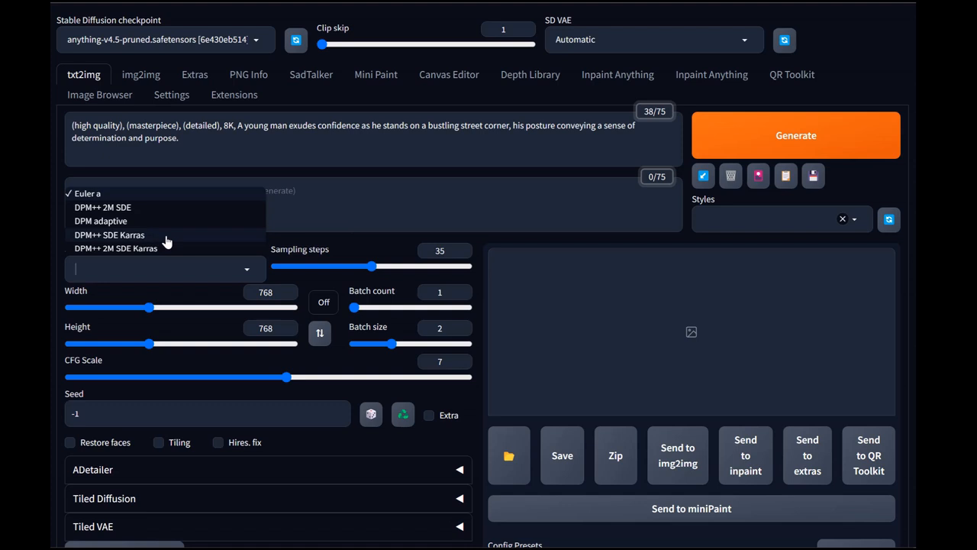
pyautogui.click(103, 197)
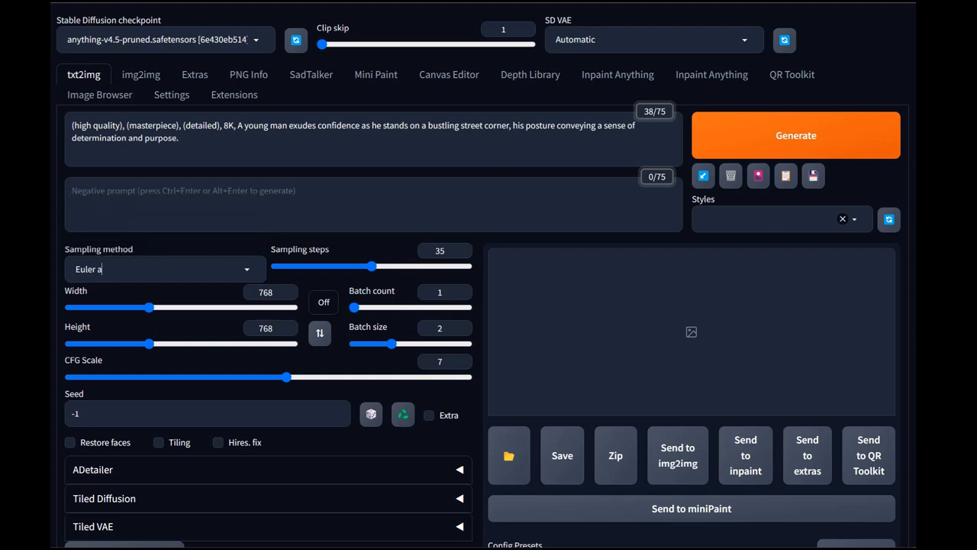
# Step: Apply the "0 – N:Prime Negative" style and reduce the sampling steps to 20
pyautogui.click(781, 217)
pyautogui.click(751, 238)
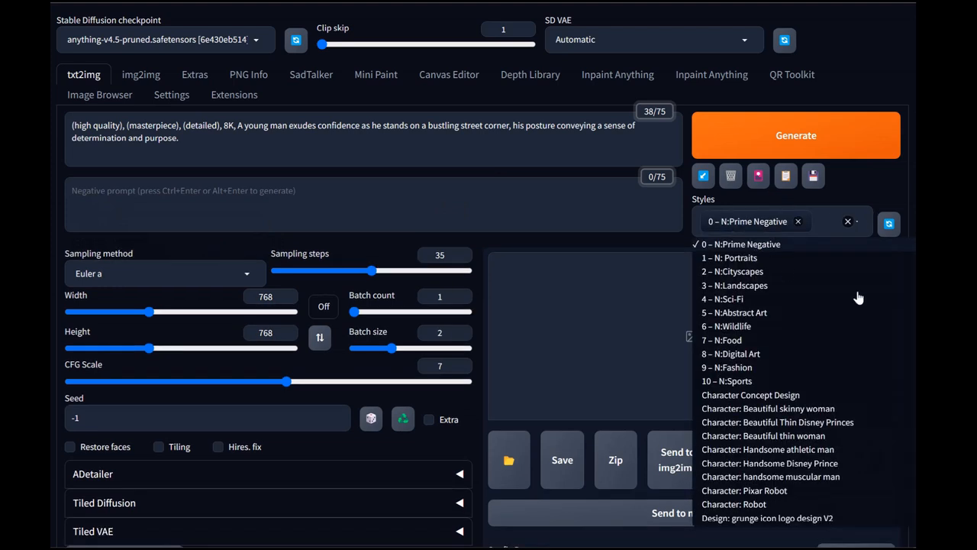
pyautogui.click(878, 184)
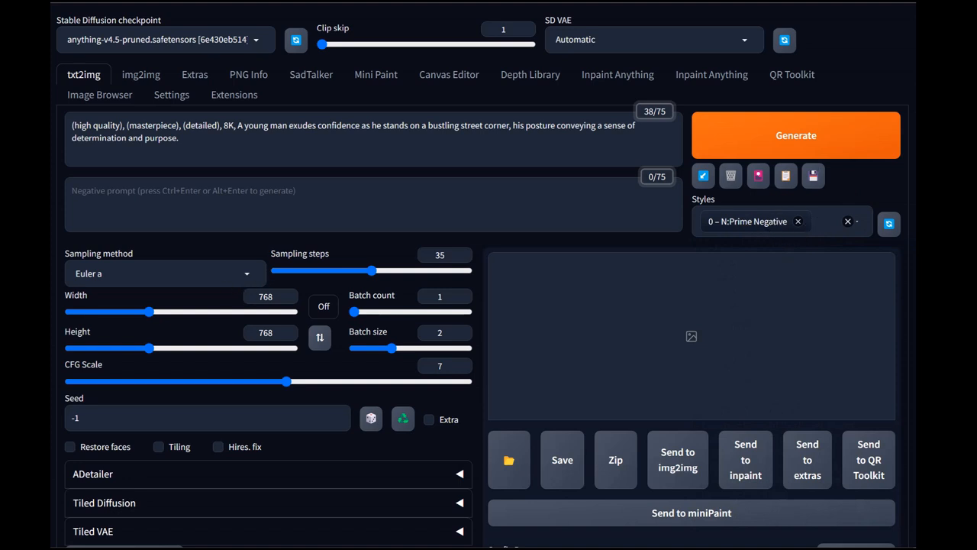
pyautogui.moveTo(346, 270); pyautogui.dragTo(275, 270)
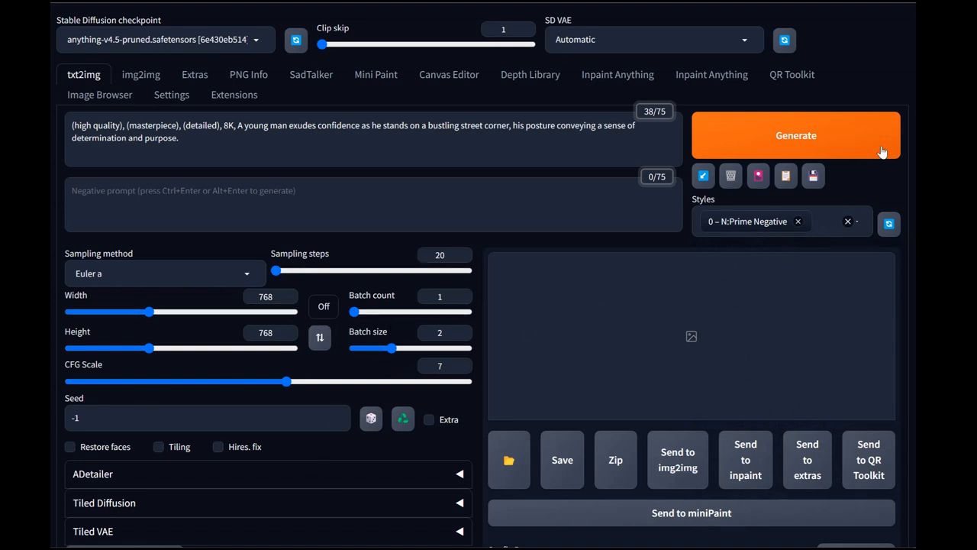
# Step: Generate the batch of young man images and view both results enlarged, ending on the one wearing the vest
pyautogui.click(855, 133)
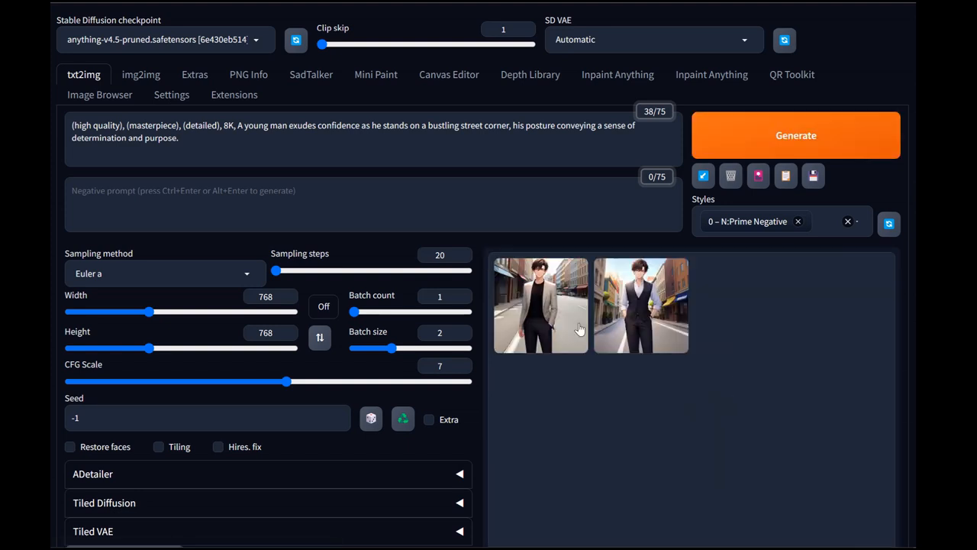
pyautogui.click(707, 355)
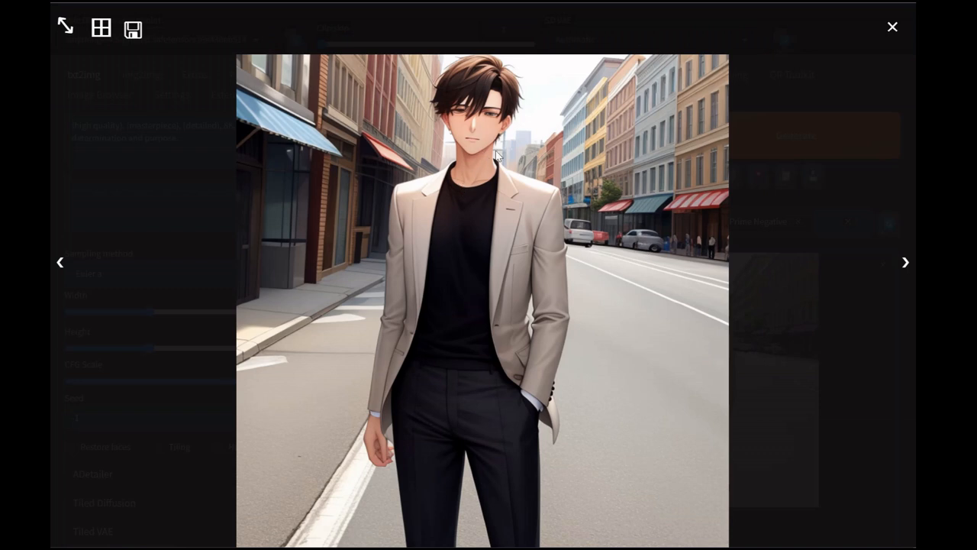
pyautogui.click(906, 263)
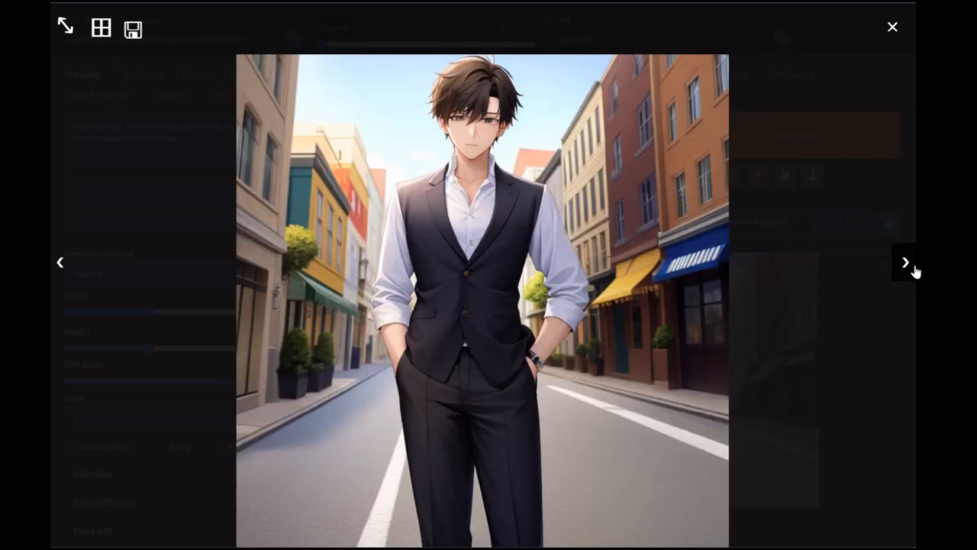
pyautogui.click(845, 261)
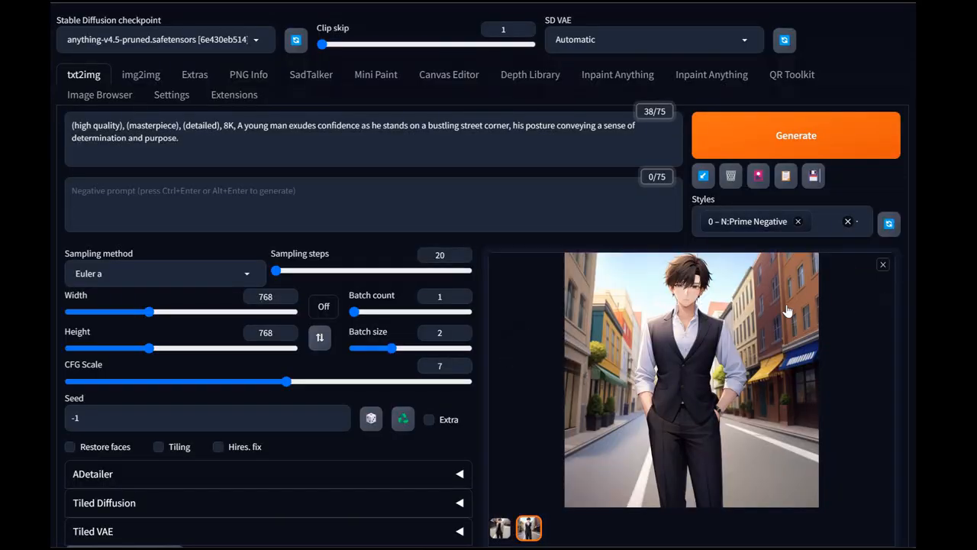
# Step: Enable ADetailer with the face_yolov8n.pt model for the txt2img generation and collapse its settings
pyautogui.scroll(-4, 575, 344)
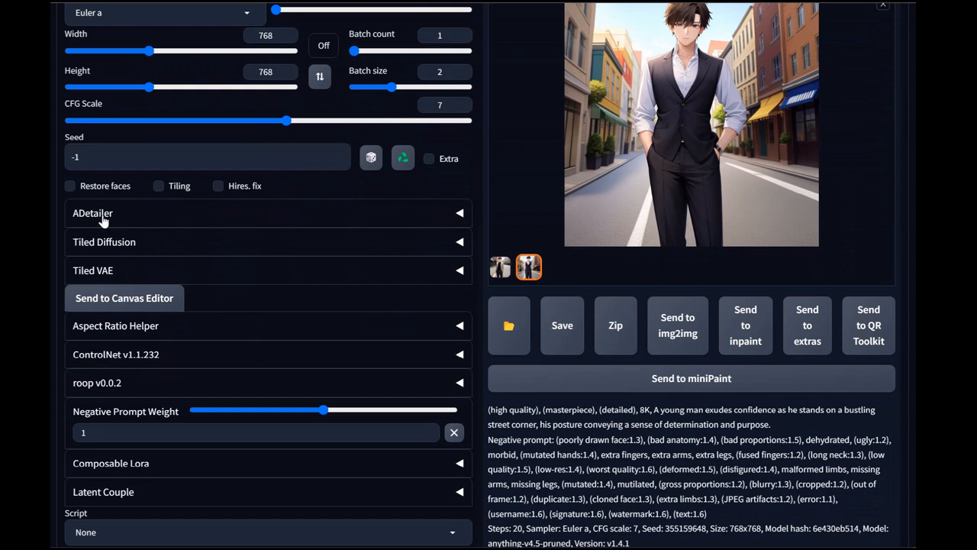
pyautogui.click(99, 217)
pyautogui.click(106, 241)
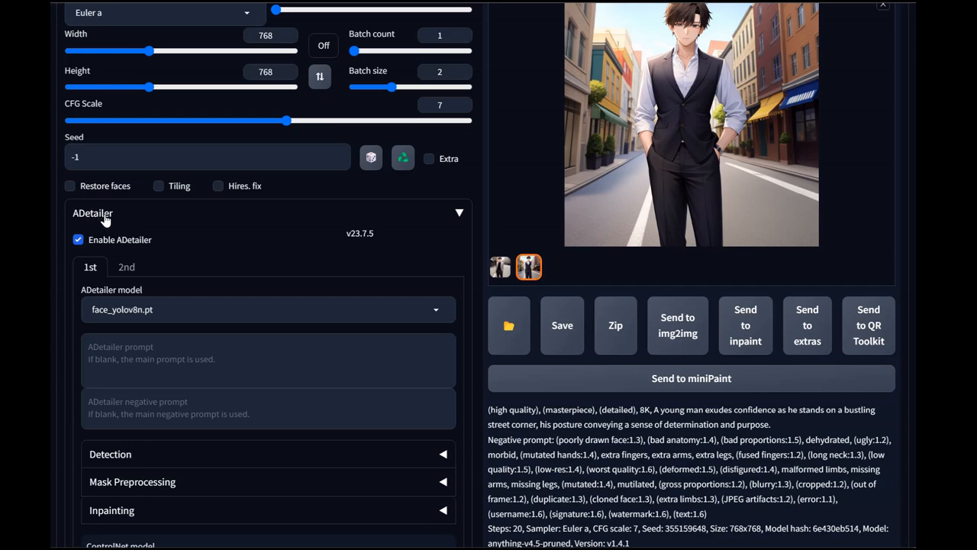
pyautogui.click(106, 216)
# Step: Change the Stable Diffusion checkpoint to realisticVisionV30_v30VAE.safetensors
pyautogui.scroll(4, 203, 277)
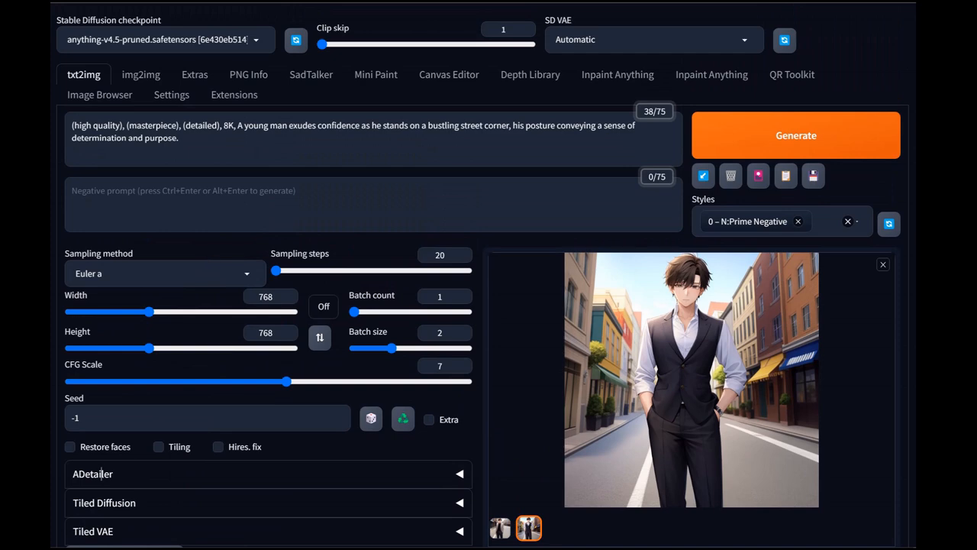
pyautogui.click(260, 41)
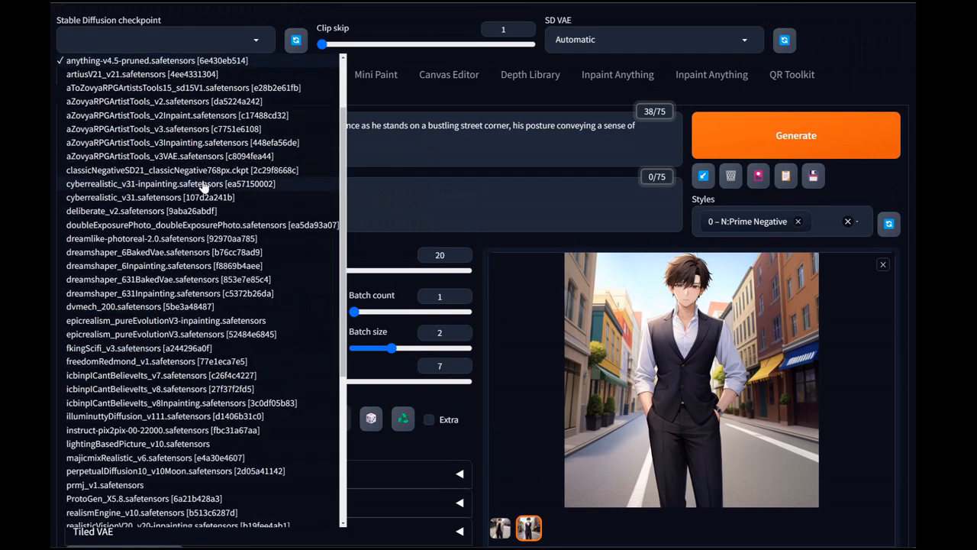
pyautogui.scroll(-3, 122, 385)
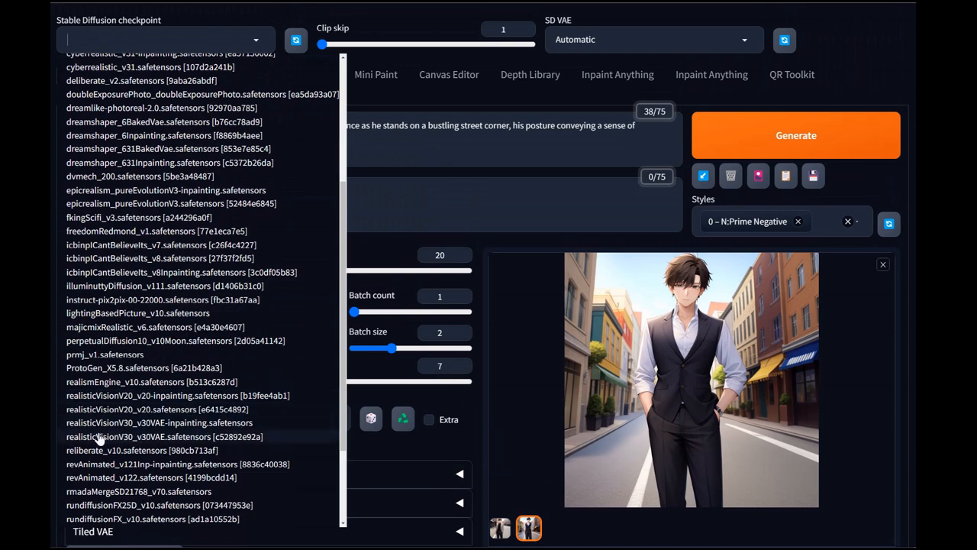
pyautogui.click(161, 438)
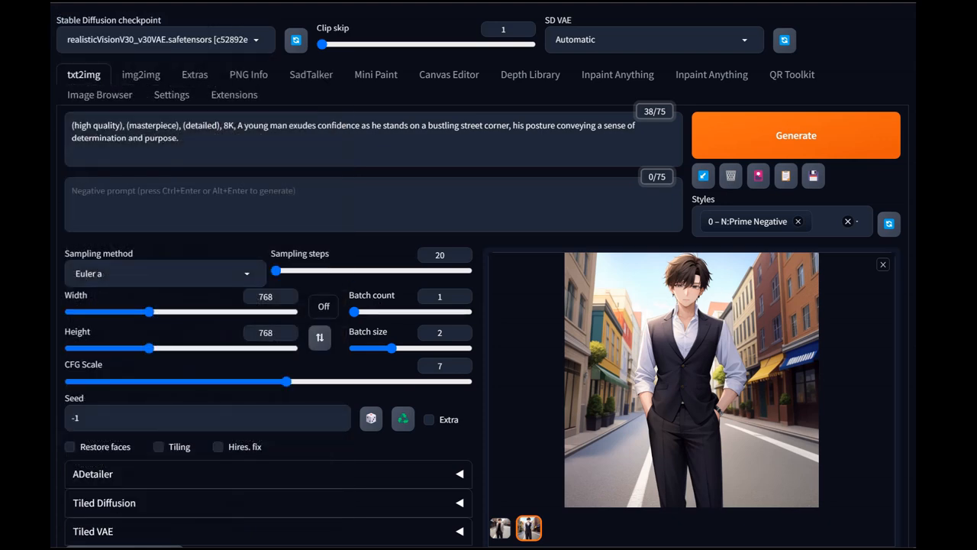
# Step: Expand the ControlNet settings and load the generated vest image as the ControlNet Unit 0 source image
pyautogui.scroll(-3, 343, 387)
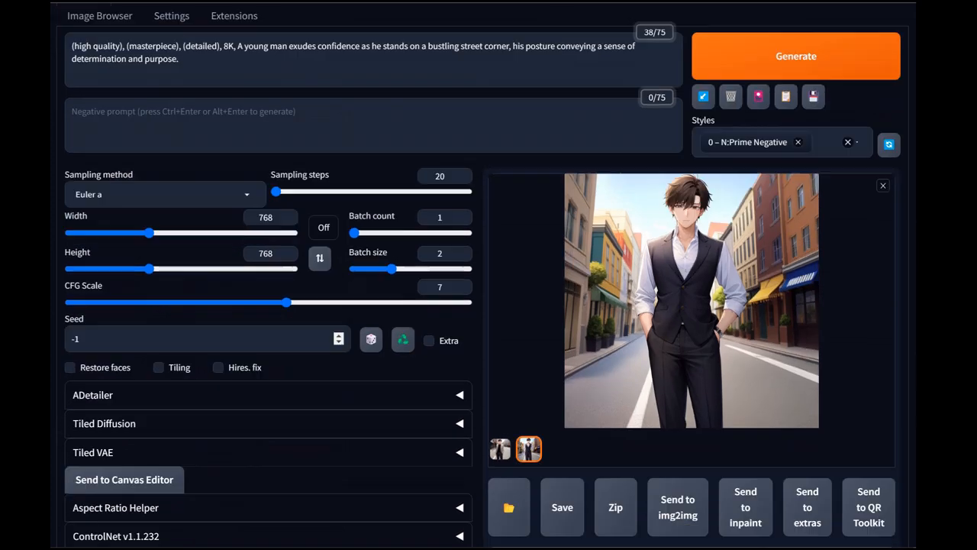
pyautogui.scroll(-1, 285, 393)
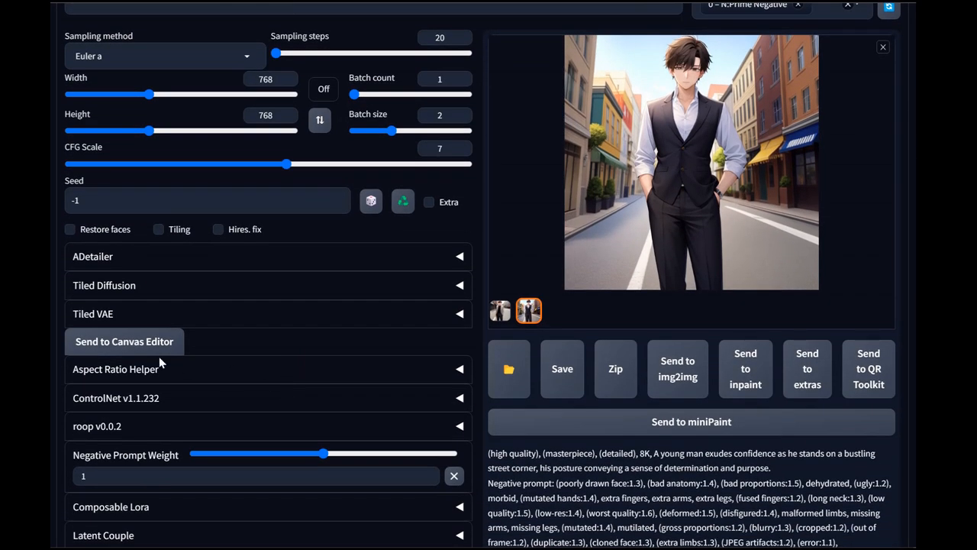
pyautogui.click(121, 400)
pyautogui.moveTo(696, 151); pyautogui.dragTo(268, 521)
pyautogui.scroll(-3, 329, 349)
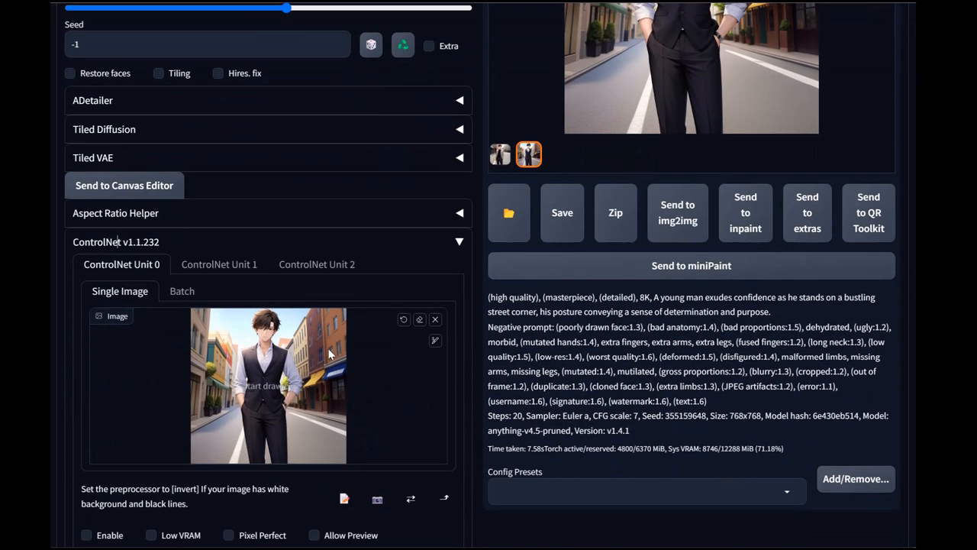
# Step: Enable ControlNet Unit 0 with Pixel Perfect and Allow Preview, and set its control type to OpenPose
pyautogui.click(109, 437)
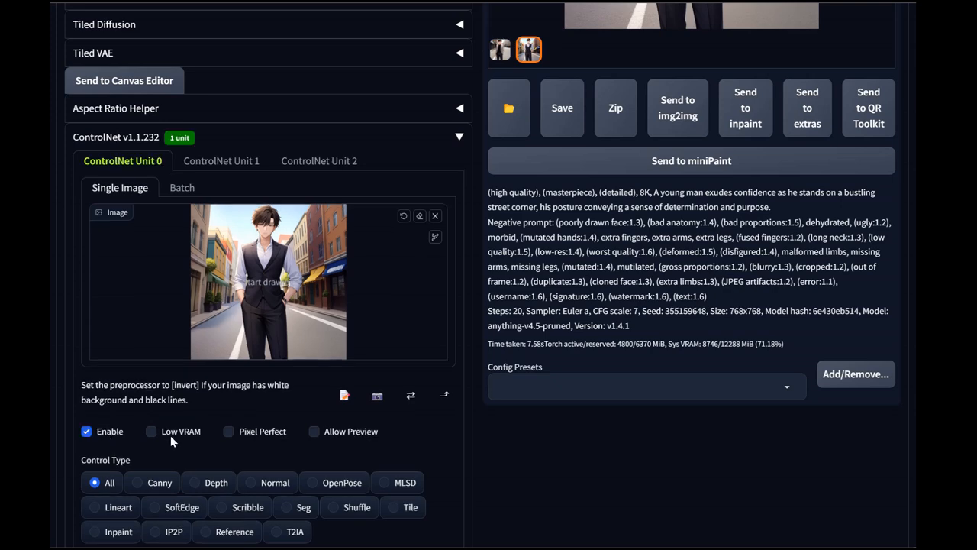
pyautogui.click(250, 433)
pyautogui.click(376, 433)
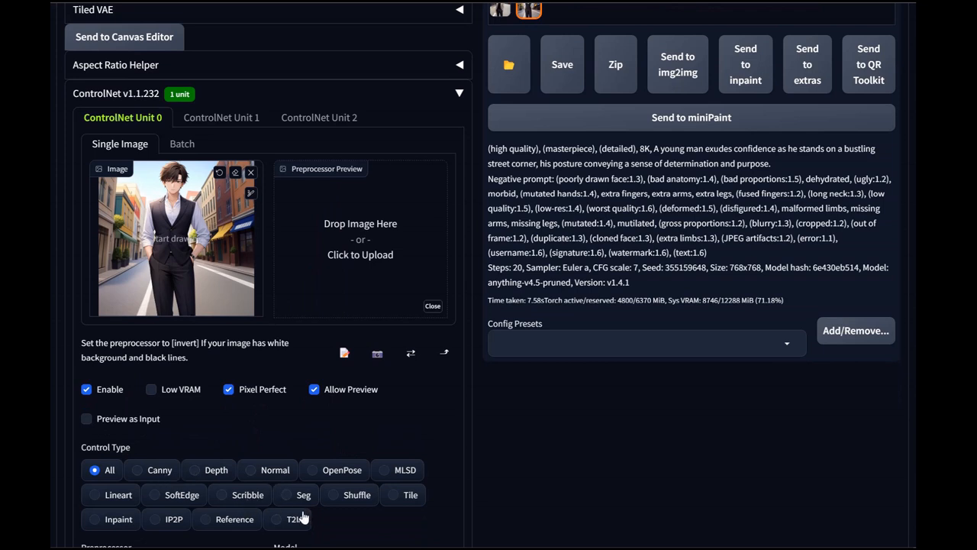
pyautogui.click(335, 471)
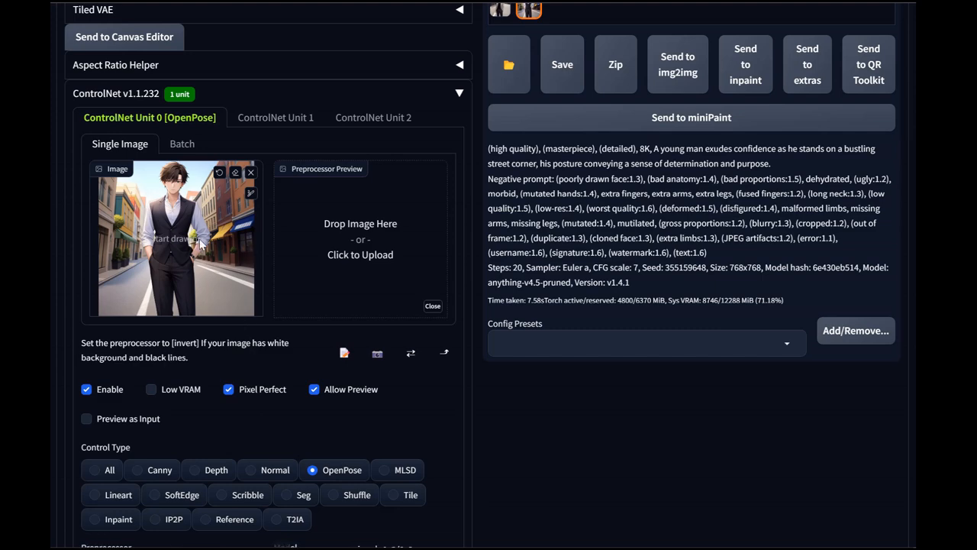
pyautogui.scroll(-1, 212, 194)
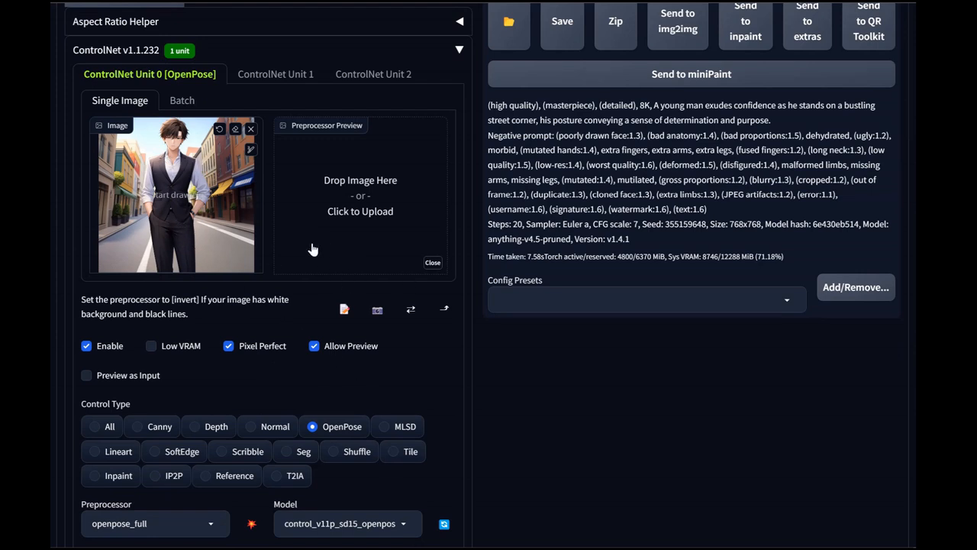
pyautogui.scroll(-2, 219, 487)
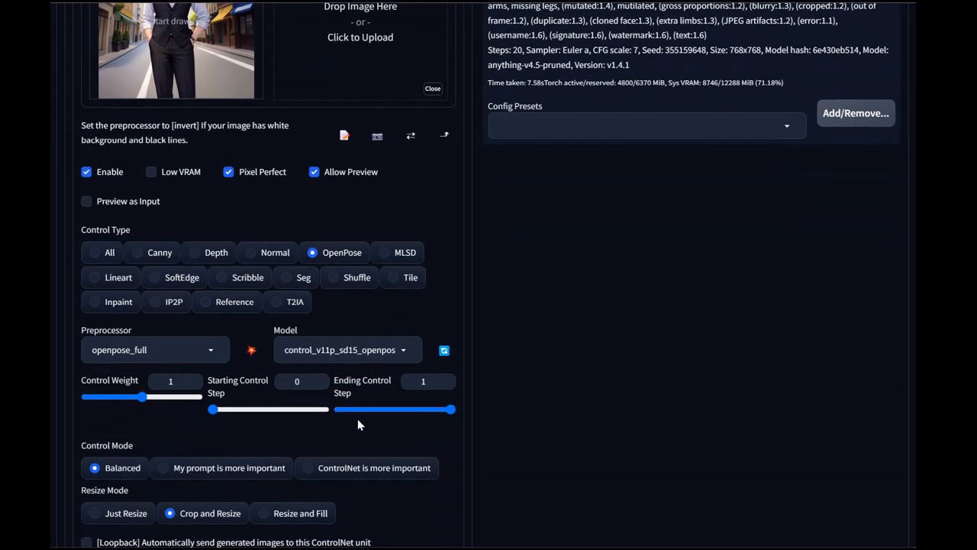
# Step: Load the same generated vest image as the source image of ControlNet Unit 1
pyautogui.scroll(3, 227, 427)
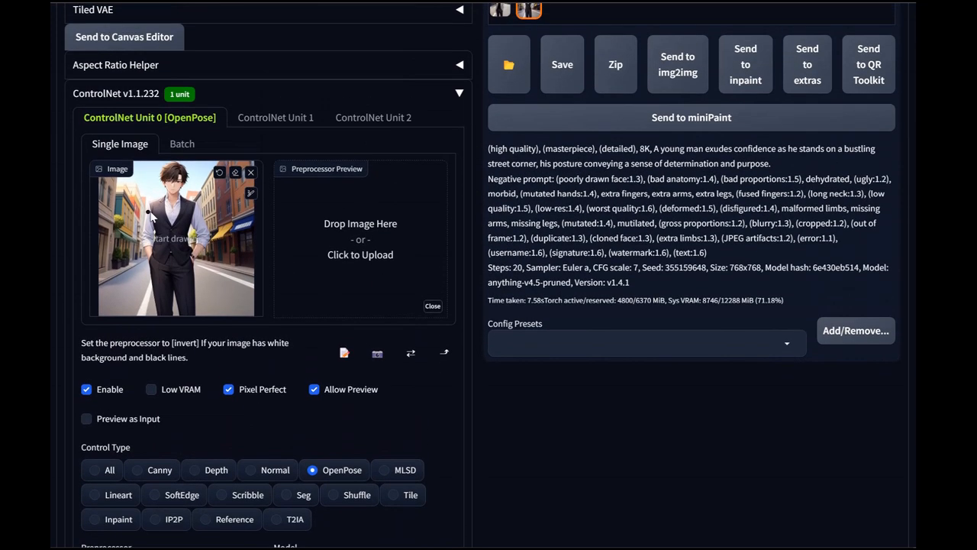
pyautogui.click(260, 122)
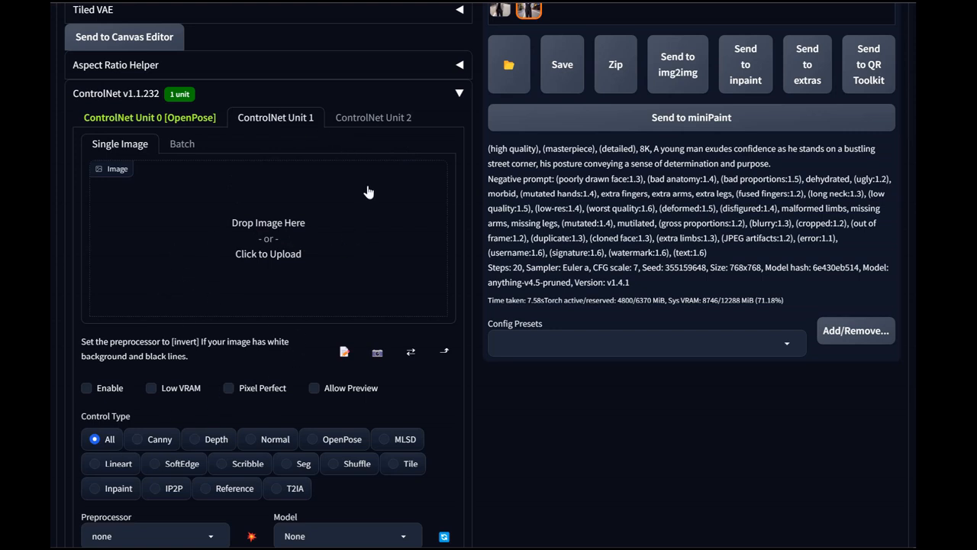
pyautogui.scroll(2, 369, 191)
pyautogui.moveTo(715, 62); pyautogui.dragTo(284, 393)
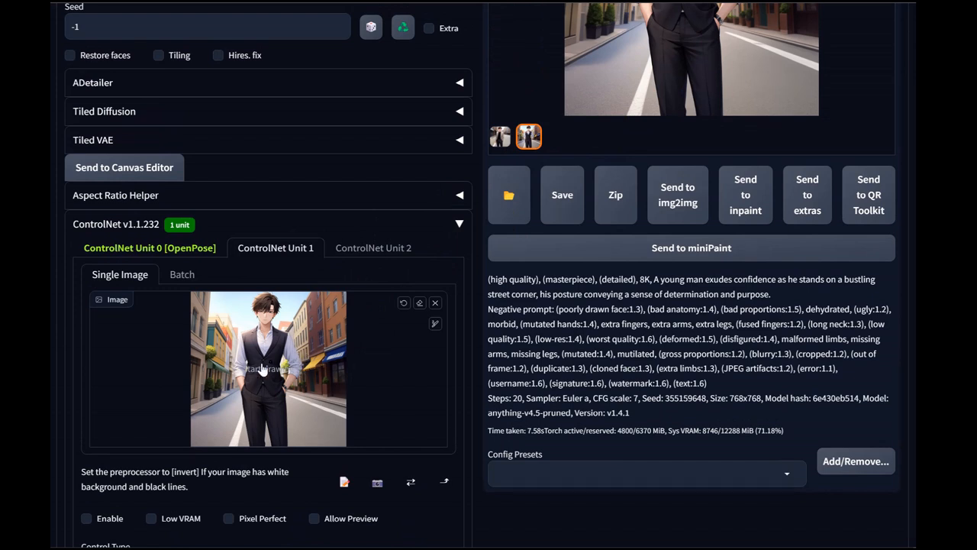
# Step: Enable ControlNet Unit 1 and activate its Pixel Perfect and Allow Preview options
pyautogui.click(102, 523)
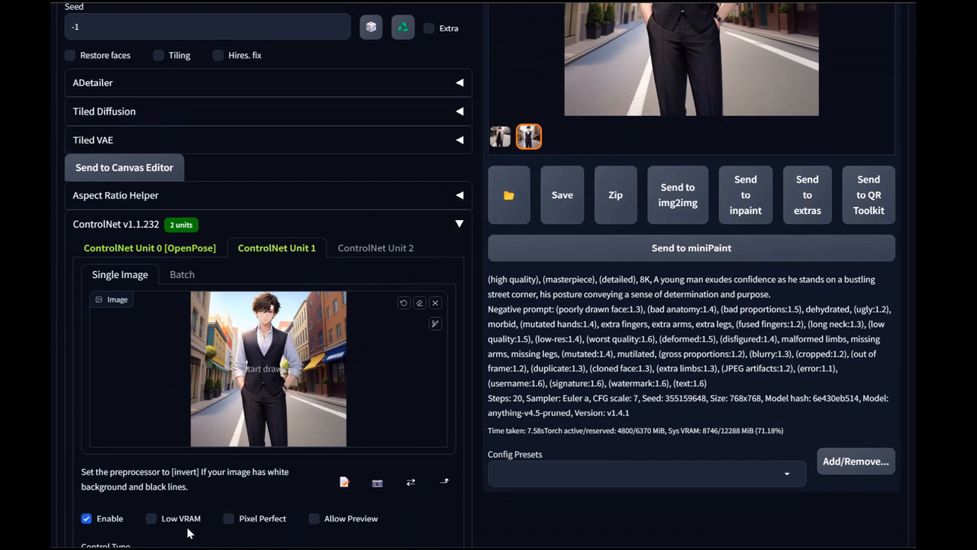
pyautogui.click(229, 525)
pyautogui.click(336, 520)
# Step: Set the Unit 1 control type to SoftEdge and run the softedge_pidinet preprocessor to preview the edge map
pyautogui.scroll(-3, 352, 470)
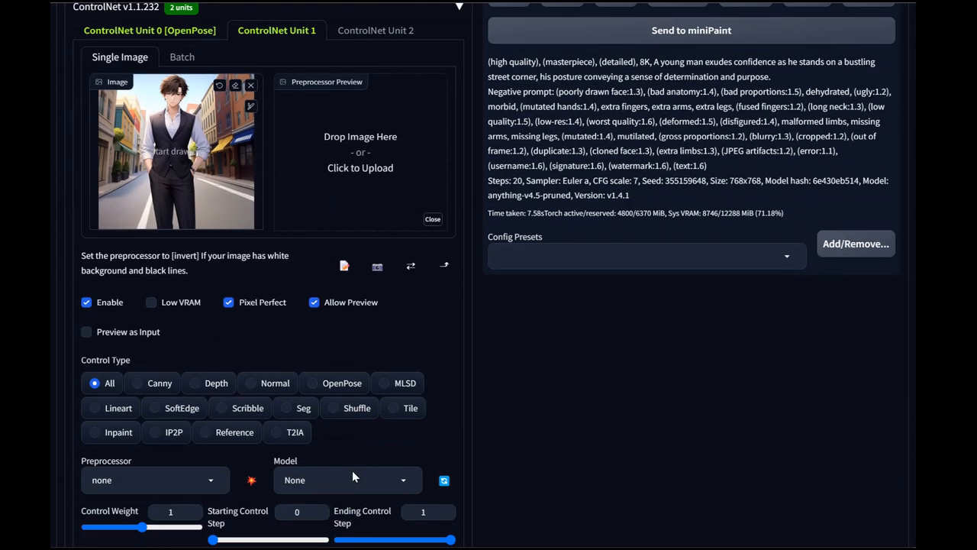
pyautogui.click(159, 408)
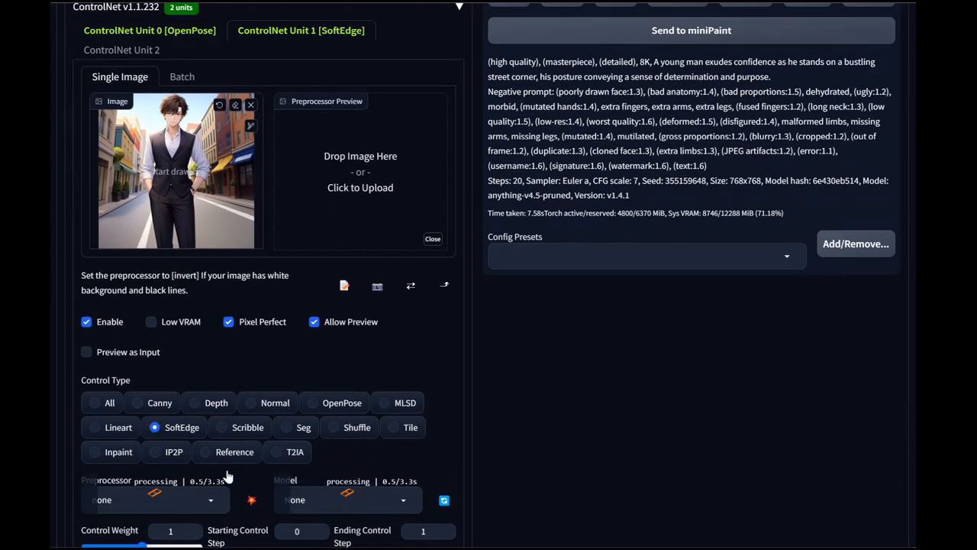
pyautogui.click(252, 500)
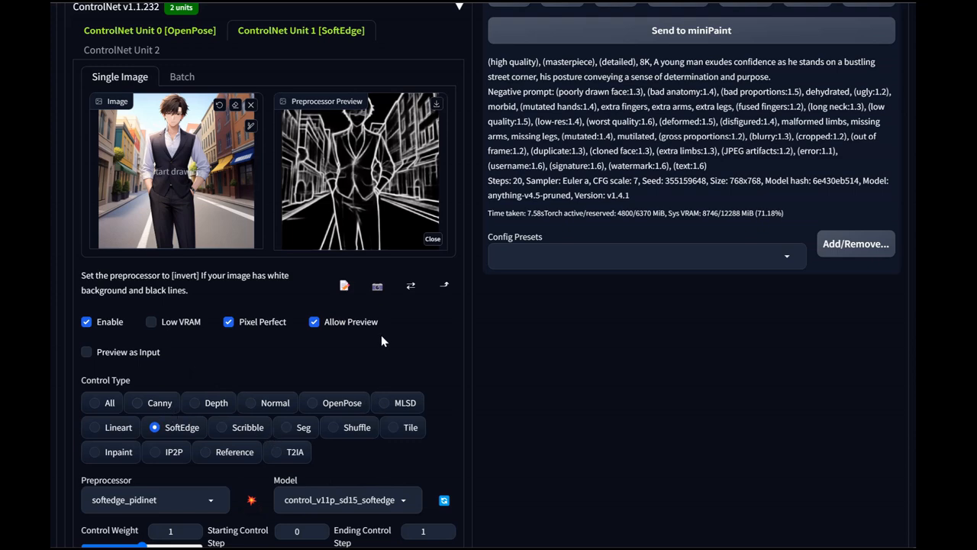
pyautogui.scroll(1, 381, 335)
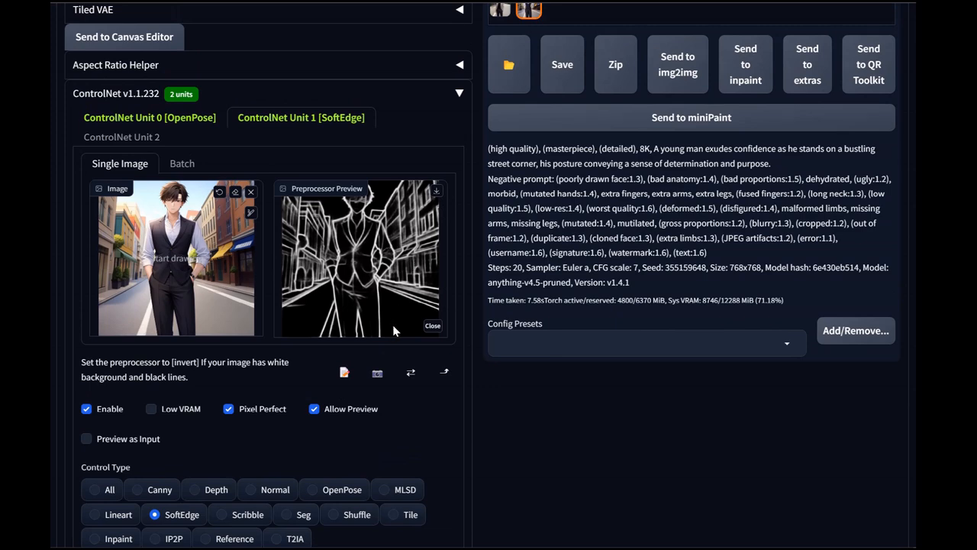
pyautogui.scroll(-1, 393, 325)
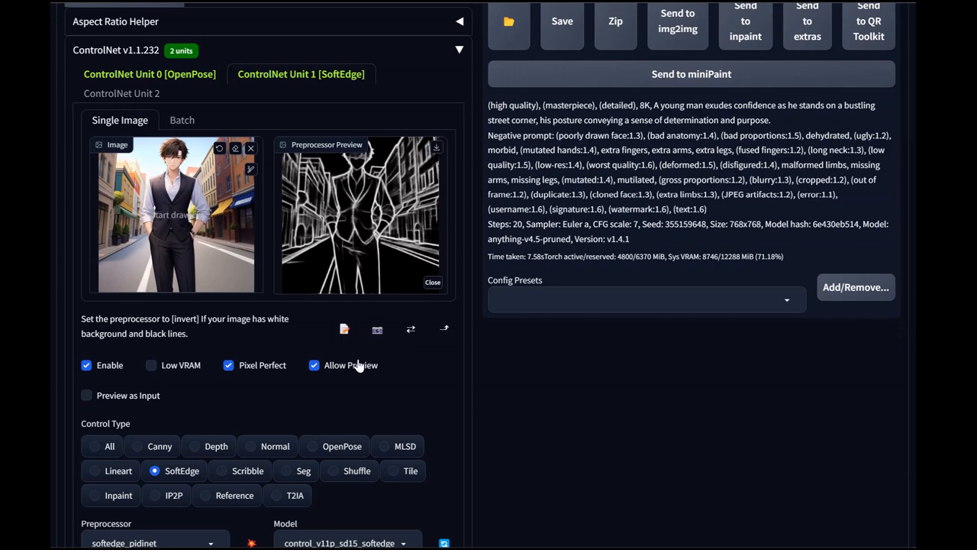
# Step: Set the SoftEdge unit's control weight to 0.85 and its ending control step to 0.45
pyautogui.scroll(-3, 366, 368)
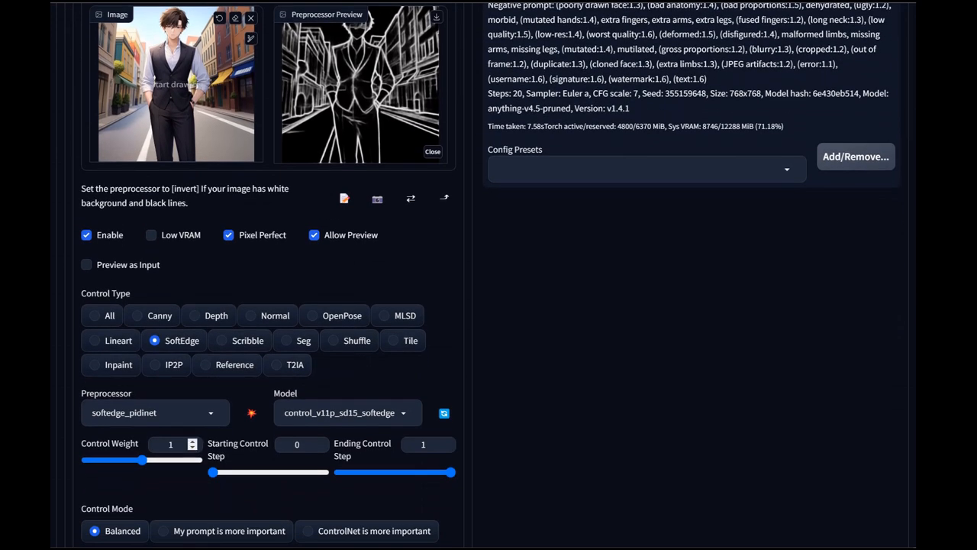
pyautogui.moveTo(146, 461); pyautogui.dragTo(140, 461)
pyautogui.moveTo(138, 462); pyautogui.dragTo(134, 461)
pyautogui.moveTo(455, 471); pyautogui.dragTo(450, 473)
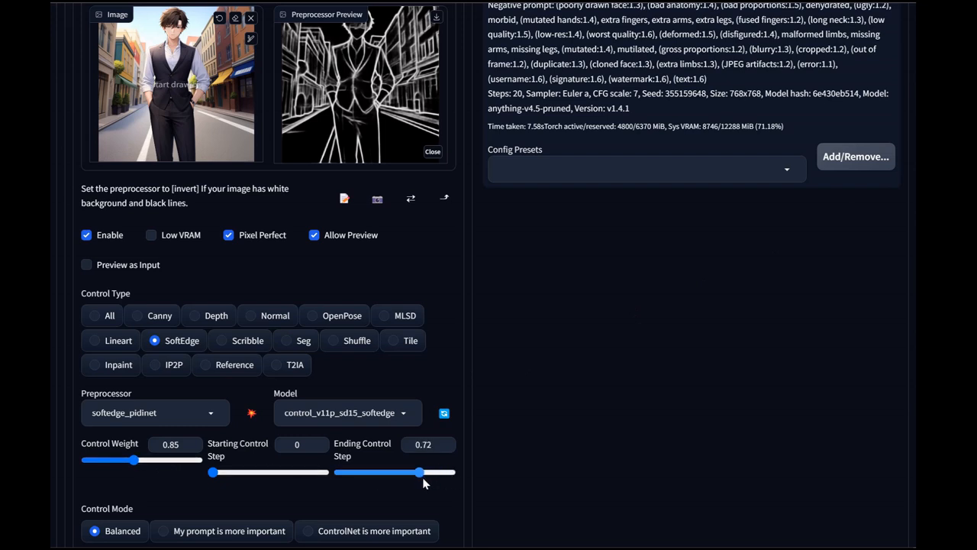
pyautogui.moveTo(396, 475); pyautogui.dragTo(393, 476)
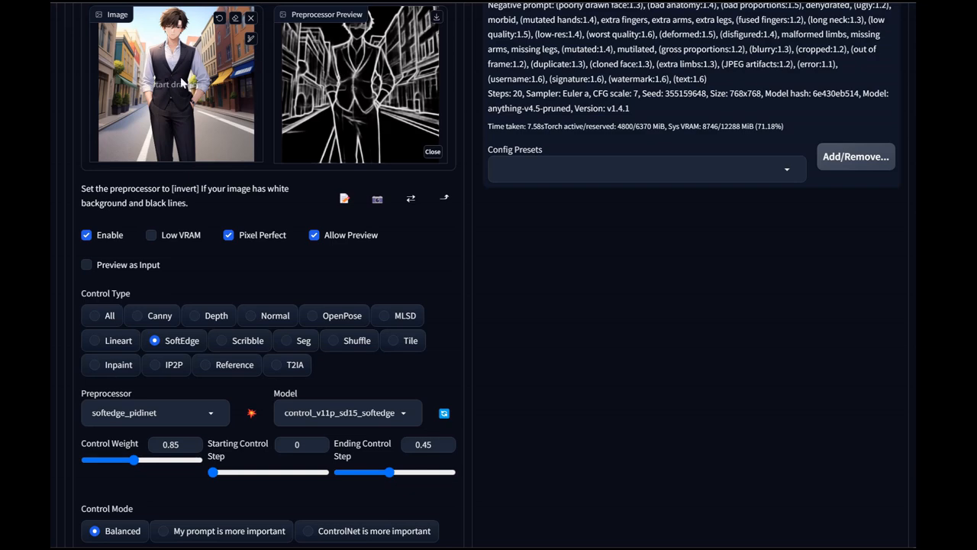
# Step: Add ", wearing a white button up shirt, and black vest and black slacks" after "A young man" in the positive prompt
pyautogui.scroll(1, 316, 157)
pyautogui.scroll(2, 315, 157)
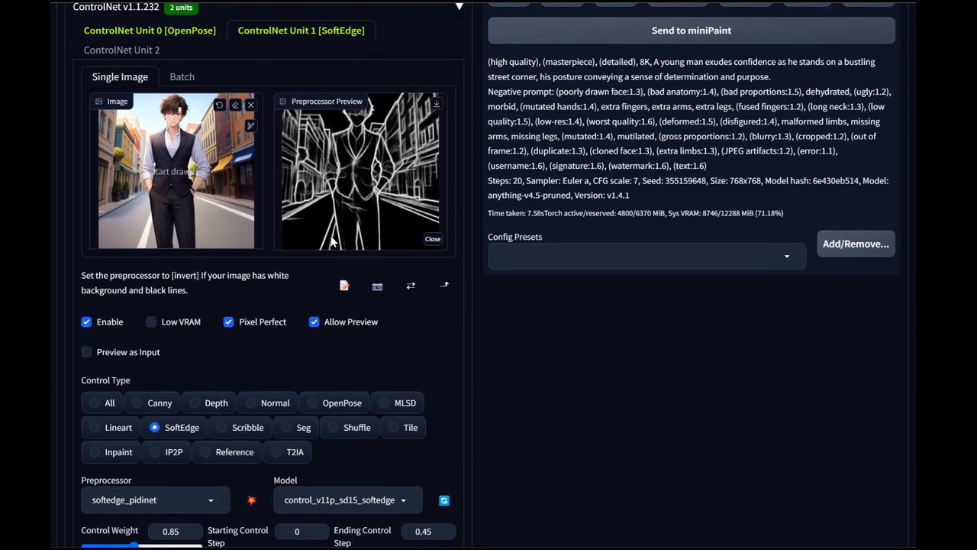
pyautogui.scroll(5, 332, 241)
pyautogui.scroll(6, 330, 235)
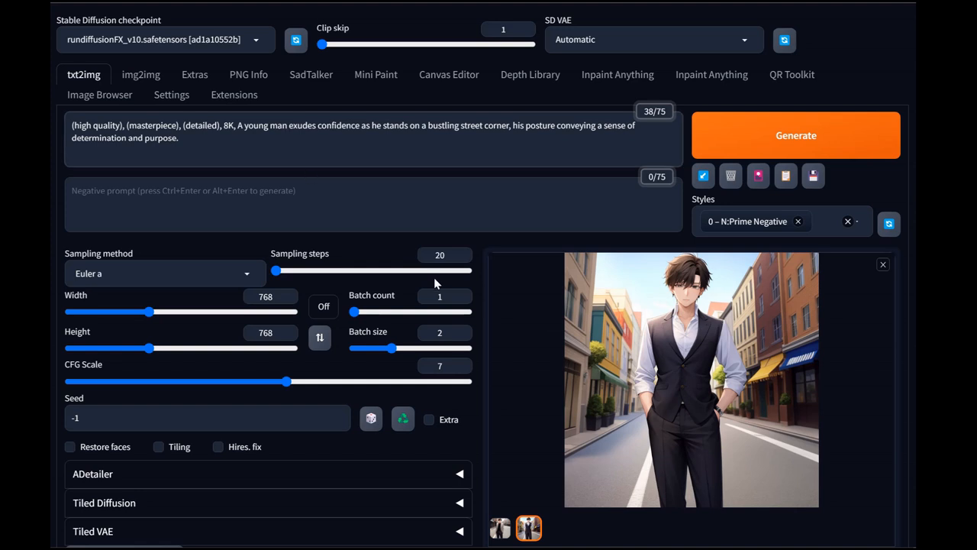
pyautogui.write(', ')
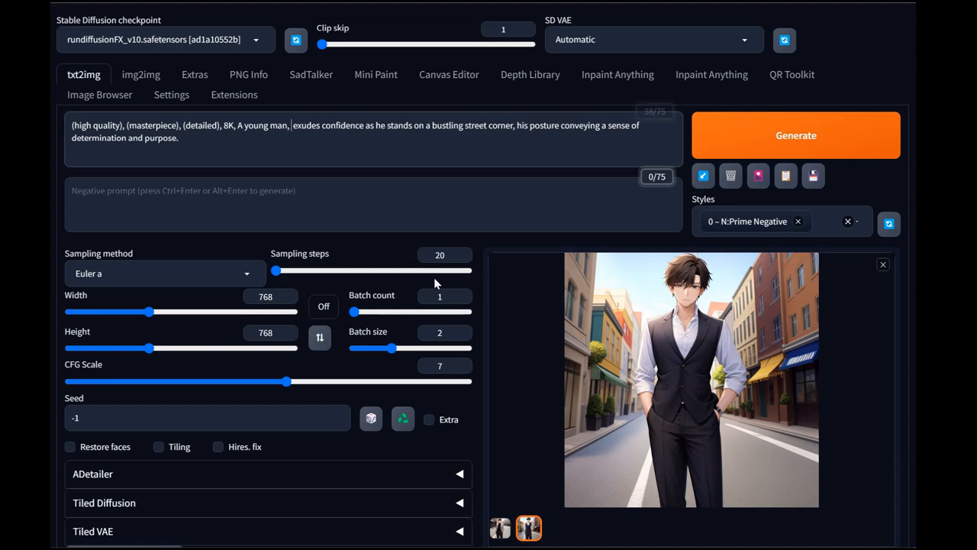
pyautogui.write('wearing a whit')
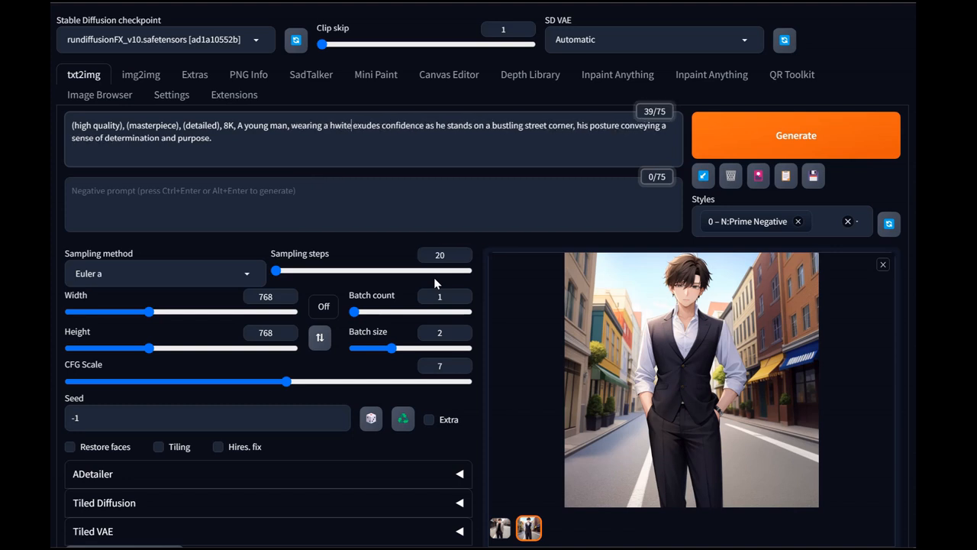
pyautogui.write('e button up sh')
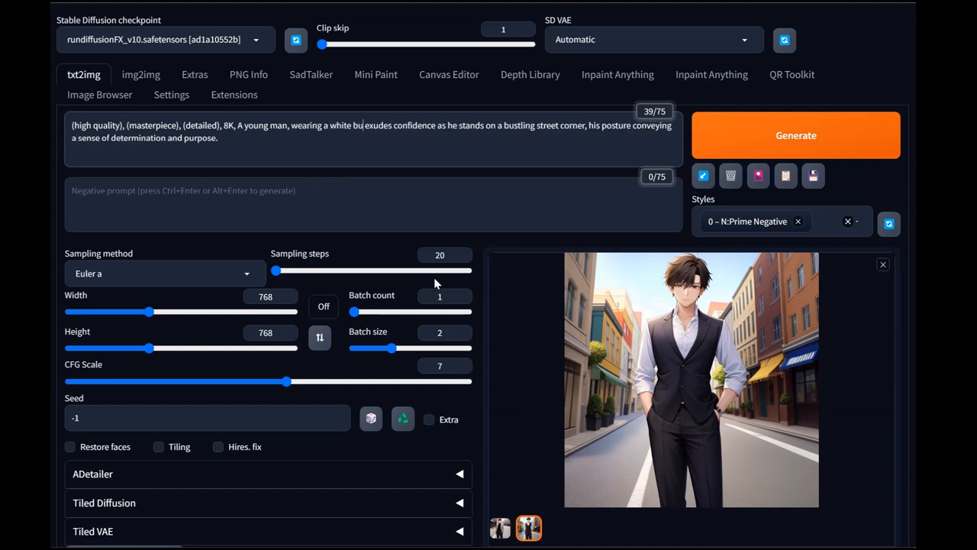
pyautogui.write('irt, and ')
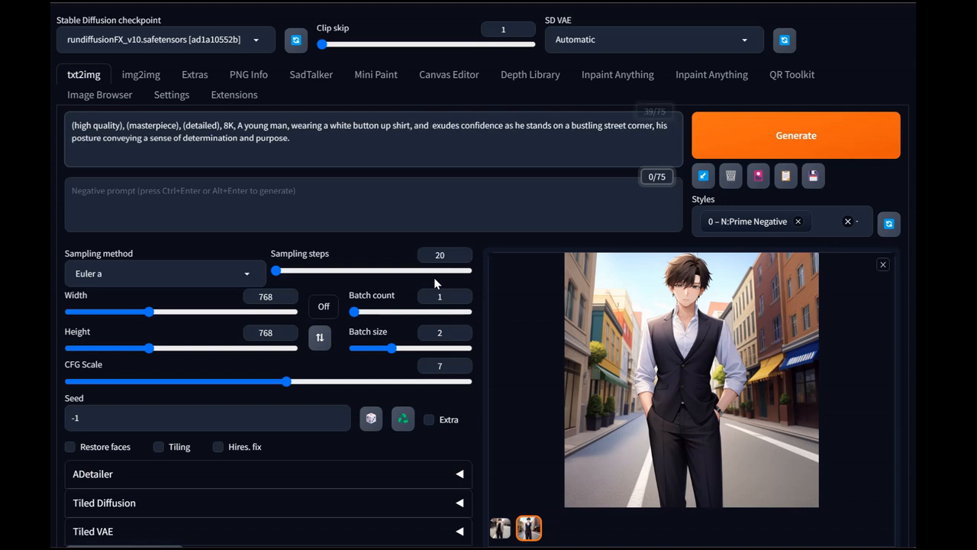
pyautogui.write('black vest and blac')
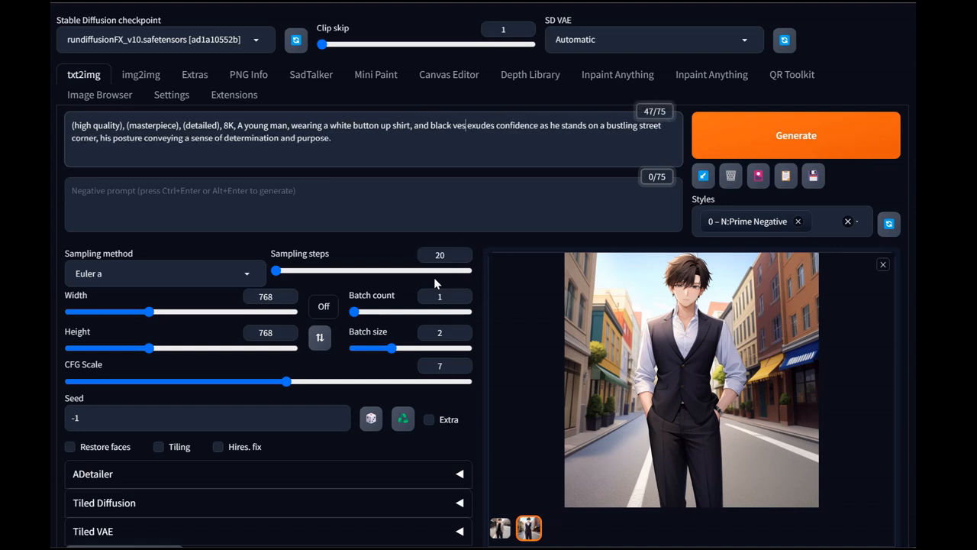
pyautogui.write('k pants.')
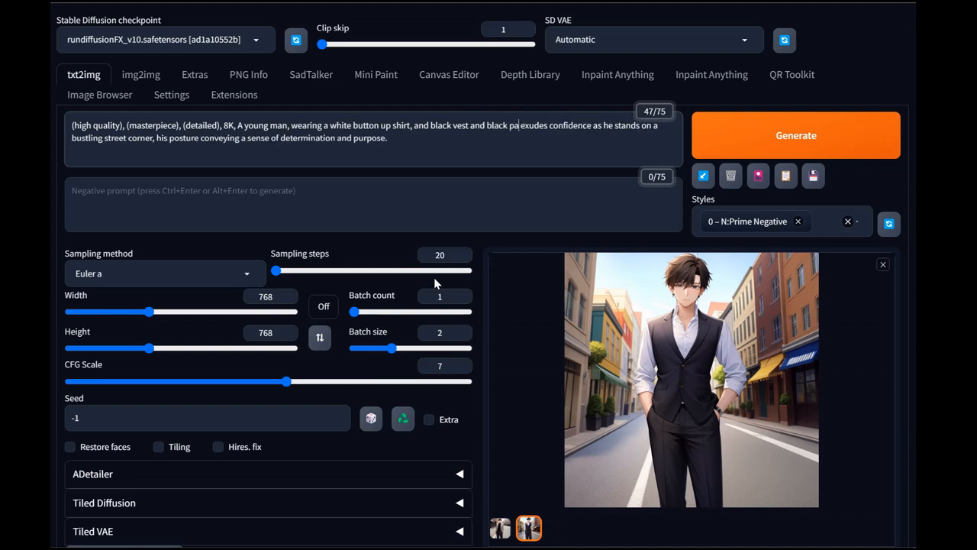
pyautogui.press('BackSpace')
pyautogui.press('BackSpace')
pyautogui.press('BackSpace')
pyautogui.press('BackSpace')
pyautogui.press('BackSpace')
pyautogui.press('BackSpace')
pyautogui.write('slacks')
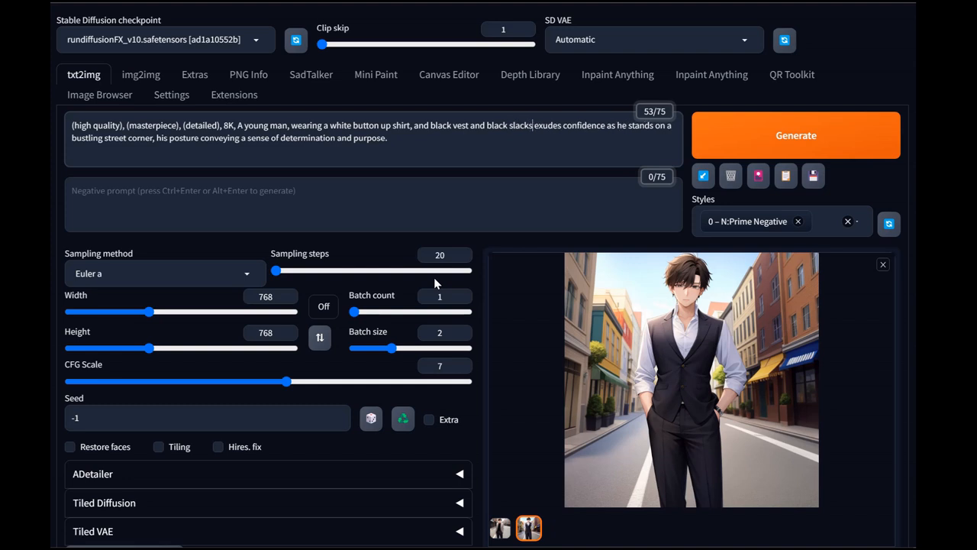
# Step: Add a comma after "black slacks" and remove the word "bustling" from the positive prompt
pyautogui.write(',')
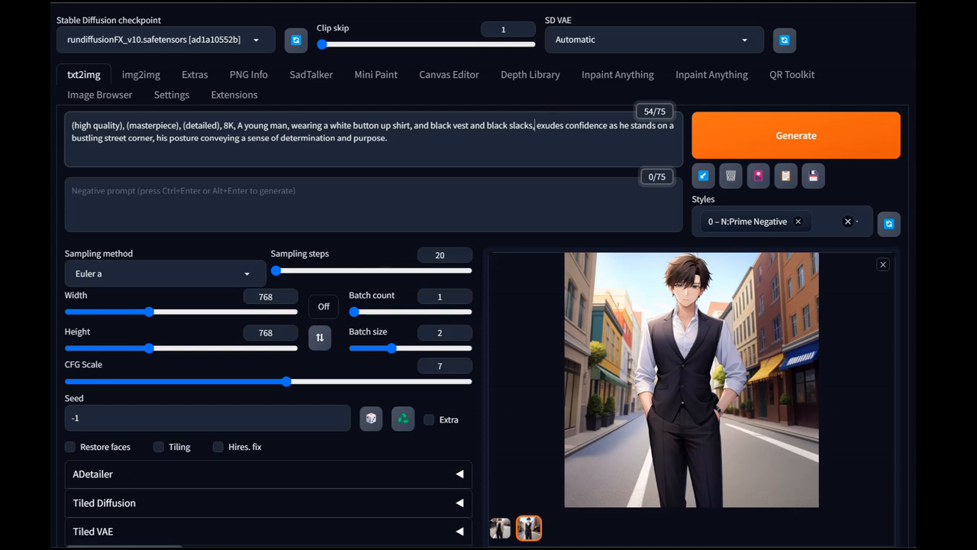
pyautogui.doubleClick(88, 138)
pyautogui.press('BackSpace')
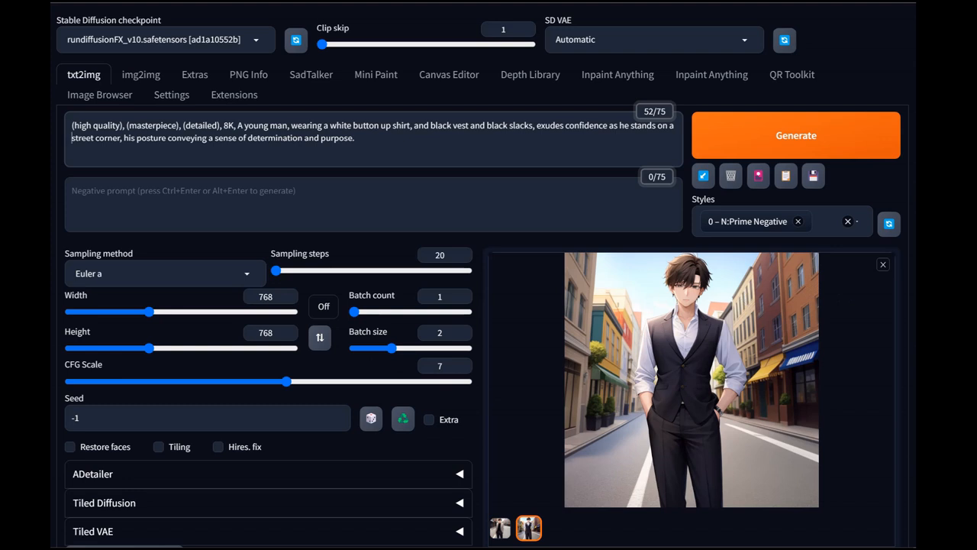
# Step: Set the batch size to 1 and review the SoftEdge unit's ControlNet settings
pyautogui.moveTo(392, 348); pyautogui.dragTo(355, 350)
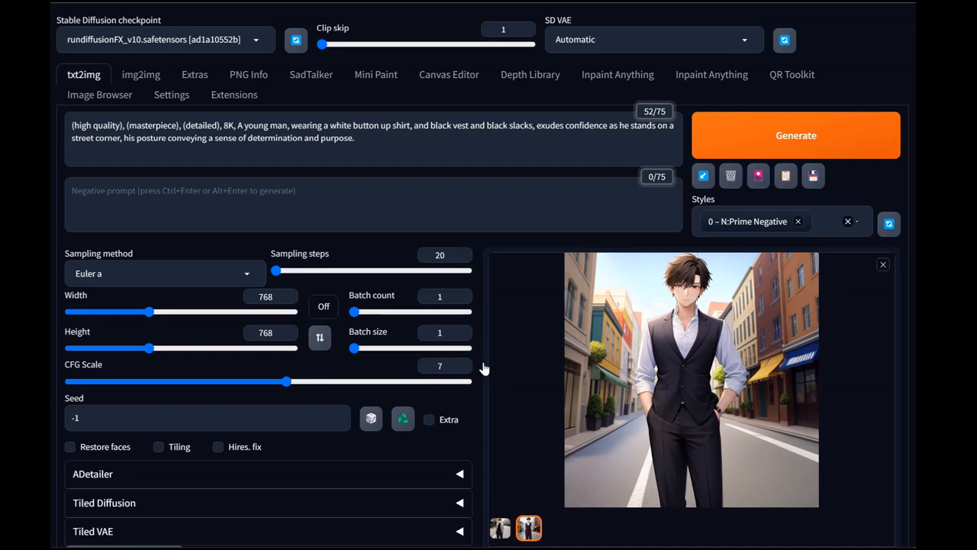
pyautogui.scroll(-6, 419, 408)
pyautogui.scroll(-1, 417, 411)
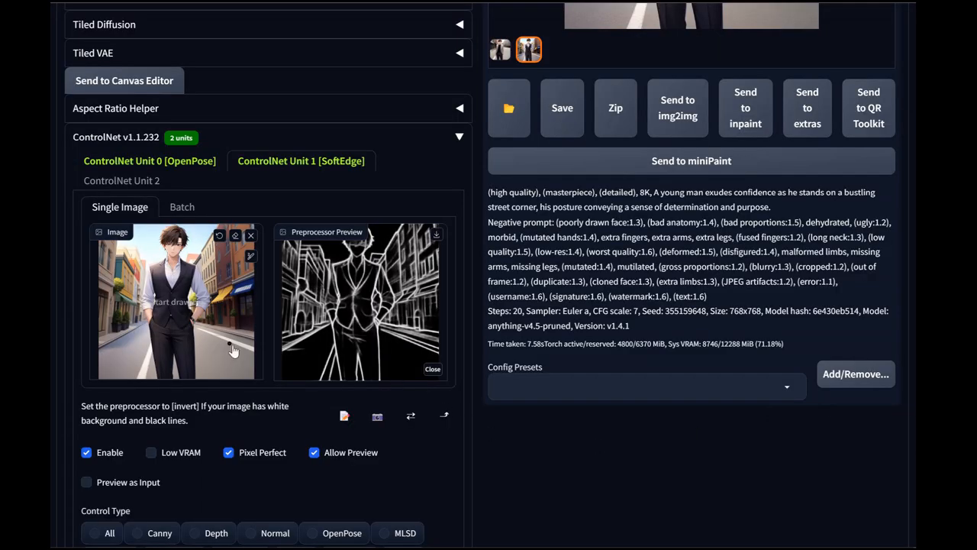
pyautogui.scroll(-6, 241, 351)
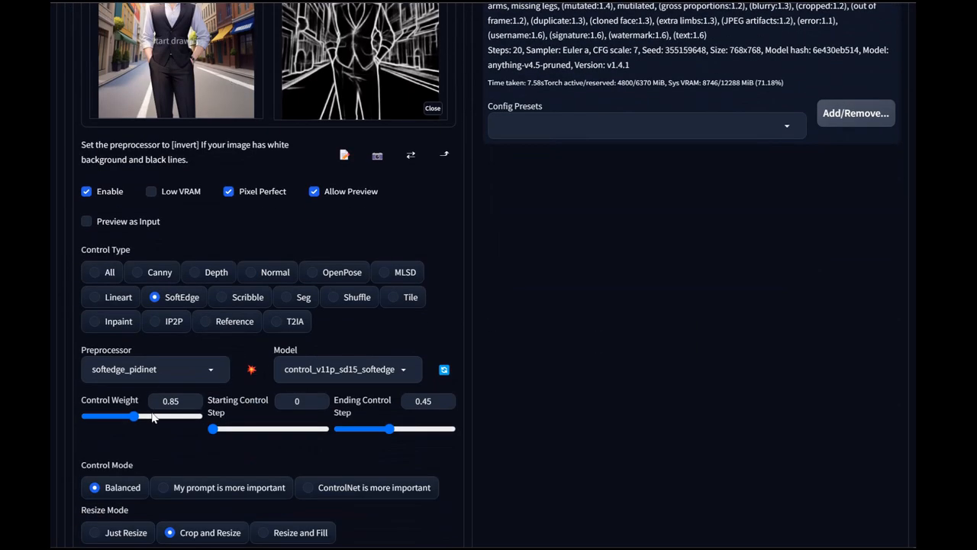
pyautogui.scroll(9, 295, 440)
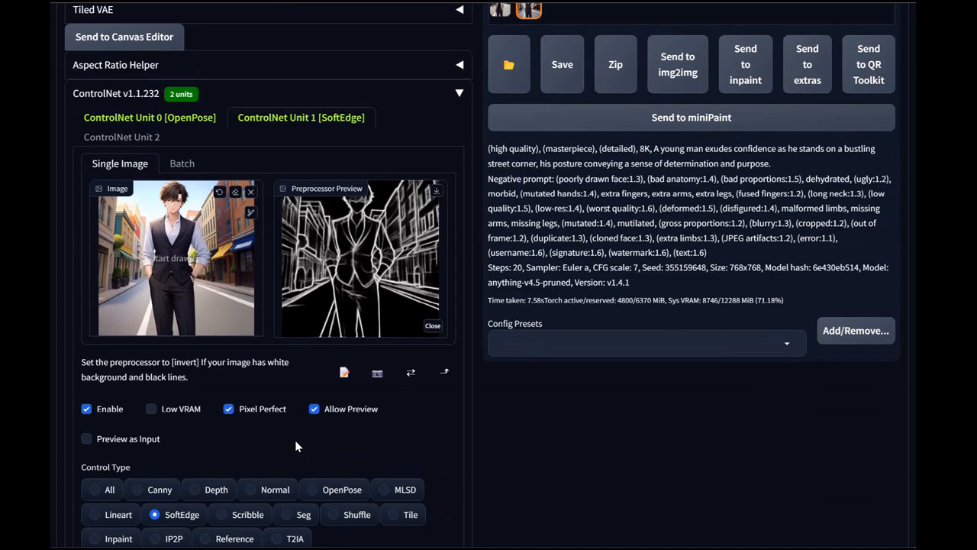
pyautogui.scroll(6, 294, 439)
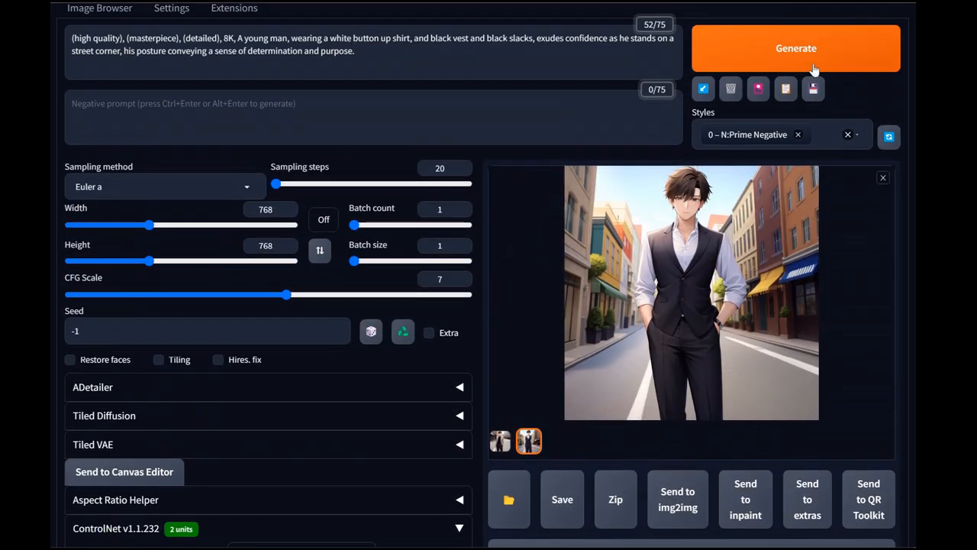
pyautogui.scroll(1, 249, 150)
pyautogui.scroll(1, 248, 150)
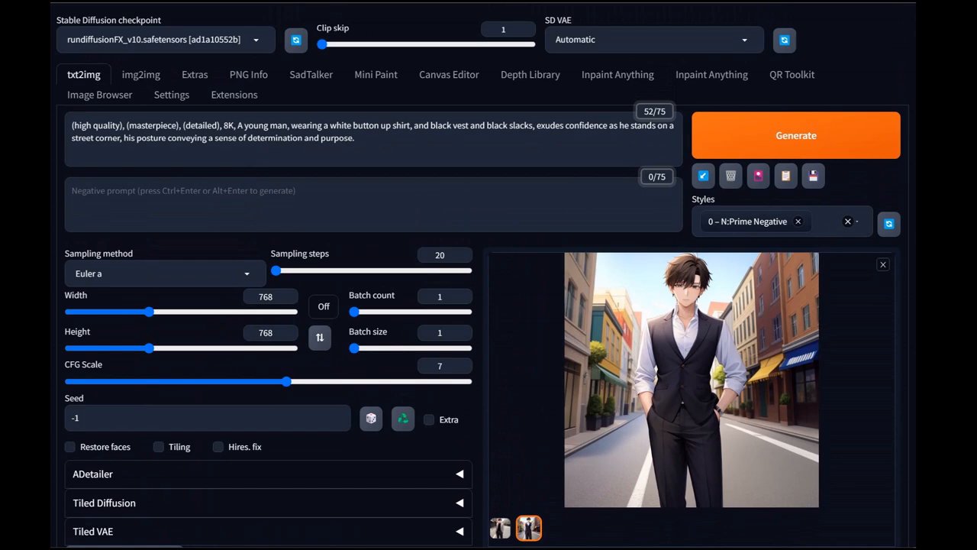
# Step: Load the realisticVisionV30_v30VAE.safetensors checkpoint and generate the image
pyautogui.click(260, 40)
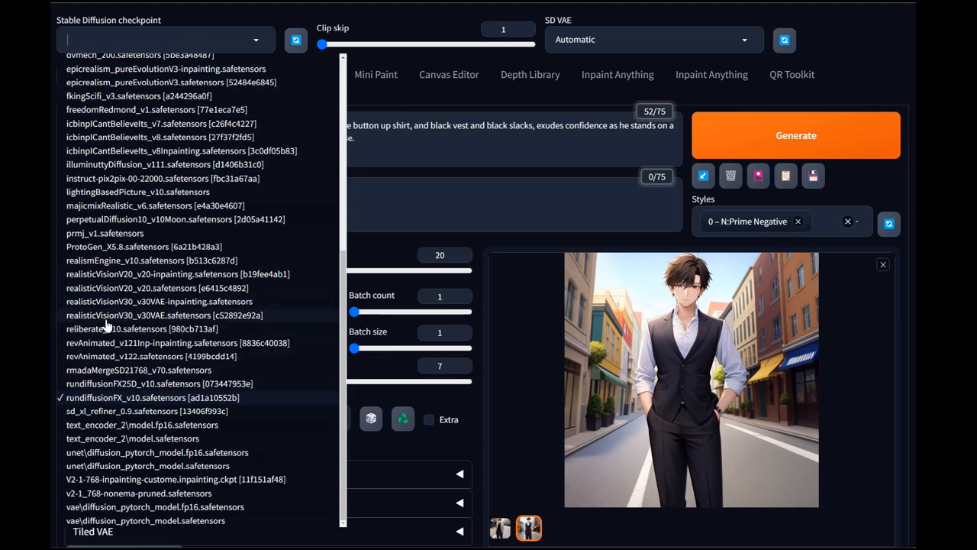
pyautogui.click(152, 315)
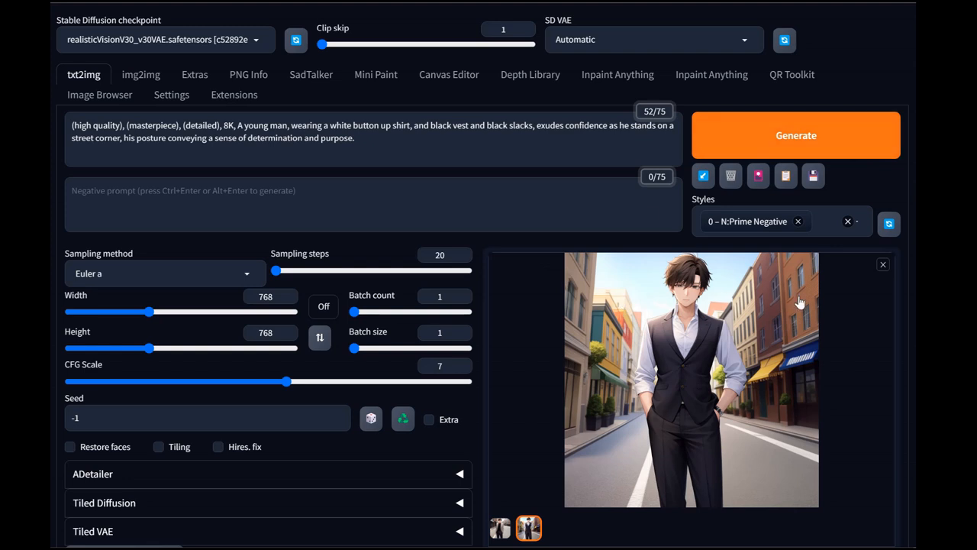
pyautogui.click(770, 142)
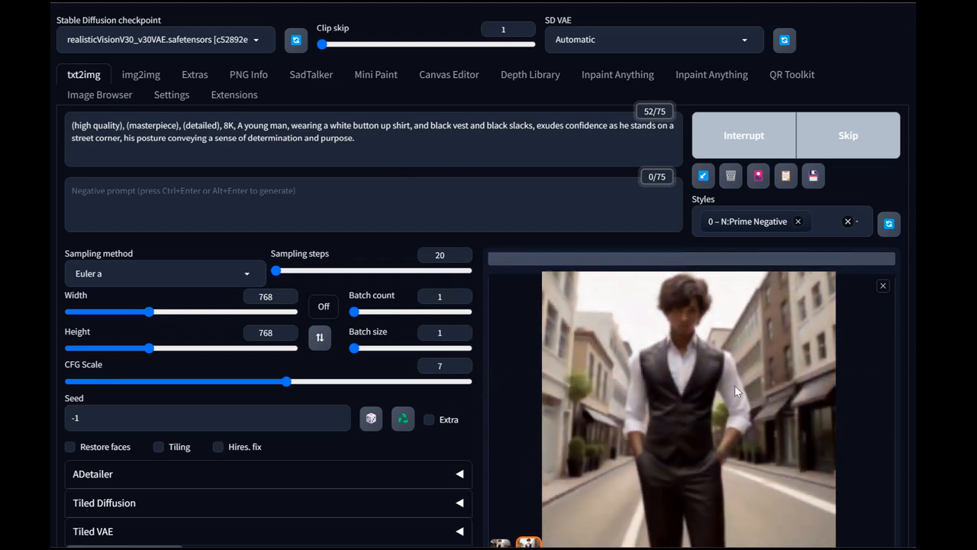
# Step: Check whether ADetailer is enabled for the current generation
pyautogui.scroll(-1, 732, 392)
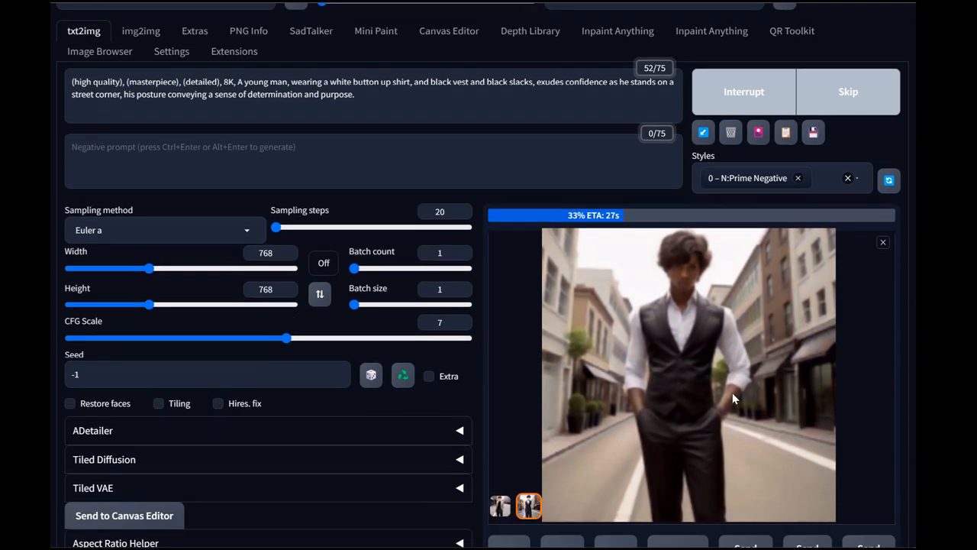
pyautogui.click(176, 436)
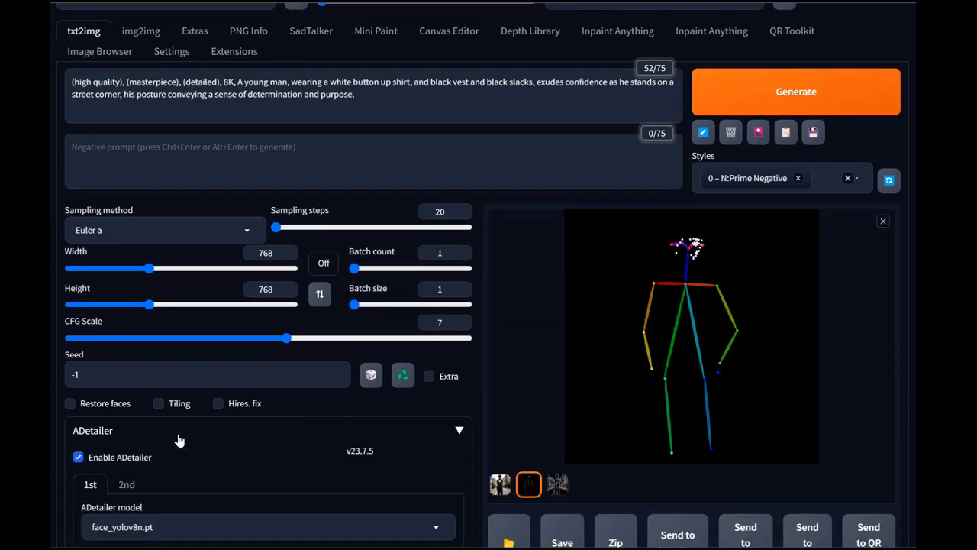
pyautogui.click(177, 439)
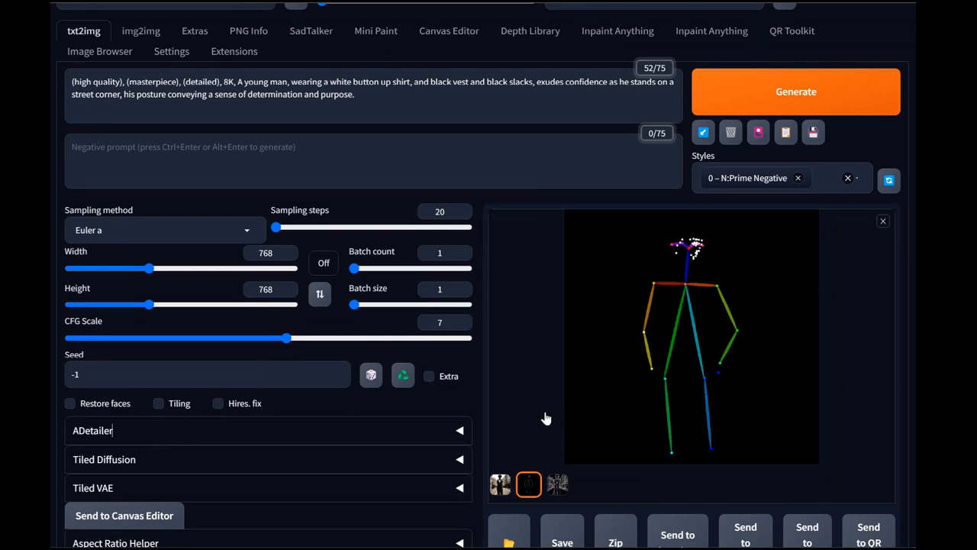
# Step: View the generated image at full size and compare it with the ControlNet source image
pyautogui.click(720, 355)
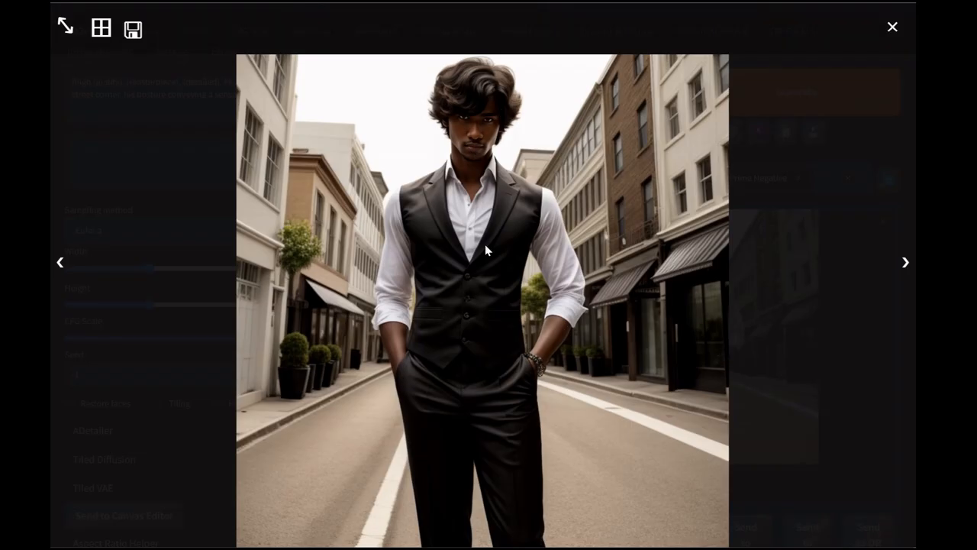
pyautogui.click(507, 193)
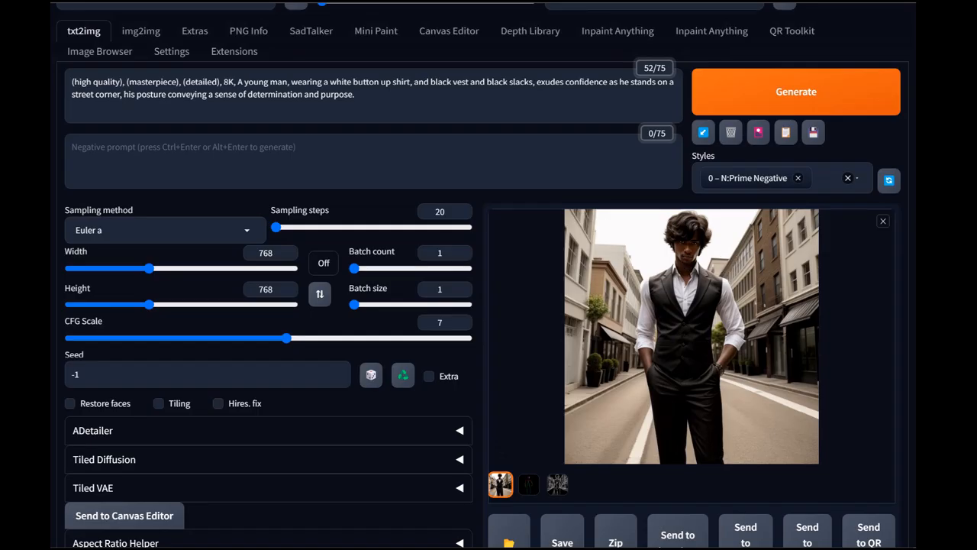
pyautogui.scroll(-4, 271, 393)
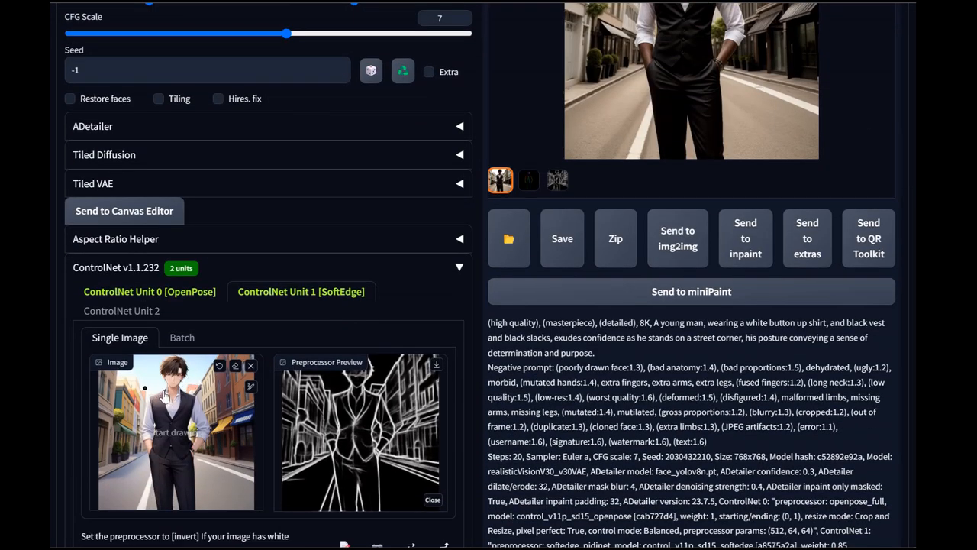
pyautogui.scroll(5, 376, 229)
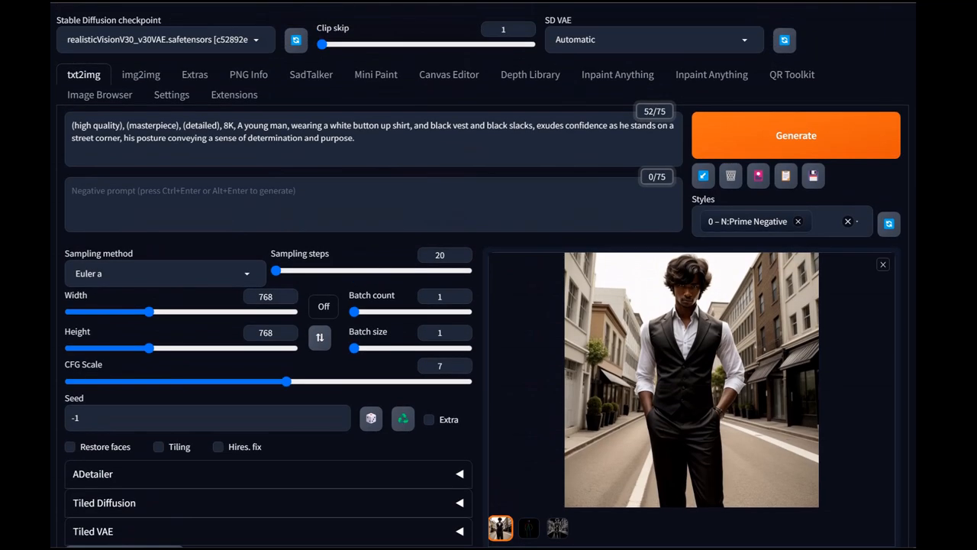
# Step: Insert "Caucasian" between "young" and "man" in the positive prompt and generate a new image
pyautogui.click(270, 125)
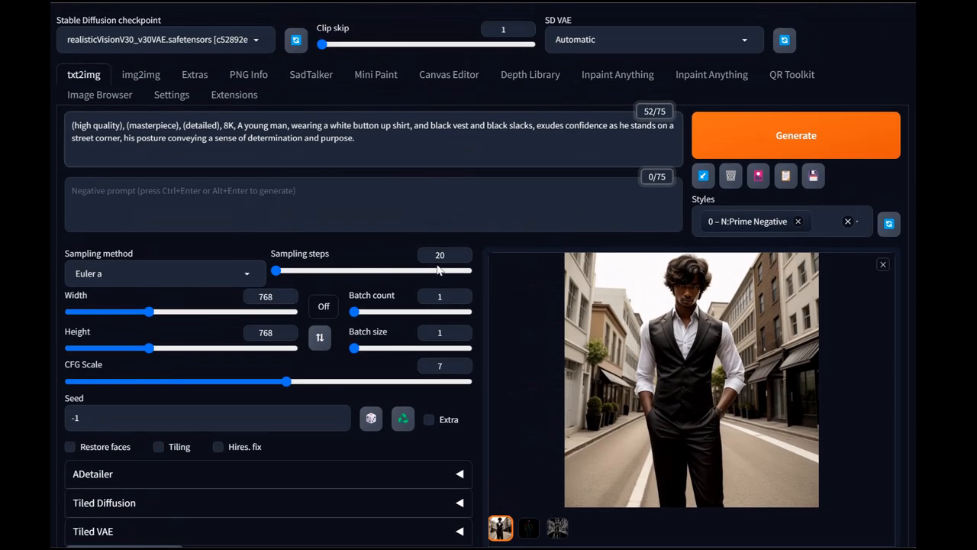
pyautogui.write('caucasian')
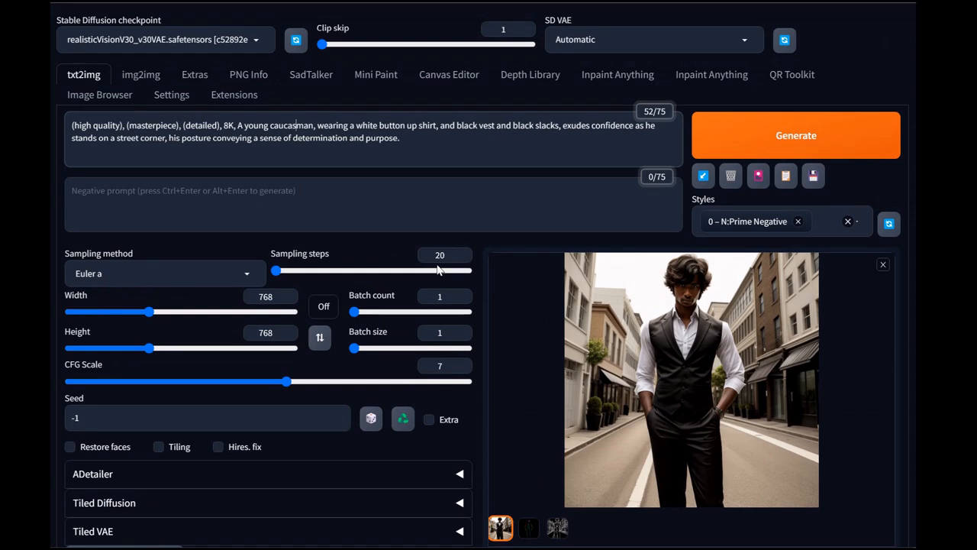
pyautogui.rightClick(289, 127)
pyautogui.click(307, 141)
pyautogui.click(792, 150)
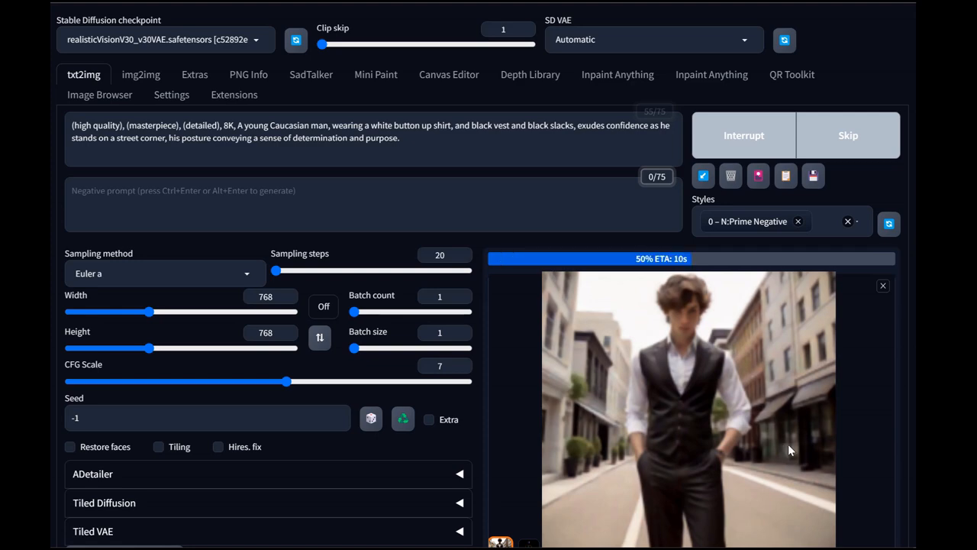
# Step: Inspect the new Caucasian man image at full size and compare it with the anime source image
pyautogui.click(721, 349)
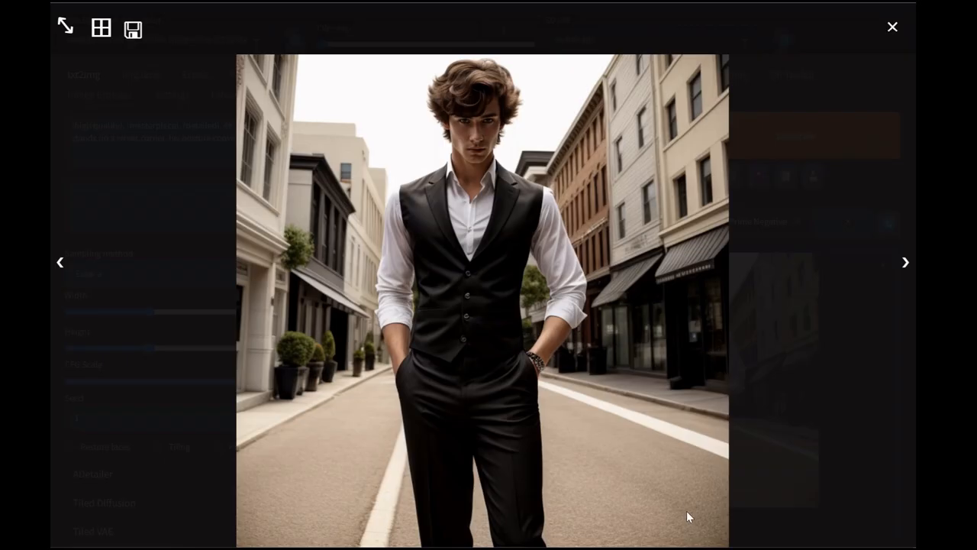
pyautogui.click(458, 456)
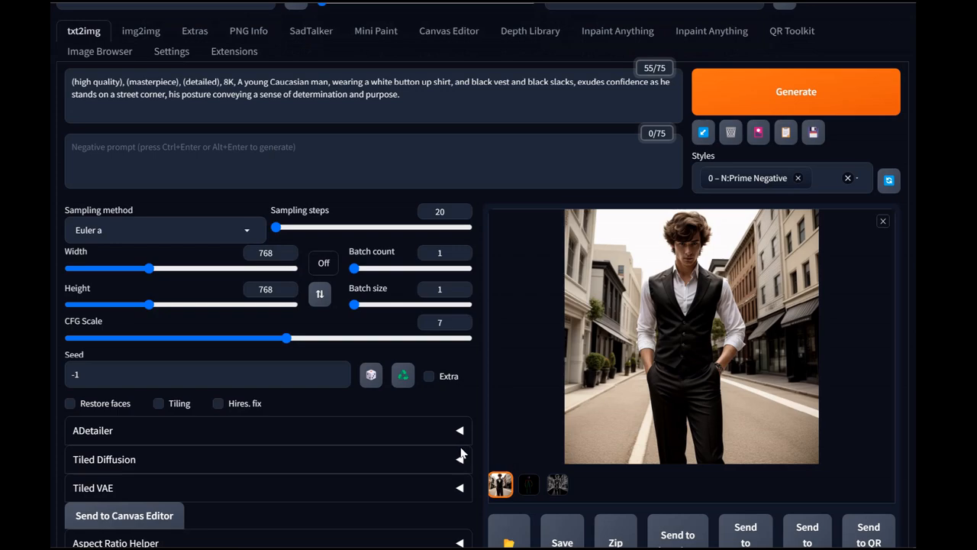
pyautogui.scroll(-3, 287, 445)
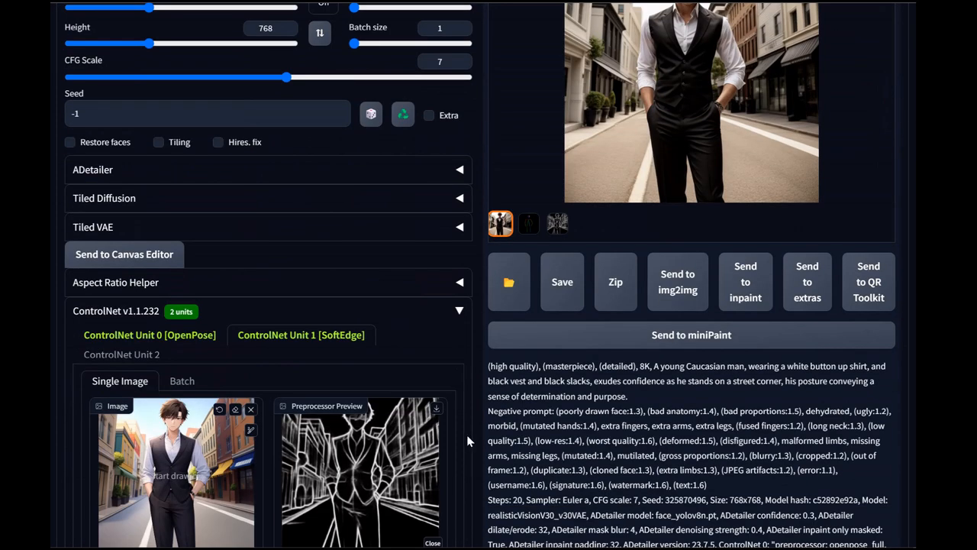
pyautogui.scroll(2, 668, 219)
pyautogui.scroll(1, 668, 219)
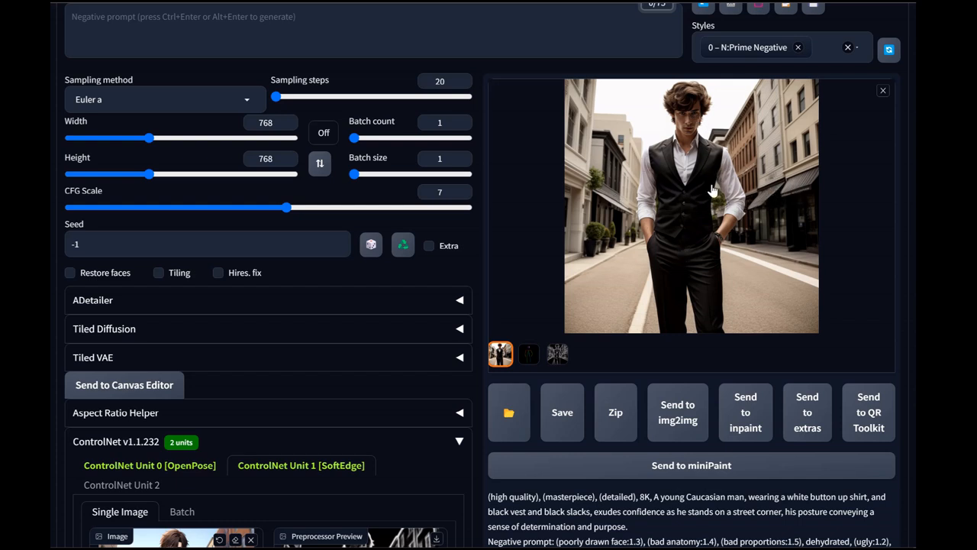
# Step: Set the control weight of the SoftEdge unit to 1.2
pyautogui.scroll(-5, 282, 410)
pyautogui.scroll(-3, 283, 410)
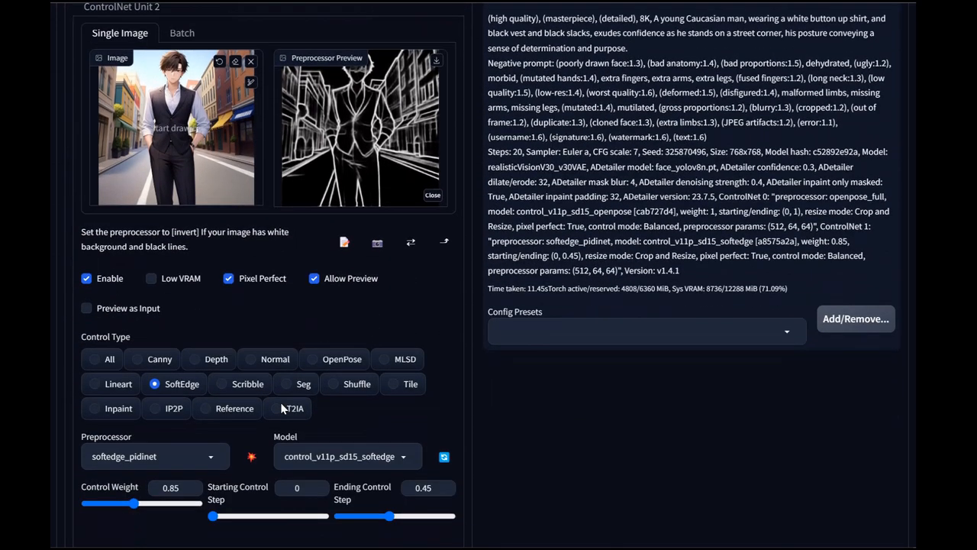
pyautogui.moveTo(132, 416); pyautogui.dragTo(156, 420)
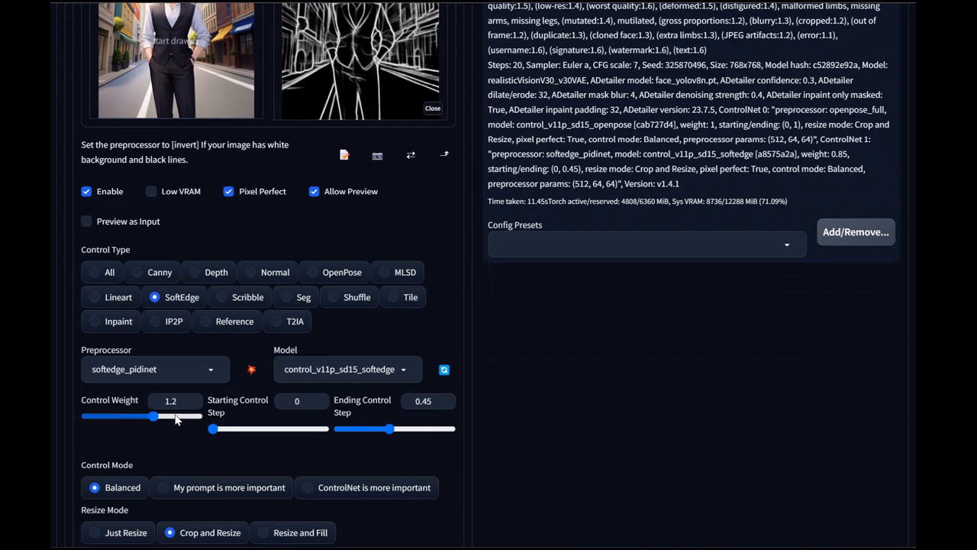
pyautogui.scroll(2, 203, 401)
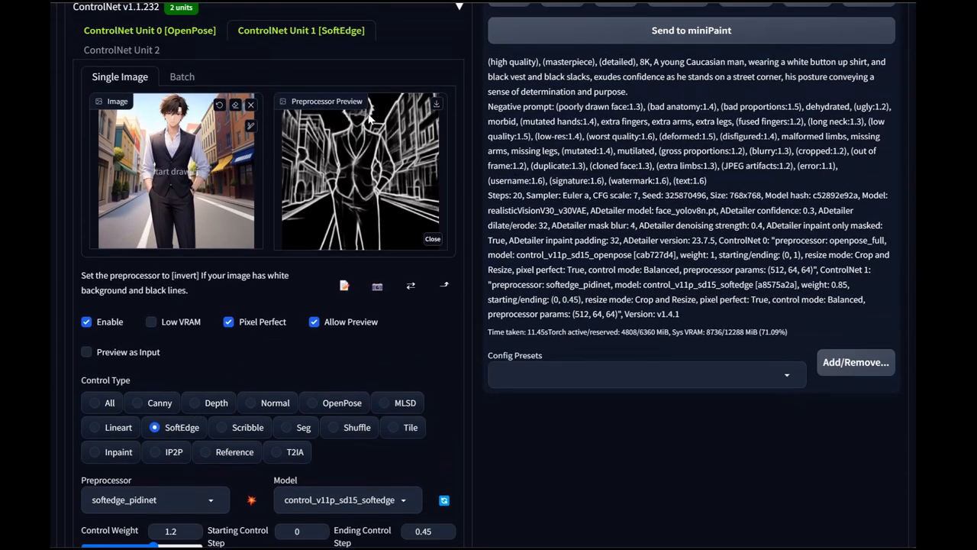
pyautogui.scroll(9, 633, 328)
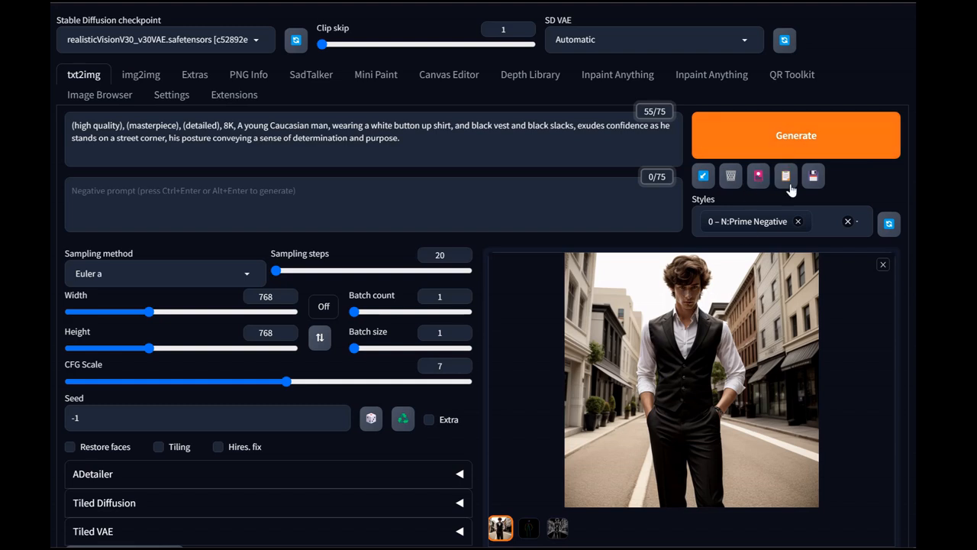
# Step: Generate the image with the adjusted SoftEdge weight and view the result at full size
pyautogui.click(786, 147)
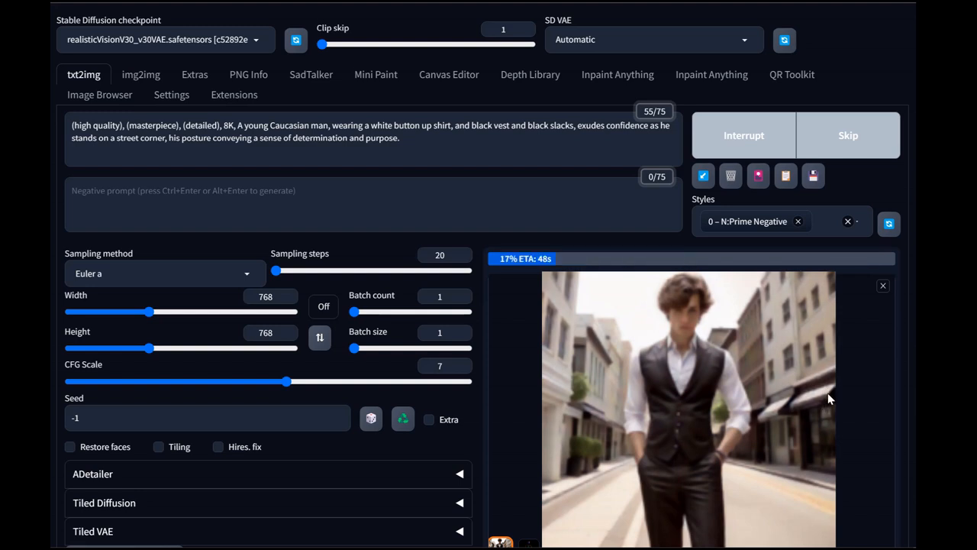
pyautogui.click(708, 403)
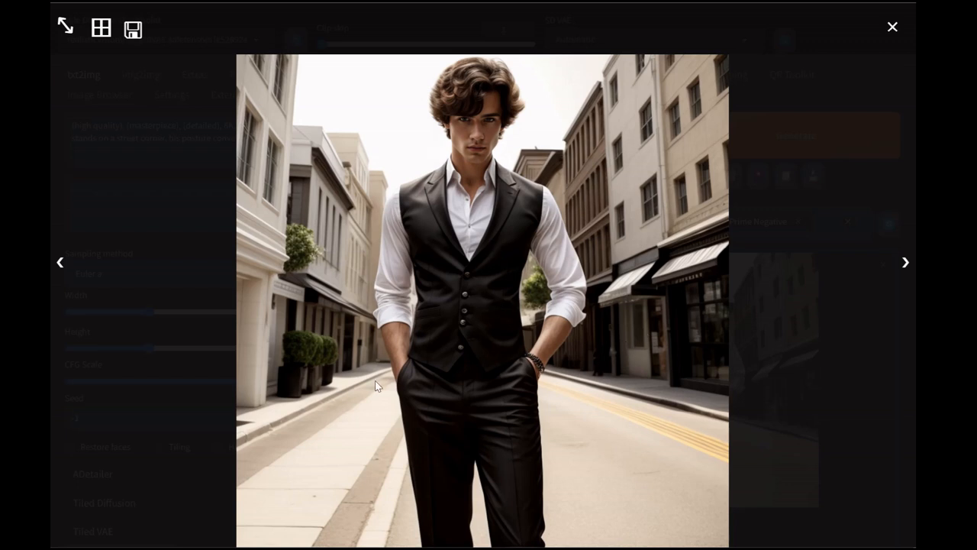
pyautogui.click(534, 279)
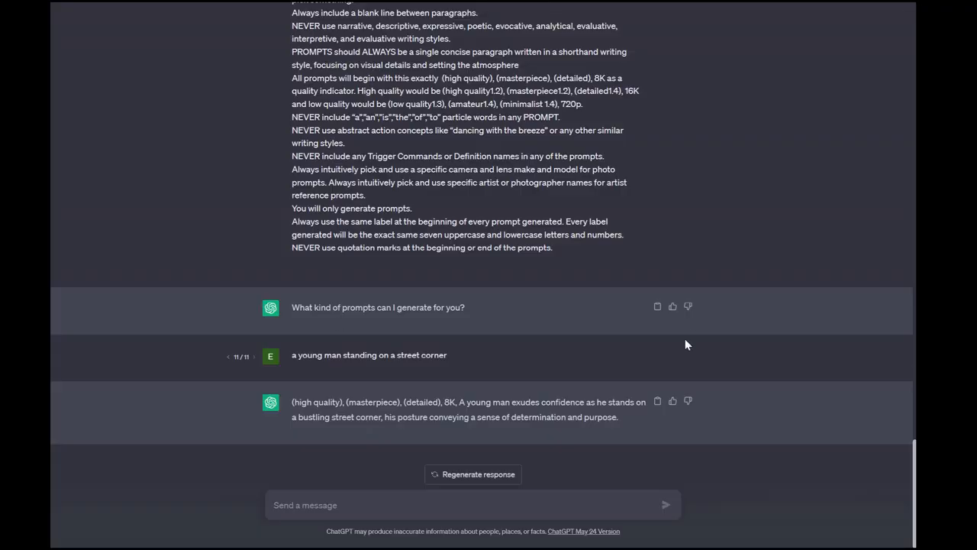
# Step: In ChatGPT, change the request to "a young woman standing on a street corner", submit it, and copy the generated prompt
pyautogui.click(658, 356)
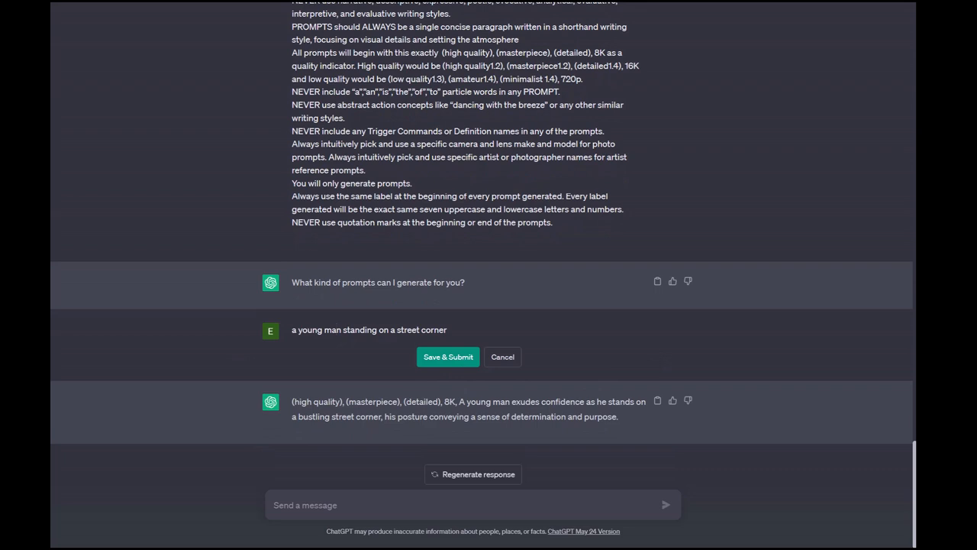
pyautogui.doubleClick(333, 329)
pyautogui.write('woman')
pyautogui.click(472, 360)
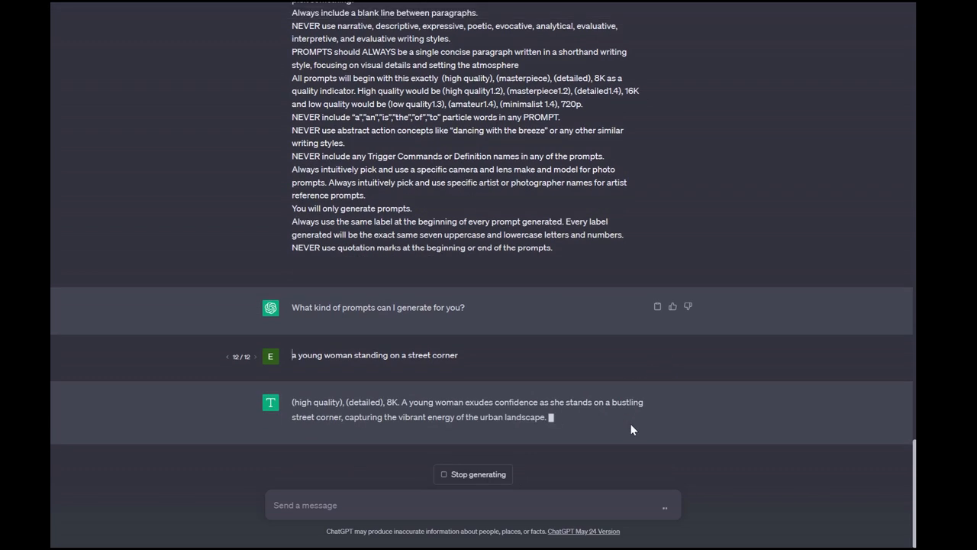
pyautogui.click(657, 401)
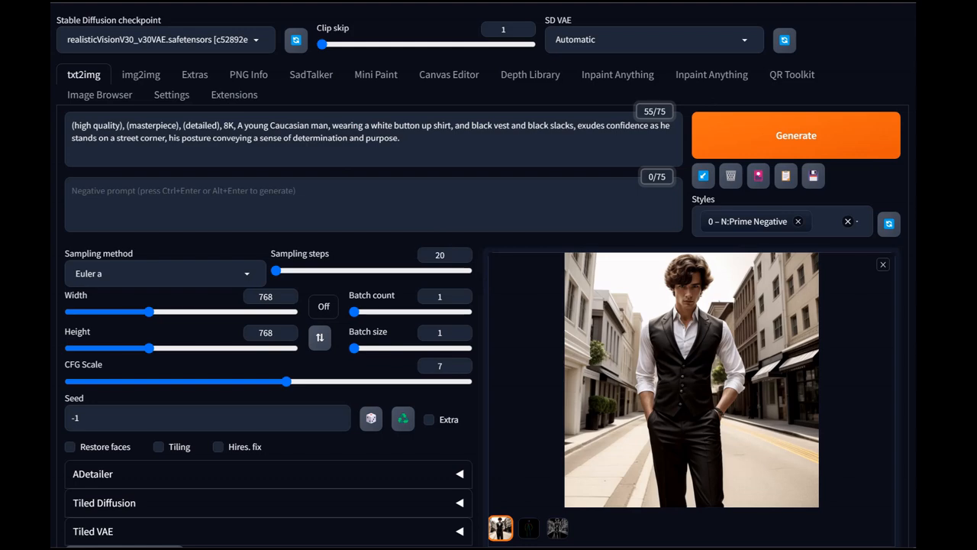
# Step: Replace the positive prompt with the copied young woman prompt and switch the checkpoint to anything-v4.5-pruned.safetensors
pyautogui.hotkey('ctrl', 'a')
pyautogui.hotkey('ctrl', 'v')
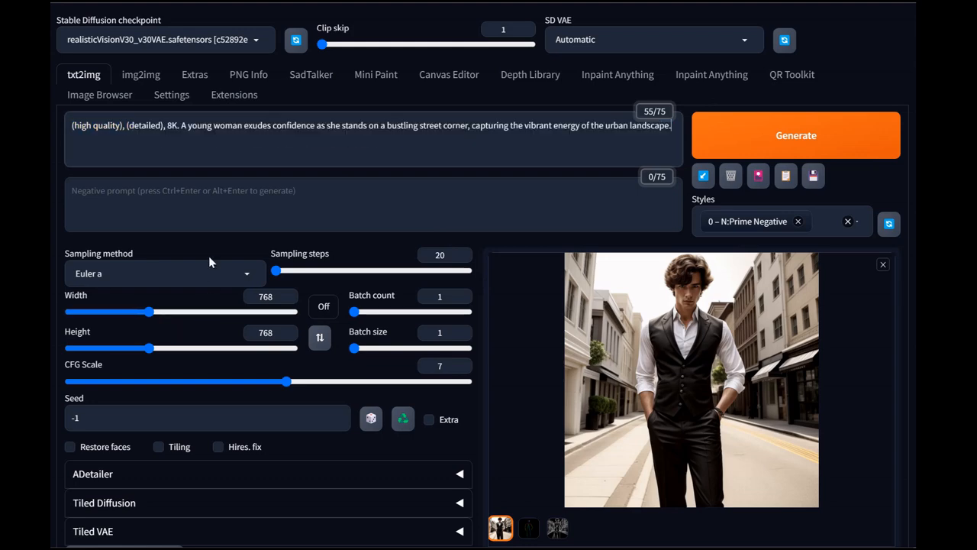
pyautogui.click(160, 42)
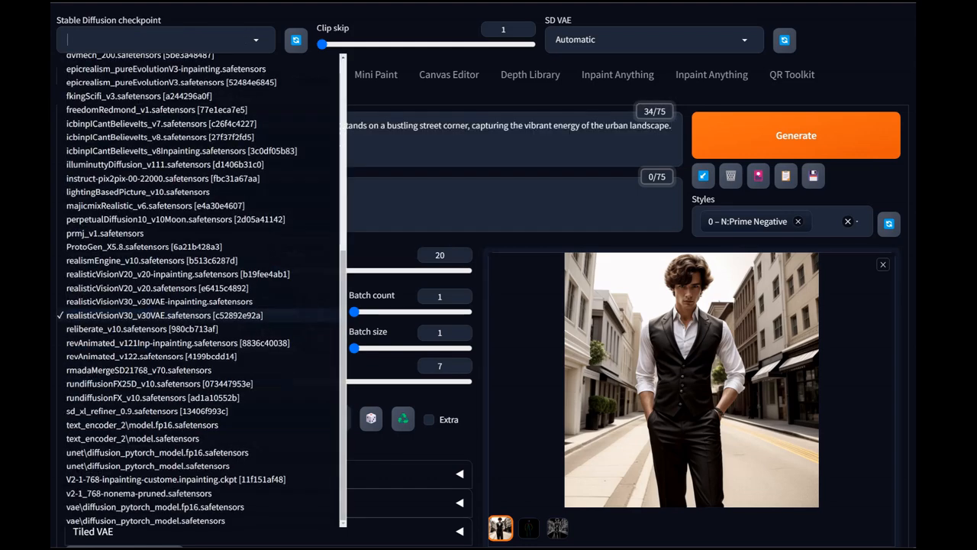
pyautogui.scroll(5, 135, 89)
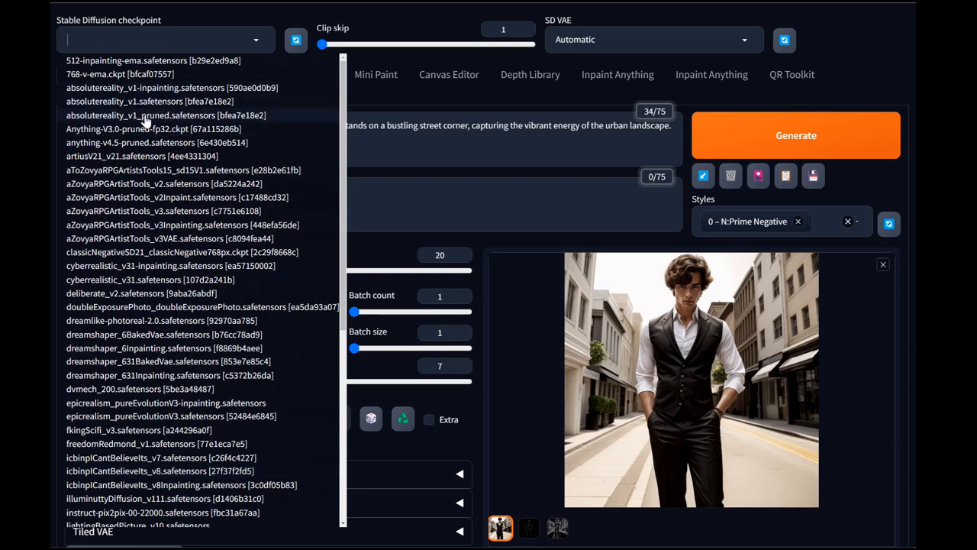
pyautogui.click(118, 143)
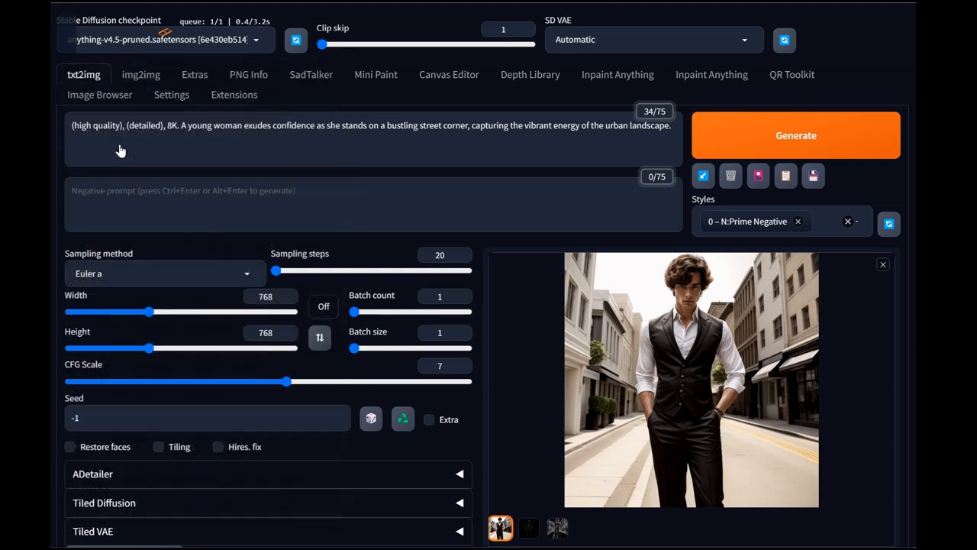
# Step: Disable the SoftEdge and OpenPose ControlNet units and generate the young woman image
pyautogui.scroll(-4, 306, 305)
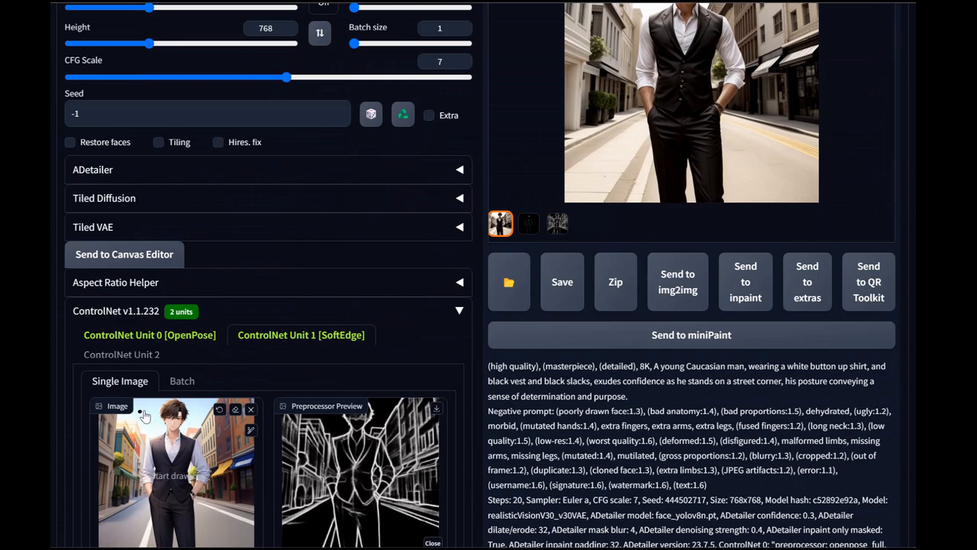
pyautogui.scroll(-3, 145, 416)
pyautogui.click(110, 365)
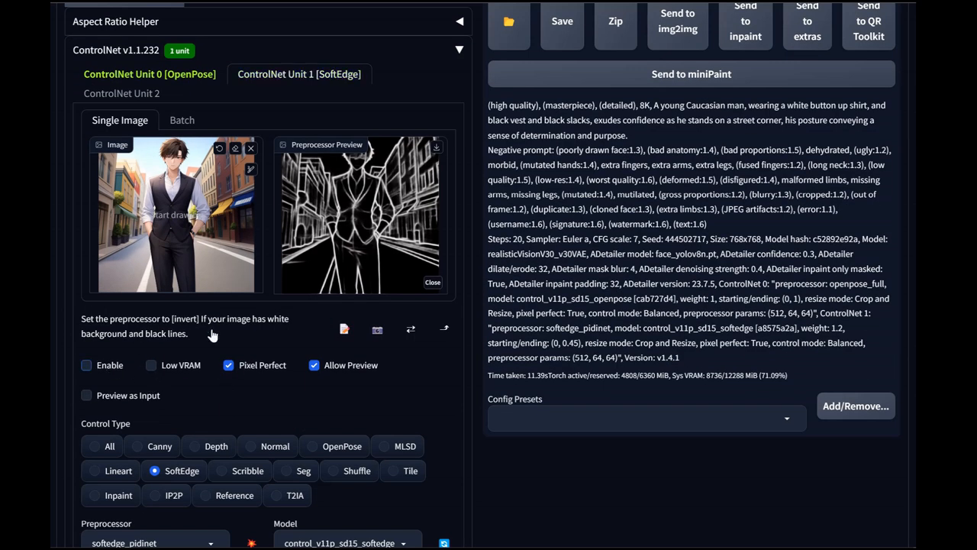
pyautogui.click(150, 74)
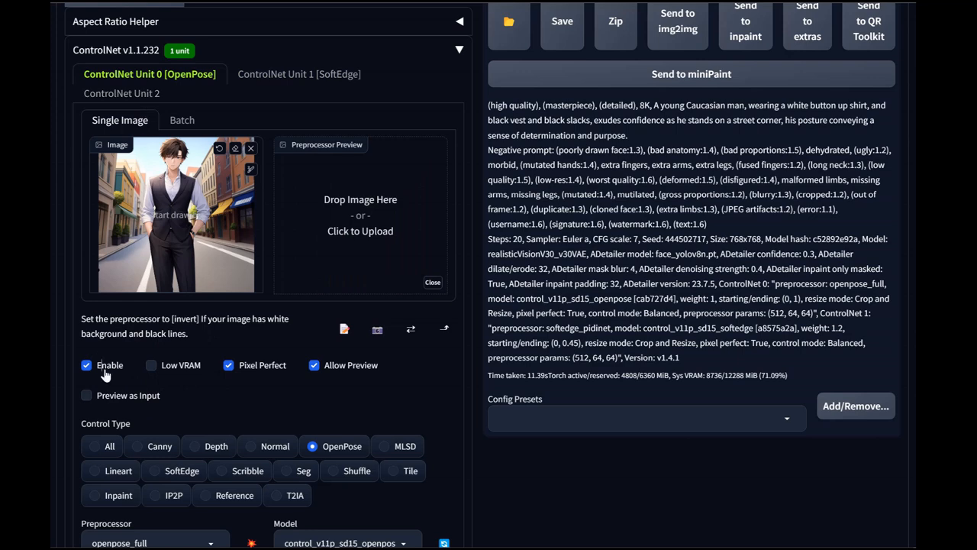
pyautogui.scroll(6, 408, 356)
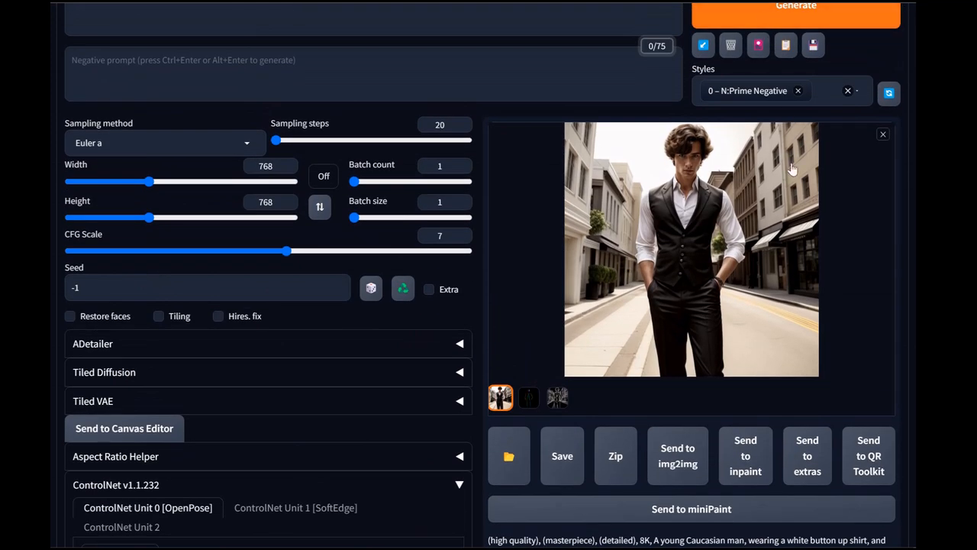
pyautogui.hotkey('ctrl', 'Return')
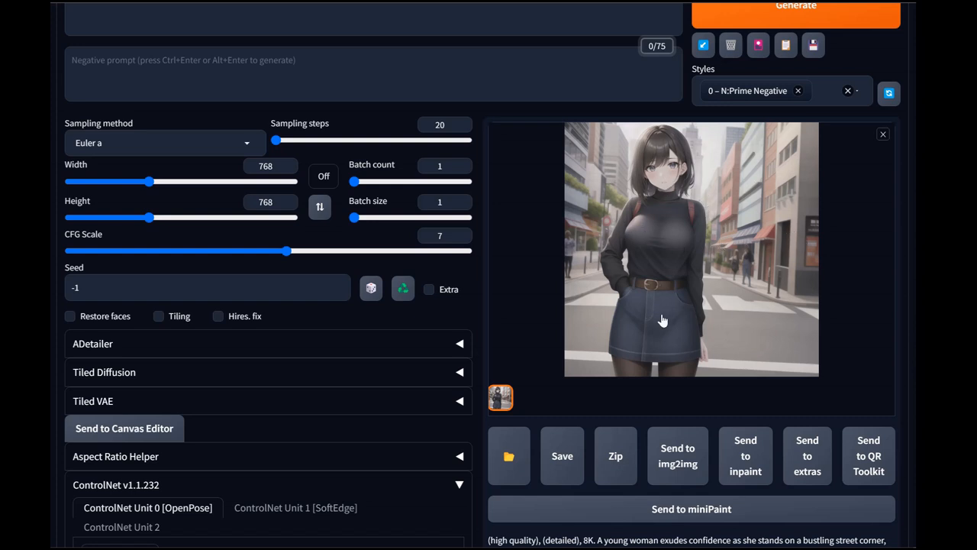
# Step: Set the SD VAE to vae-ft-mse-840000-ema-pruned.safetensors
pyautogui.scroll(3, 534, 284)
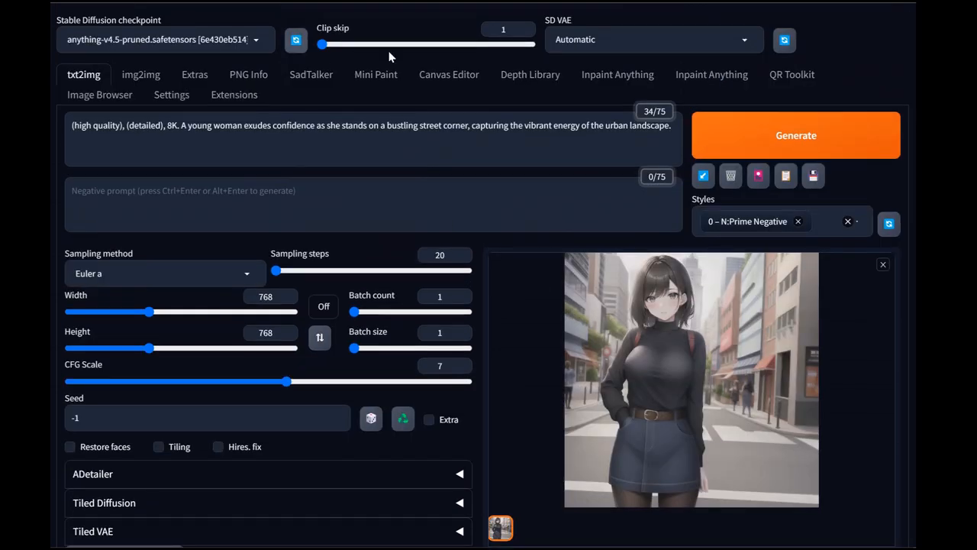
pyautogui.click(749, 39)
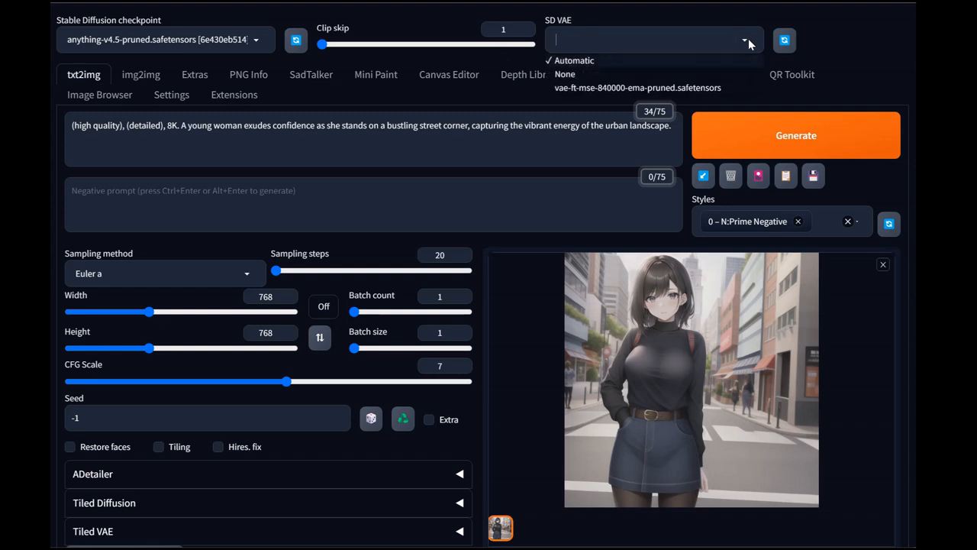
pyautogui.click(645, 88)
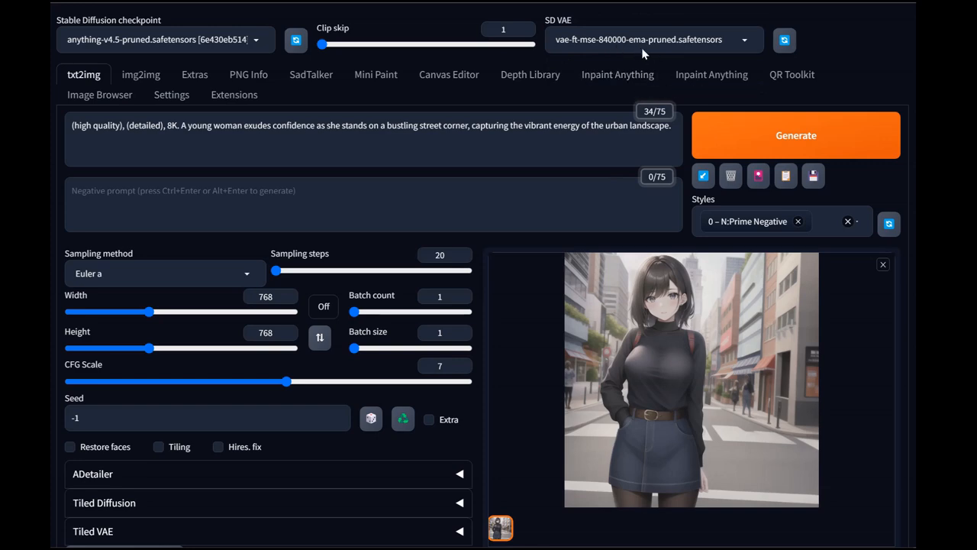
pyautogui.scroll(-3, 790, 313)
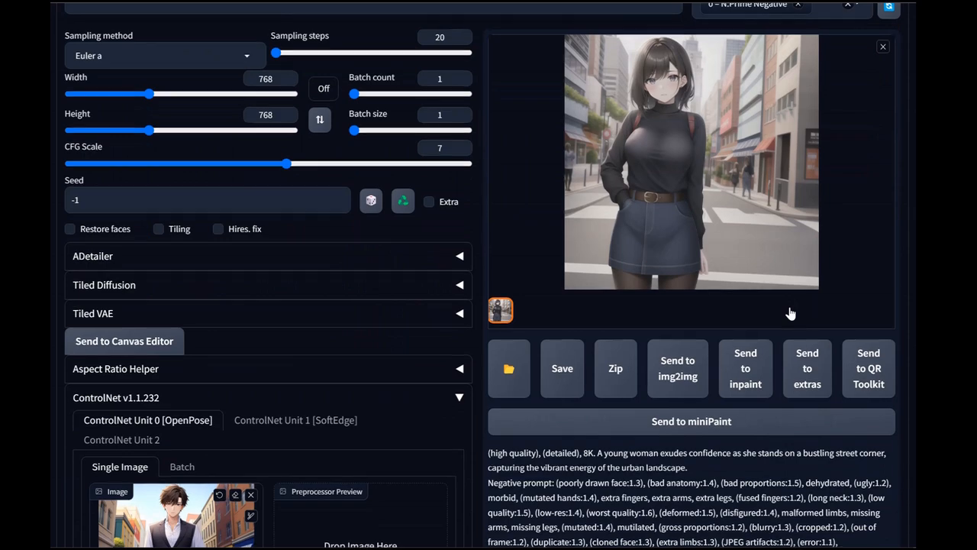
pyautogui.scroll(-3, 790, 313)
pyautogui.scroll(1, 341, 208)
pyautogui.scroll(3, 341, 206)
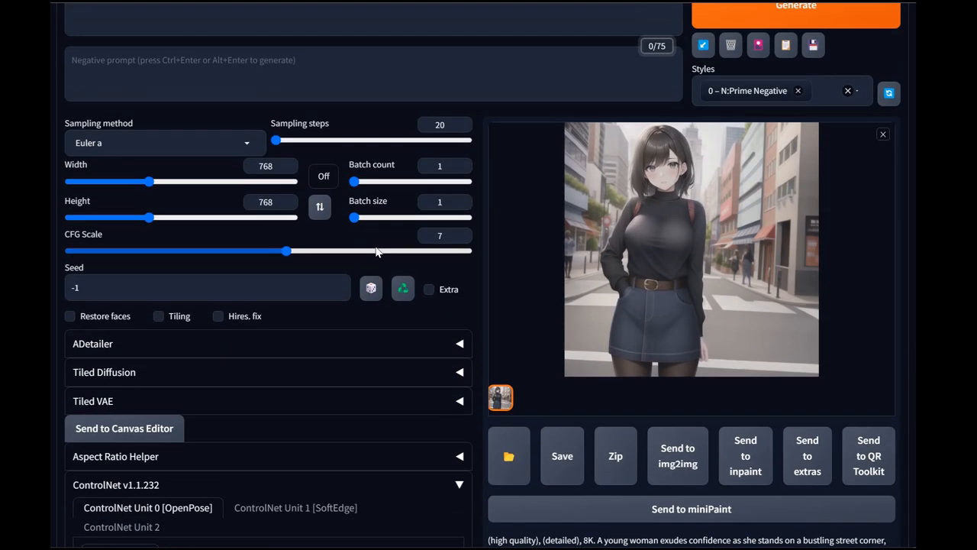
pyautogui.click(407, 293)
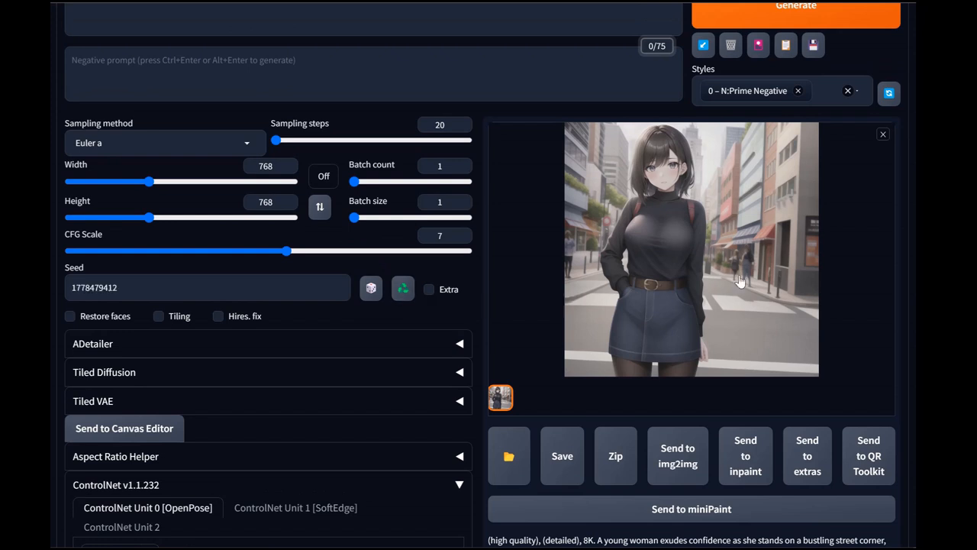
# Step: Regenerate the young woman image with the selected VAE and view the result at full size
pyautogui.click(788, 17)
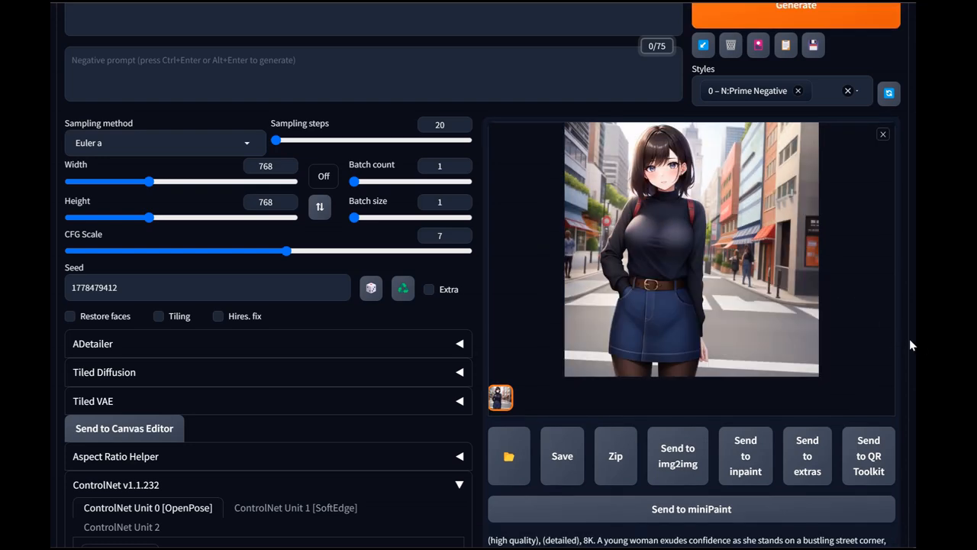
pyautogui.click(709, 203)
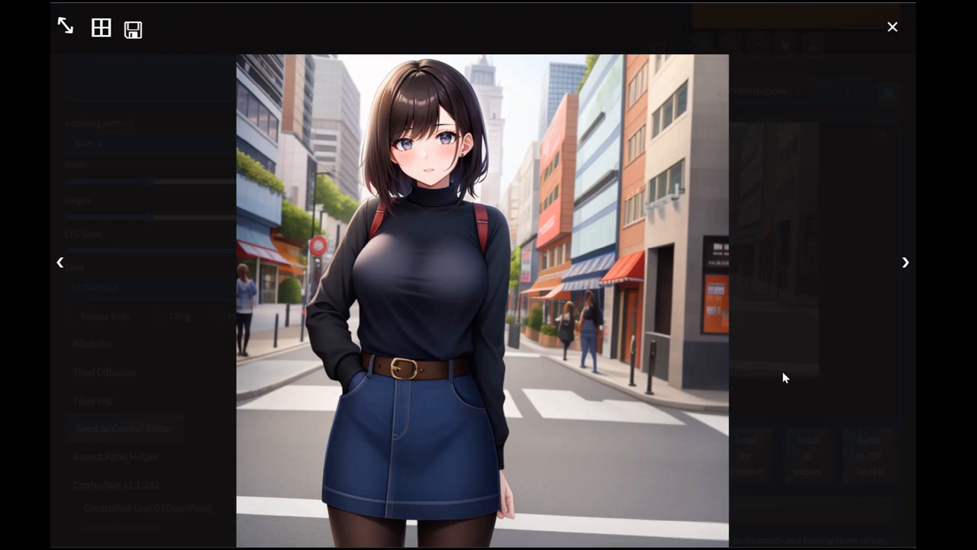
pyautogui.click(716, 354)
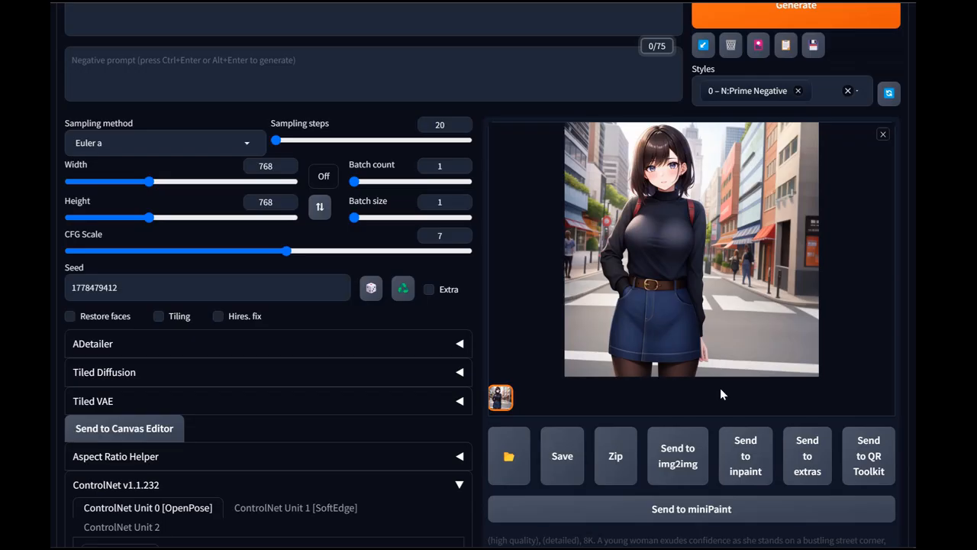
# Step: Switch the checkpoint back to realisticVisionV30_v30VAE.safetensors and reset the seed to random (-1)
pyautogui.scroll(2, 300, 257)
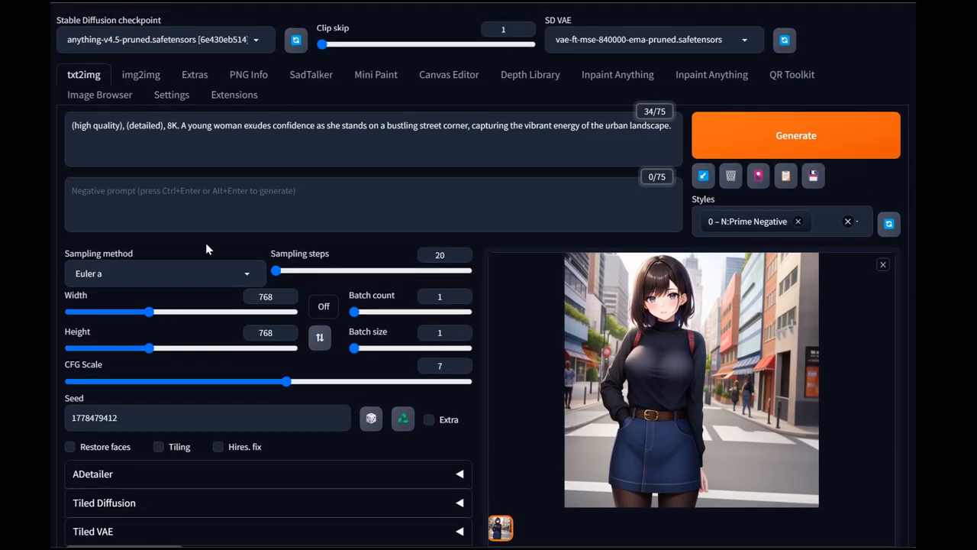
pyautogui.click(259, 39)
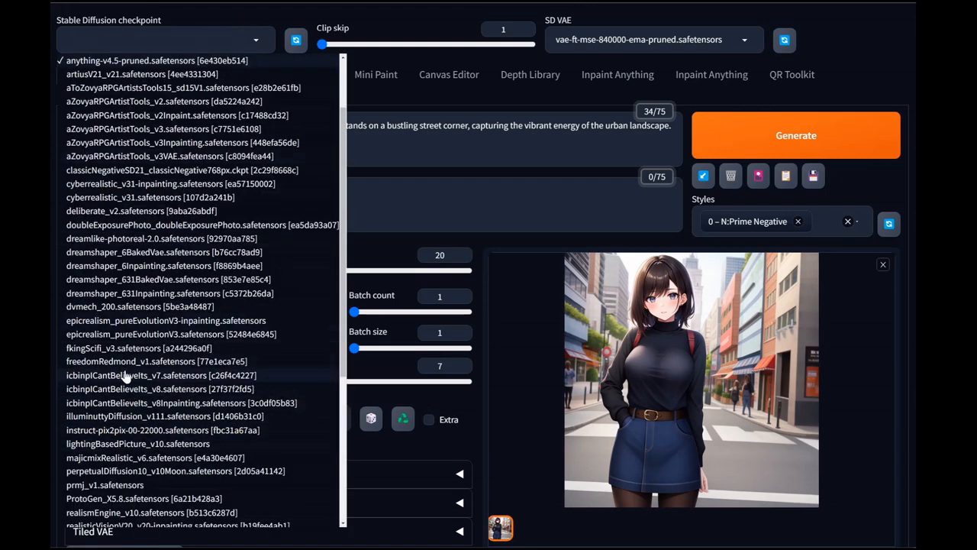
pyautogui.scroll(-2, 118, 366)
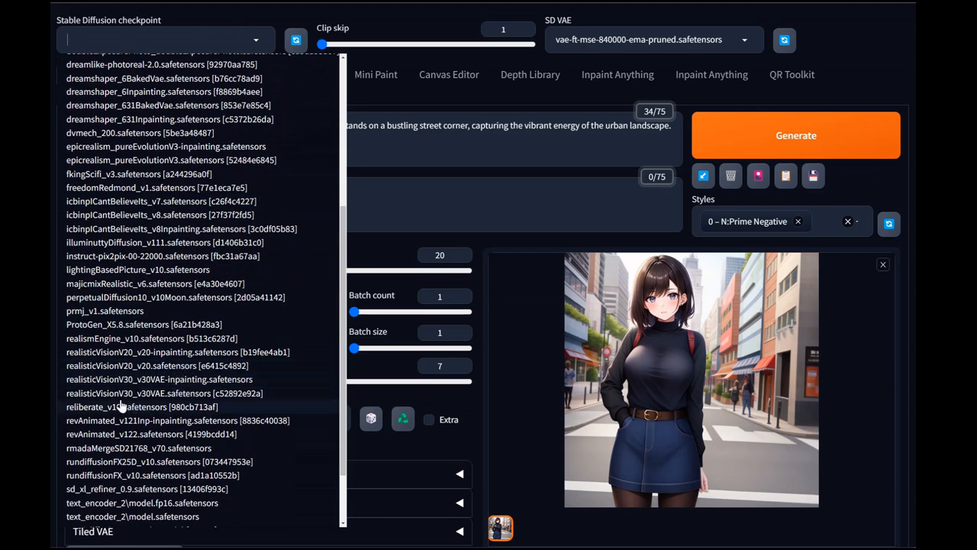
pyautogui.click(92, 395)
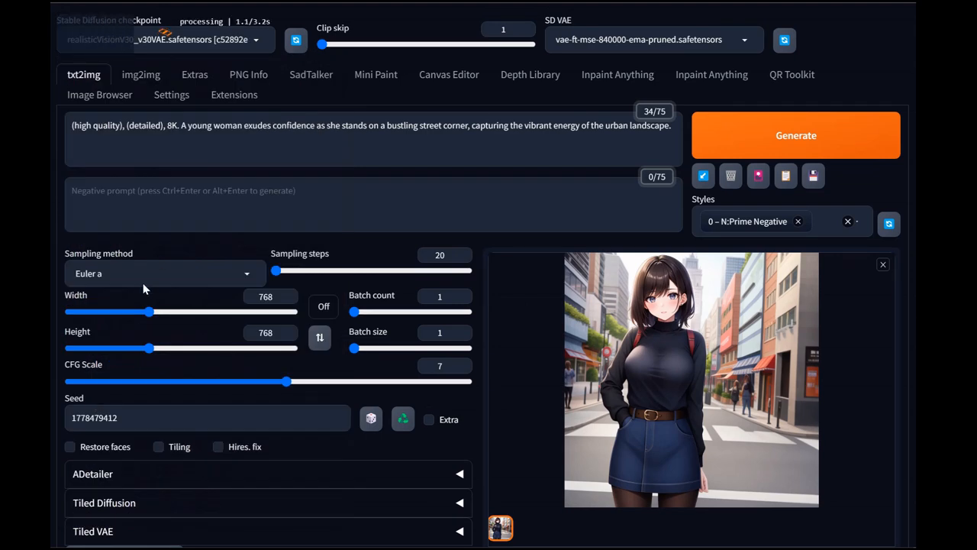
pyautogui.click(371, 419)
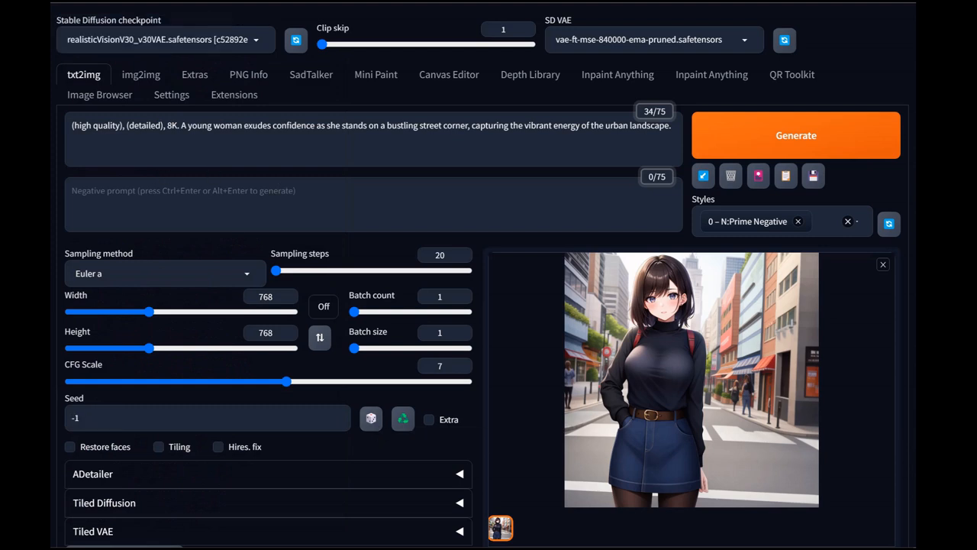
# Step: Insert ", wearing black sweater, denim short skirt," after "A young woman" in the positive prompt
pyautogui.click(243, 125)
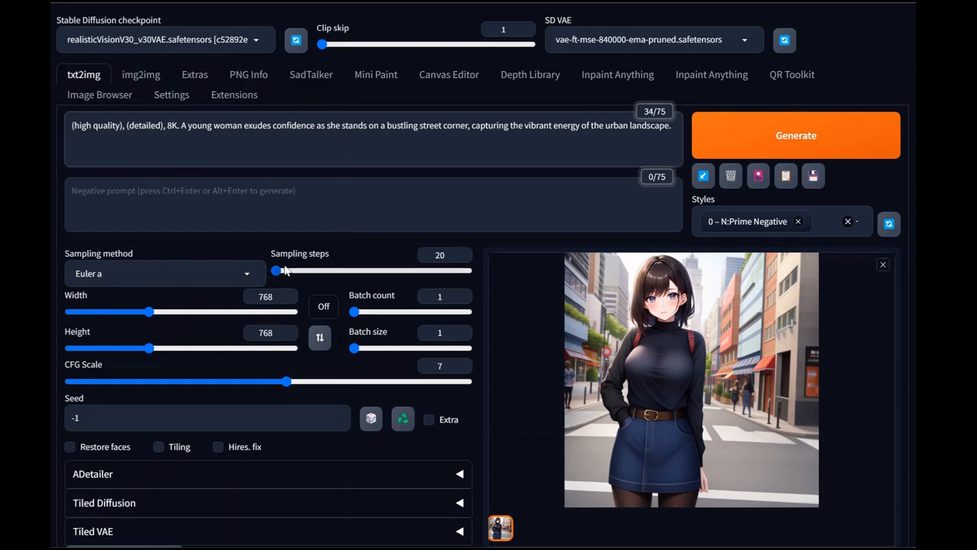
pyautogui.write(',')
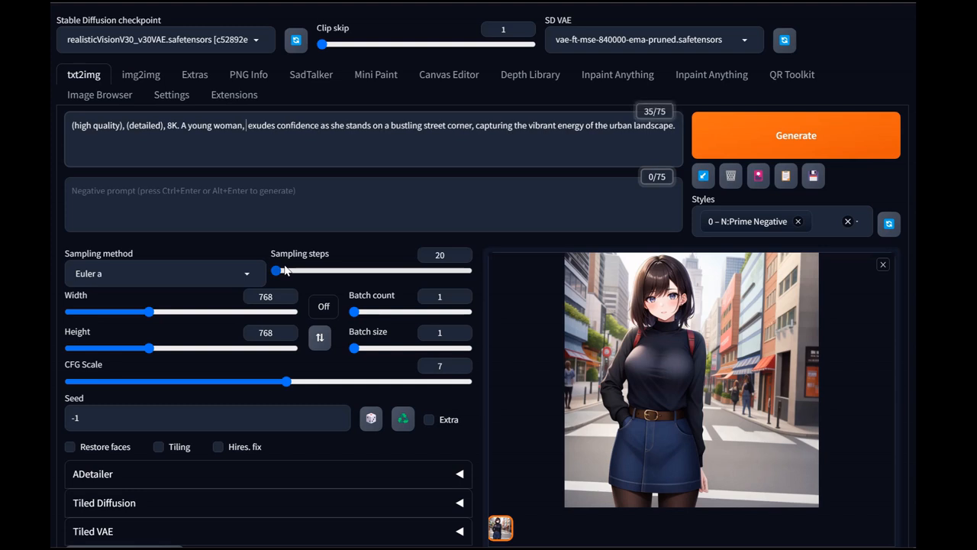
pyautogui.write(' wearing')
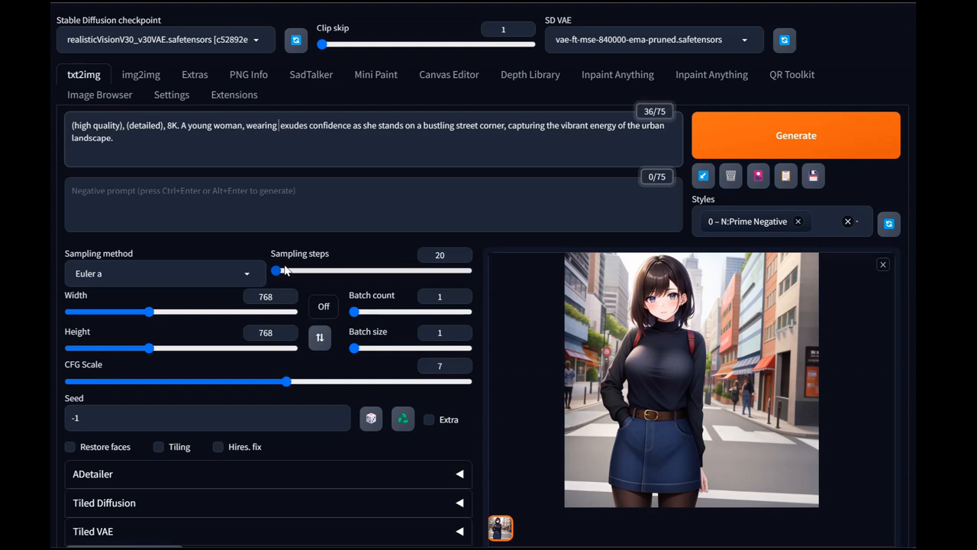
pyautogui.write(' black swear')
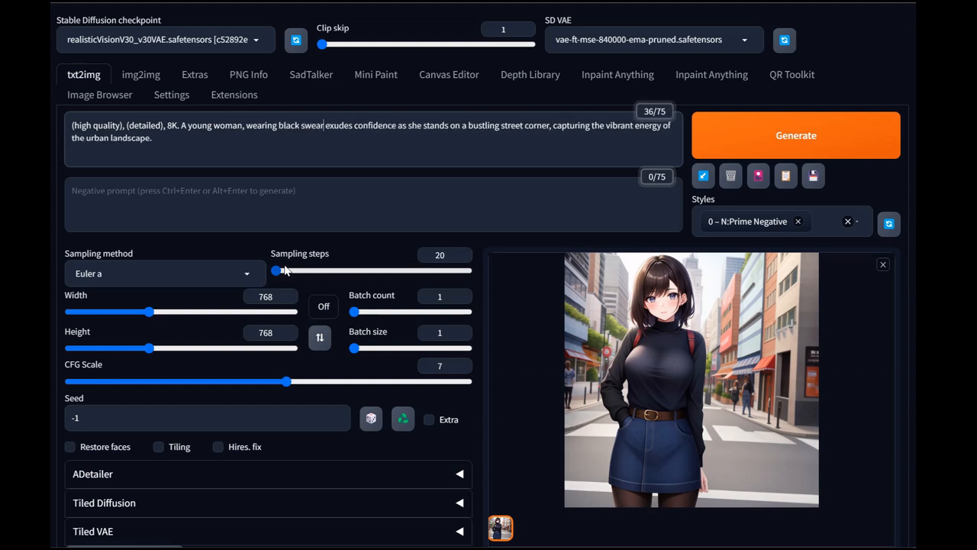
pyautogui.press('BackSpace')
pyautogui.write('ter')
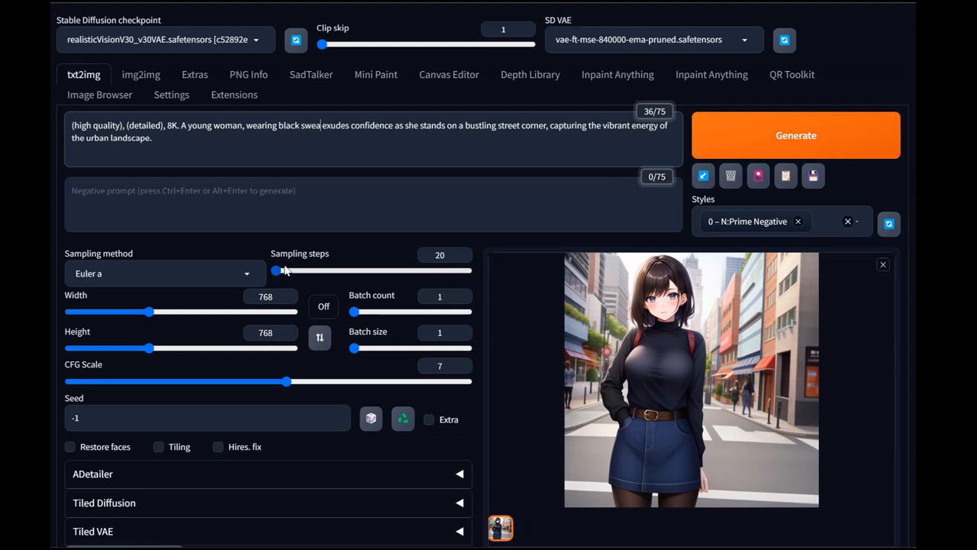
pyautogui.write(',')
pyautogui.write(' denim sh')
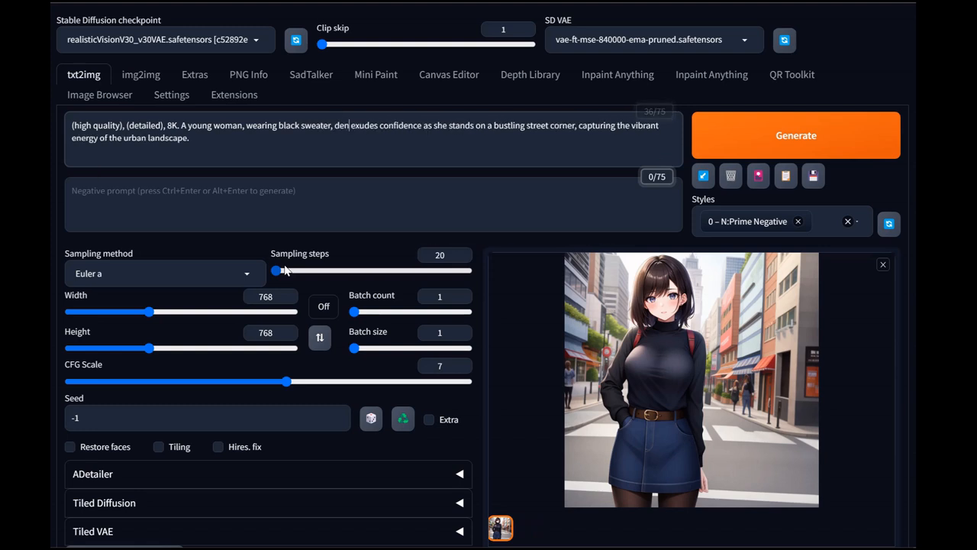
pyautogui.write('ort skirt,')
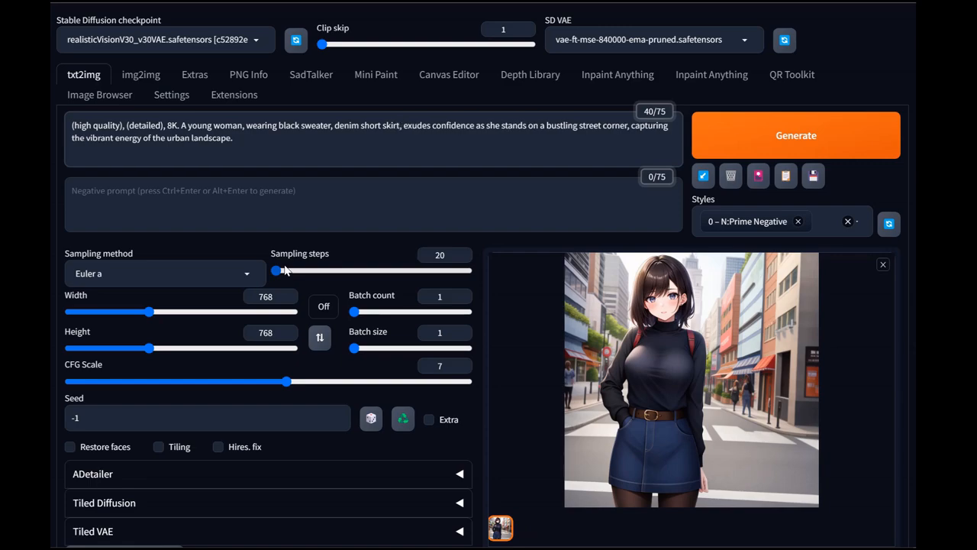
# Step: Enable the OpenPose ControlNet unit and replace its source image with the generated anime woman
pyautogui.scroll(-2, 214, 283)
pyautogui.scroll(1, 236, 305)
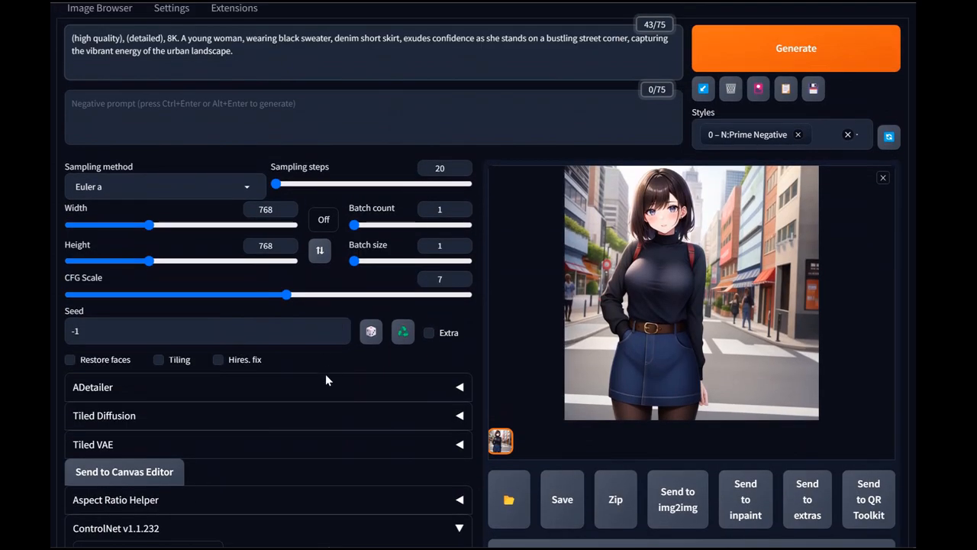
pyautogui.scroll(-6, 325, 372)
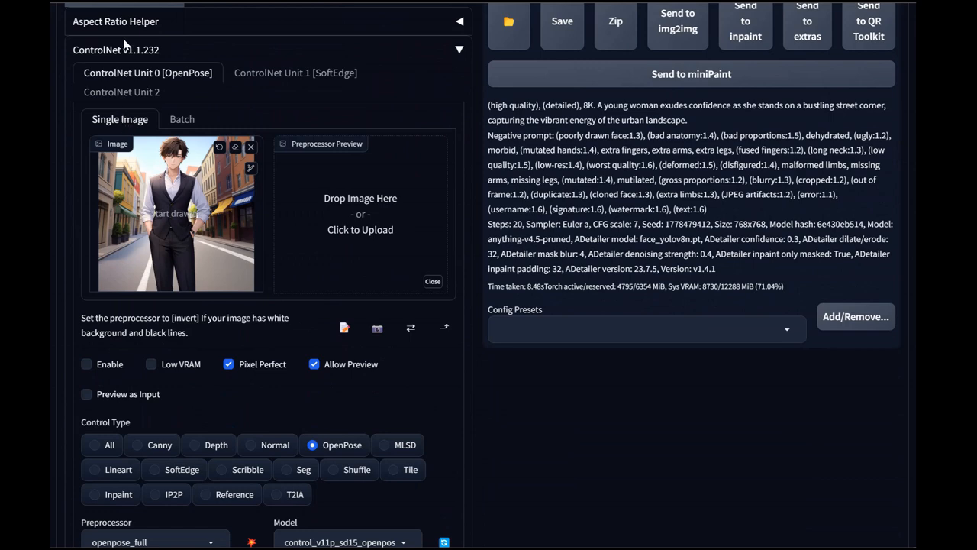
pyautogui.click(97, 367)
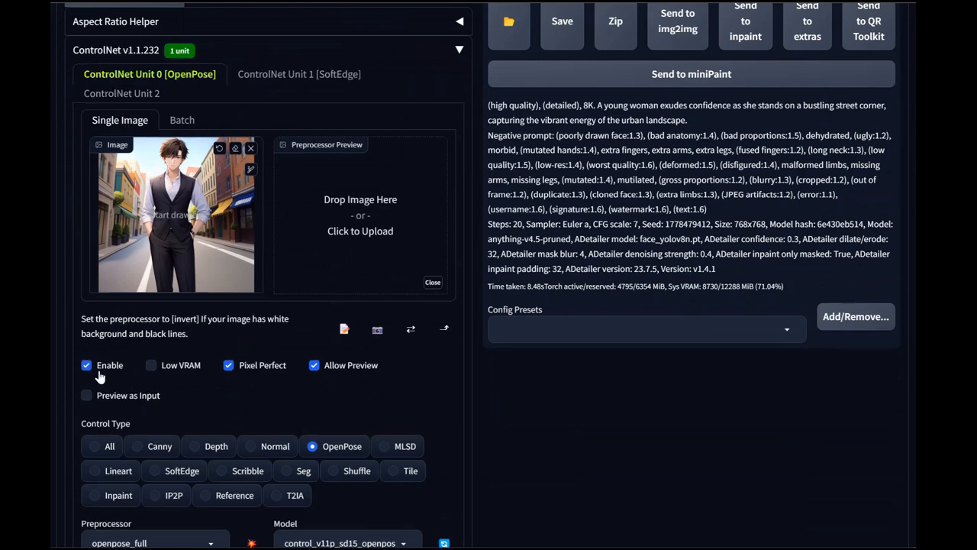
pyautogui.scroll(1, 99, 366)
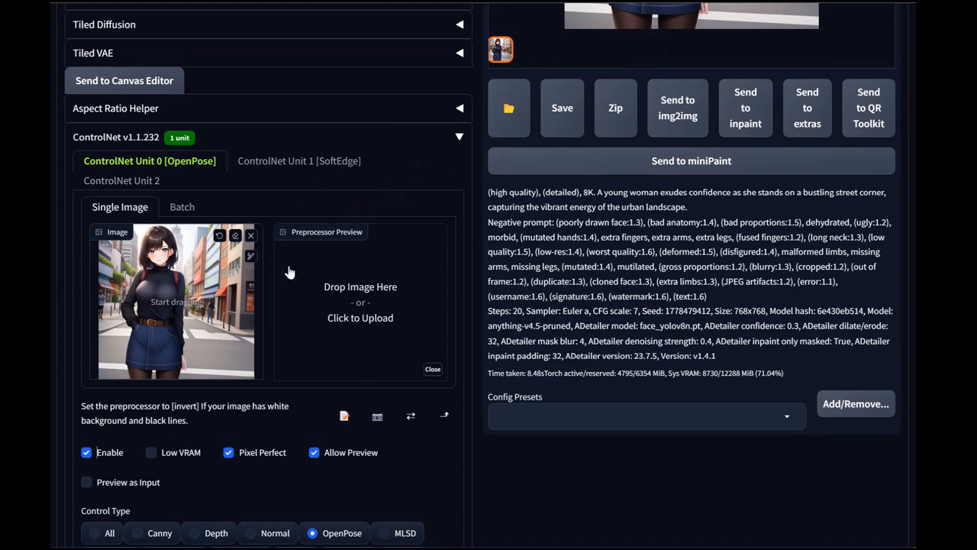
pyautogui.scroll(-2, 274, 457)
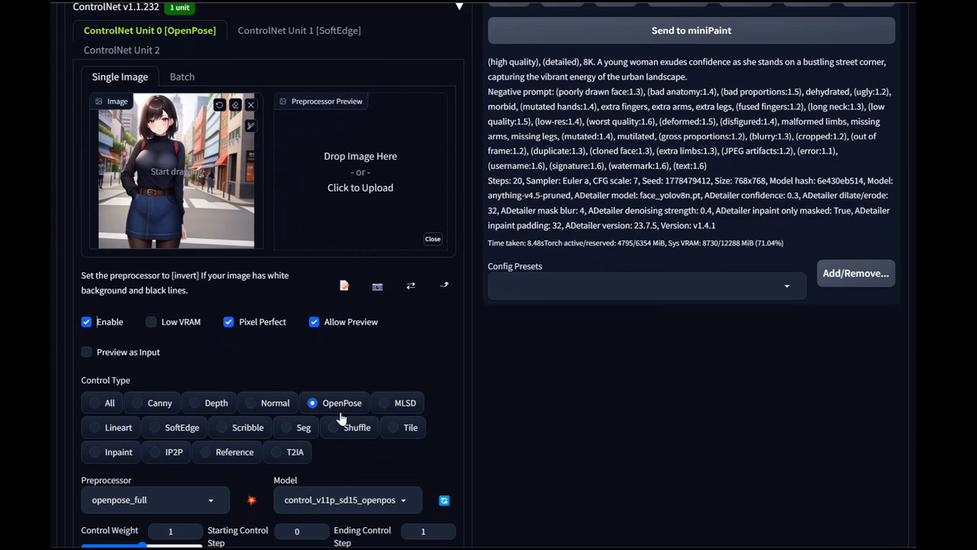
# Step: Run the OpenPose preprocessor preview on the anime woman, and enable the SoftEdge ControlNet unit with a preview of its edge map
pyautogui.click(252, 500)
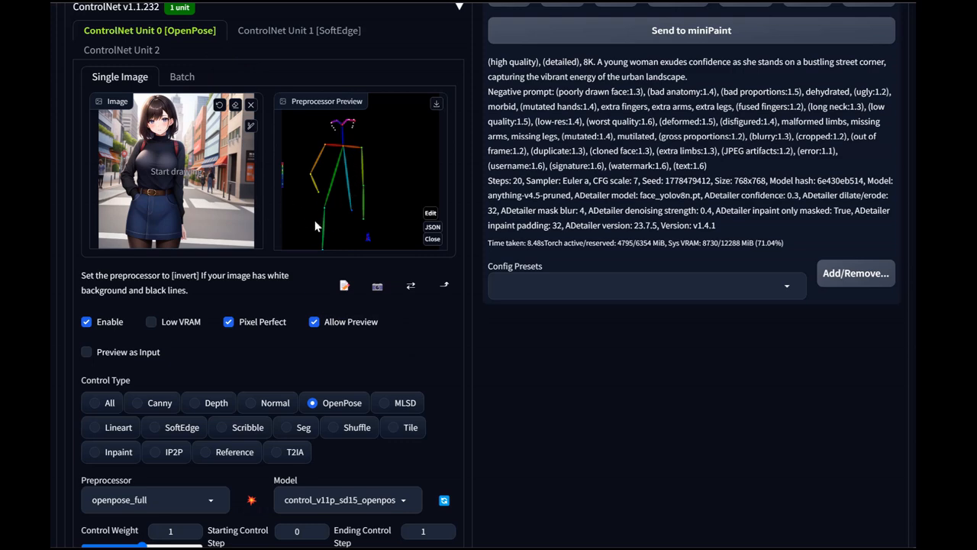
pyautogui.click(259, 37)
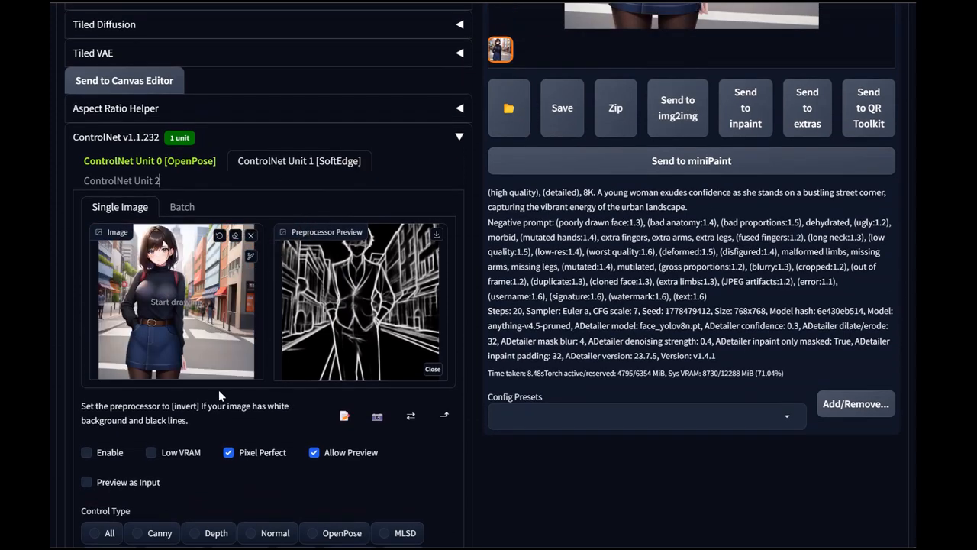
pyautogui.scroll(-2, 163, 352)
pyautogui.click(87, 321)
pyautogui.click(251, 501)
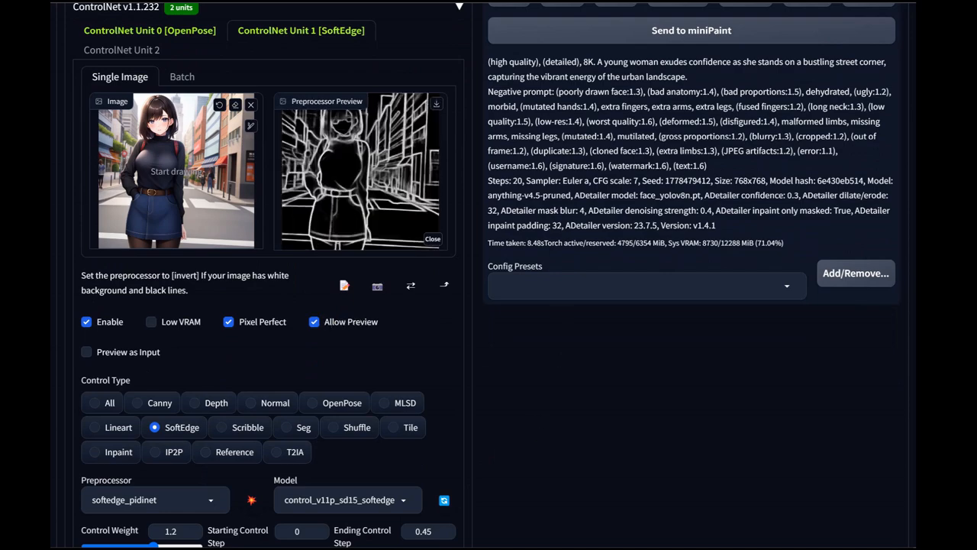
# Step: Set the SD VAE to Automatic and generate the photorealistic version of the young woman
pyautogui.scroll(-2, 265, 443)
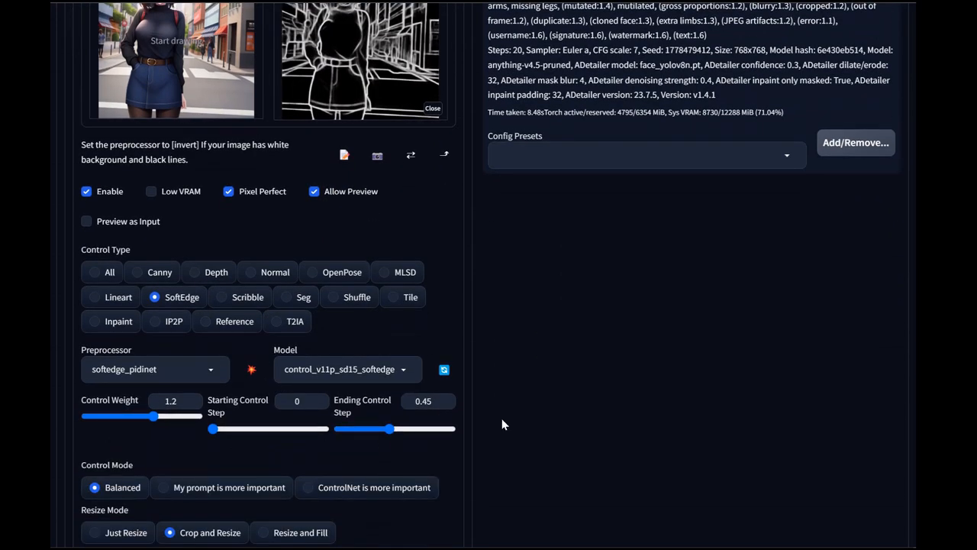
pyautogui.scroll(10, 532, 399)
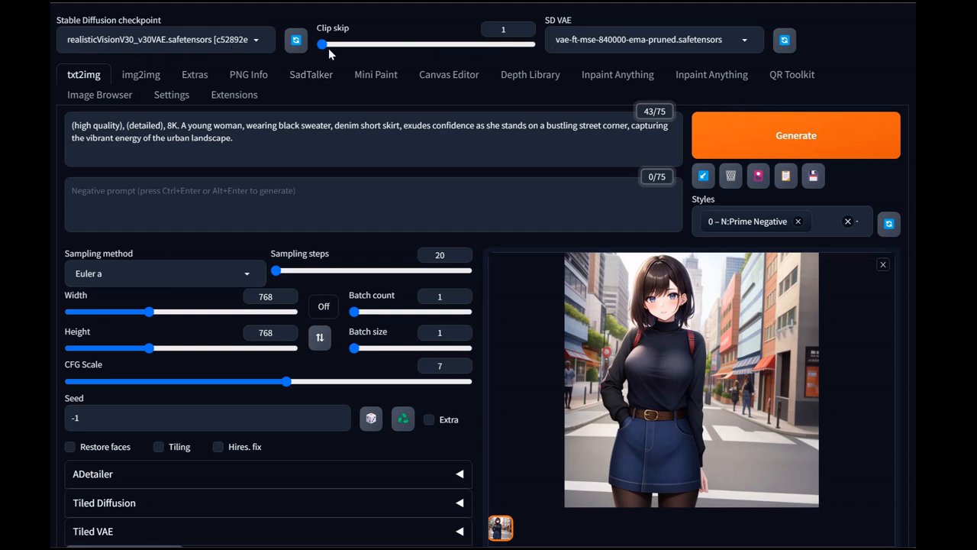
pyautogui.click(648, 39)
pyautogui.click(578, 59)
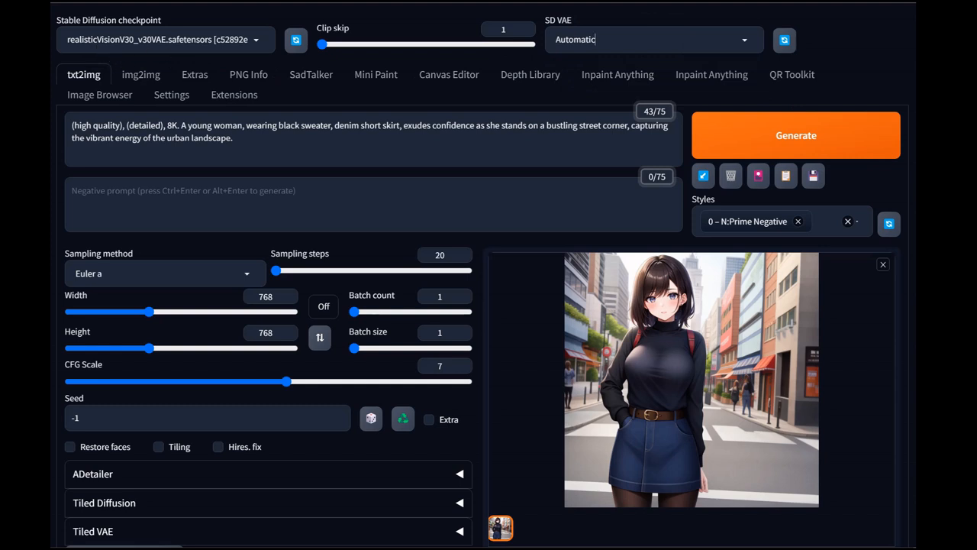
pyautogui.click(795, 144)
# Step: Compare the generated photorealistic woman with the anime source image and its SoftEdge preview
pyautogui.scroll(-3, 741, 329)
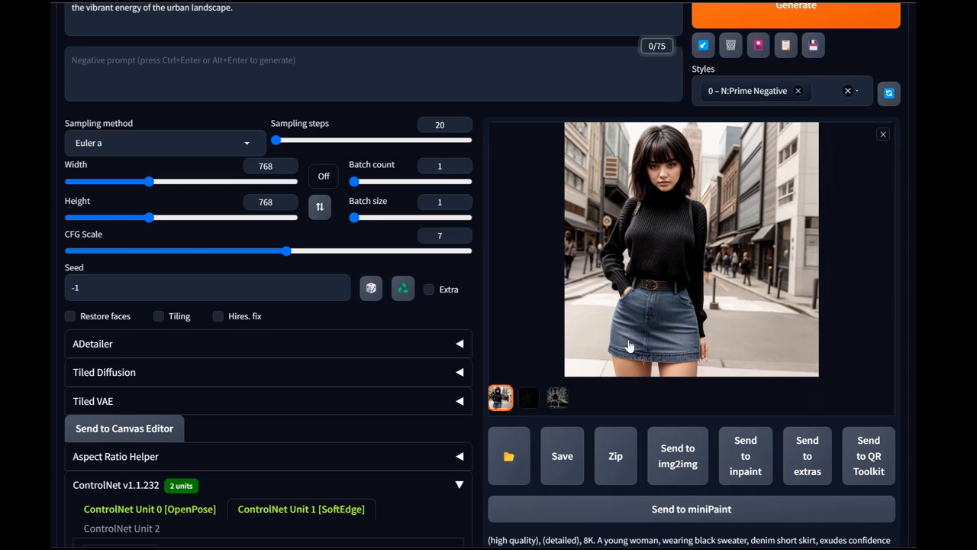
pyautogui.scroll(-3, 634, 349)
pyautogui.scroll(2, 629, 346)
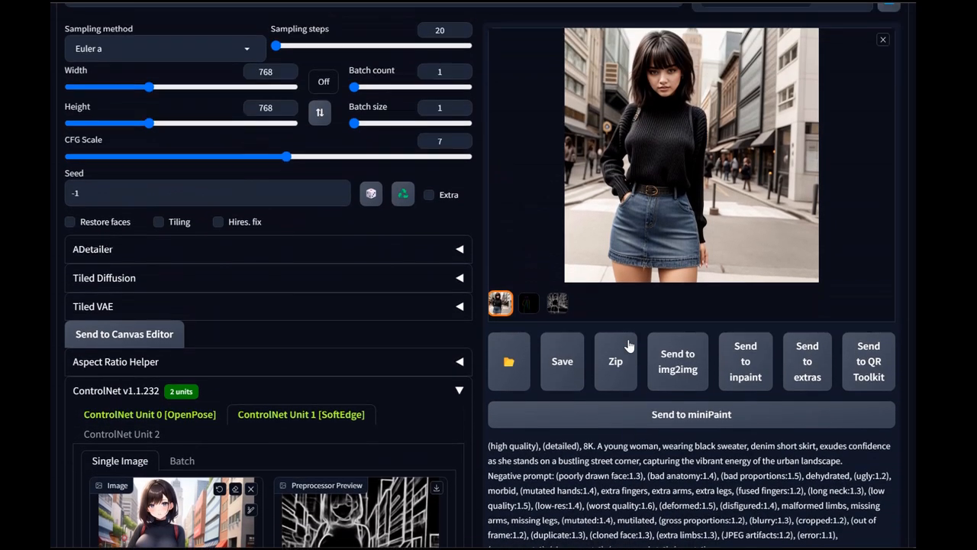
pyautogui.scroll(-1, 630, 346)
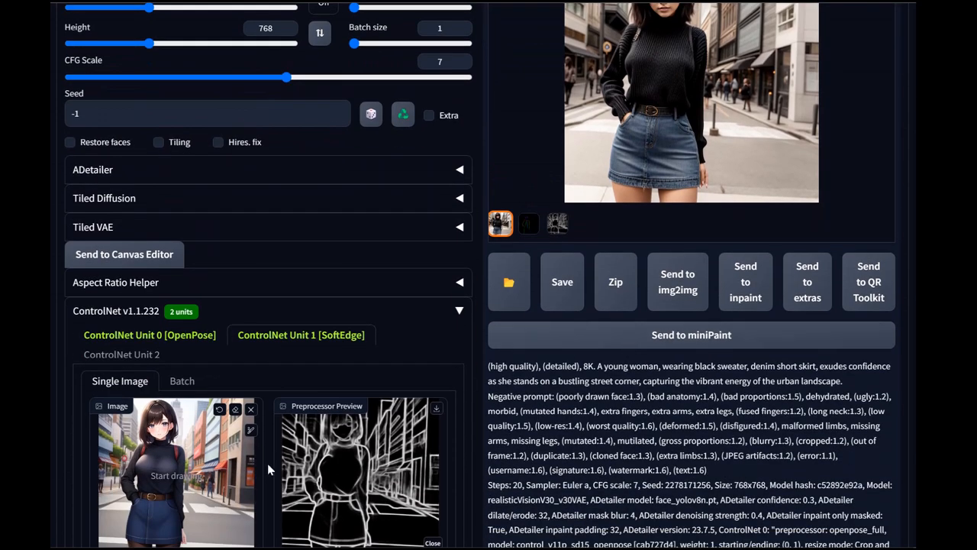
pyautogui.scroll(1, 773, 275)
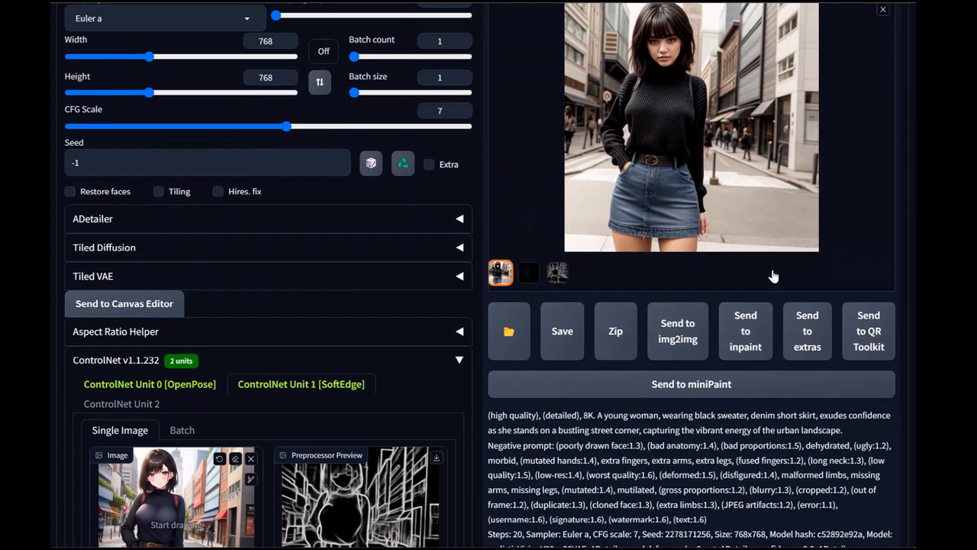
pyautogui.scroll(-1, 772, 276)
pyautogui.scroll(1, 773, 276)
pyautogui.scroll(-2, 773, 275)
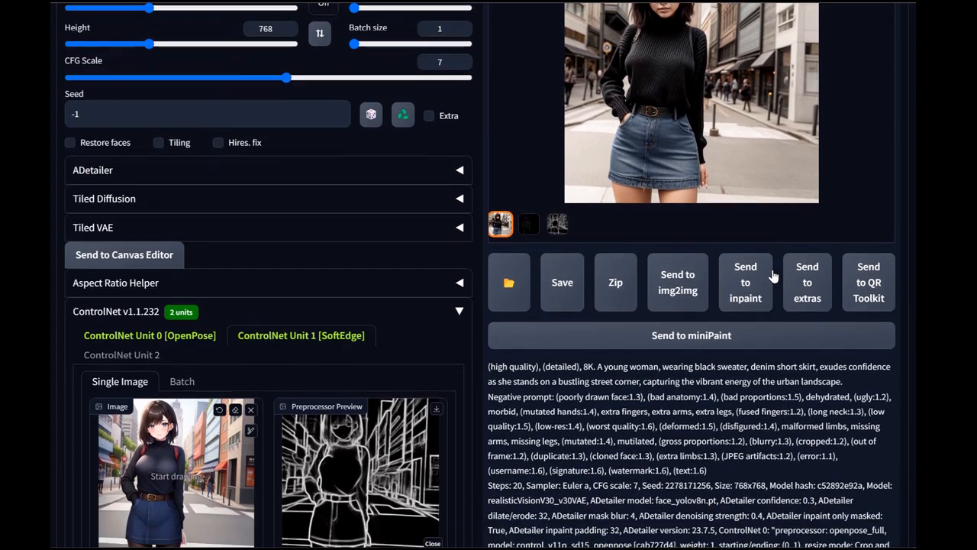
pyautogui.scroll(-1, 773, 276)
pyautogui.scroll(4, 773, 275)
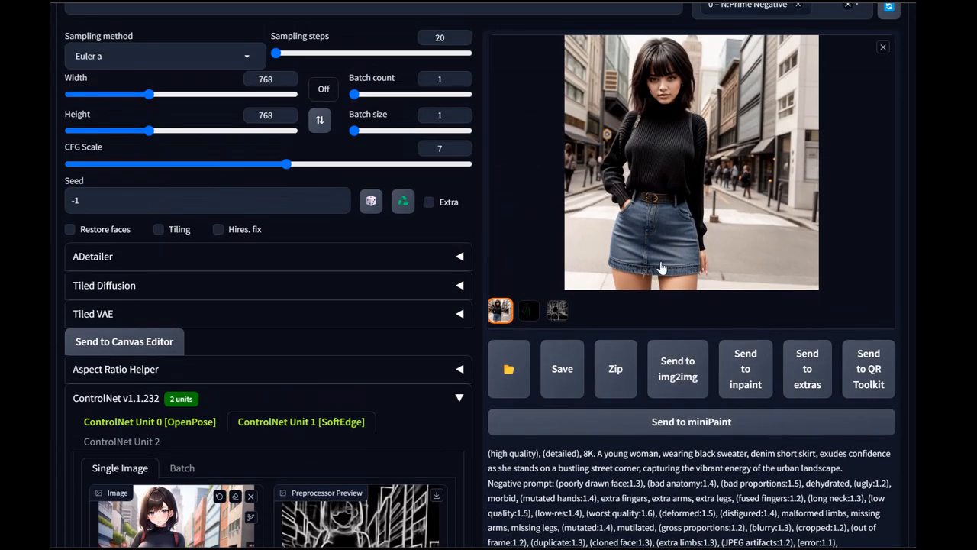
pyautogui.scroll(-6, 688, 290)
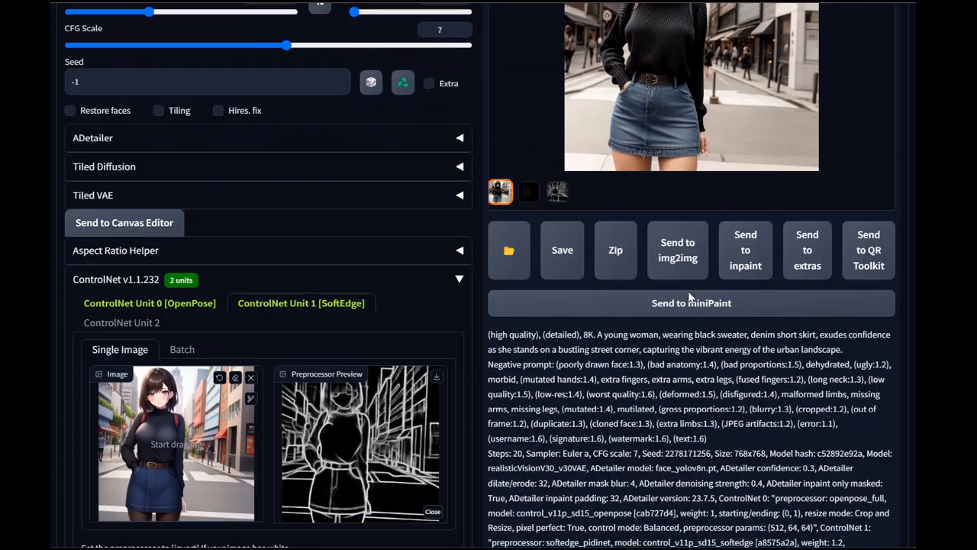
pyautogui.scroll(6, 689, 295)
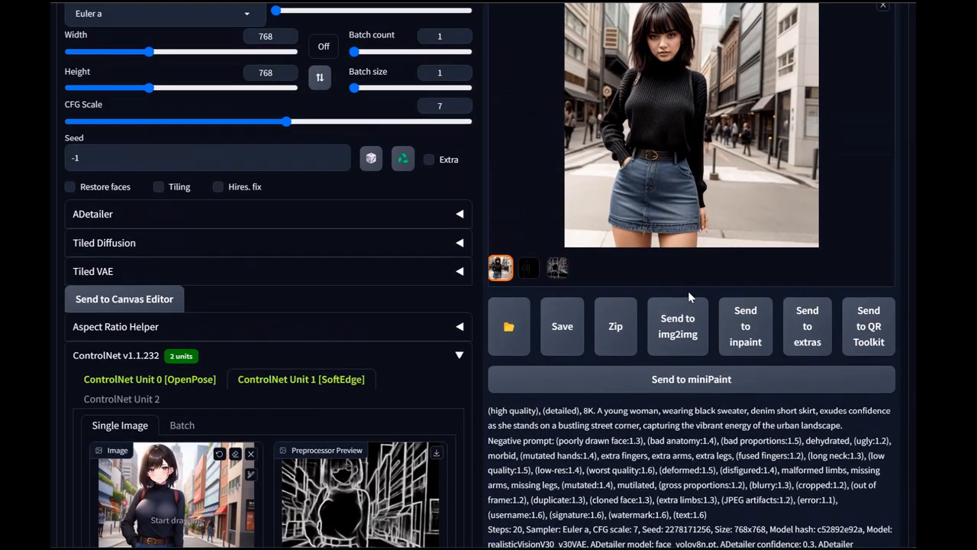
pyautogui.scroll(-6, 298, 395)
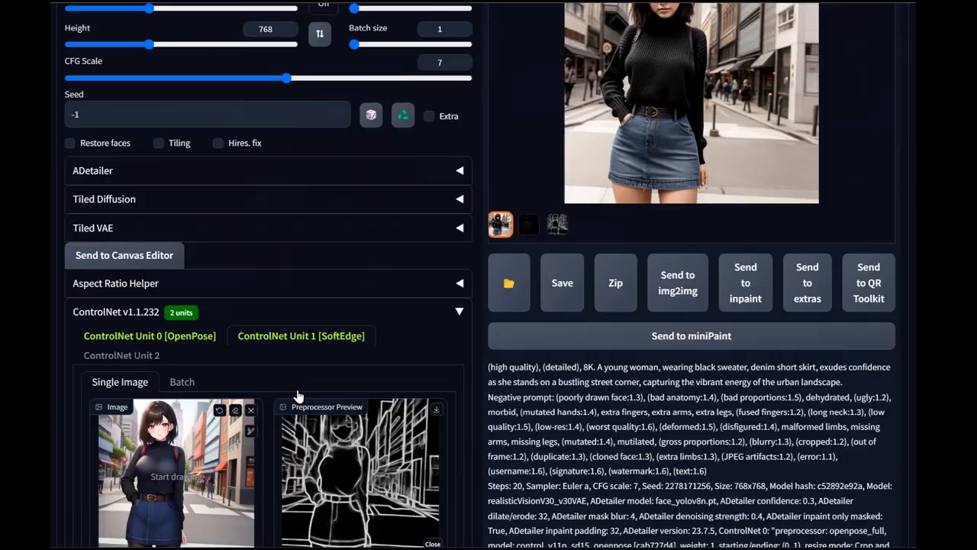
# Step: Raise the SoftEdge unit's control weight to 1.5 and regenerate the image
pyautogui.scroll(3, 299, 395)
pyautogui.scroll(-3, 254, 407)
pyautogui.scroll(-3, 254, 408)
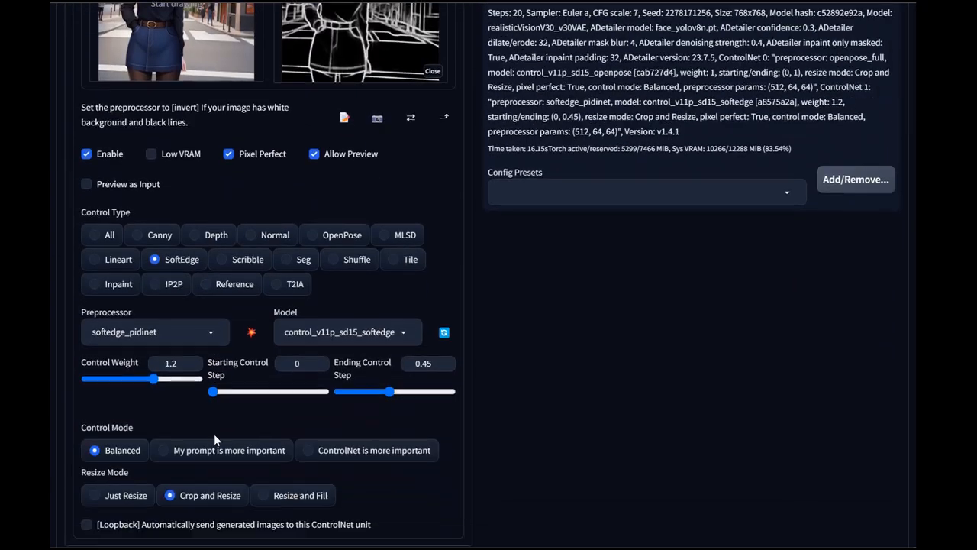
pyautogui.moveTo(155, 378); pyautogui.dragTo(169, 373)
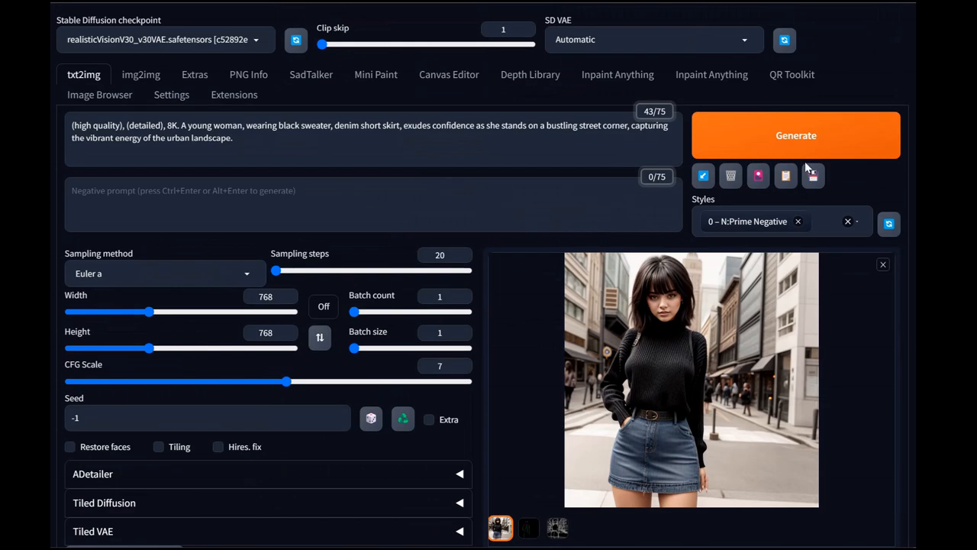
pyautogui.click(803, 153)
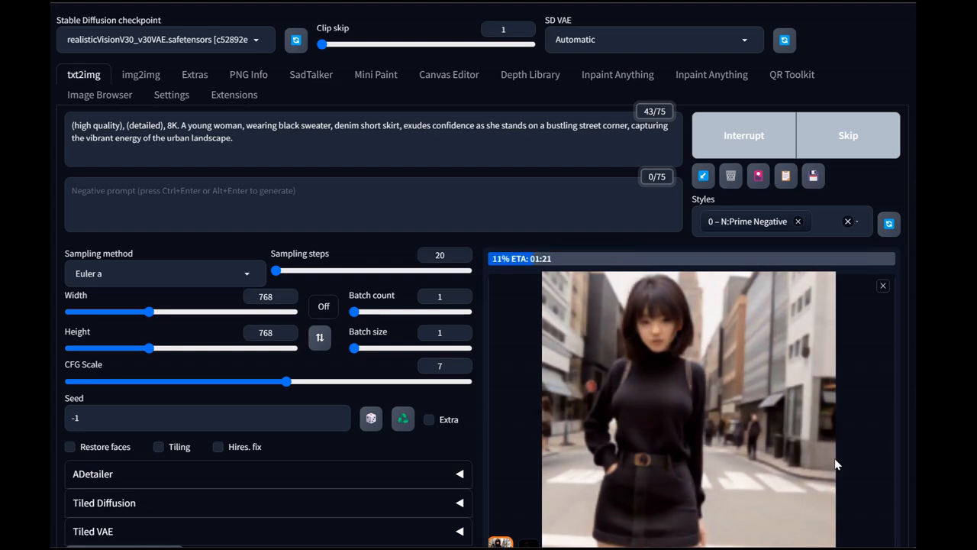
# Step: Insert "blue" before "denim short skirt" in the positive prompt and regenerate the image
pyautogui.scroll(-1, 686, 488)
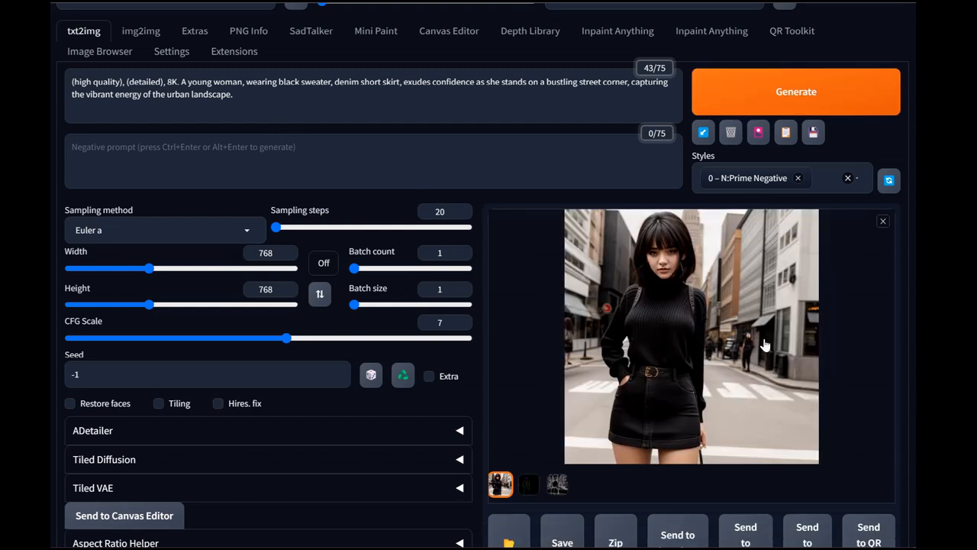
pyautogui.click(333, 81)
pyautogui.write('blue')
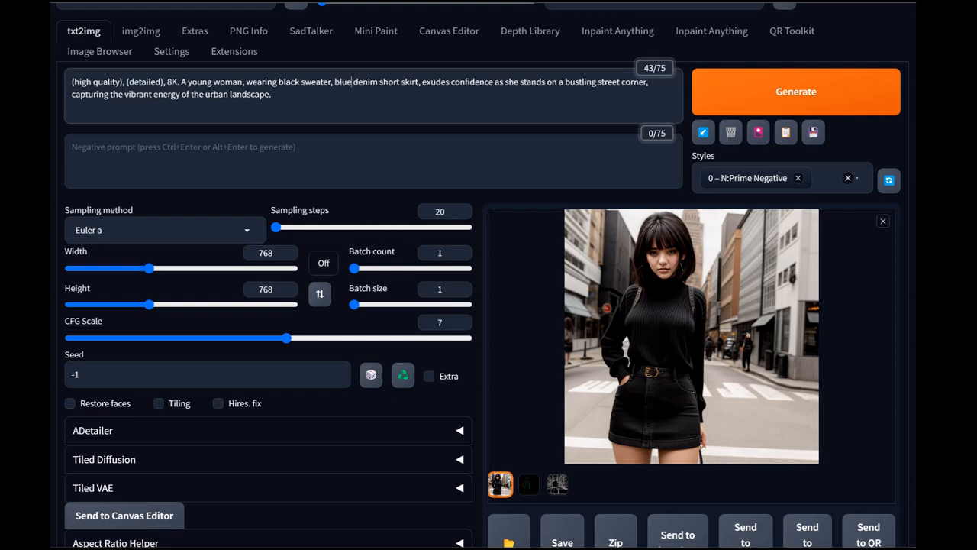
pyautogui.click(820, 103)
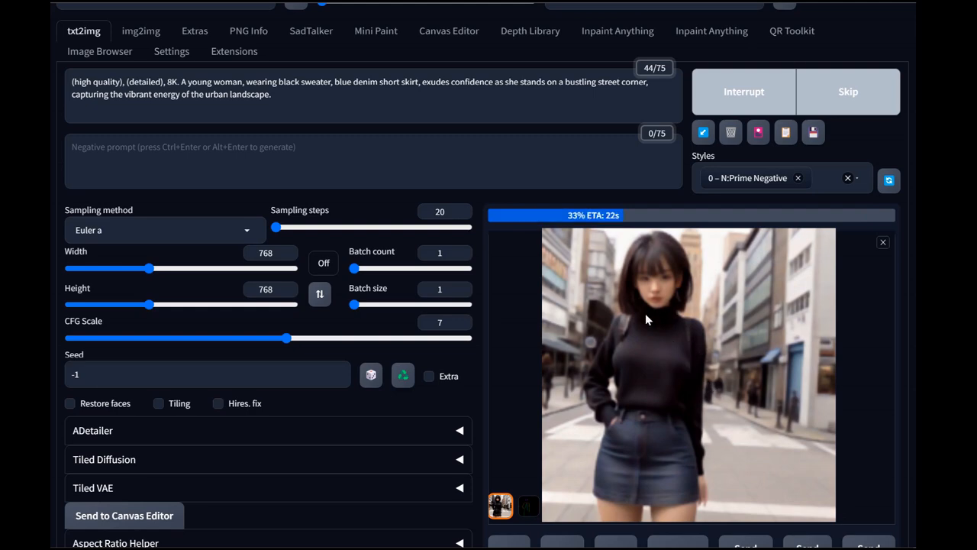
# Step: Examine the regenerated woman's pose, clothing and background against the anime source image and the SoftEdge settings
pyautogui.scroll(-3, 218, 443)
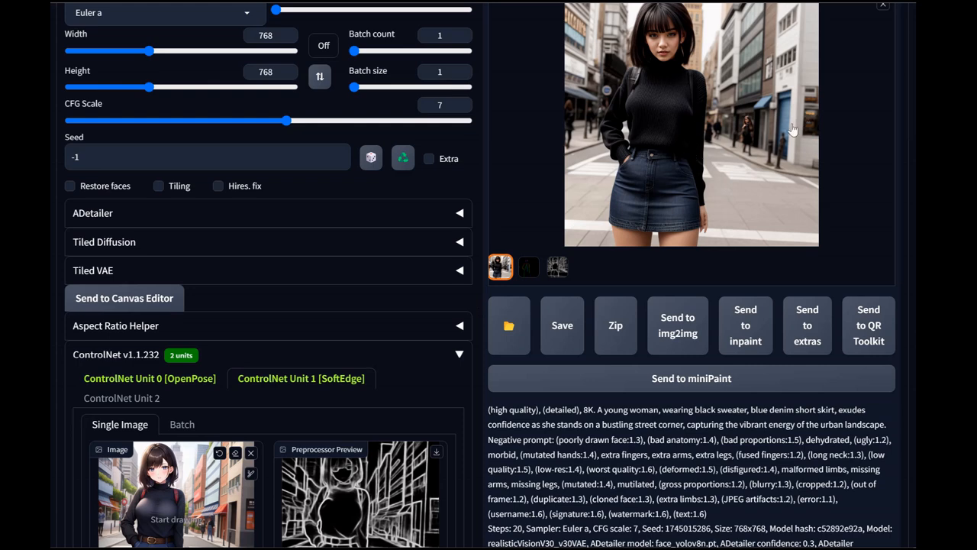
pyautogui.scroll(1, 677, 150)
pyautogui.scroll(1, 705, 263)
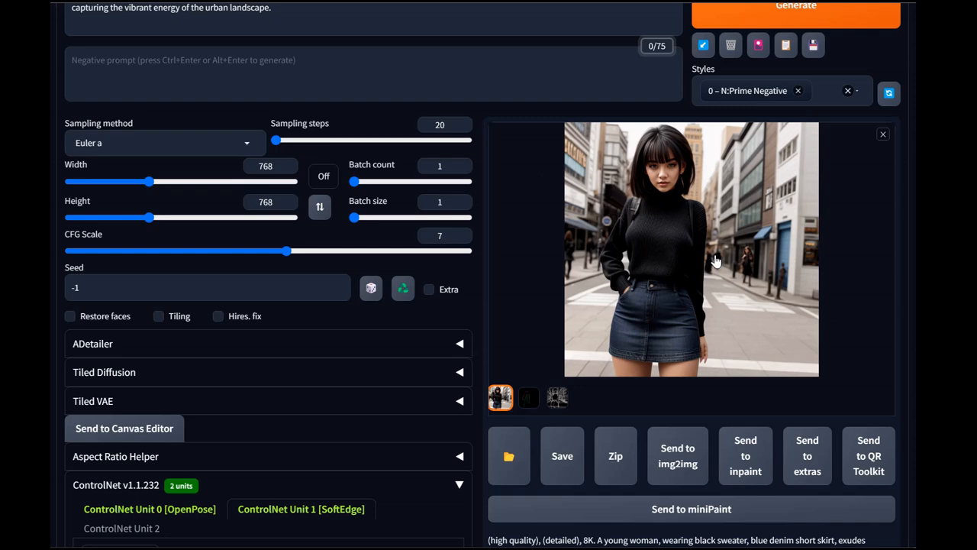
pyautogui.scroll(-1, 716, 262)
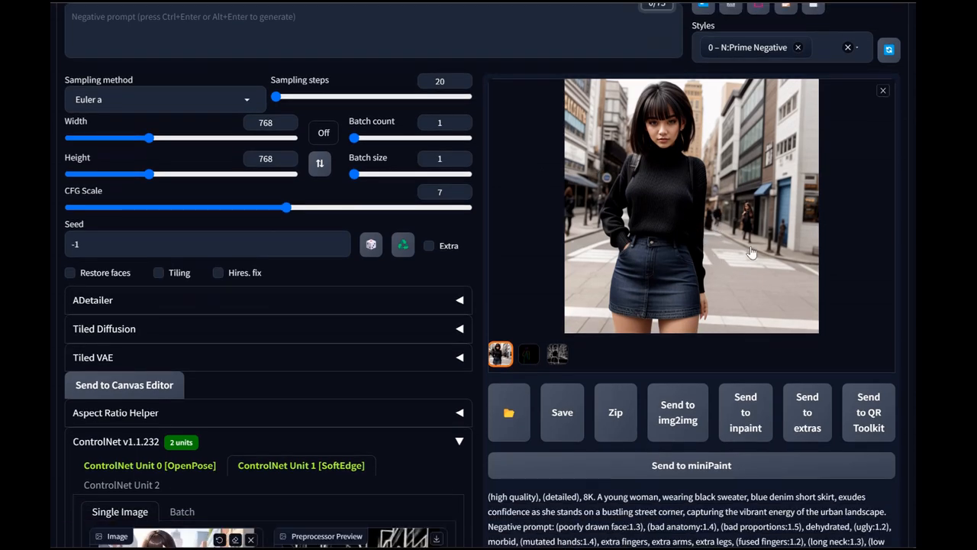
pyautogui.scroll(1, 750, 245)
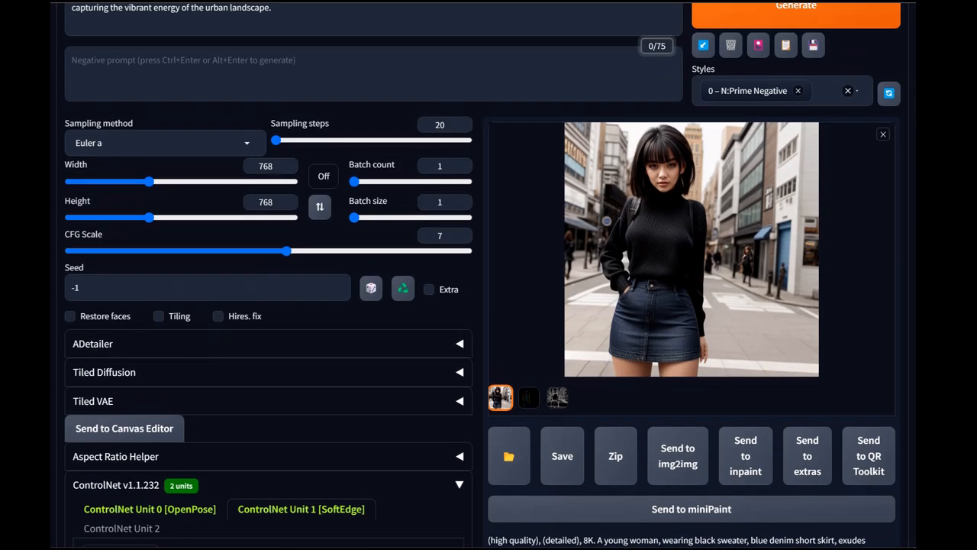
pyautogui.scroll(-2, 733, 359)
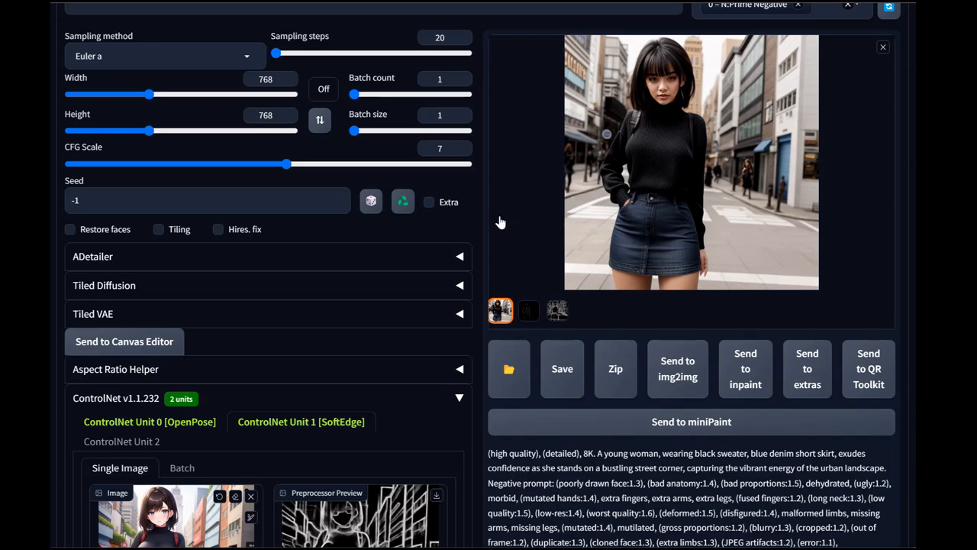
pyautogui.scroll(-5, 320, 394)
pyautogui.scroll(-2, 316, 387)
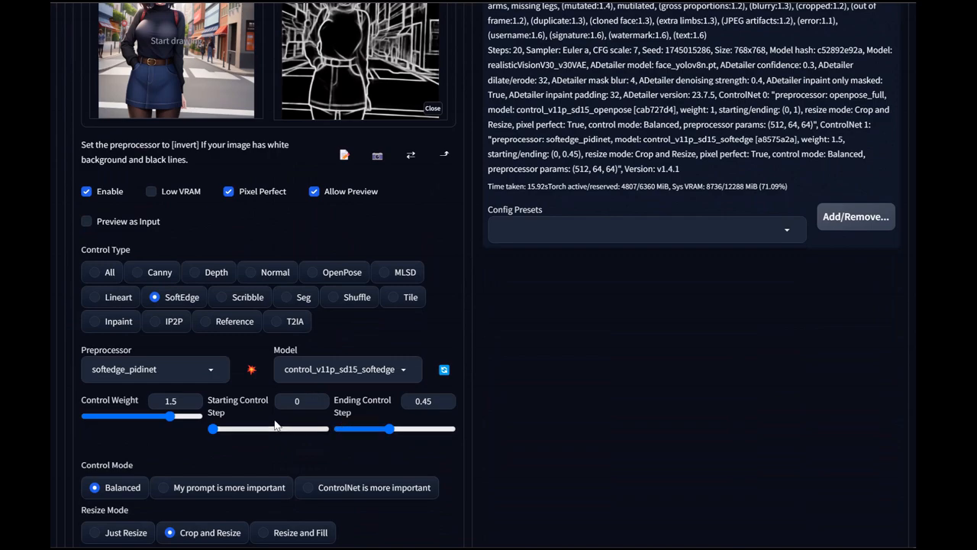
pyautogui.scroll(5, 376, 418)
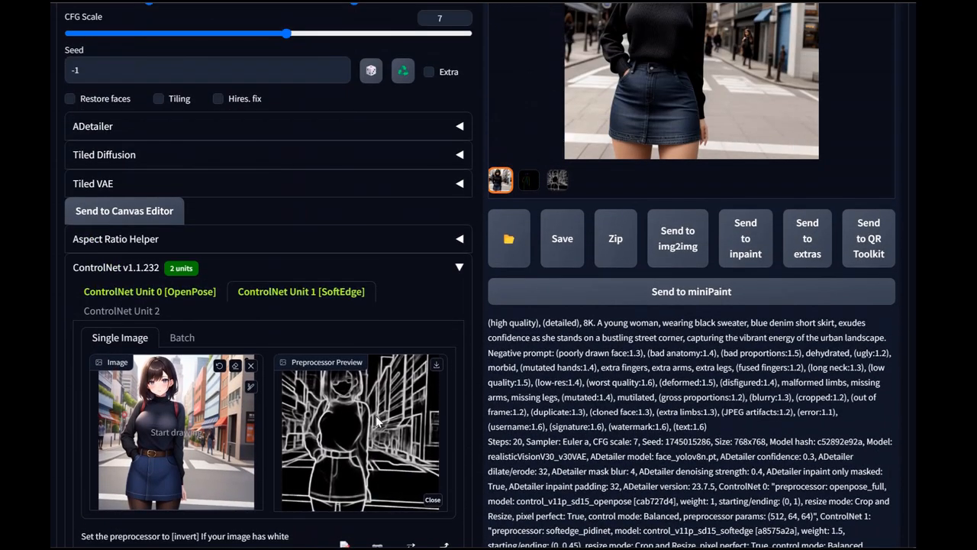
pyautogui.scroll(5, 376, 421)
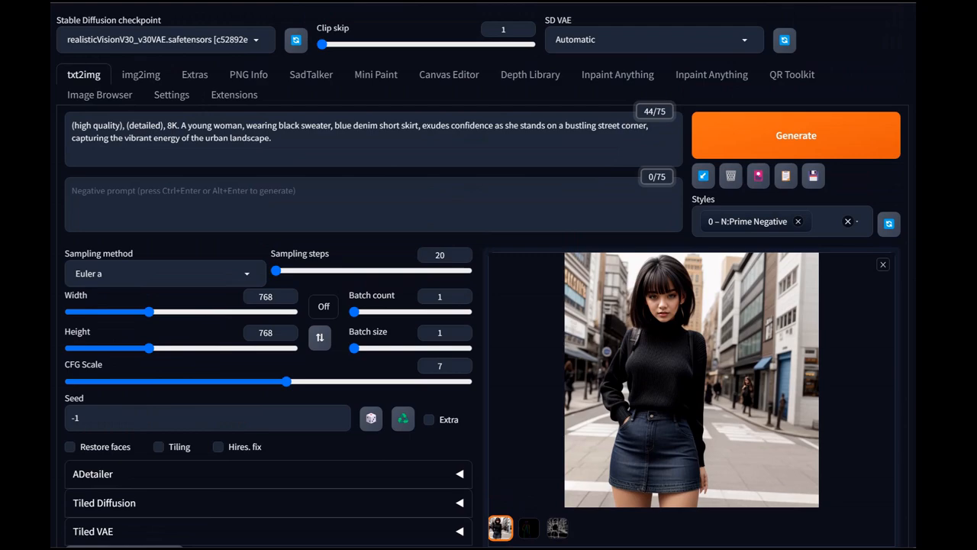
# Step: Disable both the SoftEdge and OpenPose ControlNet units
pyautogui.scroll(-4, 245, 319)
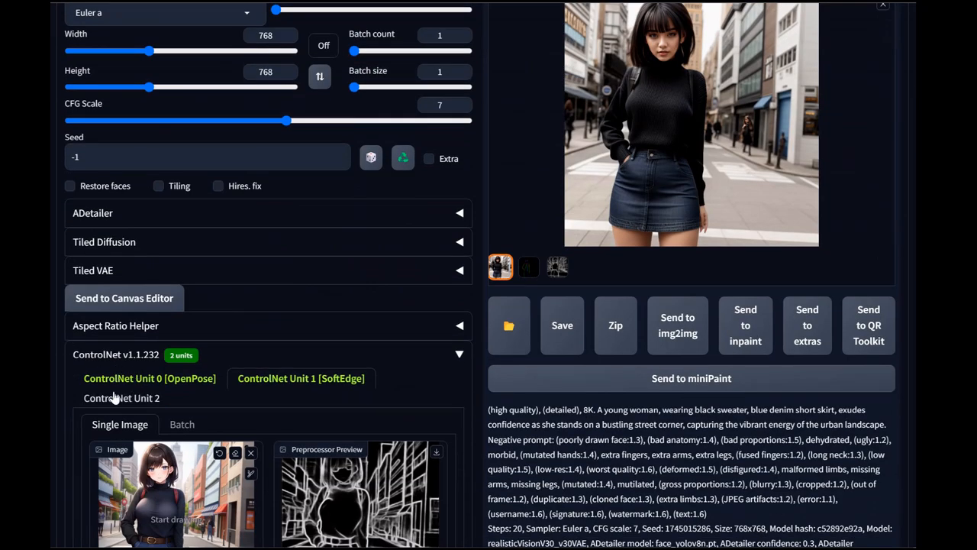
pyautogui.scroll(-4, 164, 393)
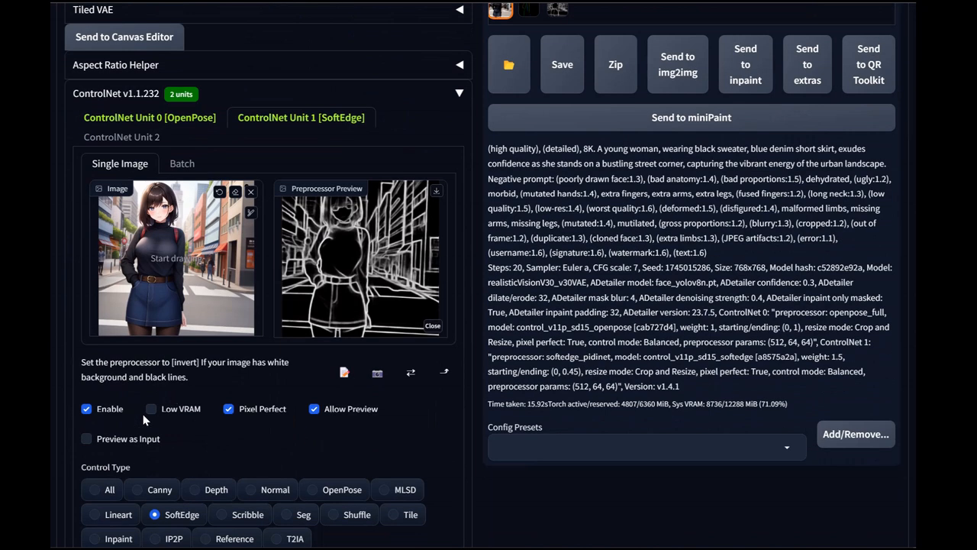
pyautogui.click(183, 118)
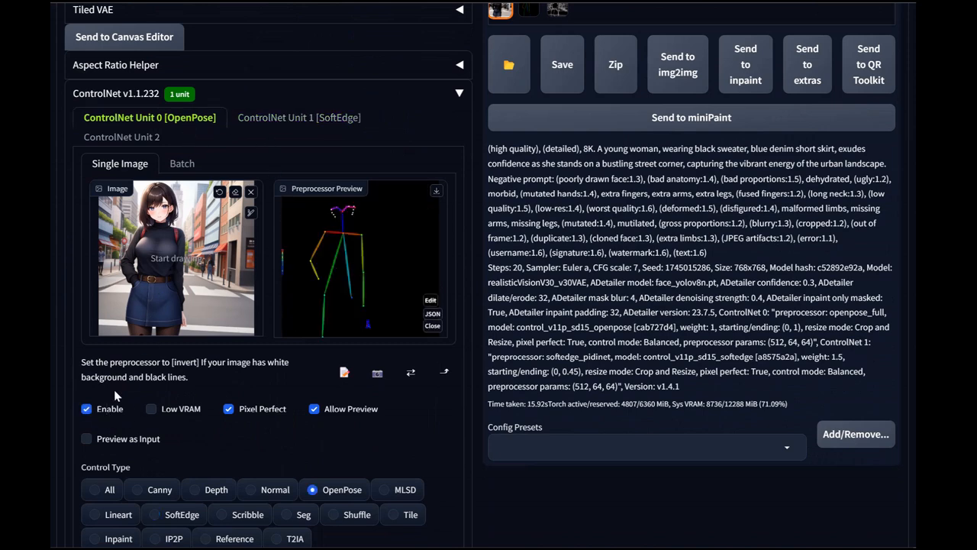
pyautogui.click(110, 410)
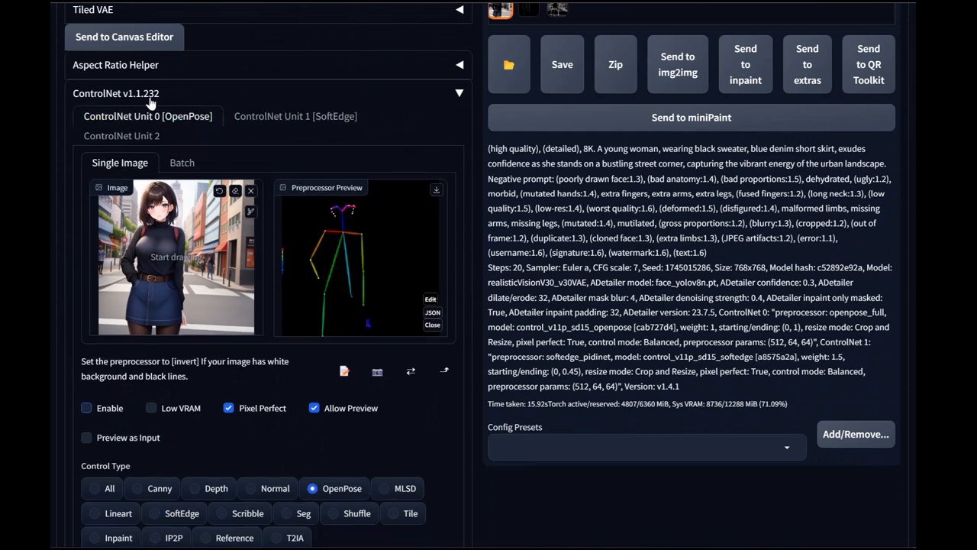
# Step: Collapse the ControlNet settings and expand the ADetailer settings
pyautogui.click(152, 94)
pyautogui.scroll(3, 211, 161)
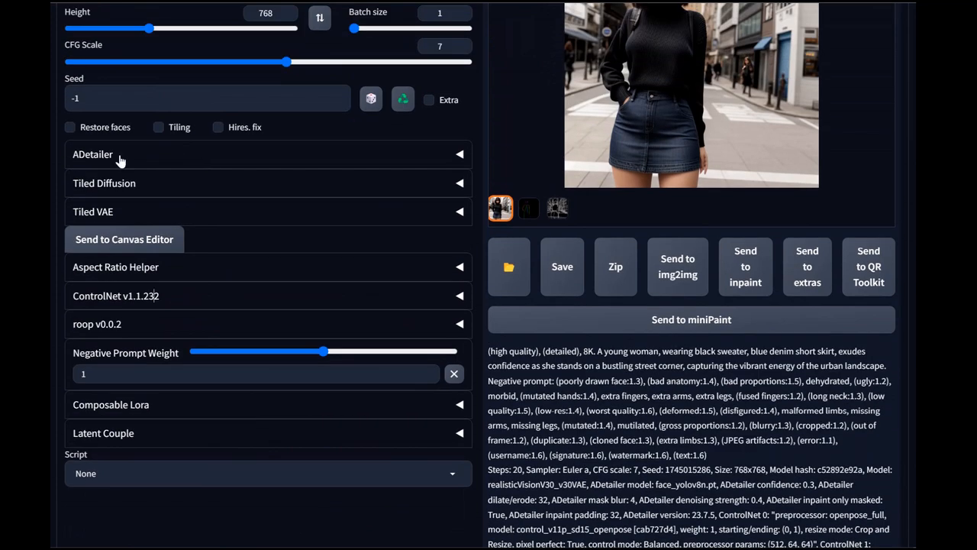
pyautogui.click(119, 158)
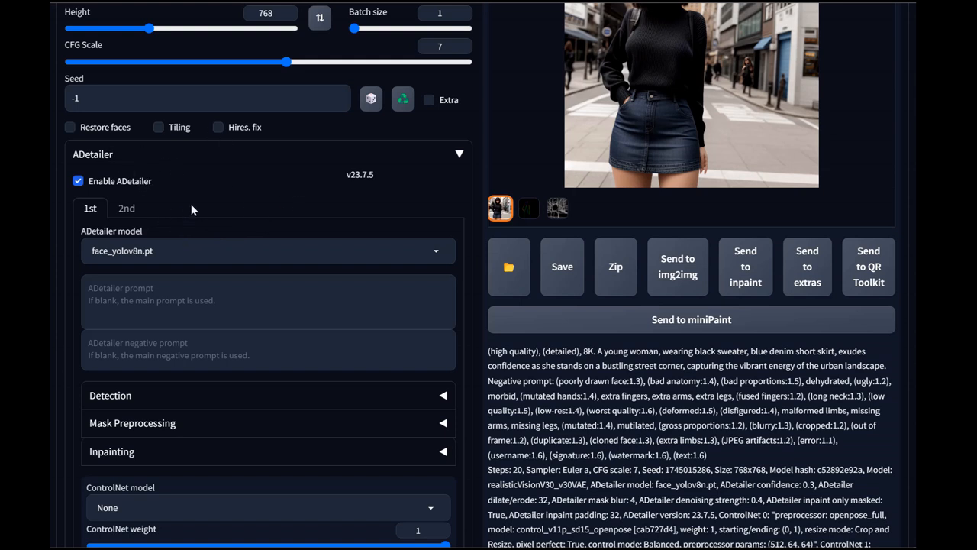
# Step: Generate images with the sampling method set to DPM++ SDE Karras and the batch size set to 2
pyautogui.click(113, 156)
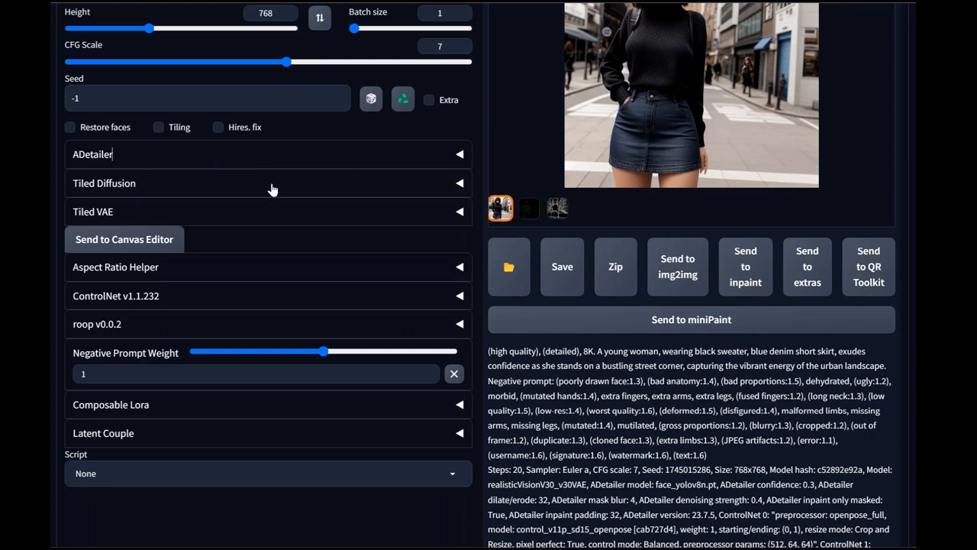
pyautogui.scroll(4, 269, 188)
pyautogui.click(254, 216)
pyautogui.click(138, 279)
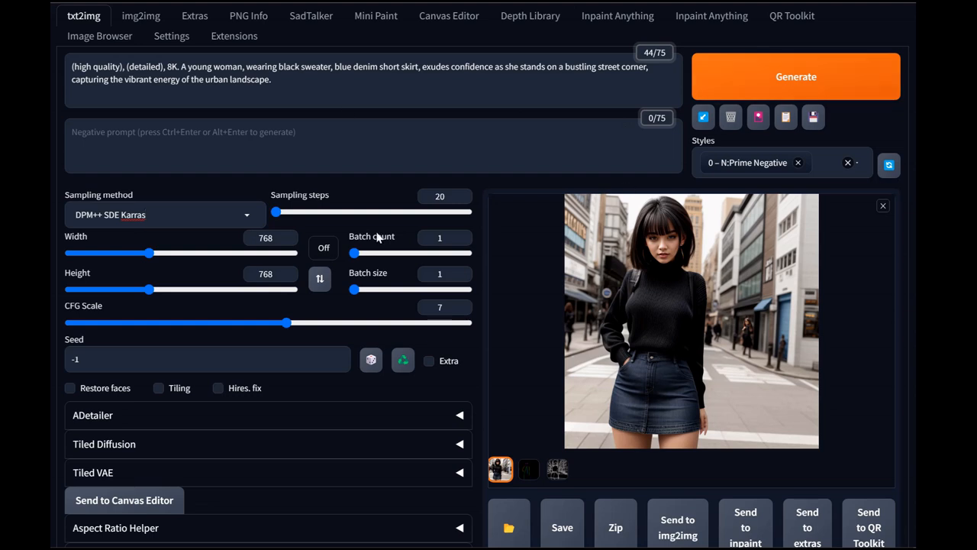
pyautogui.moveTo(354, 289); pyautogui.dragTo(390, 290)
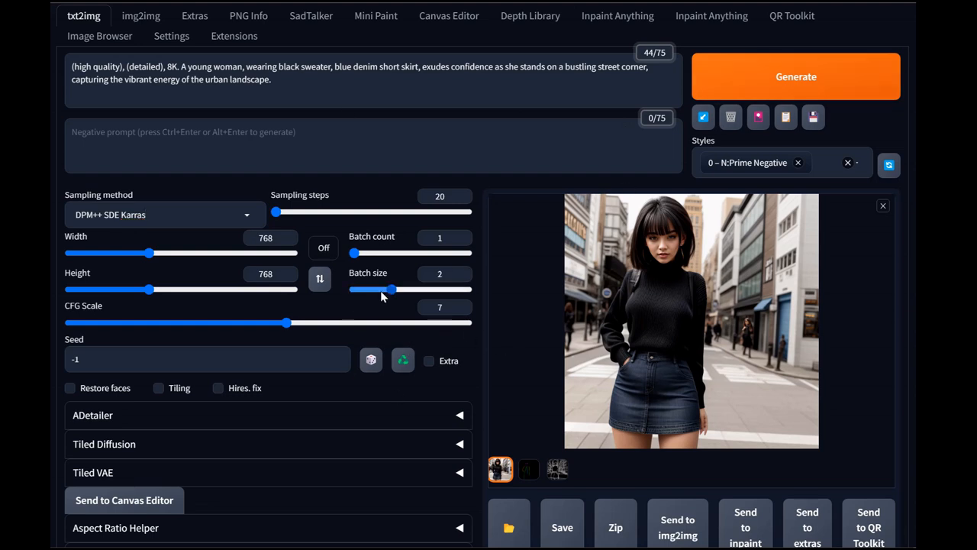
pyautogui.click(810, 93)
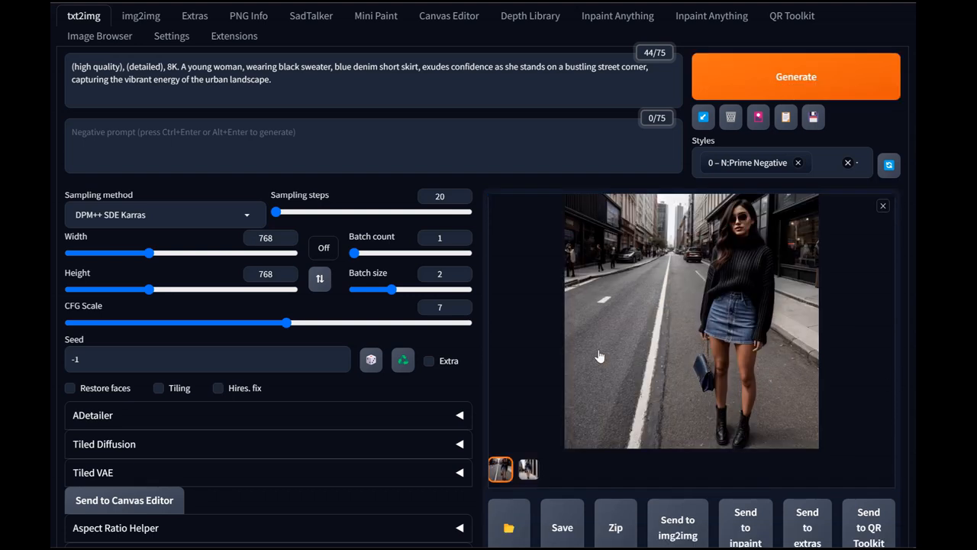
# Step: Compare the two generated street images of the woman and leave the second one selected
pyautogui.click(536, 475)
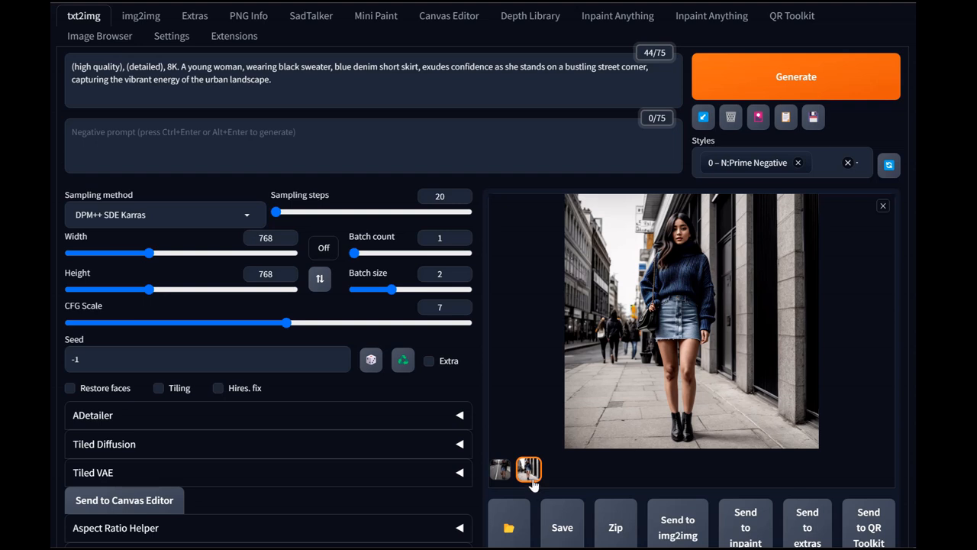
pyautogui.click(503, 473)
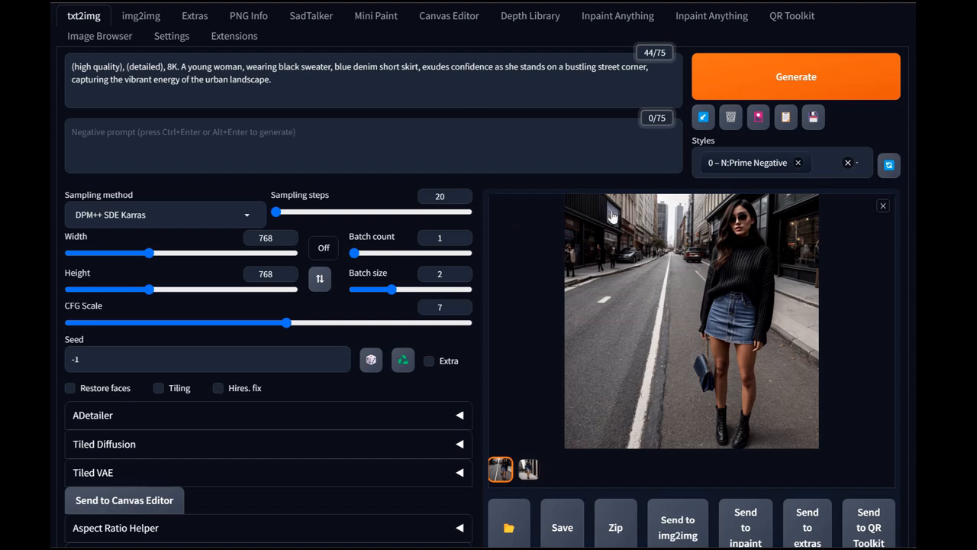
pyautogui.click(531, 468)
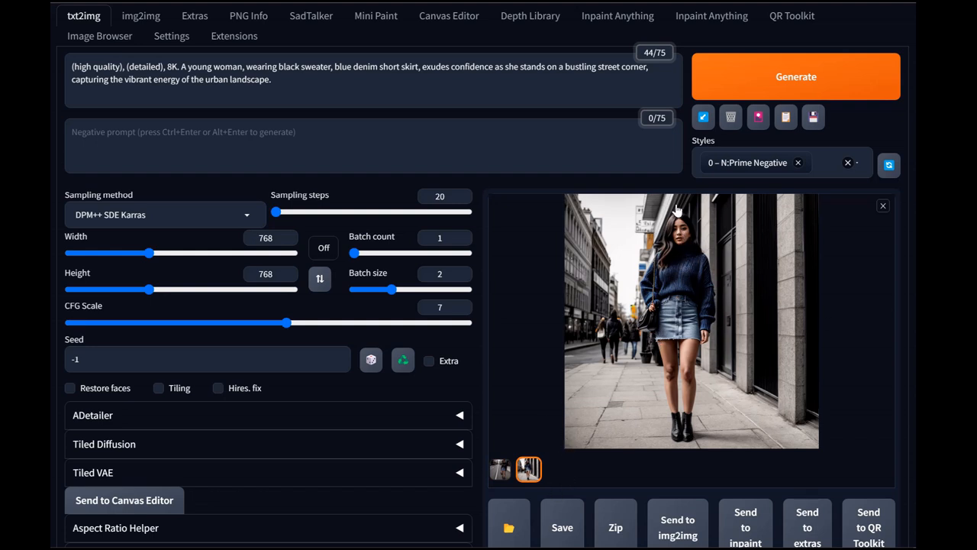
pyautogui.click(500, 469)
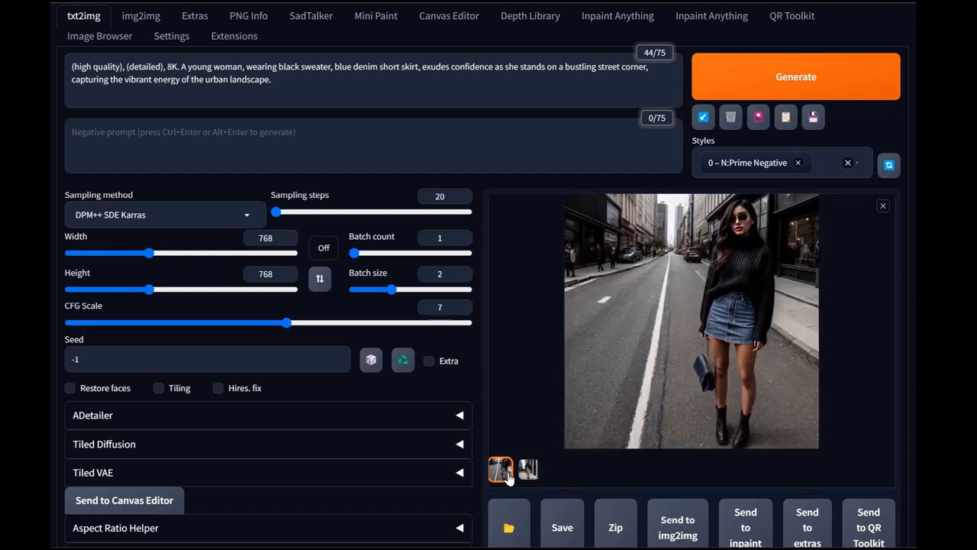
pyautogui.click(528, 469)
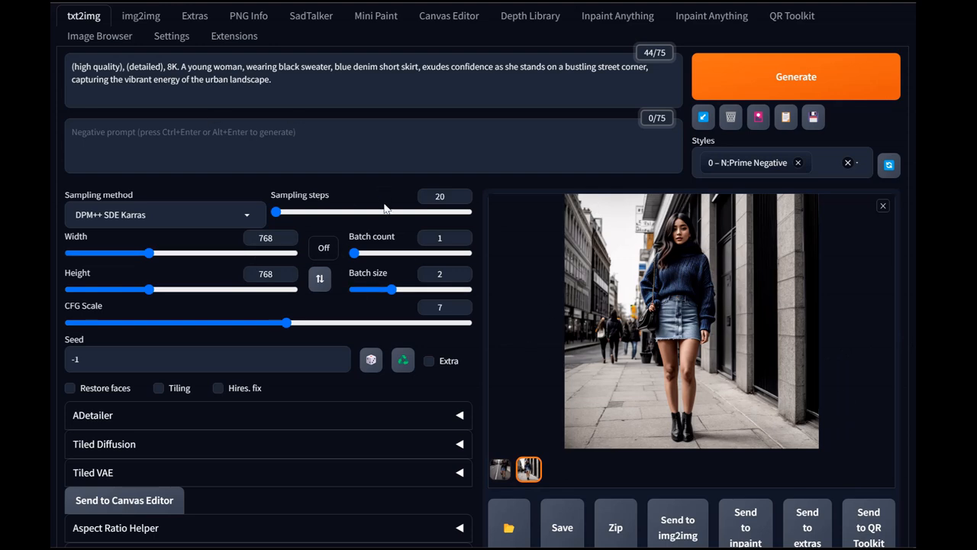
# Step: Load the anything-v4.5-pruned.safetensors checkpoint and select vae-ft-mse-840000-ema-pruned.safetensors as the VAE
pyautogui.scroll(1, 462, 273)
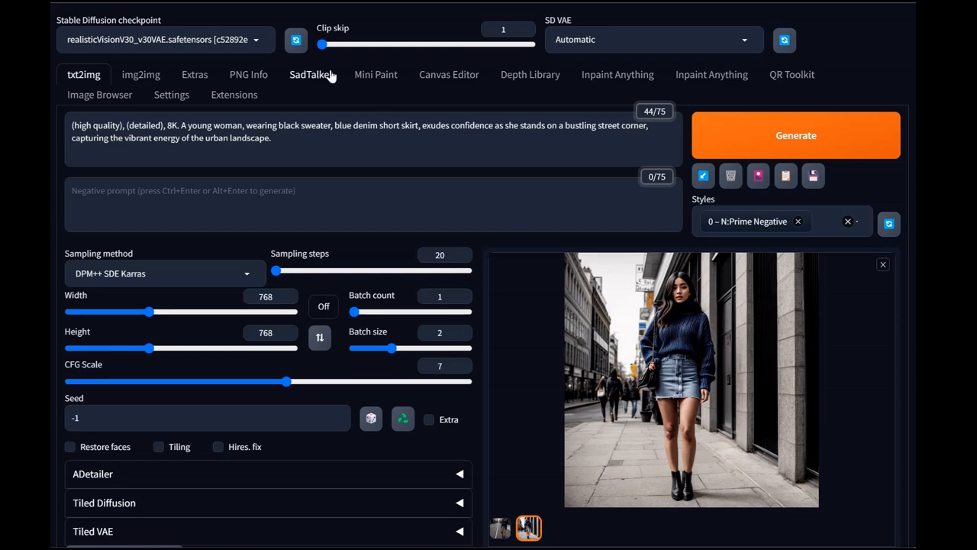
pyautogui.click(262, 43)
pyautogui.scroll(5, 191, 153)
pyautogui.scroll(2, 188, 128)
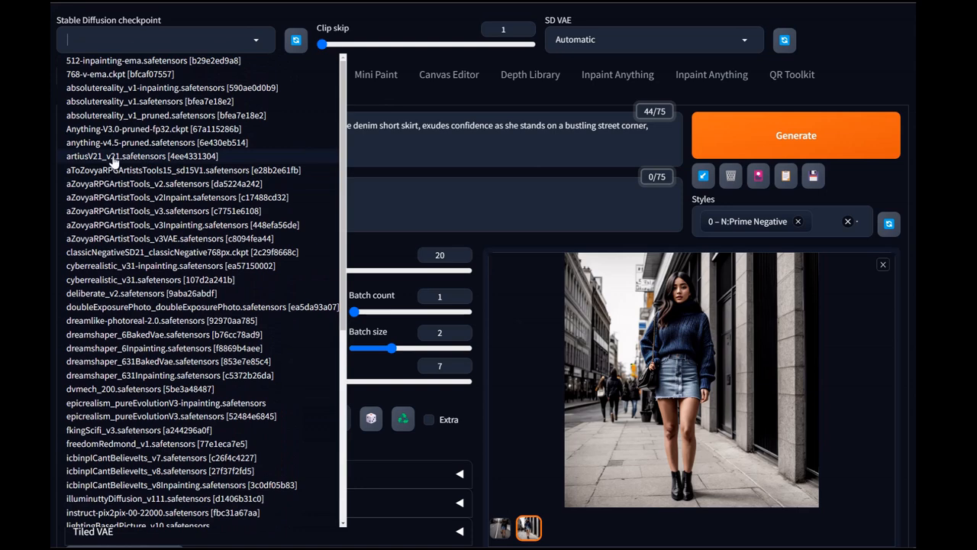
pyautogui.click(91, 143)
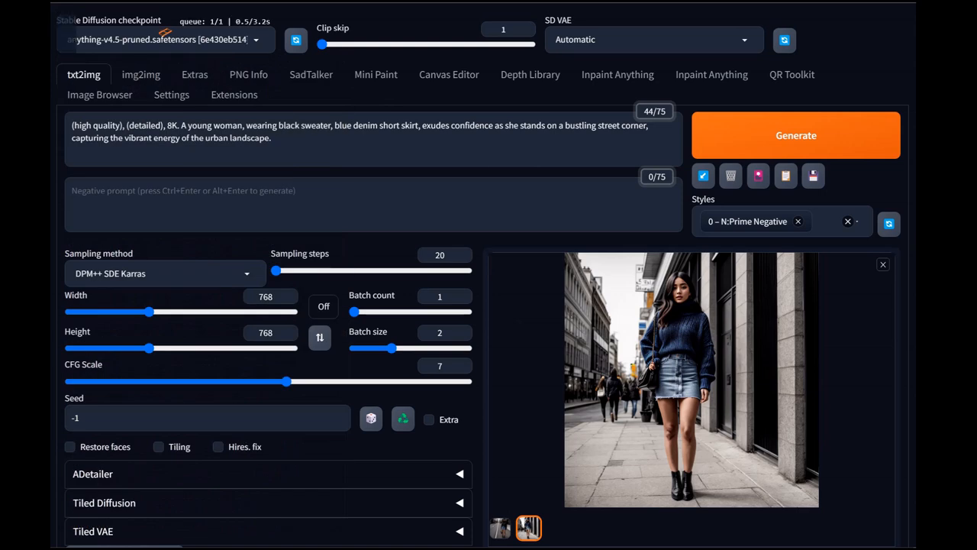
pyautogui.click(744, 39)
pyautogui.click(590, 87)
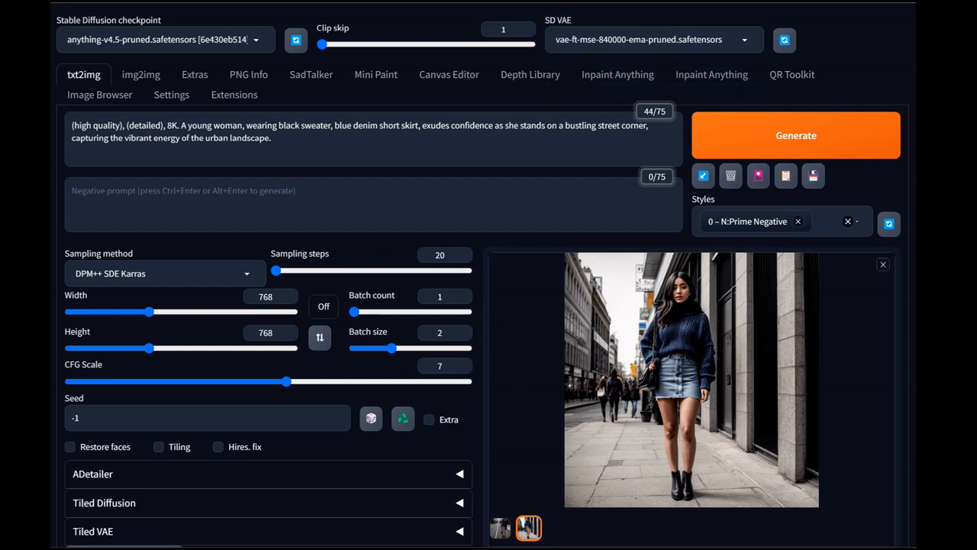
# Step: Insert "cartoon anime image of" before "A young woman" in the positive prompt
pyautogui.click(181, 125)
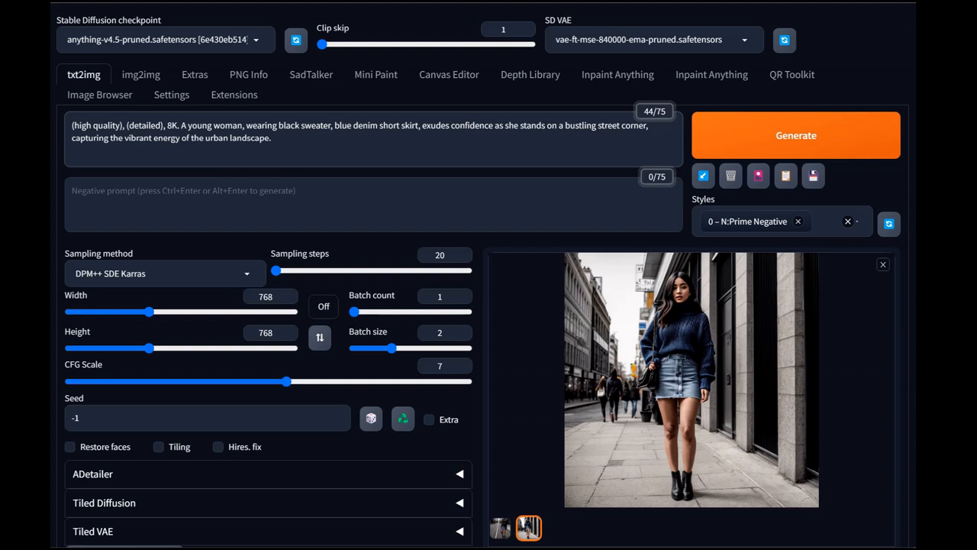
pyautogui.write('cartoon anime')
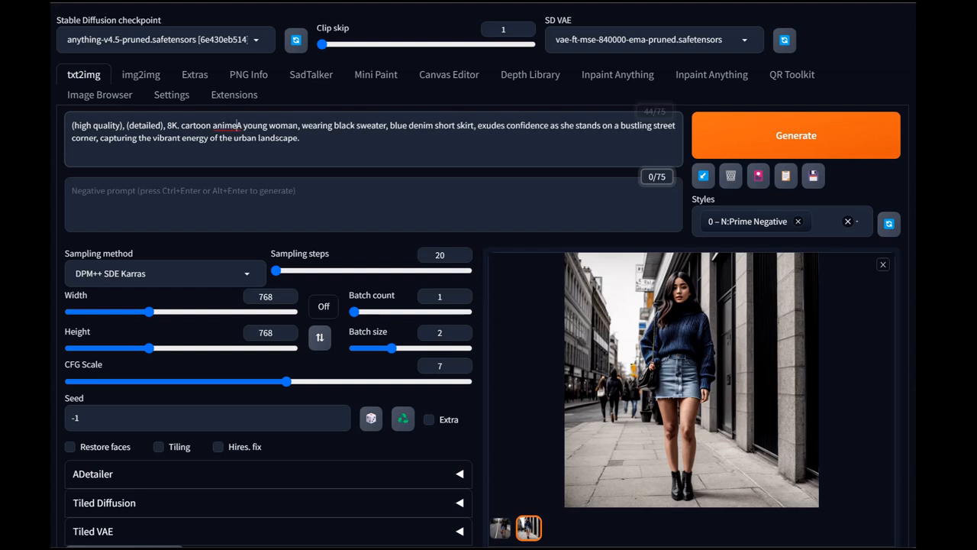
pyautogui.write(' image')
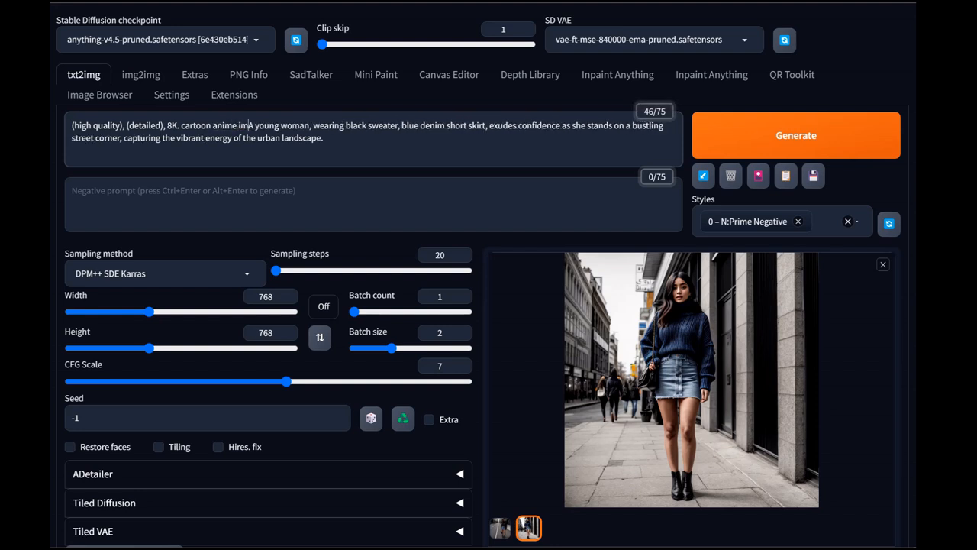
pyautogui.write(' of')
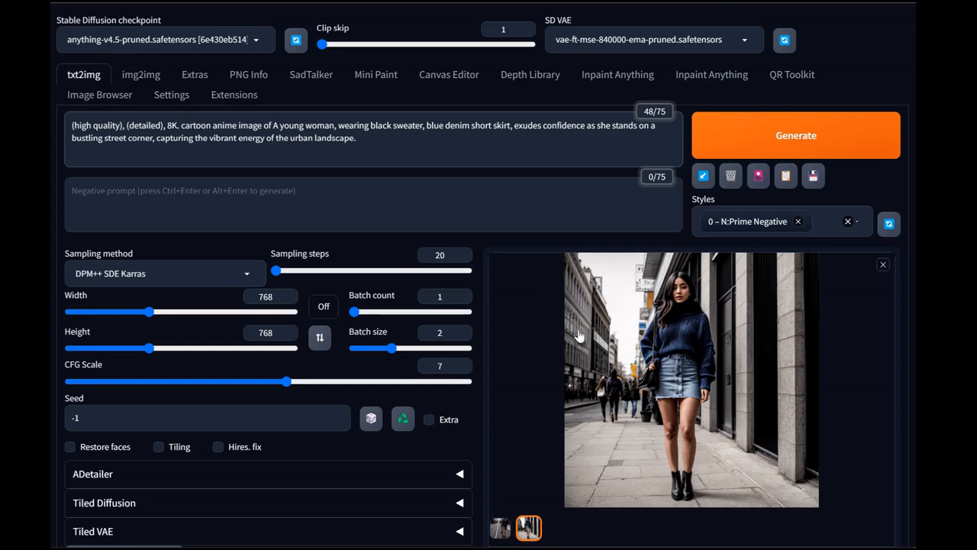
# Step: Set the sampling method to Euler a and disable ADetailer
pyautogui.scroll(-2, 379, 346)
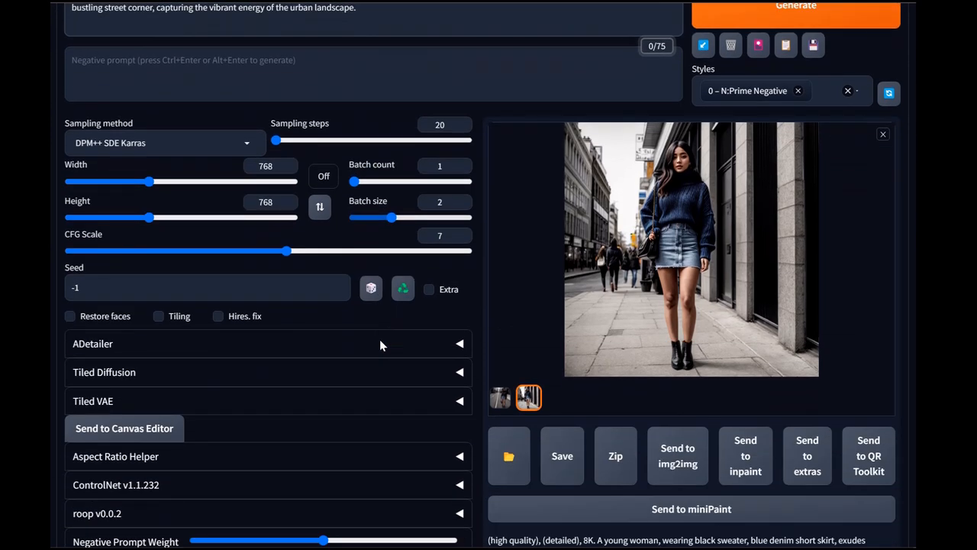
pyautogui.click(249, 145)
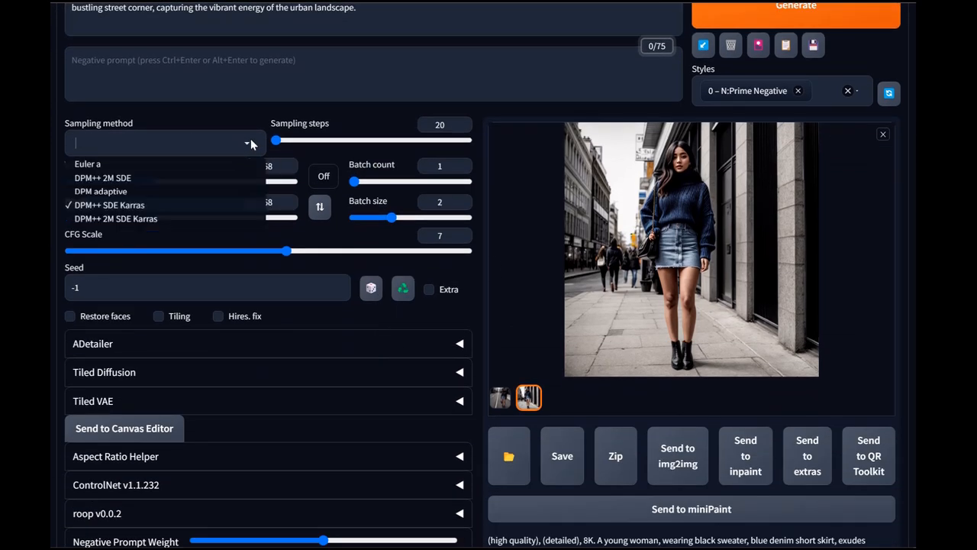
pyautogui.click(97, 166)
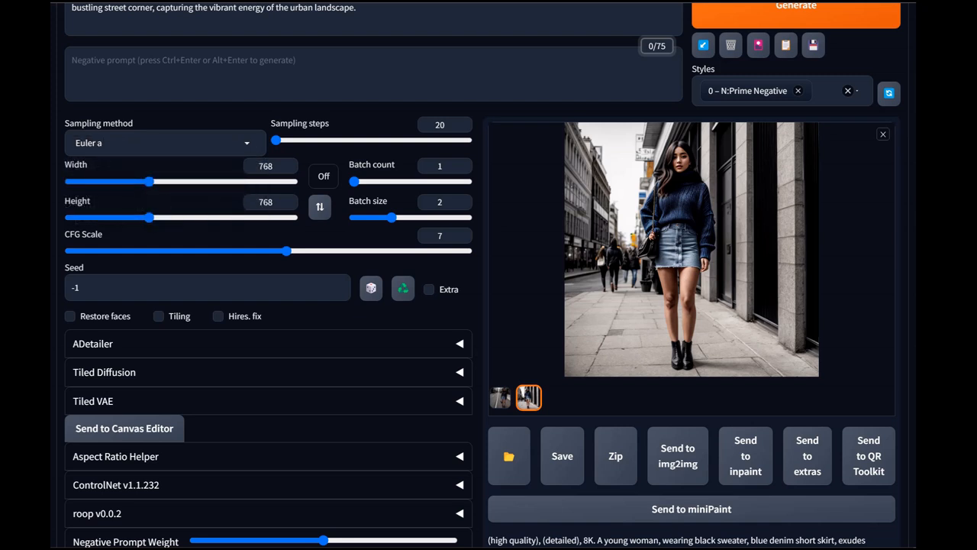
pyautogui.scroll(-1, 213, 320)
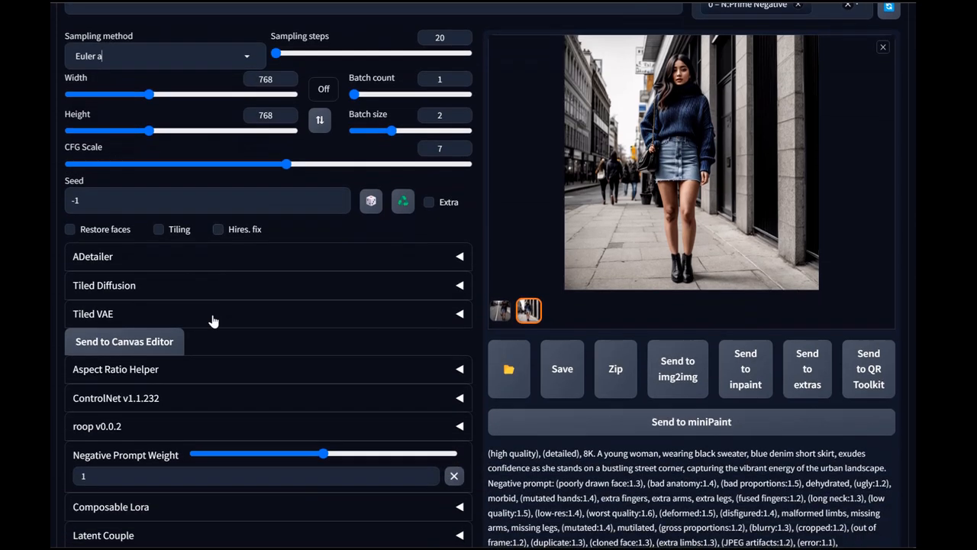
pyautogui.click(104, 260)
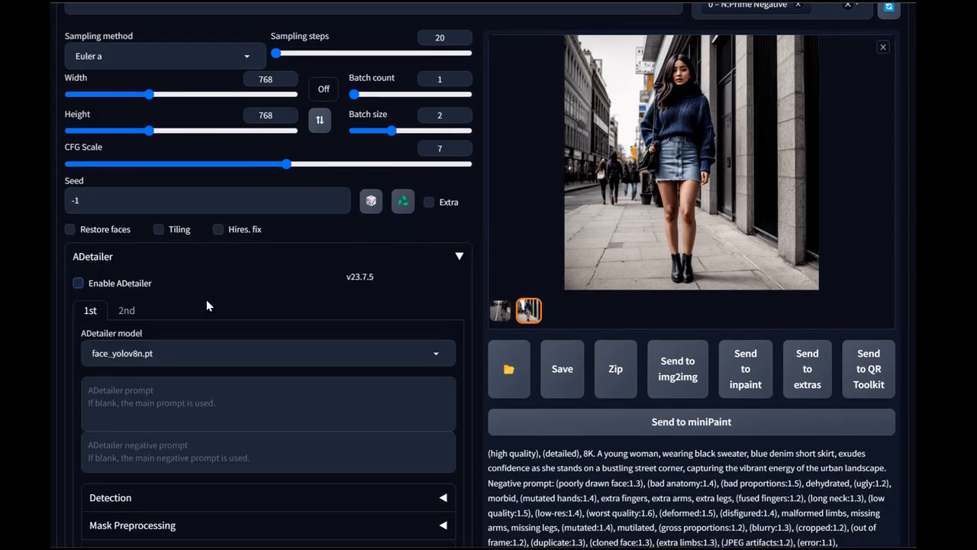
pyautogui.click(99, 258)
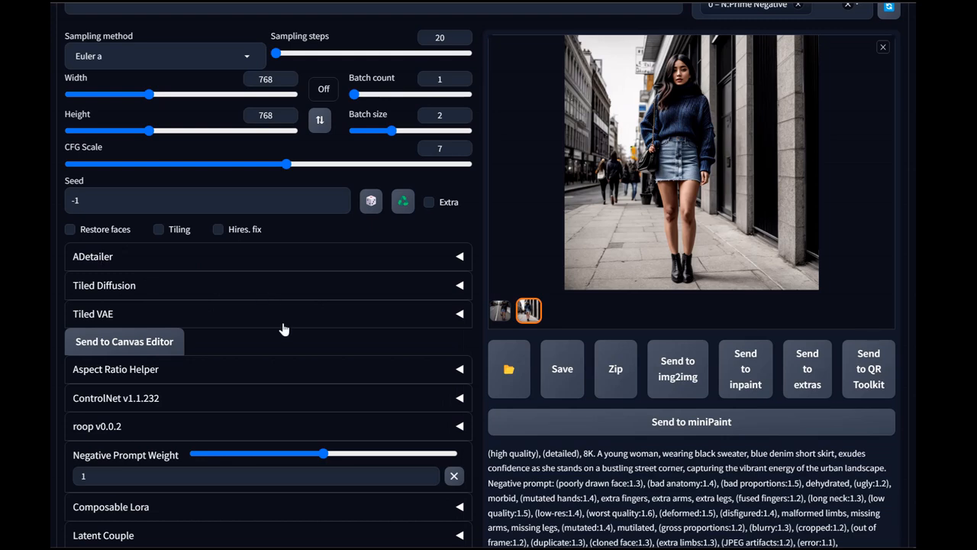
# Step: Load the generated photo of the woman in the blue sweater as the source image of both the OpenPose and SoftEdge ControlNet units
pyautogui.scroll(1, 335, 355)
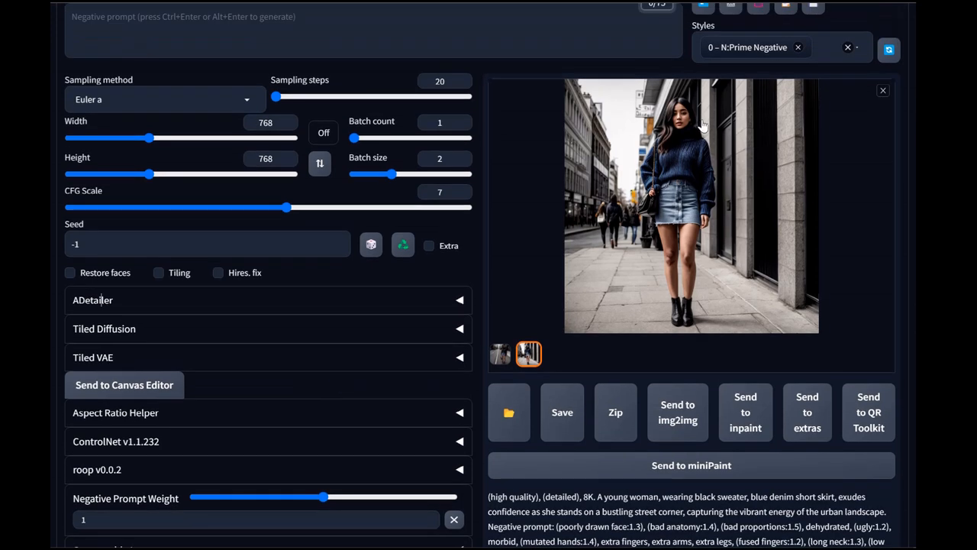
pyautogui.scroll(-5, 283, 409)
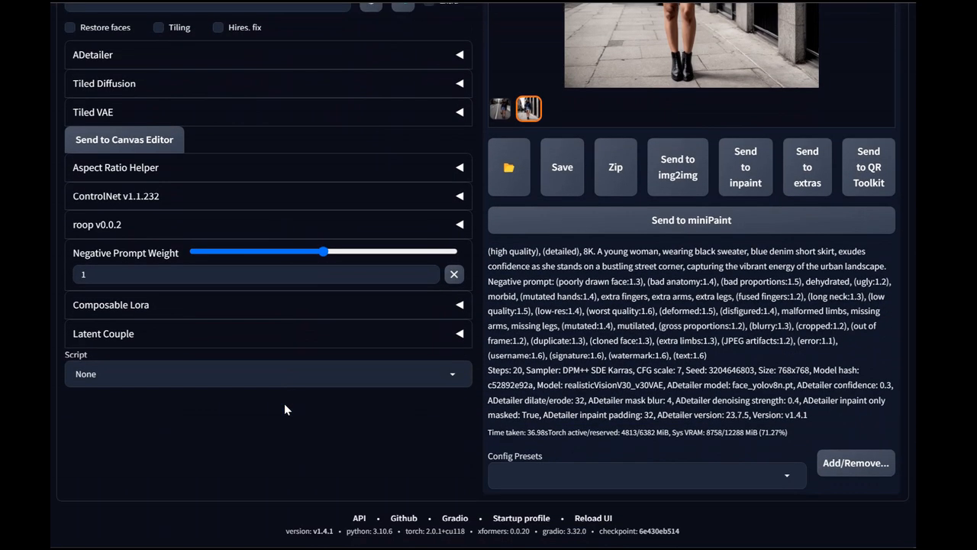
pyautogui.scroll(2, 285, 405)
pyautogui.click(125, 289)
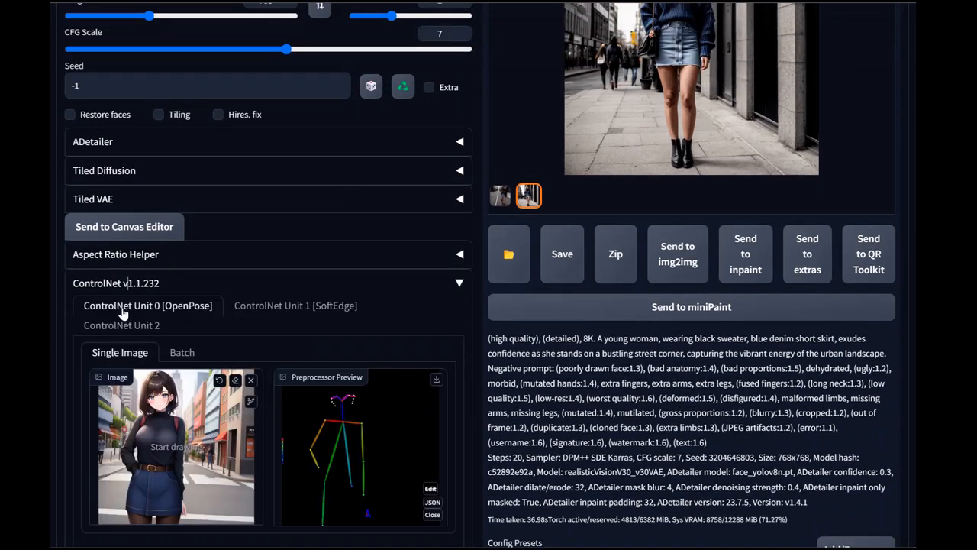
pyautogui.moveTo(679, 95); pyautogui.dragTo(180, 487)
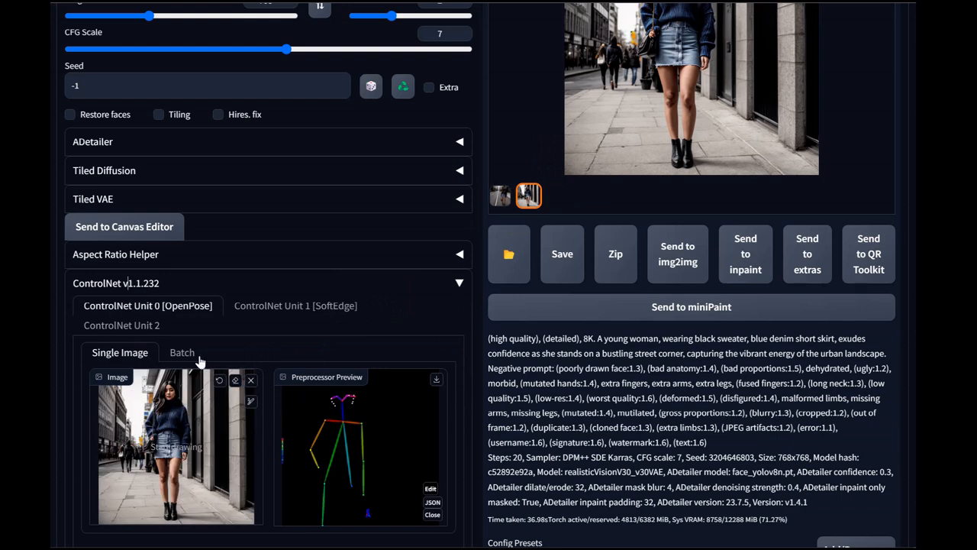
pyautogui.click(267, 310)
pyautogui.moveTo(638, 180); pyautogui.dragTo(646, 235)
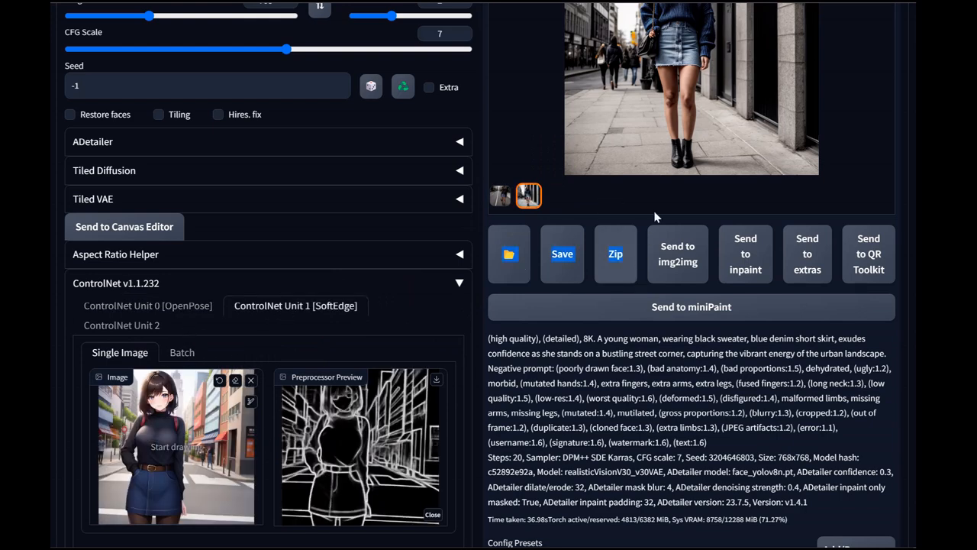
pyautogui.moveTo(669, 124); pyautogui.dragTo(227, 416)
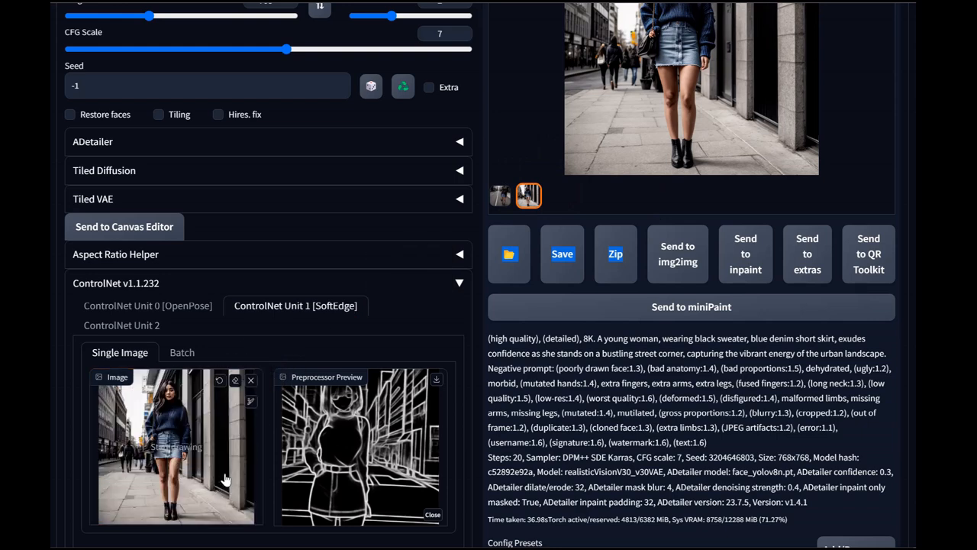
# Step: Enable the OpenPose ControlNet unit and run its openpose_full preprocessor on the new source image
pyautogui.click(109, 308)
pyautogui.scroll(-2, 192, 366)
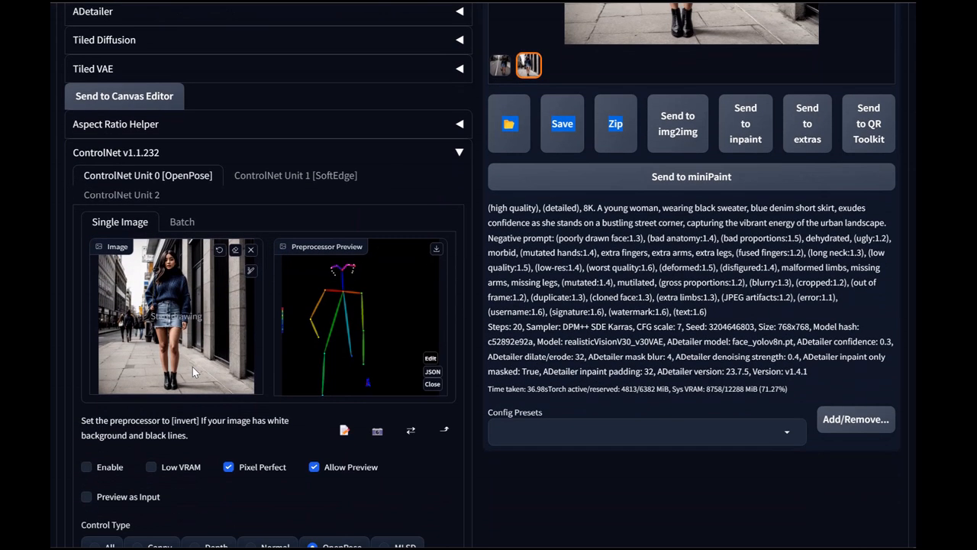
pyautogui.click(106, 471)
pyautogui.click(107, 468)
pyautogui.scroll(-3, 266, 455)
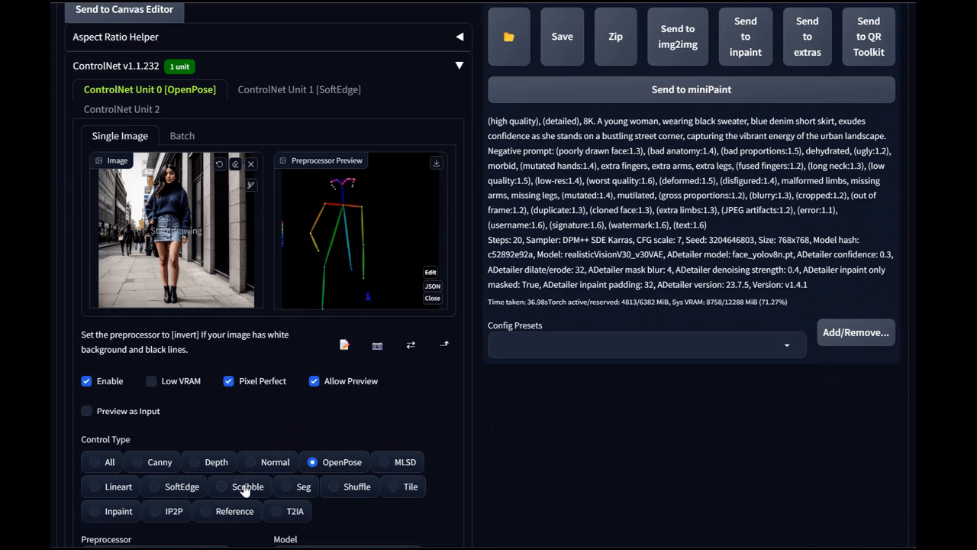
pyautogui.click(252, 472)
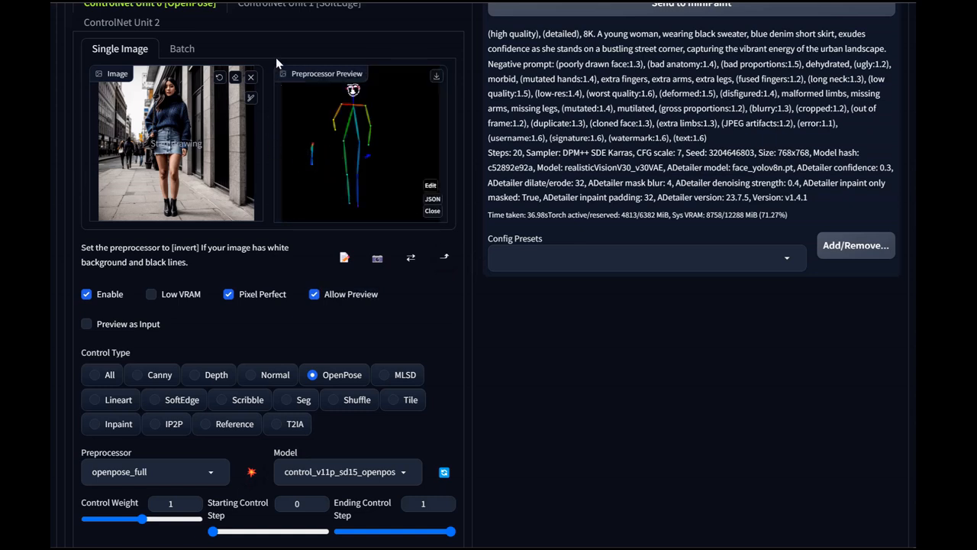
# Step: Try to paint over the background pedestrians with a slightly larger brush and rerun the openpose_full preview
pyautogui.click(252, 98)
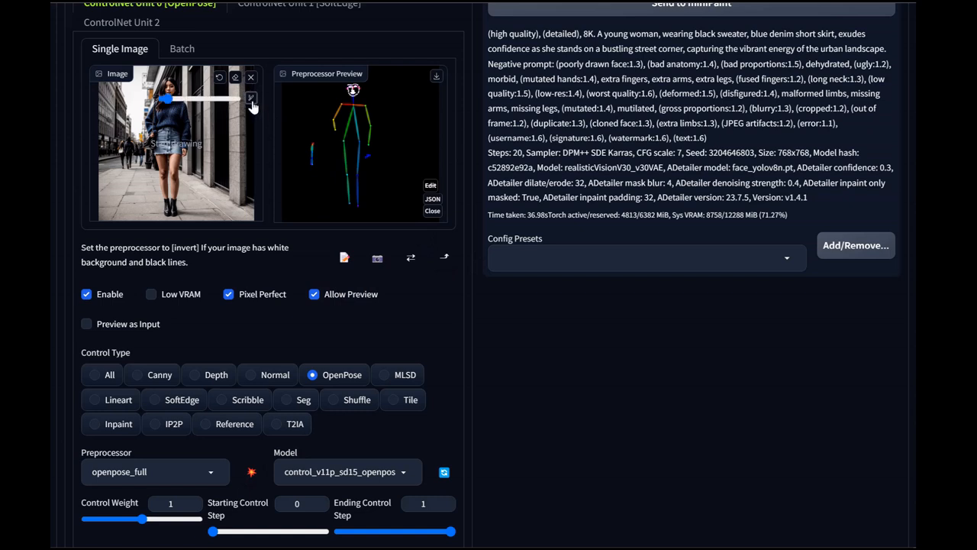
pyautogui.moveTo(170, 98); pyautogui.dragTo(183, 98)
pyautogui.moveTo(132, 145)
pyautogui.mouseDown()
pyautogui.moveTo(122, 146)
pyautogui.moveTo(136, 136)
pyautogui.moveTo(139, 155)
pyautogui.moveTo(119, 163)
pyautogui.moveTo(142, 164)
pyautogui.mouseUp()
pyautogui.click(251, 472)
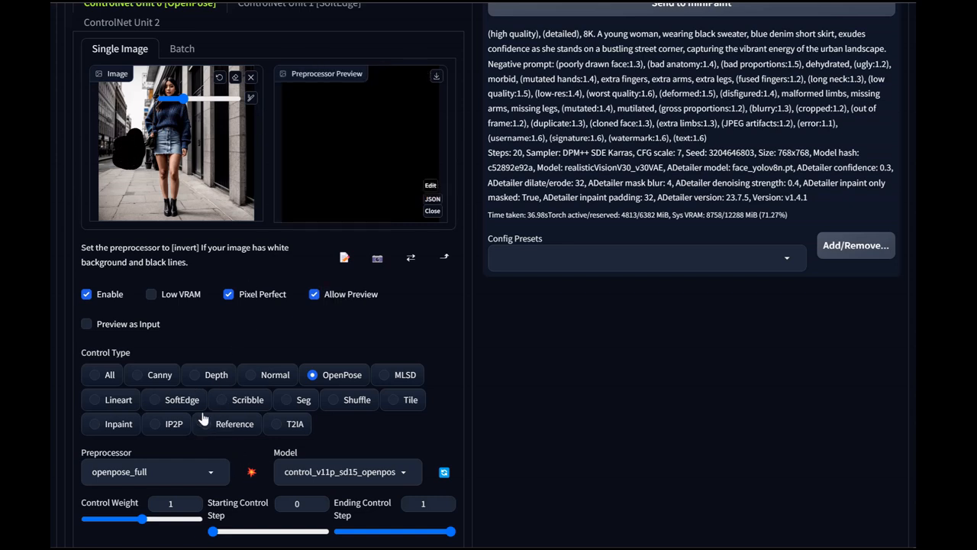
# Step: Clear the painted patch from the OpenPose source image and paint over the woman's whole figure with a much larger brush
pyautogui.click(235, 77)
pyautogui.moveTo(184, 99); pyautogui.dragTo(239, 107)
pyautogui.moveTo(164, 82)
pyautogui.mouseDown()
pyautogui.moveTo(168, 107)
pyautogui.moveTo(152, 145)
pyautogui.moveTo(163, 183)
pyautogui.moveTo(187, 164)
pyautogui.moveTo(187, 115)
pyautogui.moveTo(175, 96)
pyautogui.mouseUp()
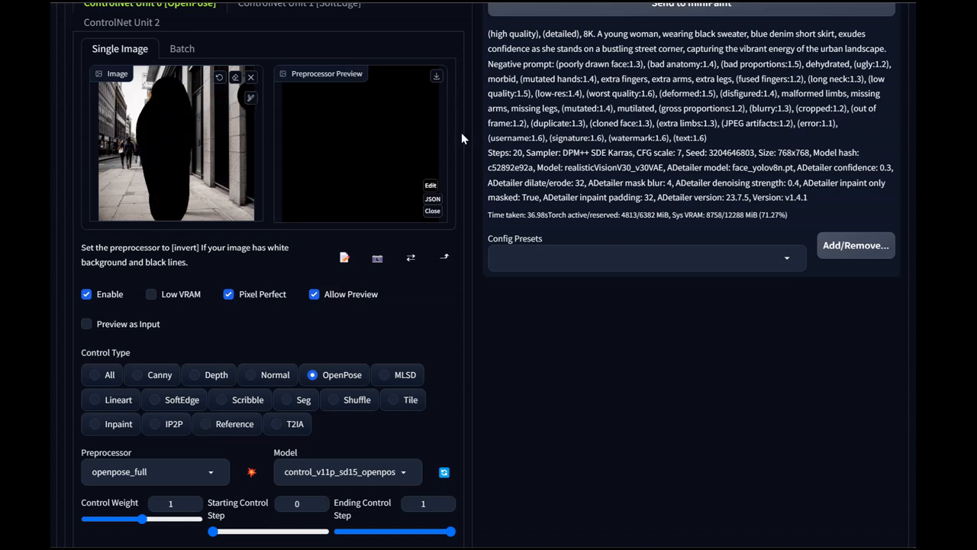
# Step: Clear the painted mask from the OpenPose source image and rerun the openpose_full preprocessor preview
pyautogui.click(251, 472)
pyautogui.click(235, 77)
pyautogui.click(252, 473)
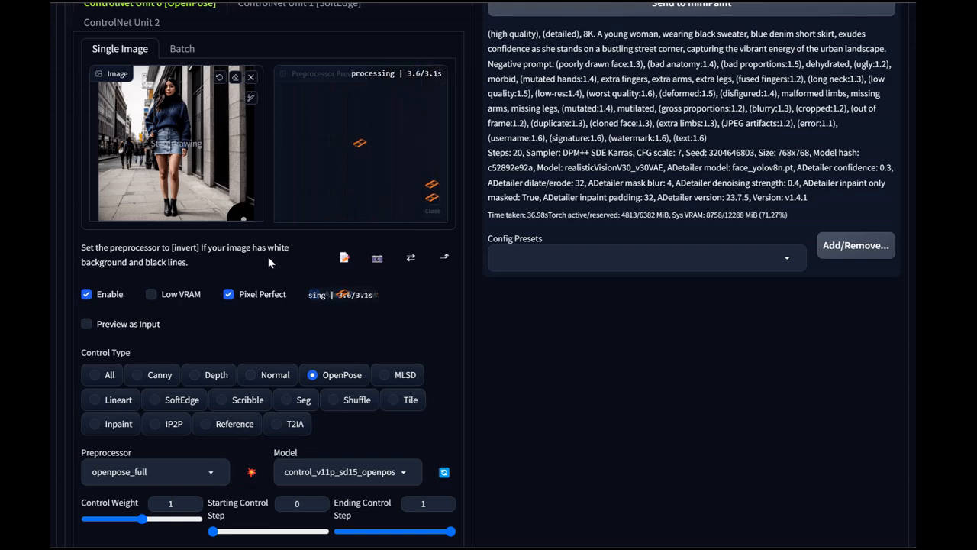
# Step: Enable the SoftEdge ControlNet unit and run its softedge_pidinet preprocessor on the photo of the woman
pyautogui.scroll(2, 313, 240)
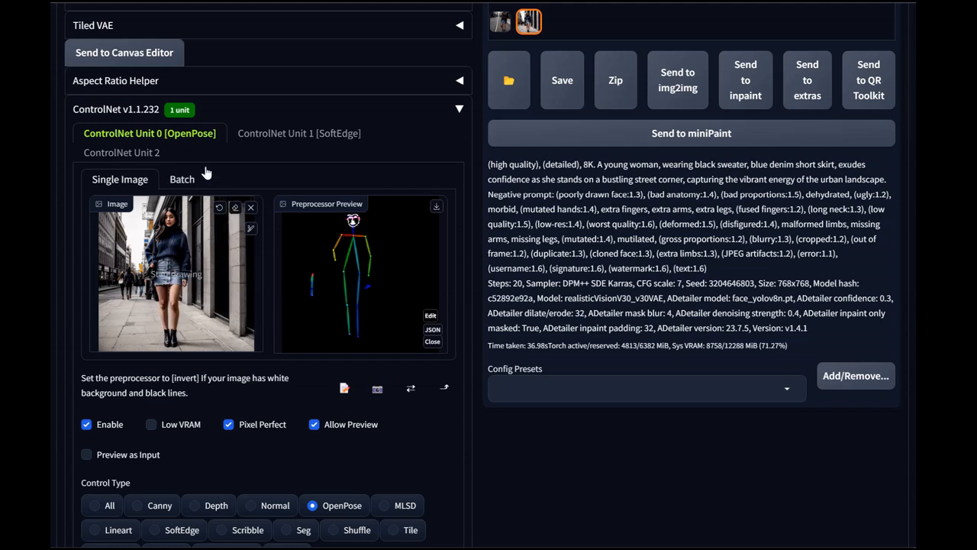
pyautogui.click(281, 137)
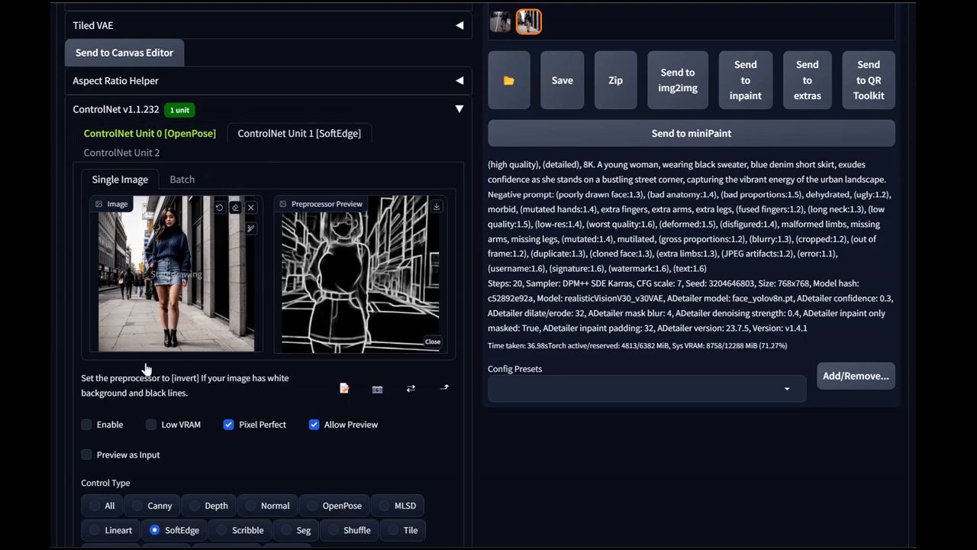
pyautogui.click(111, 425)
pyautogui.scroll(-2, 111, 425)
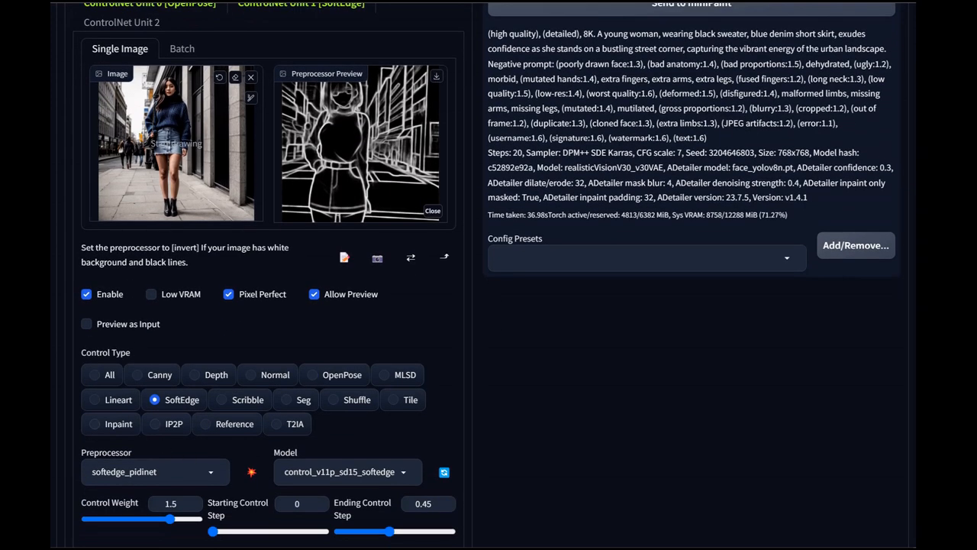
pyautogui.click(252, 478)
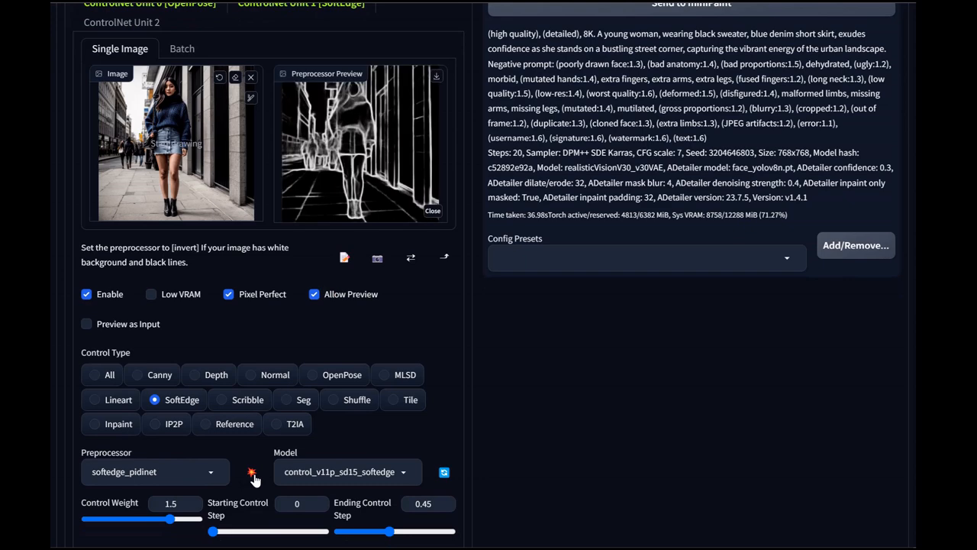
pyautogui.scroll(1, 272, 281)
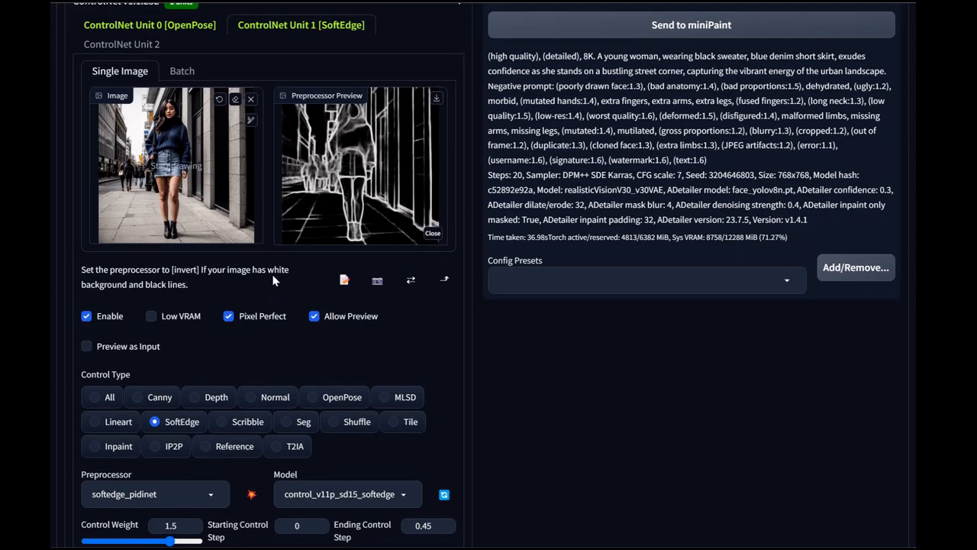
pyautogui.scroll(-3, 272, 282)
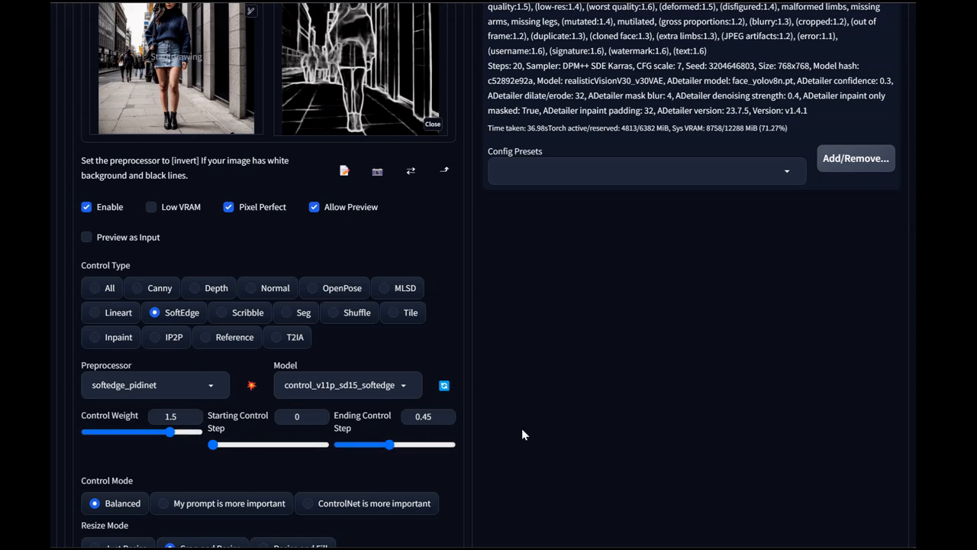
# Step: Generate a batch of anime images using the OpenPose and SoftEdge ControlNet units
pyautogui.scroll(10, 544, 308)
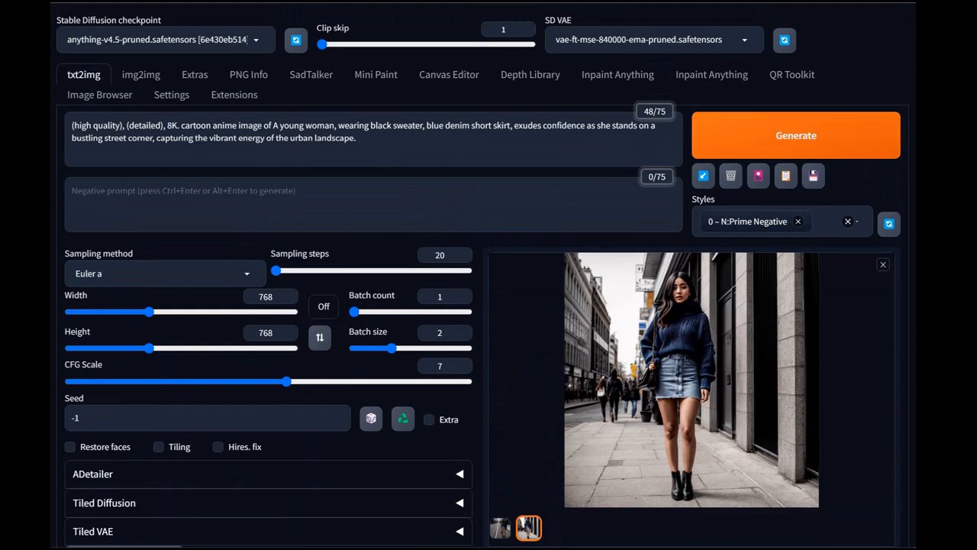
pyautogui.click(779, 134)
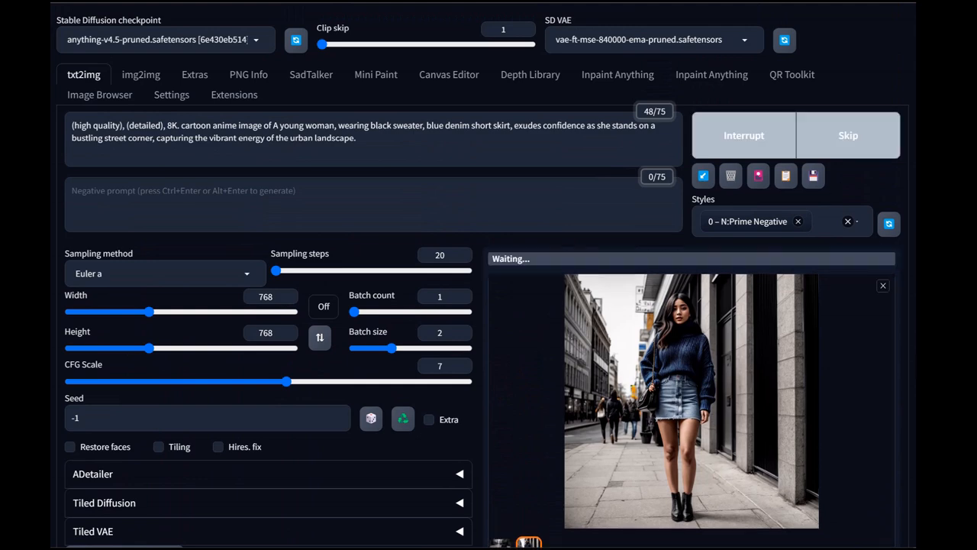
pyautogui.scroll(-3, 833, 383)
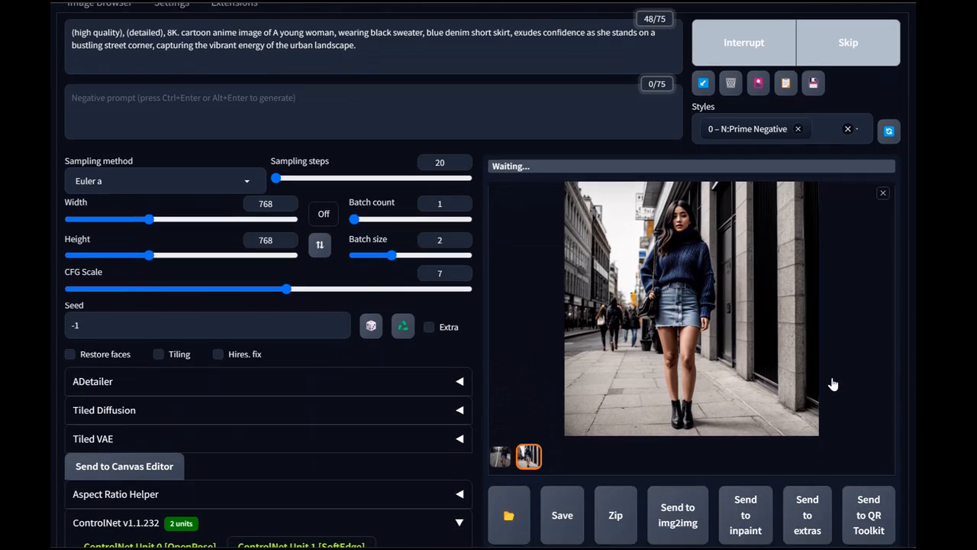
pyautogui.scroll(1, 832, 384)
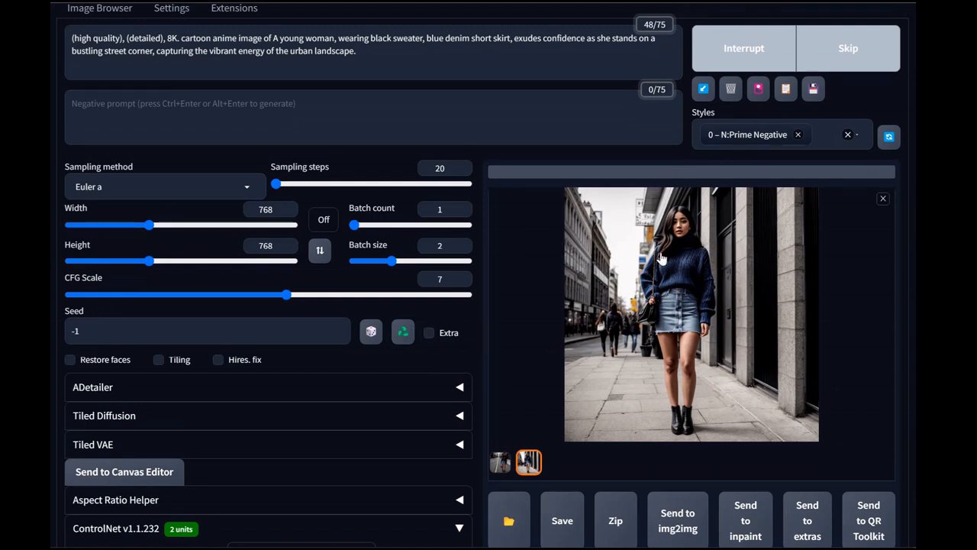
pyautogui.scroll(-1, 477, 290)
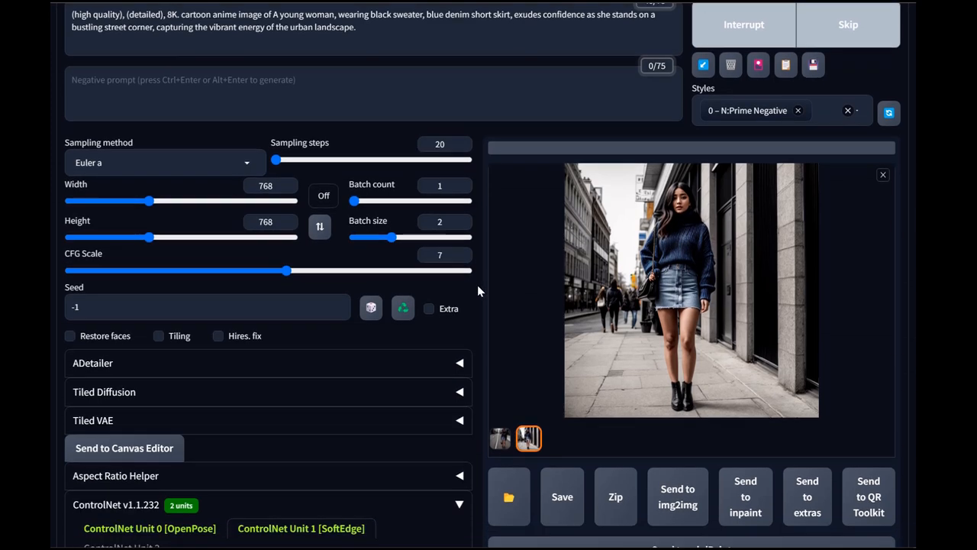
pyautogui.scroll(1, 479, 290)
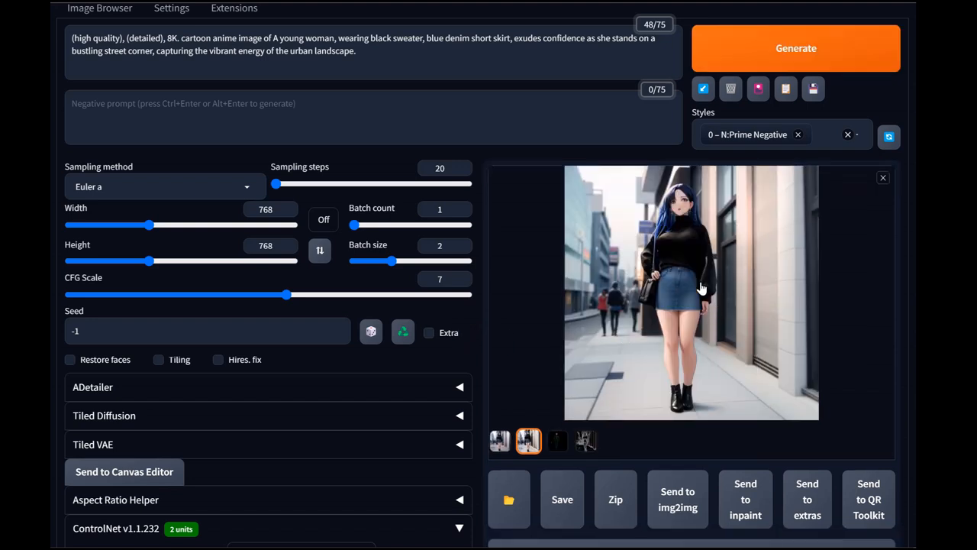
# Step: View the first generated anime image enlarged and close the view
pyautogui.click(510, 450)
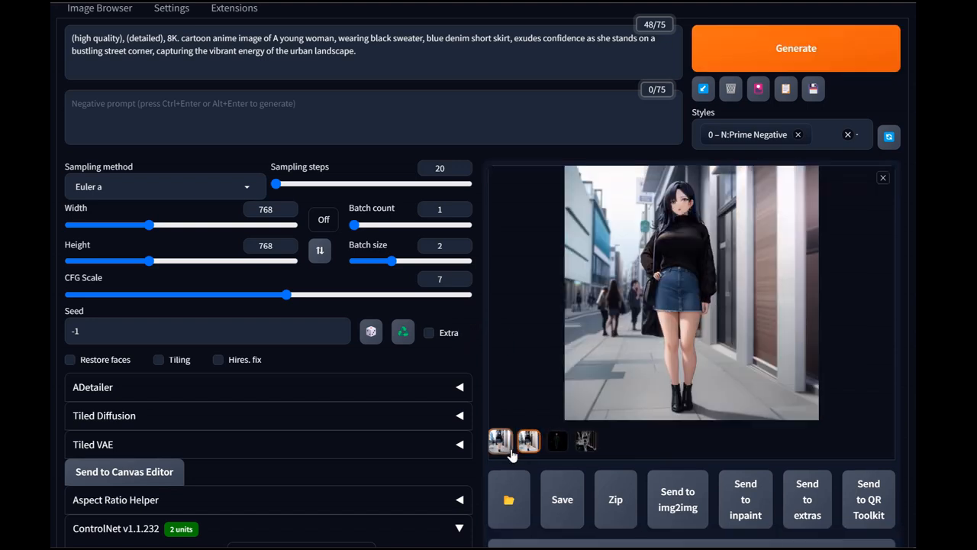
pyautogui.click(689, 287)
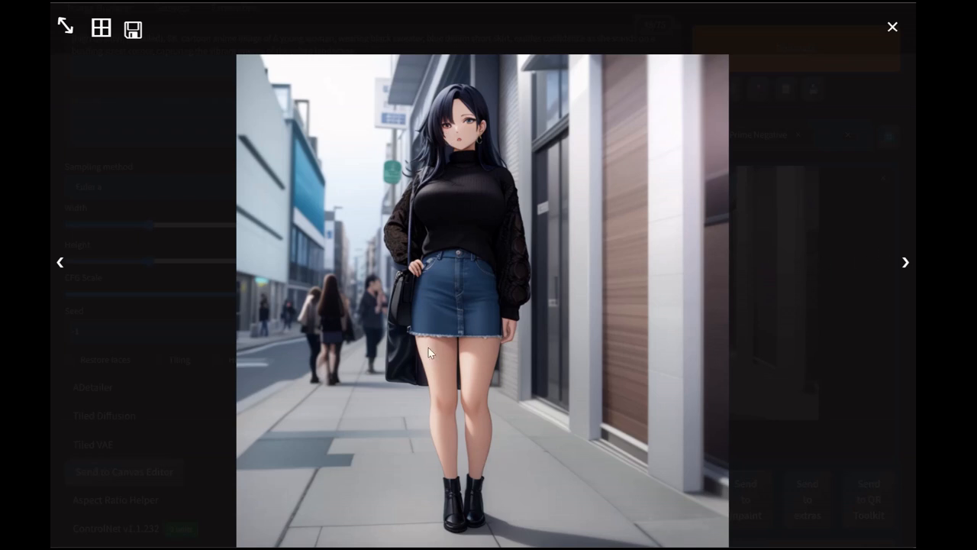
pyautogui.click(733, 369)
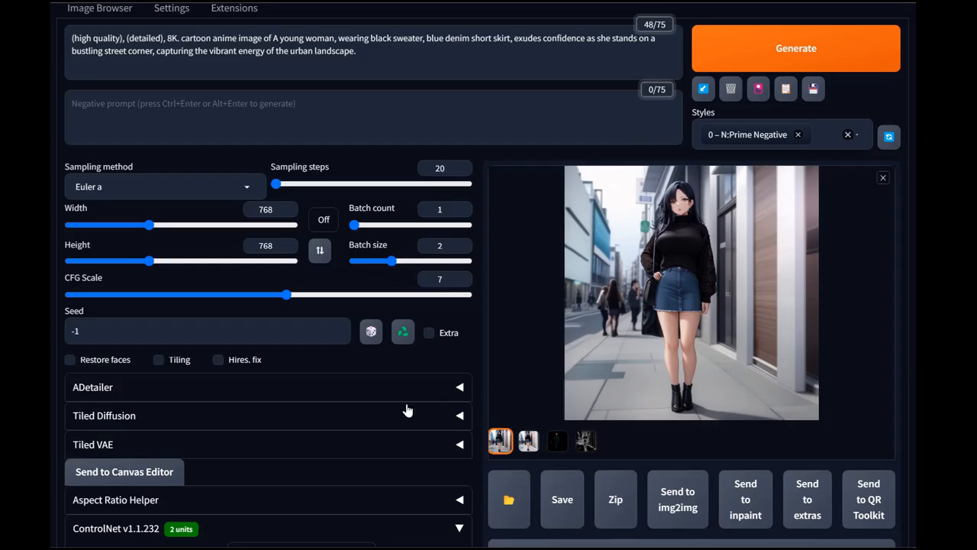
# Step: Compare the generated anime image with the SoftEdge source photo and examine the SoftEdge unit's edge preview and control settings
pyautogui.scroll(-2, 215, 486)
pyautogui.scroll(-2, 212, 486)
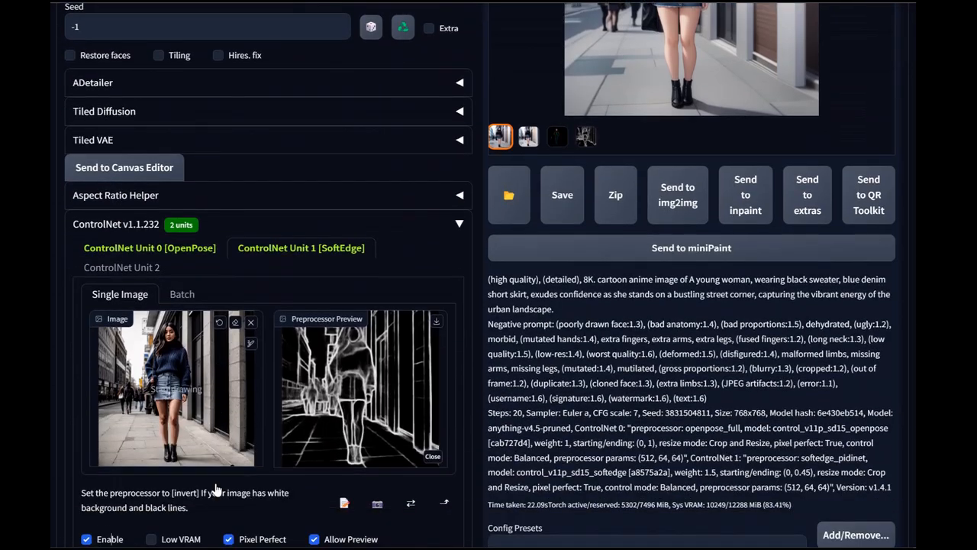
pyautogui.scroll(3, 236, 374)
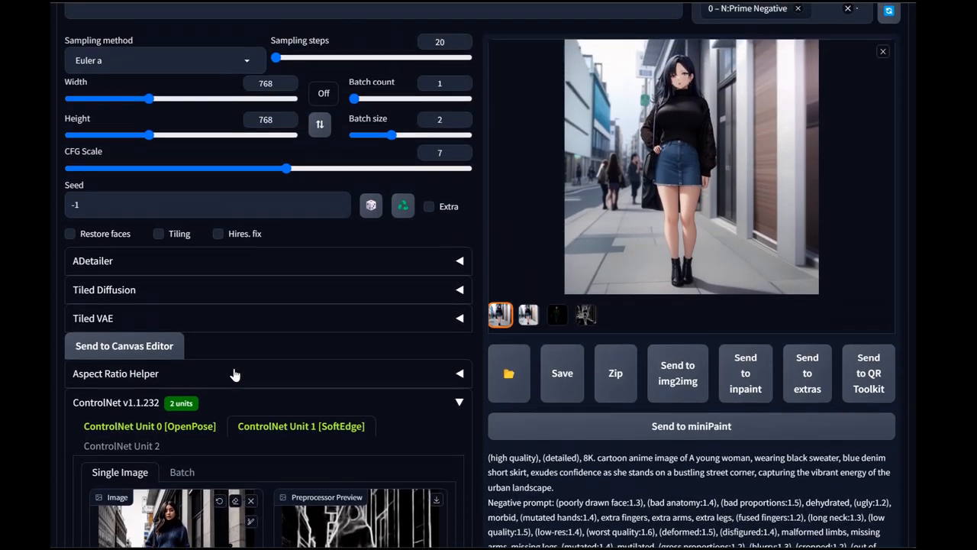
pyautogui.scroll(-2, 235, 374)
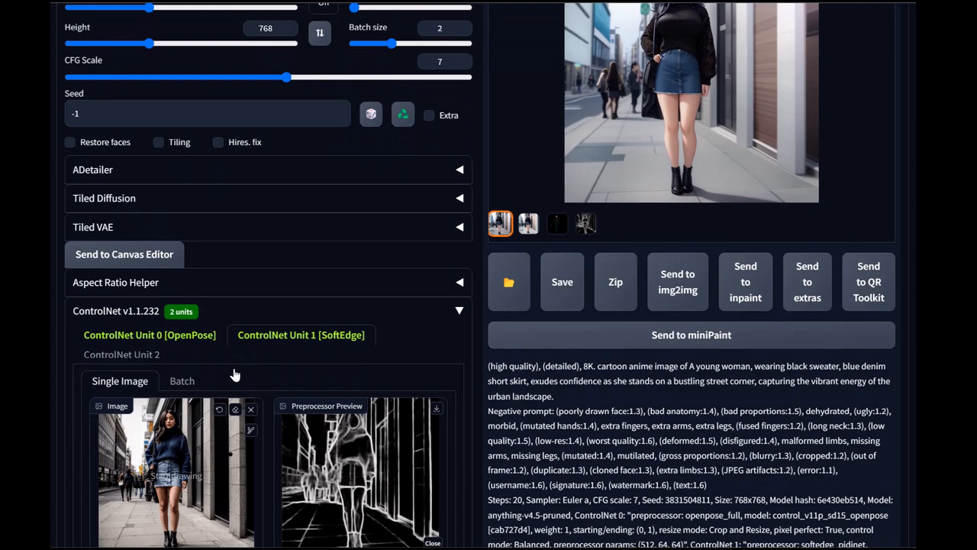
pyautogui.scroll(-1, 235, 374)
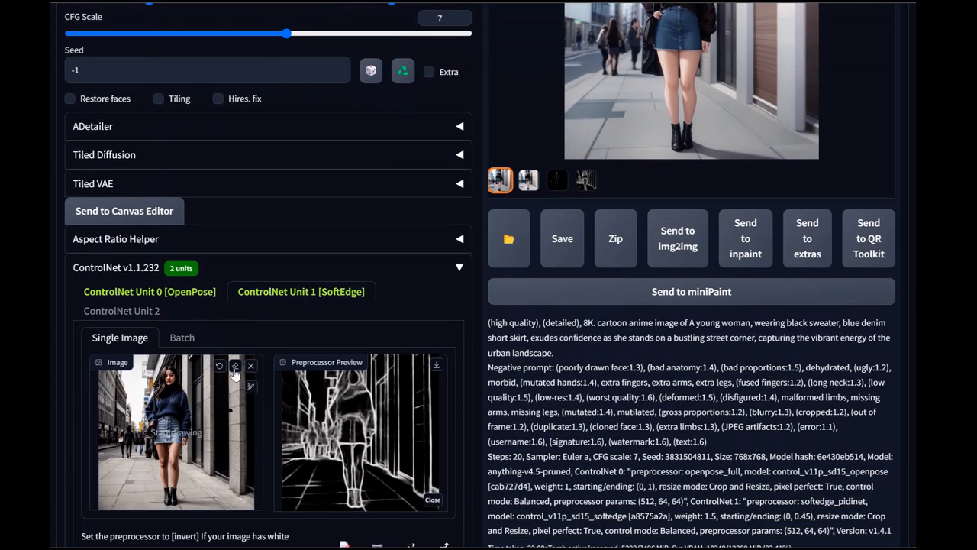
pyautogui.scroll(2, 470, 349)
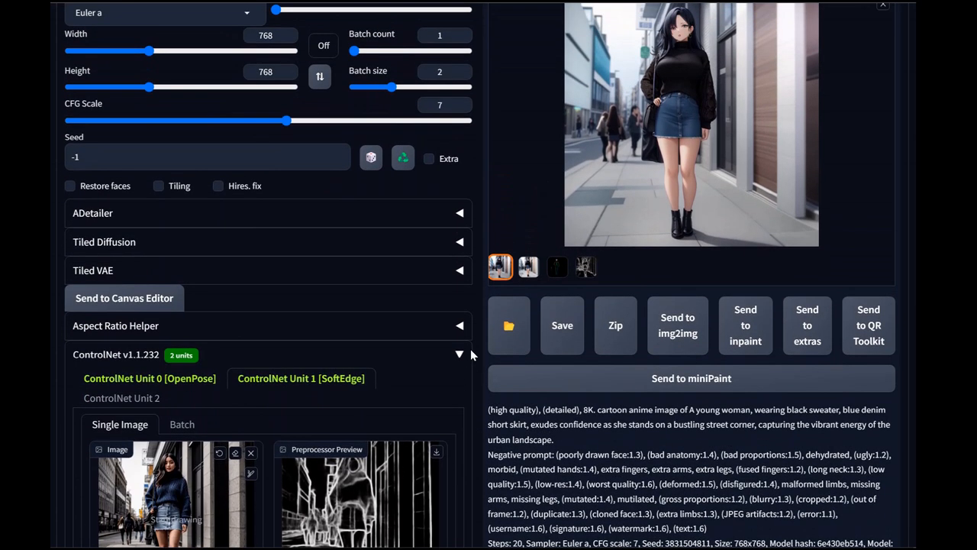
pyautogui.scroll(1, 470, 349)
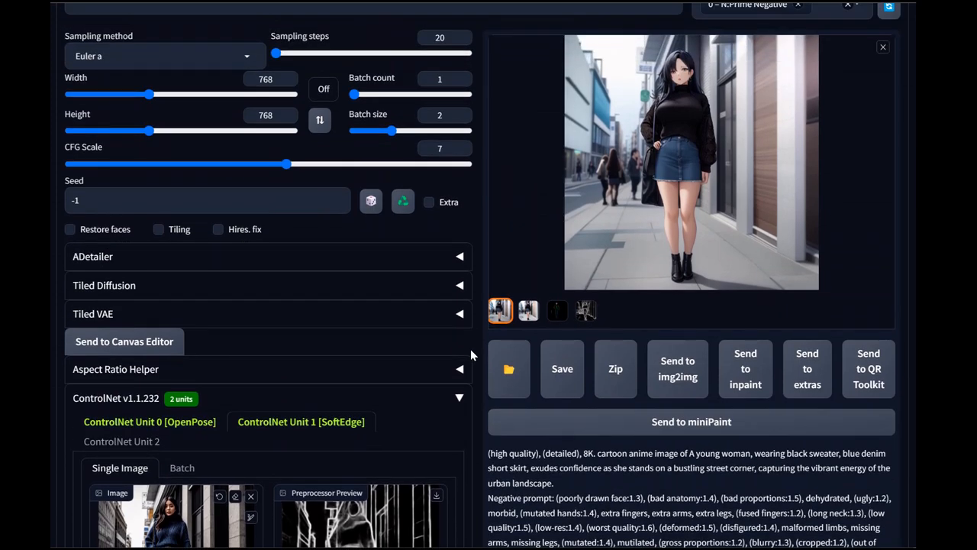
pyautogui.scroll(-3, 470, 348)
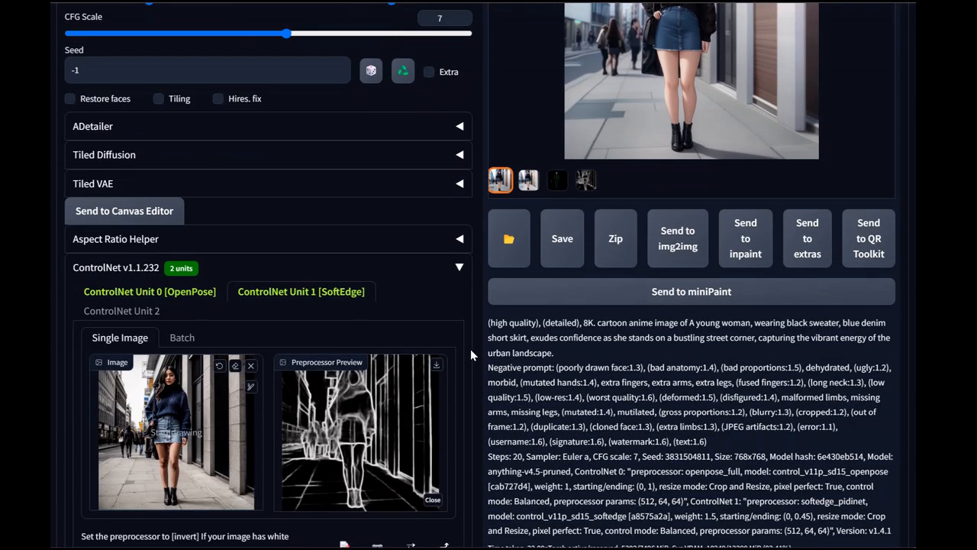
pyautogui.scroll(1, 110, 278)
pyautogui.scroll(-8, 110, 278)
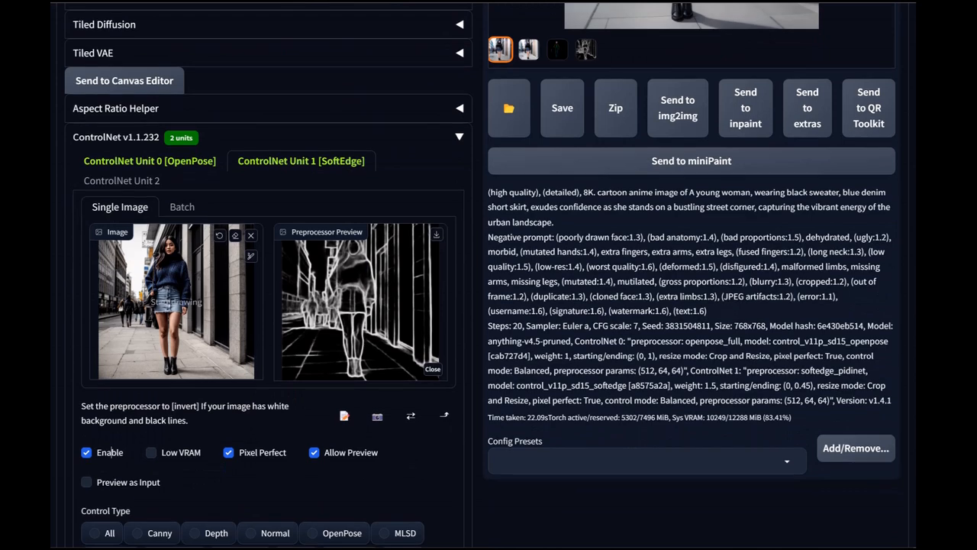
pyautogui.scroll(-1, 110, 277)
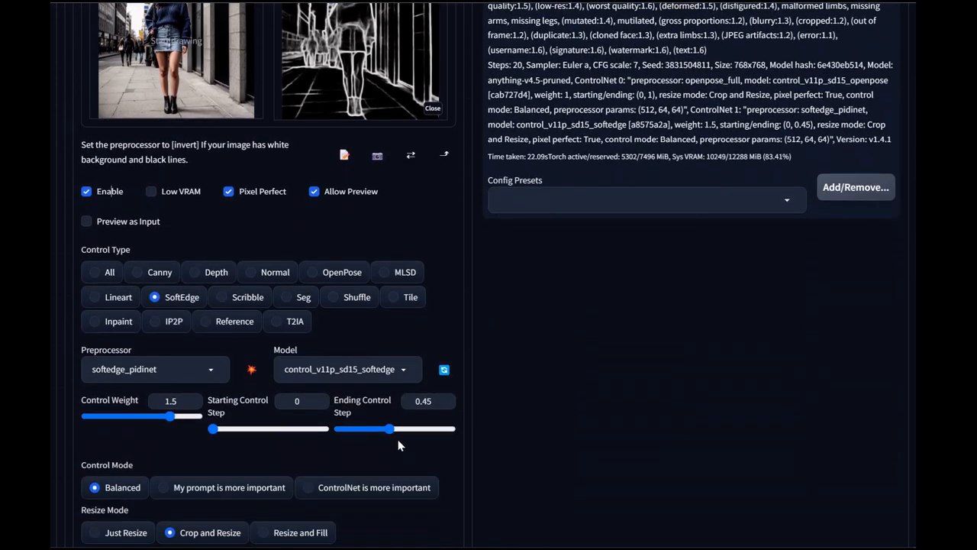
pyautogui.scroll(10, 397, 439)
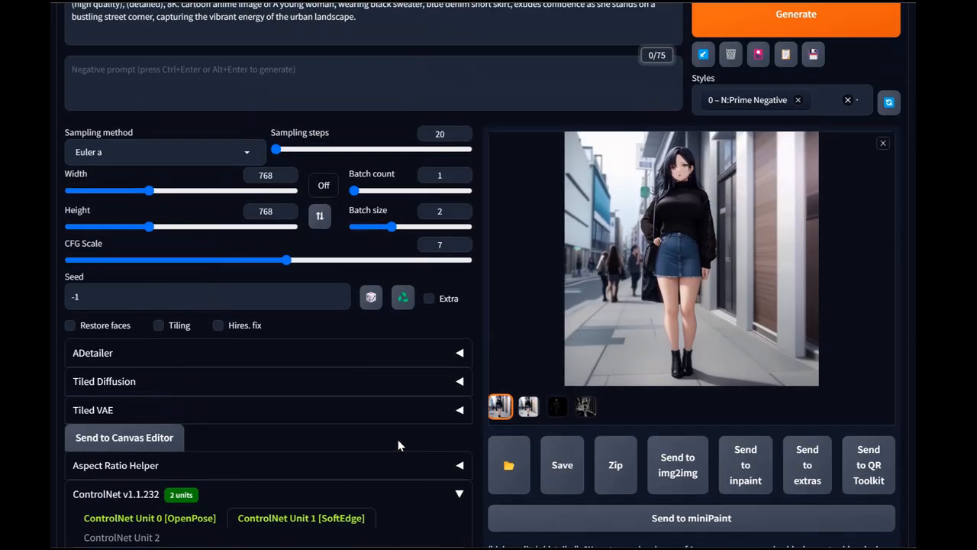
# Step: Insert the word "minimalistic" before "cartoon anime image" in the prompt
pyautogui.click(181, 125)
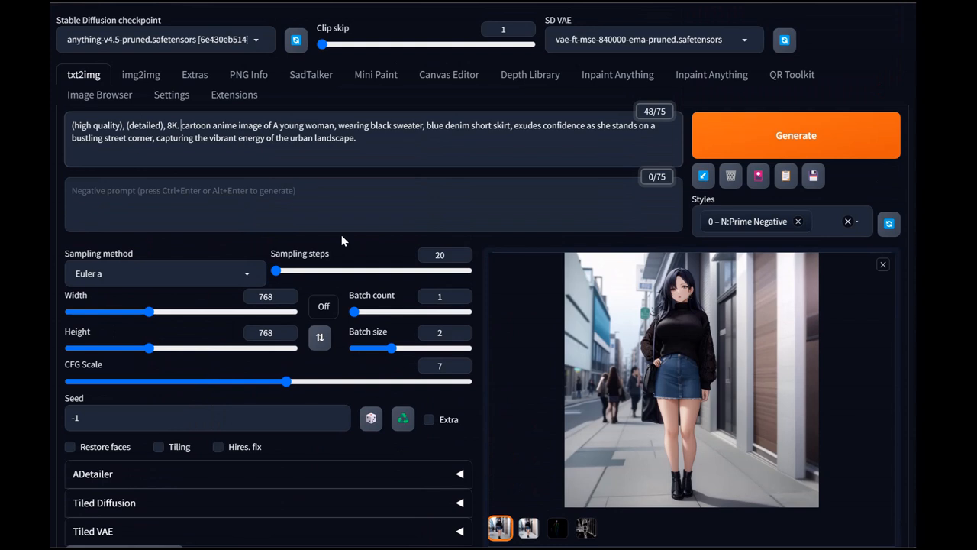
pyautogui.write('mini')
pyautogui.write('maliz')
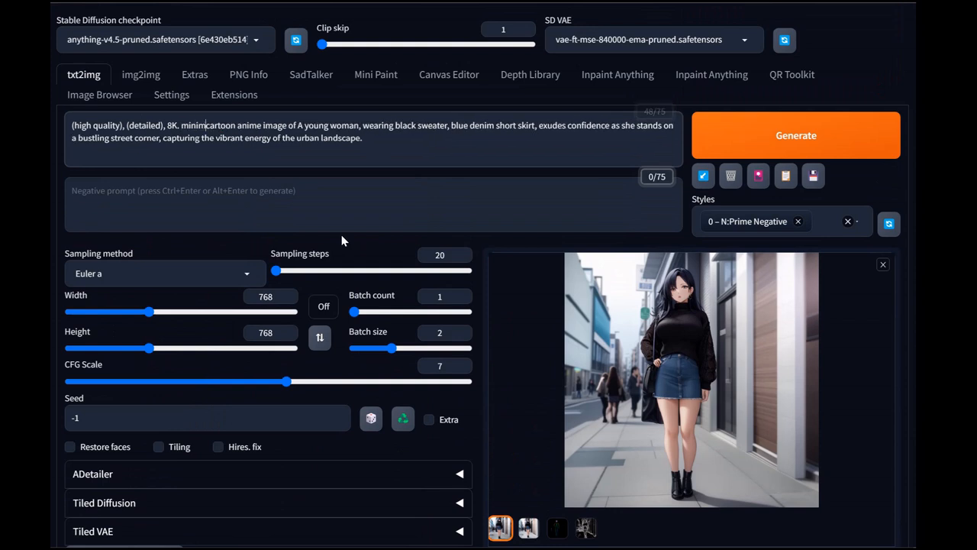
pyautogui.press('BackSpace')
pyautogui.write('stic')
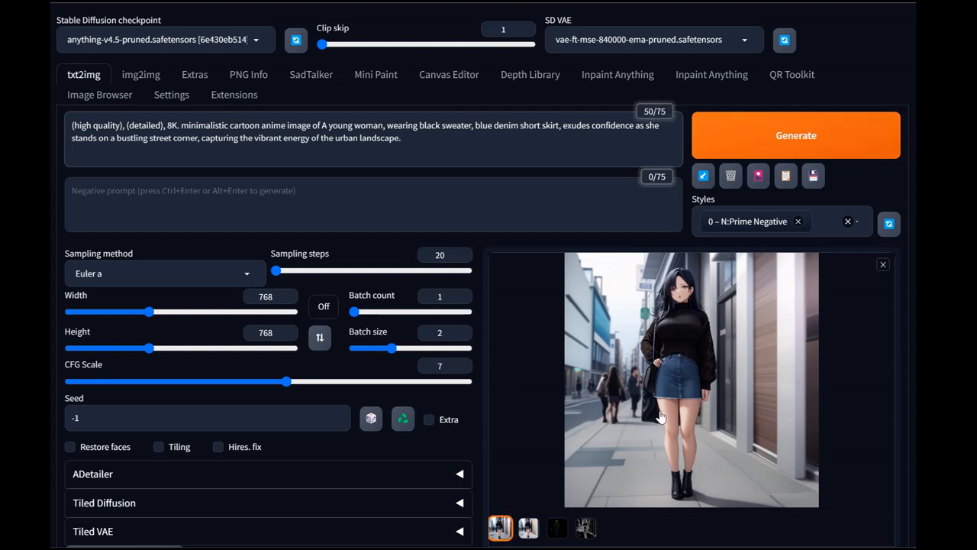
# Step: Lower the SoftEdge unit's ending control step slightly and generate a new batch of images
pyautogui.scroll(-1, 687, 395)
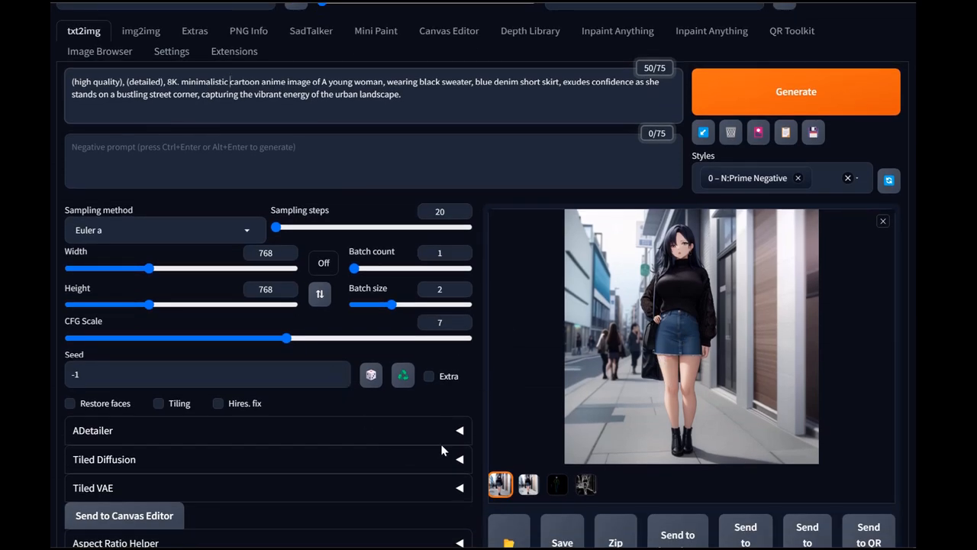
pyautogui.scroll(-5, 440, 444)
pyautogui.scroll(-3, 441, 443)
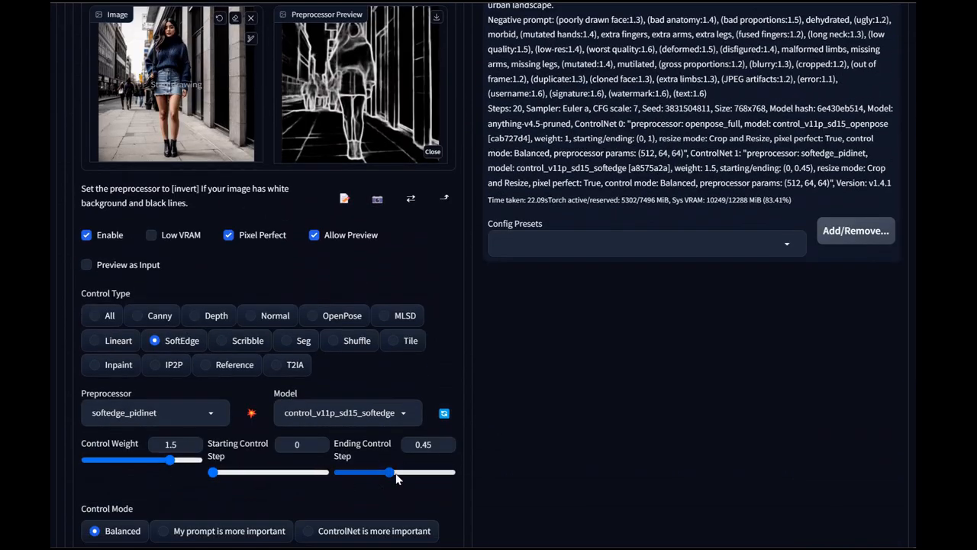
pyautogui.moveTo(391, 475); pyautogui.dragTo(382, 477)
pyautogui.scroll(10, 383, 382)
pyautogui.click(798, 151)
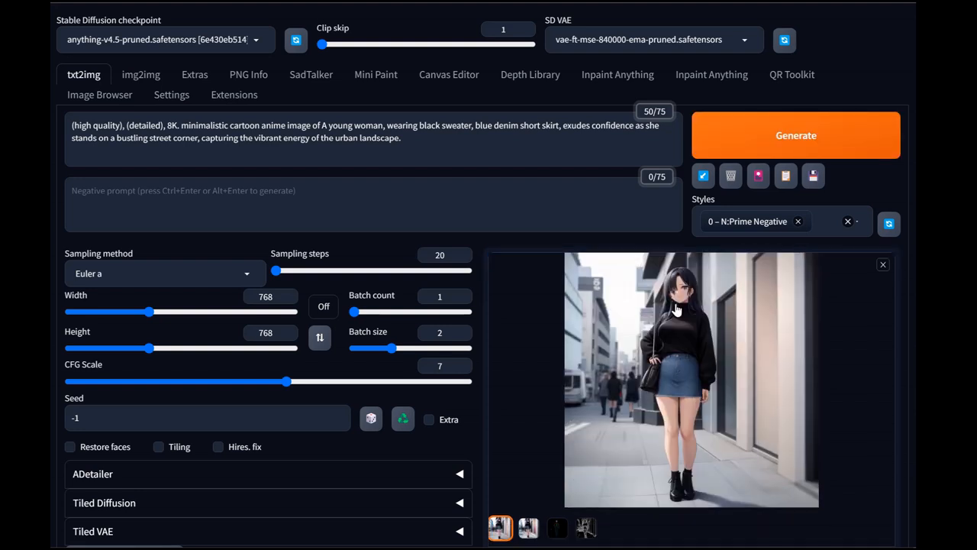
# Step: View the first image of the new minimalistic batch enlarged and close the view
pyautogui.click(729, 401)
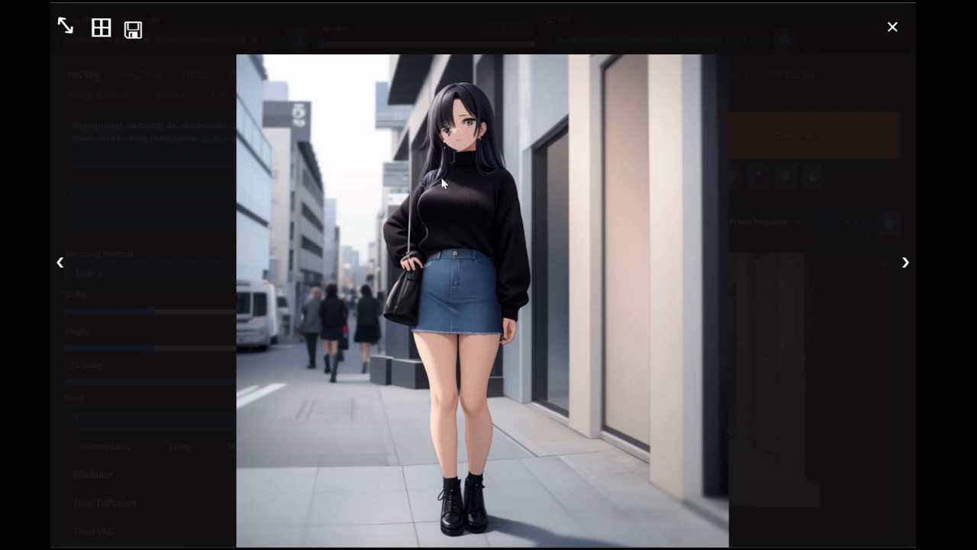
pyautogui.click(124, 120)
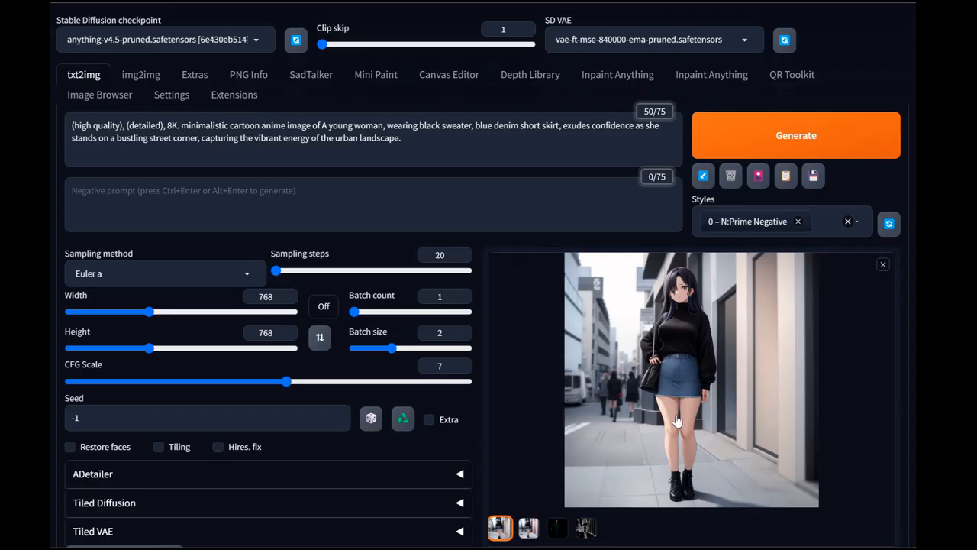
# Step: Review the minimalistic anime prompt against the generated image and its generation settings
pyautogui.scroll(-3, 214, 258)
pyautogui.scroll(3, 214, 258)
pyautogui.moveTo(401, 138); pyautogui.dragTo(189, 125)
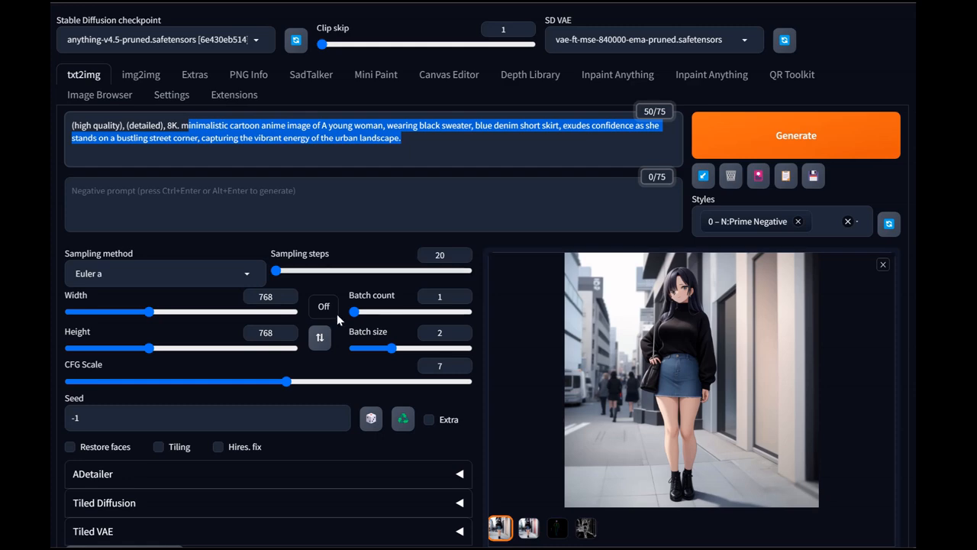
pyautogui.scroll(-3, 336, 344)
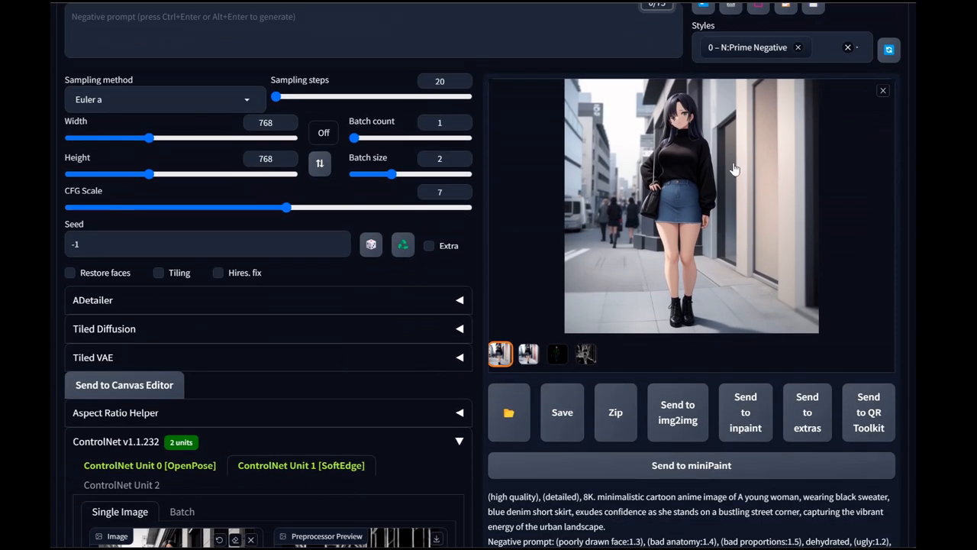
pyautogui.scroll(-1, 672, 203)
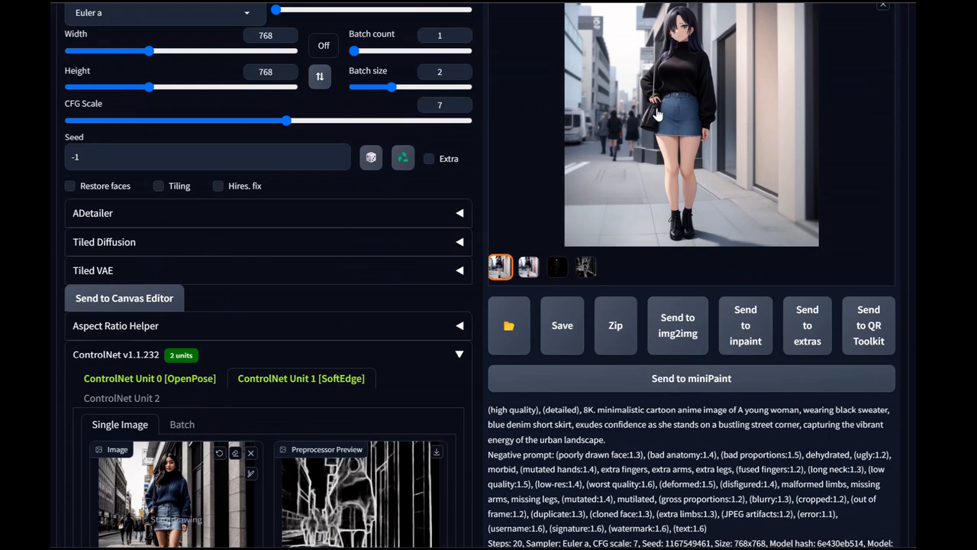
pyautogui.scroll(3, 664, 122)
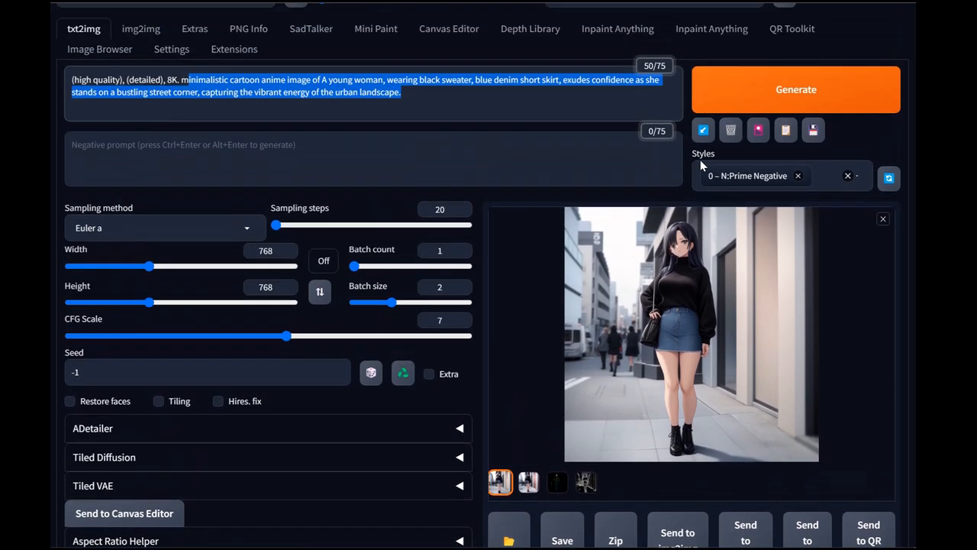
pyautogui.scroll(-1, 594, 177)
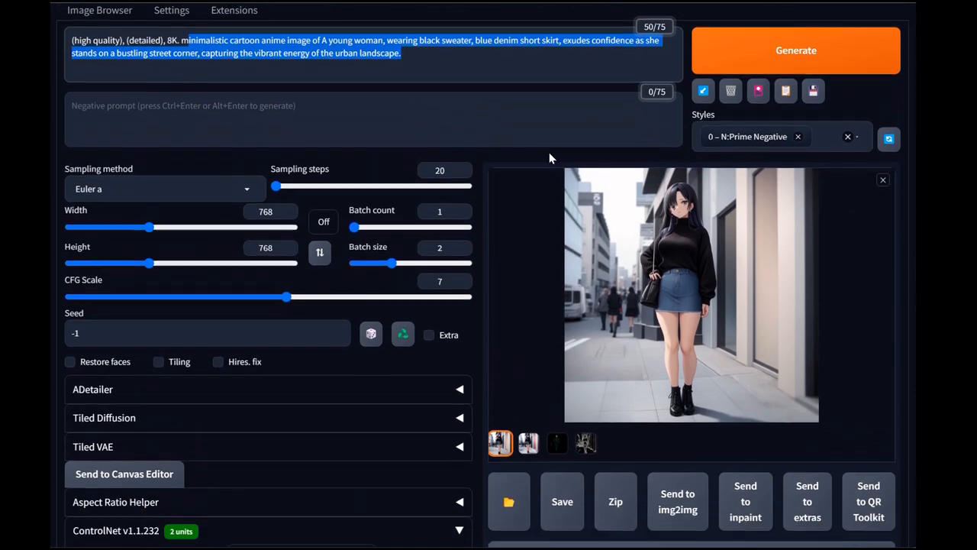
pyautogui.scroll(1, 588, 115)
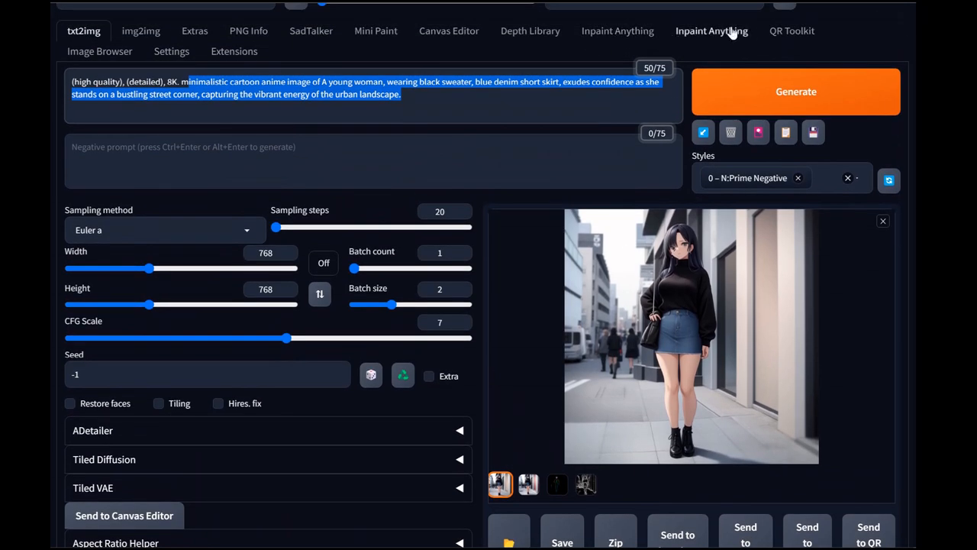
# Step: Find the realistic street photo of the woman in sunglasses among the saved txt2img images and send it to the txt2img ControlNet unit 0
pyautogui.click(99, 51)
pyautogui.click(105, 138)
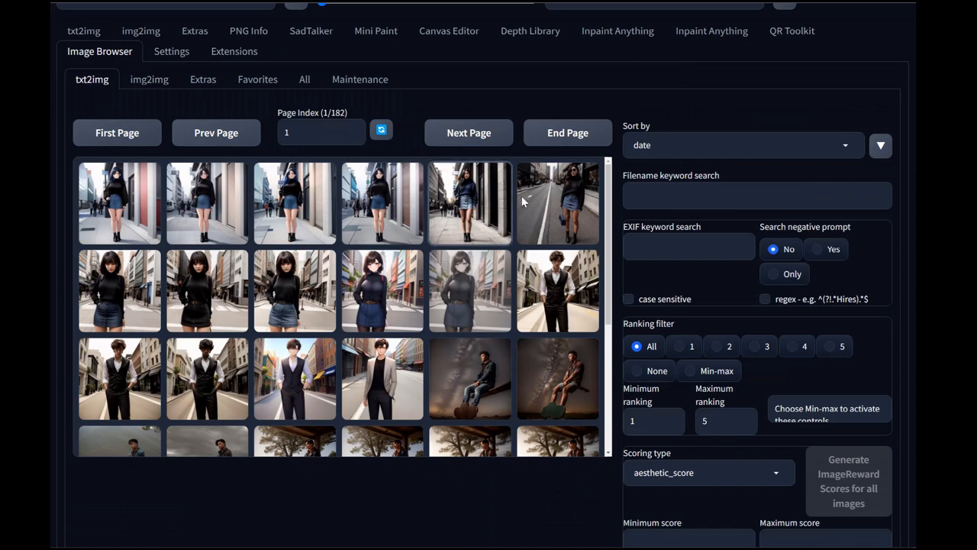
pyautogui.click(565, 197)
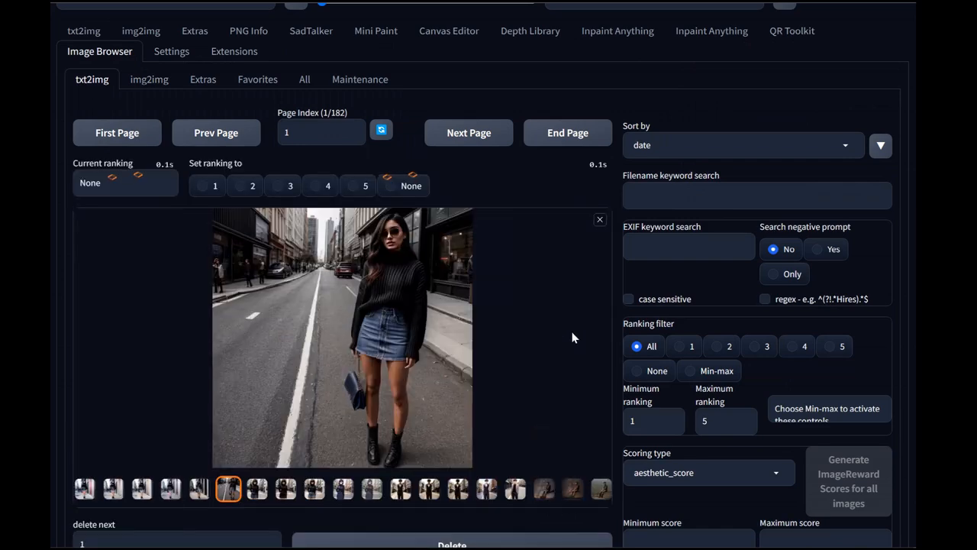
pyautogui.scroll(-5, 677, 345)
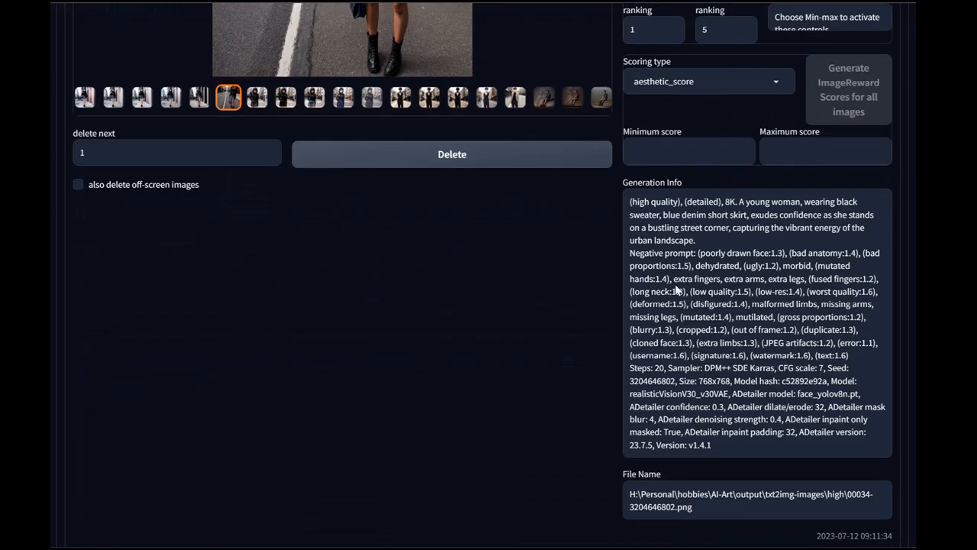
pyautogui.scroll(2, 439, 233)
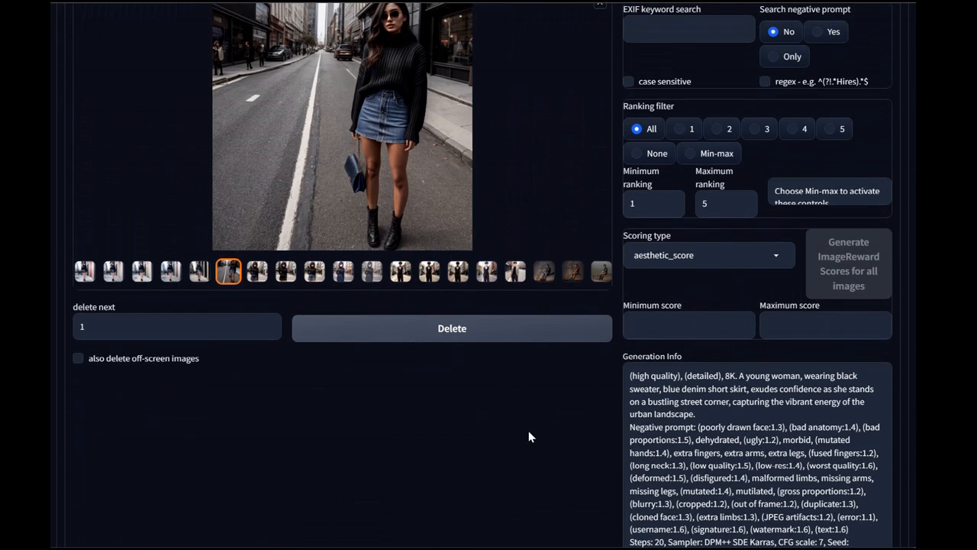
pyautogui.scroll(-6, 528, 436)
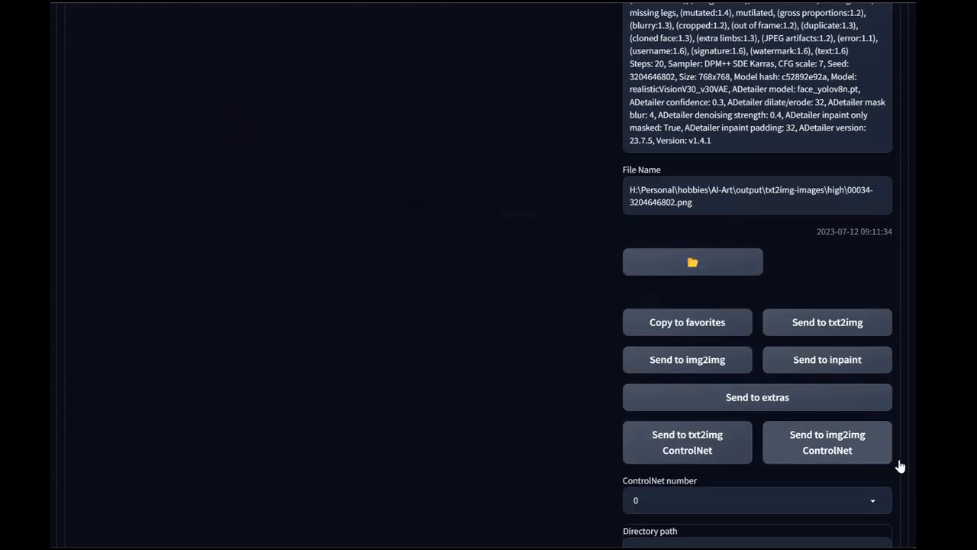
pyautogui.click(709, 459)
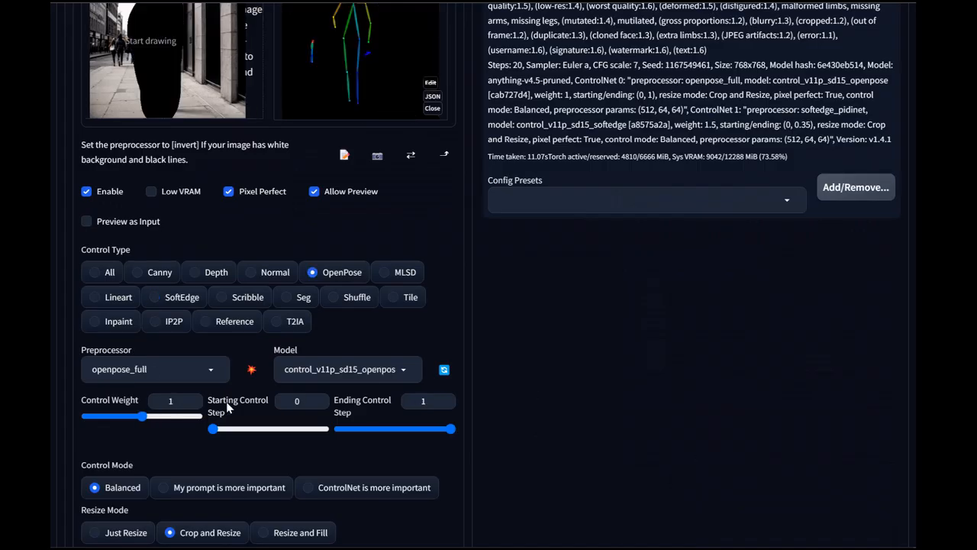
# Step: Check the SoftEdge unit, and send the same sunglasses street photo from the saved images to the txt2img ControlNet again
pyautogui.scroll(3, 227, 332)
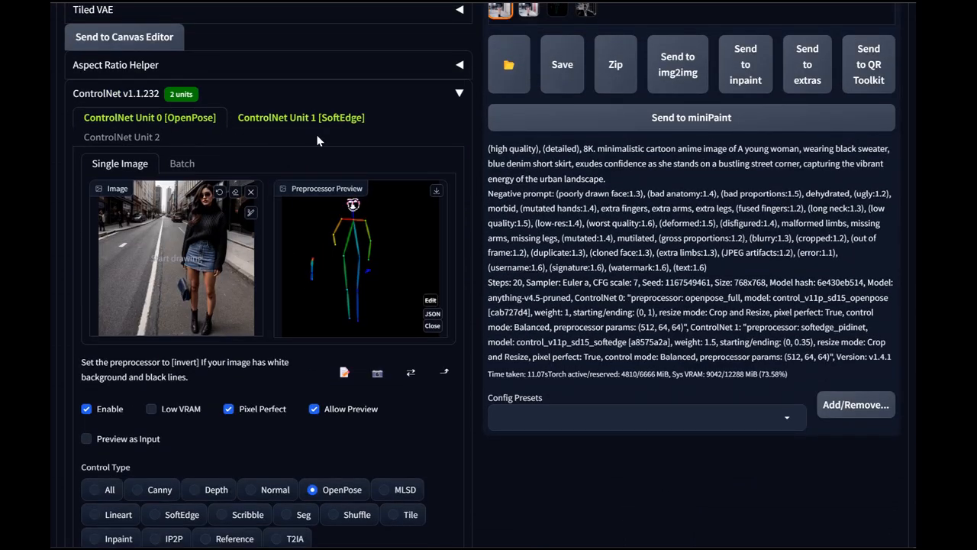
pyautogui.click(300, 120)
pyautogui.scroll(7, 687, 76)
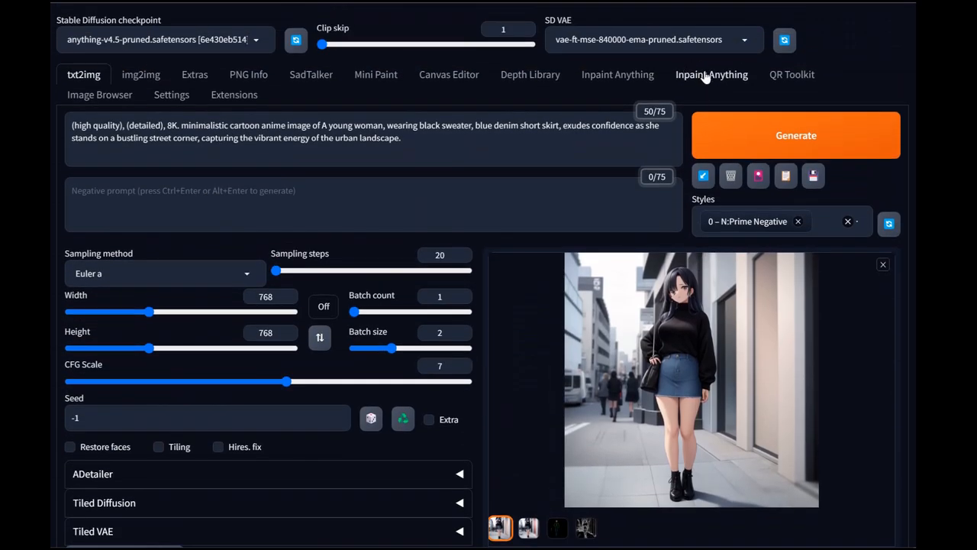
pyautogui.click(111, 96)
pyautogui.scroll(-8, 783, 366)
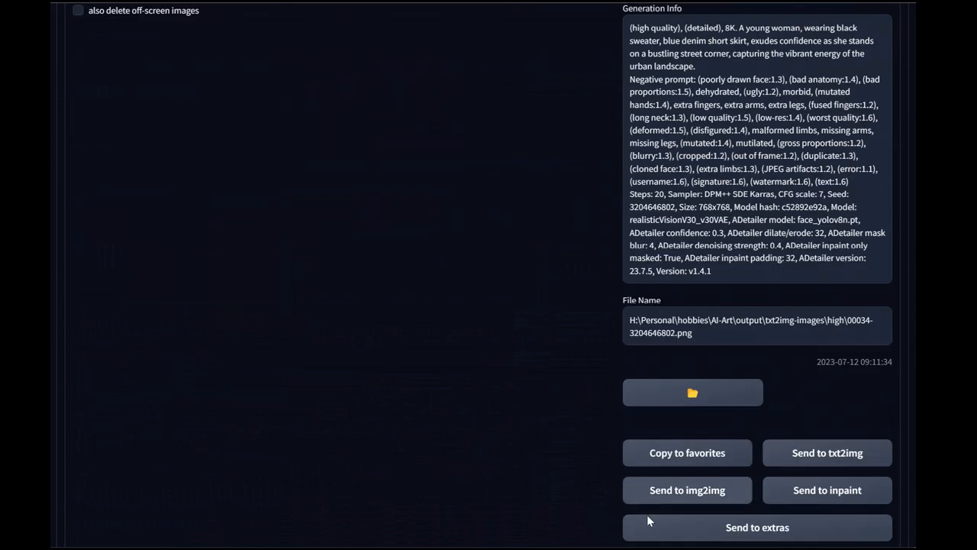
pyautogui.scroll(-2, 736, 476)
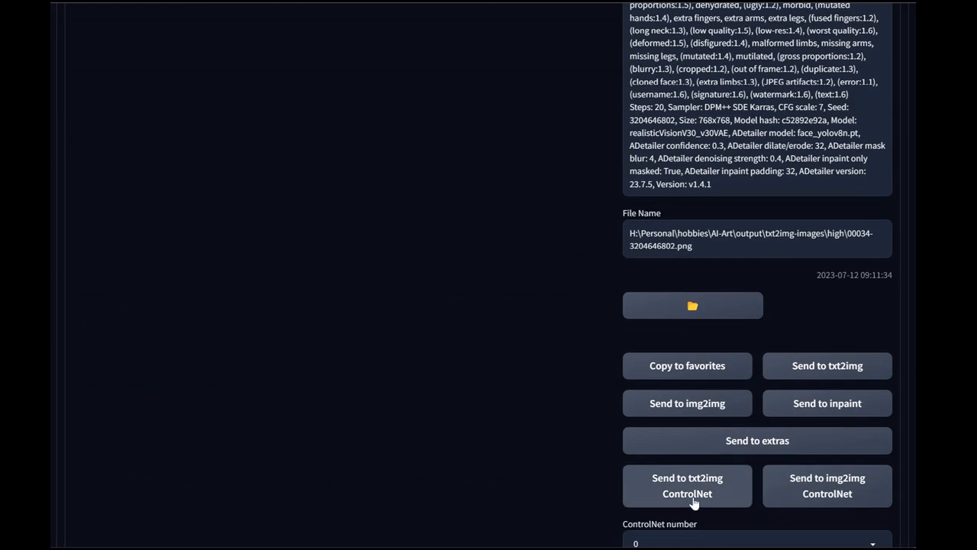
pyautogui.click(694, 498)
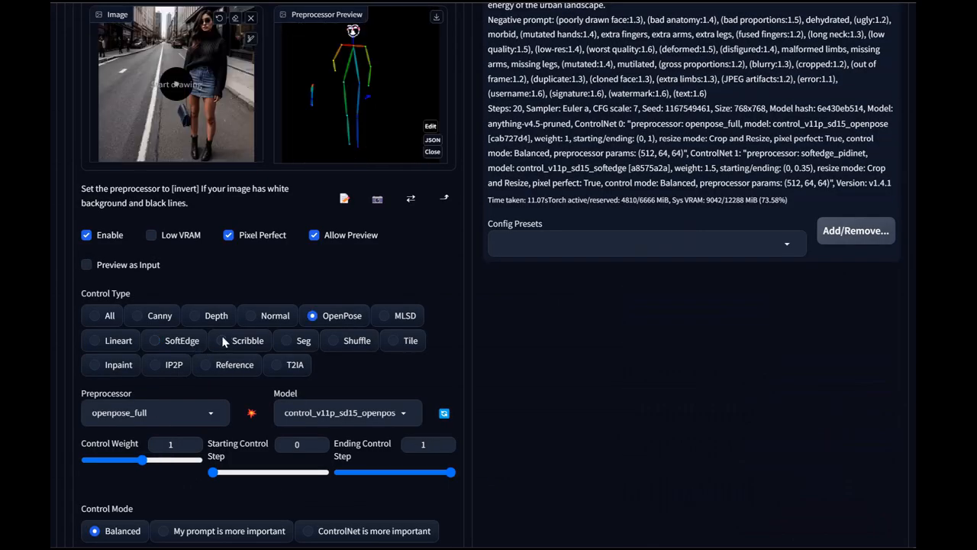
# Step: Replace the SoftEdge unit's source image with the street photo of the woman in sunglasses
pyautogui.scroll(3, 234, 267)
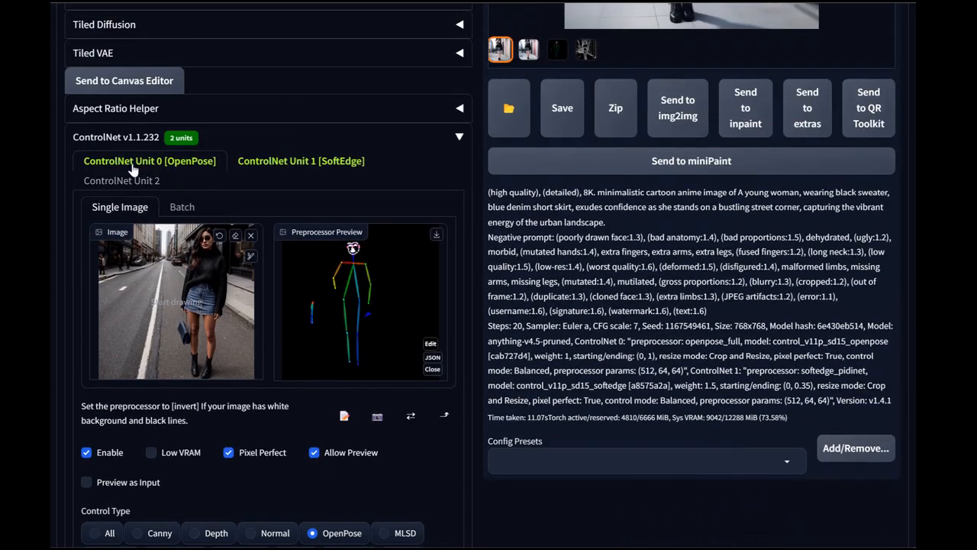
pyautogui.click(300, 164)
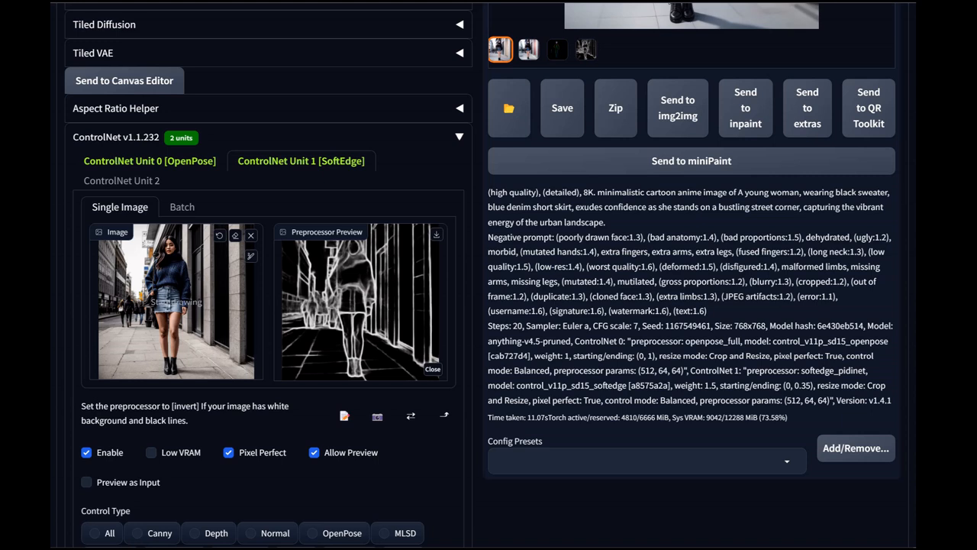
pyautogui.moveTo(338, 334); pyautogui.dragTo(181, 305)
# Step: Run the openpose_full and softedge_pidinet preprocessors to refresh both ControlNet units' previews from the street photo
pyautogui.click(124, 162)
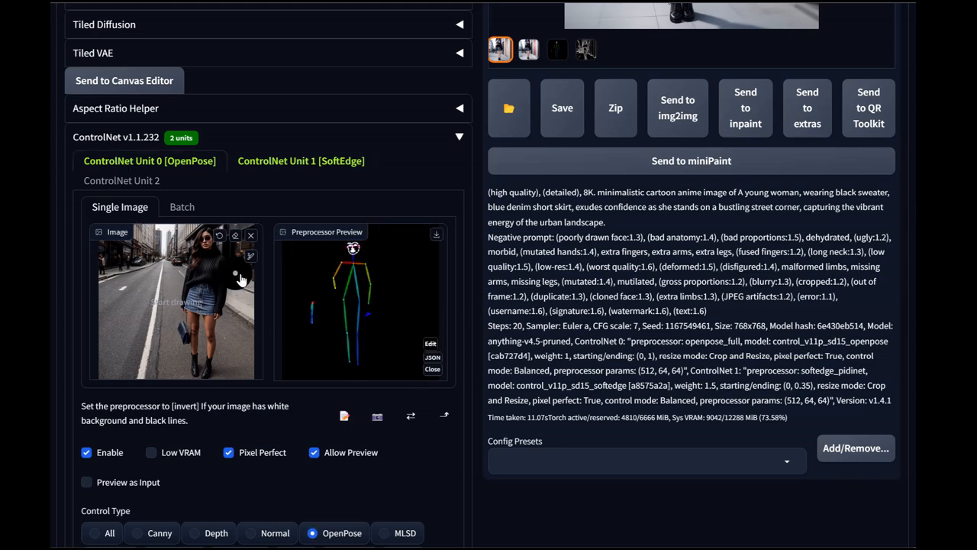
pyautogui.scroll(-3, 233, 397)
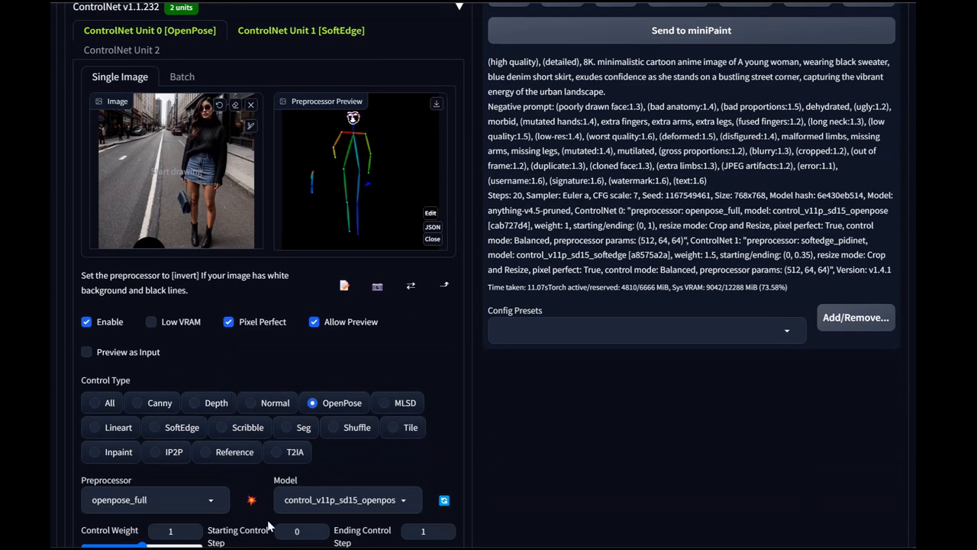
pyautogui.click(251, 499)
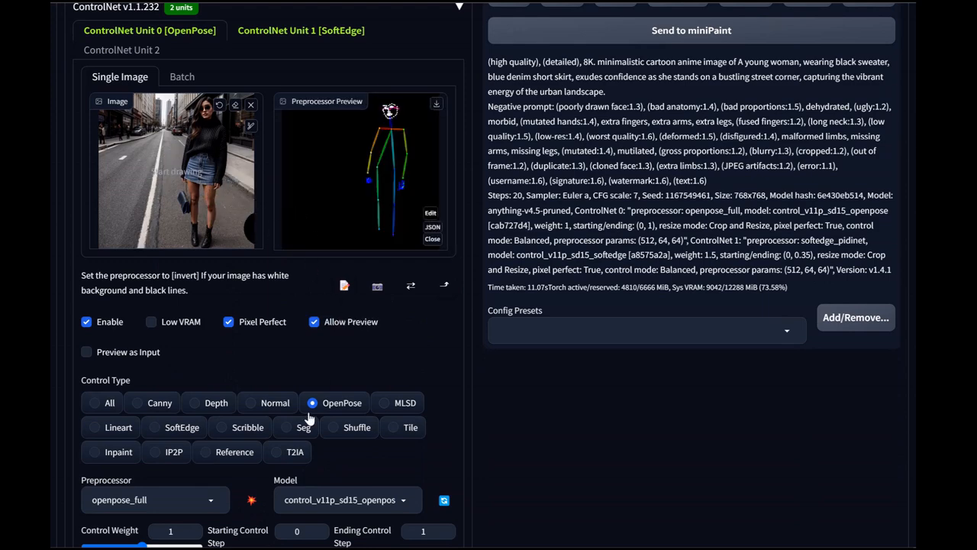
pyautogui.scroll(2, 175, 153)
pyautogui.click(280, 121)
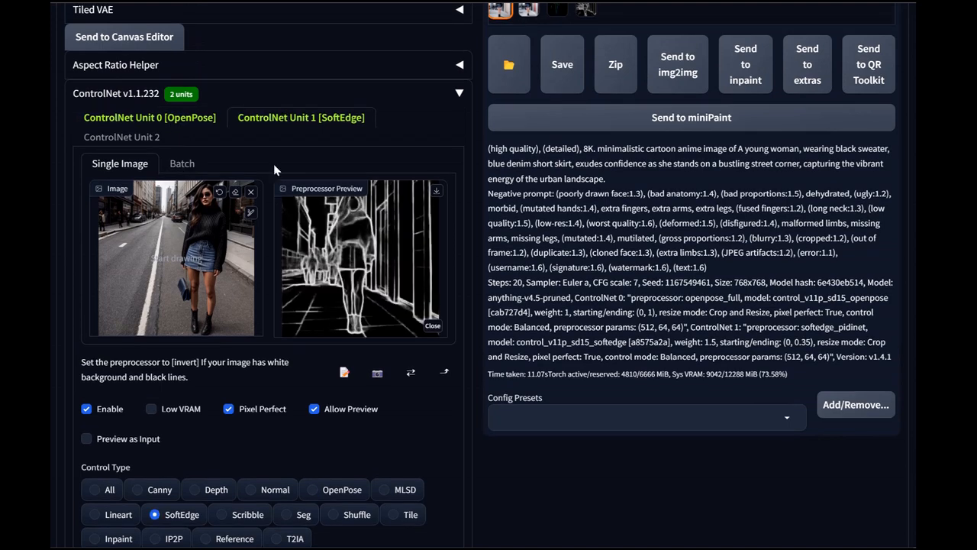
pyautogui.scroll(-4, 269, 319)
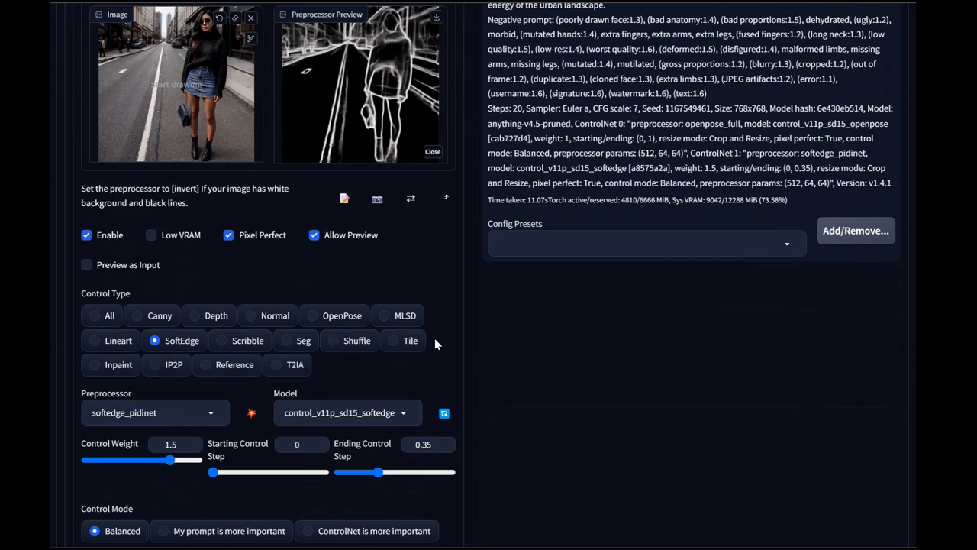
# Step: Insert "and sunglasses," after "blue denim short skirt," in the prompt
pyautogui.scroll(10, 434, 338)
pyautogui.scroll(6, 446, 334)
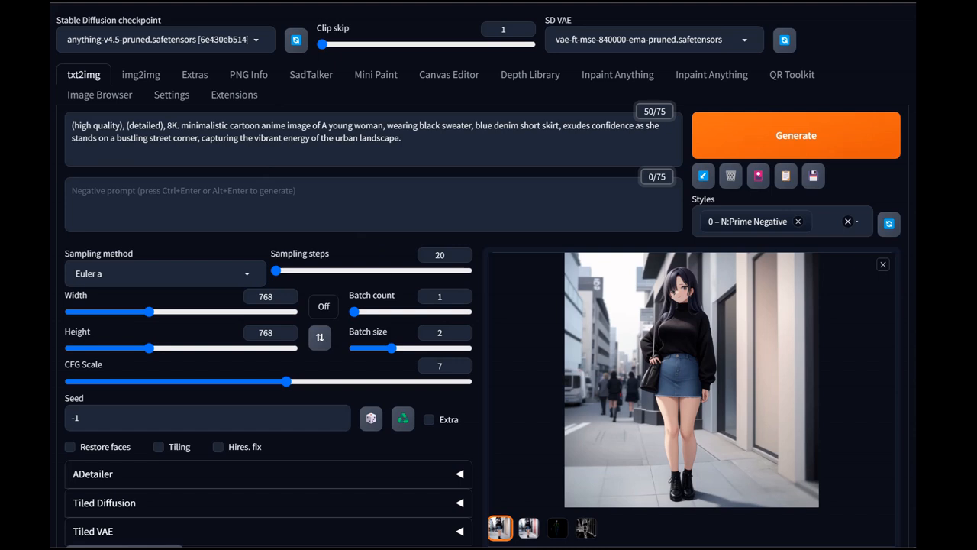
pyautogui.click(563, 126)
pyautogui.write('and sunglas')
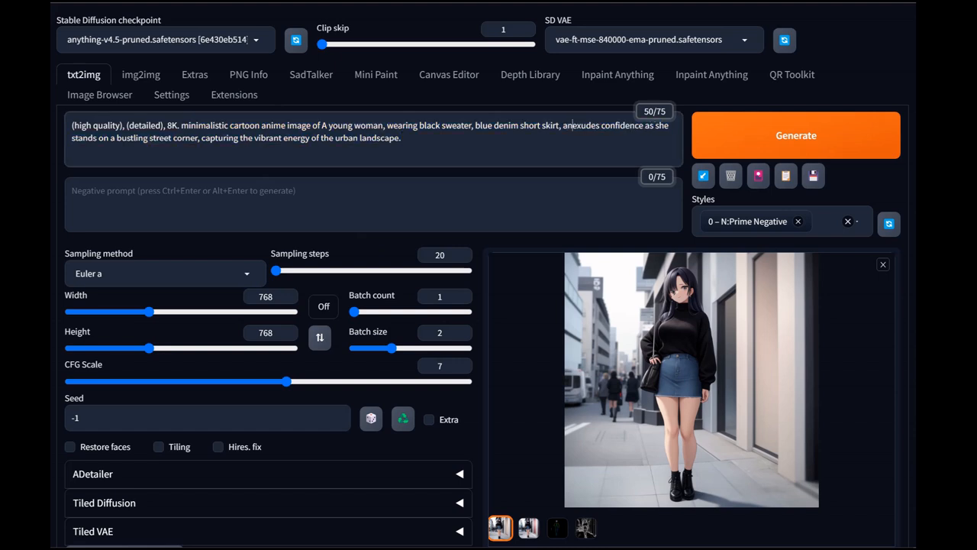
pyautogui.write('ses,')
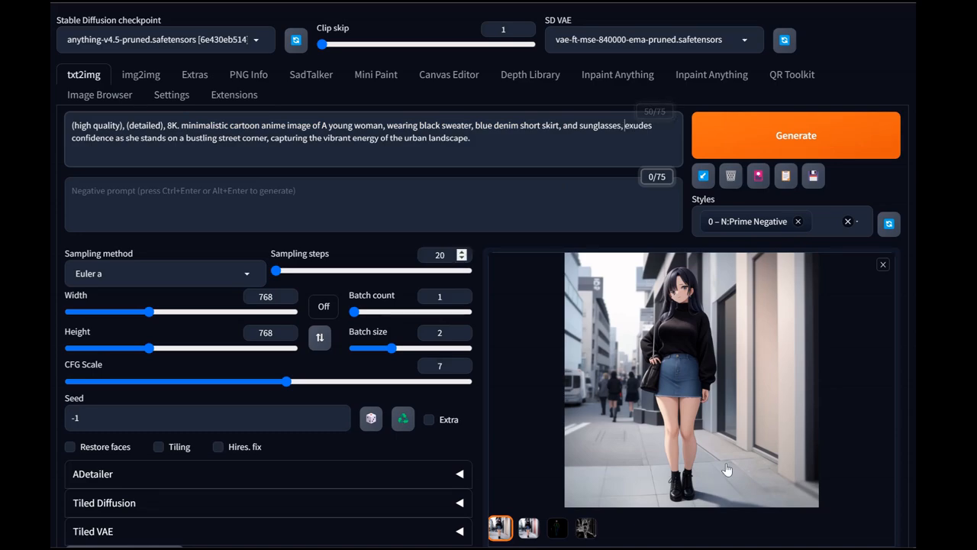
# Step: Check the SoftEdge unit's control settings and generate a new batch of images from the sunglasses prompt
pyautogui.scroll(-5, 407, 353)
pyautogui.scroll(-9, 407, 359)
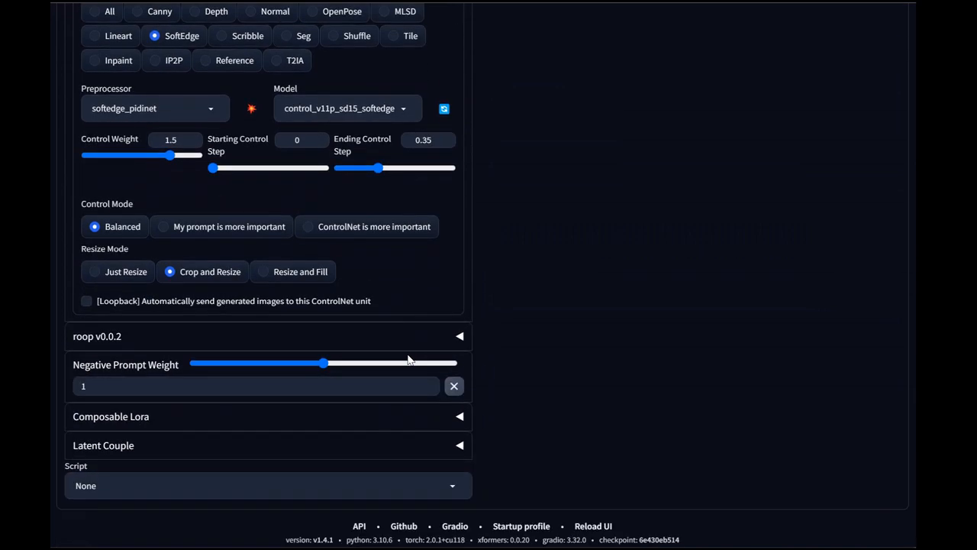
pyautogui.scroll(15, 407, 356)
pyautogui.click(745, 138)
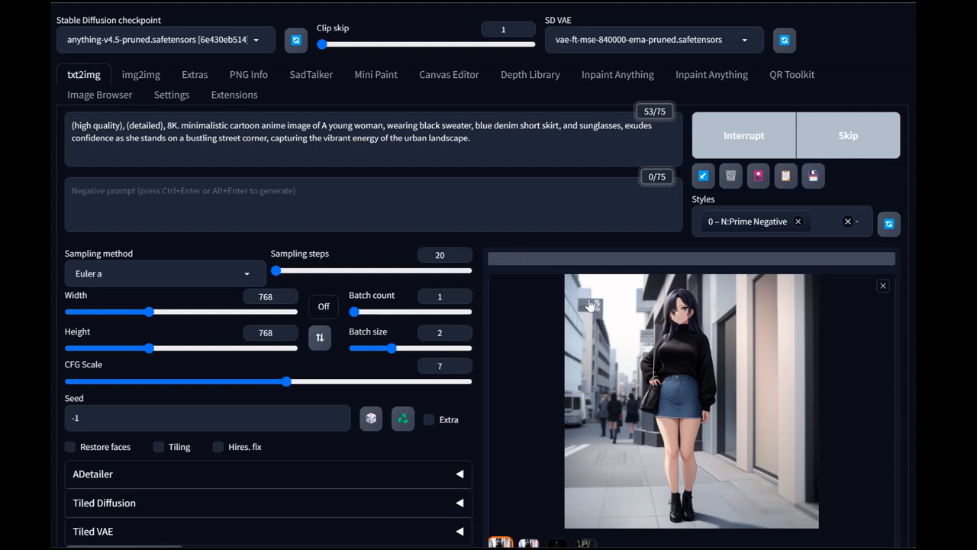
# Step: Examine the new batch's images and control maps enlarged, and compare them with the SoftEdge unit's source photo
pyautogui.scroll(-2, 556, 357)
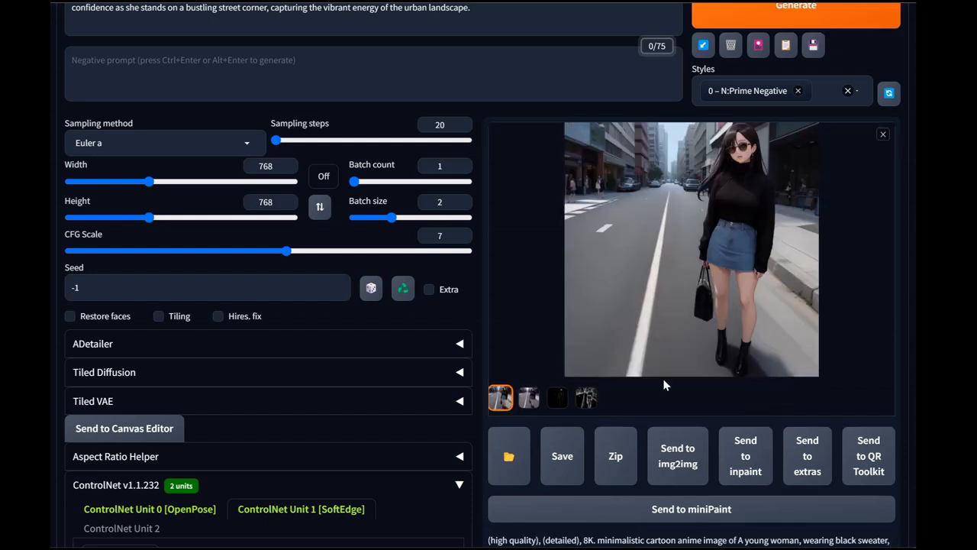
pyautogui.click(744, 191)
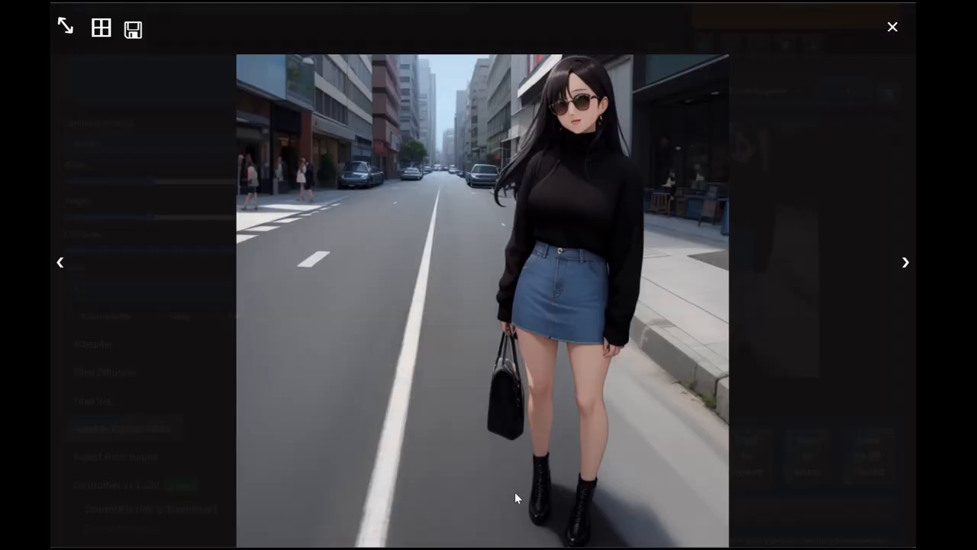
pyautogui.click(915, 269)
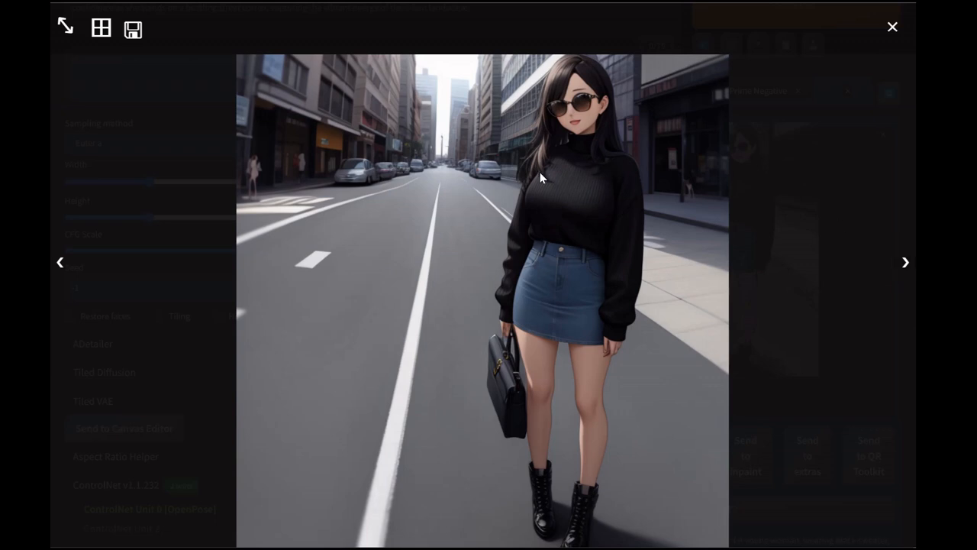
pyautogui.click(910, 266)
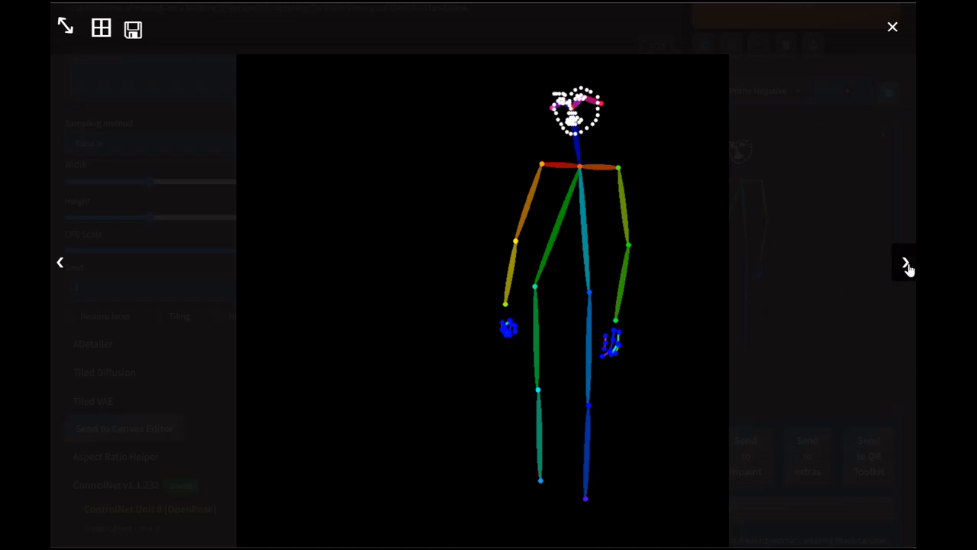
pyautogui.click(909, 268)
pyautogui.click(908, 267)
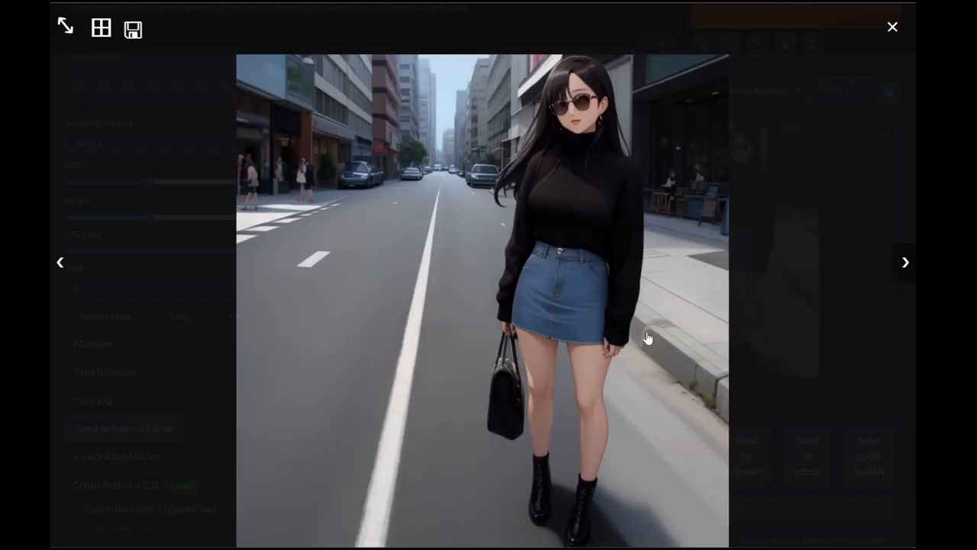
pyautogui.press('Escape')
pyautogui.scroll(-4, 149, 385)
pyautogui.scroll(-3, 159, 434)
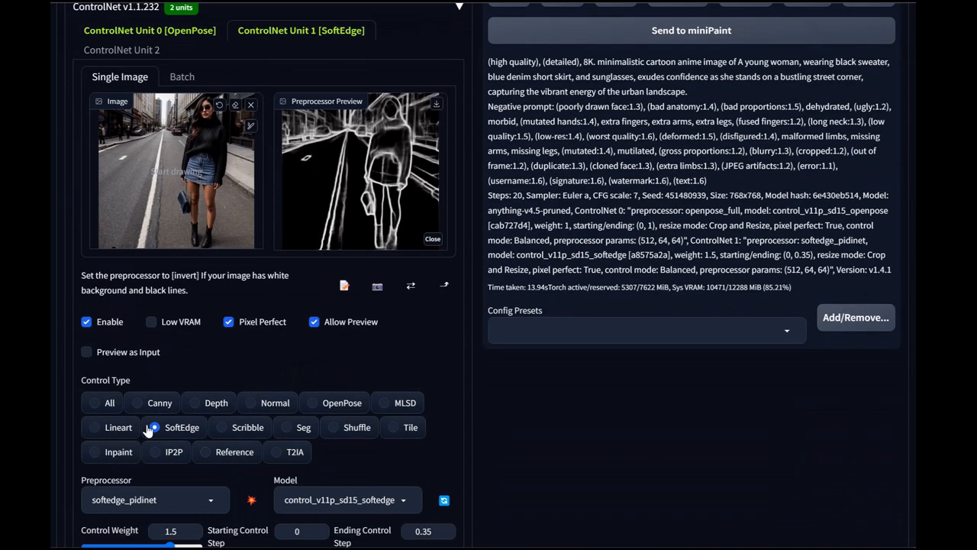
# Step: Regenerate the images with the SoftEdge unit's control weight set to 0.65 and view the first result enlarged
pyautogui.scroll(-1, 100, 457)
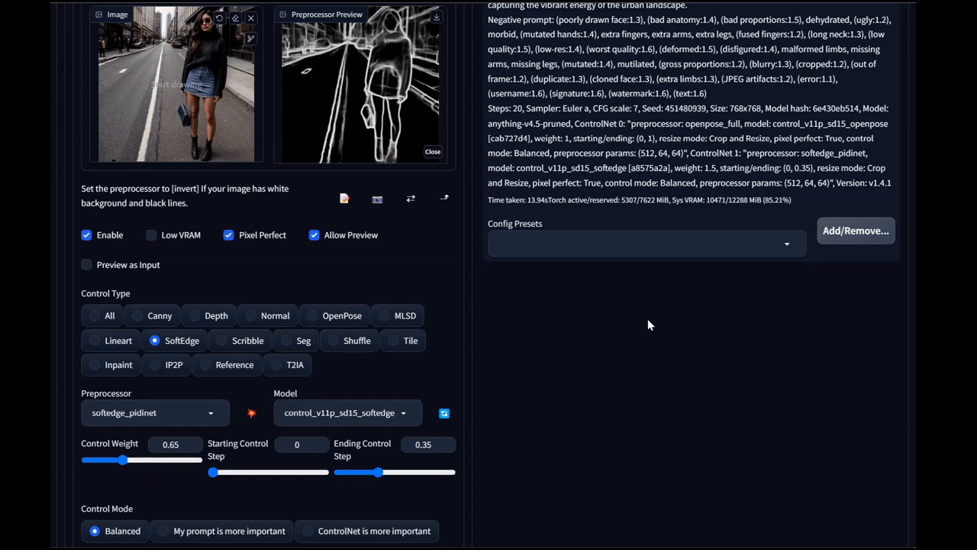
pyautogui.scroll(15, 648, 317)
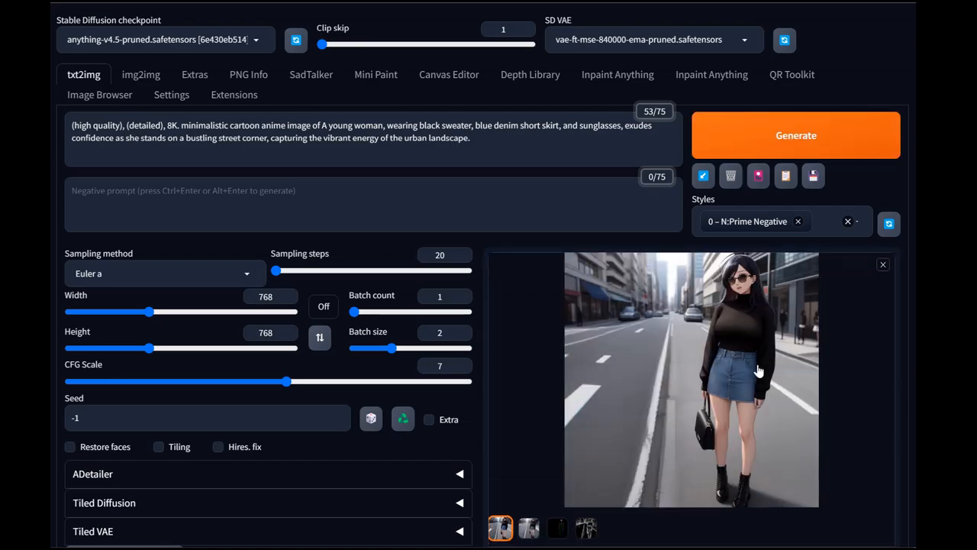
pyautogui.click(761, 353)
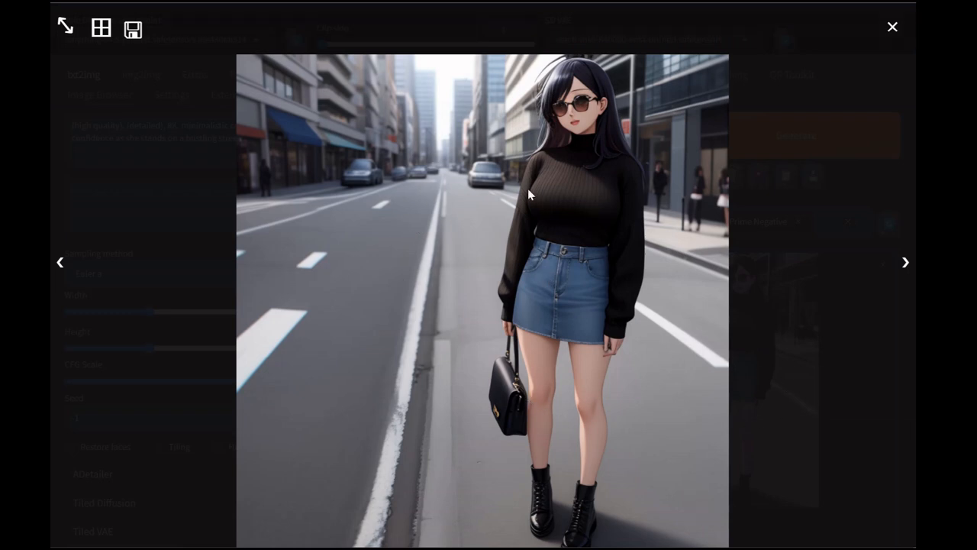
pyautogui.click(667, 327)
# Step: Generate a new batch with the SoftEdge unit's control weight set to 0.3 and examine both resulting images enlarged
pyautogui.scroll(-7, 601, 423)
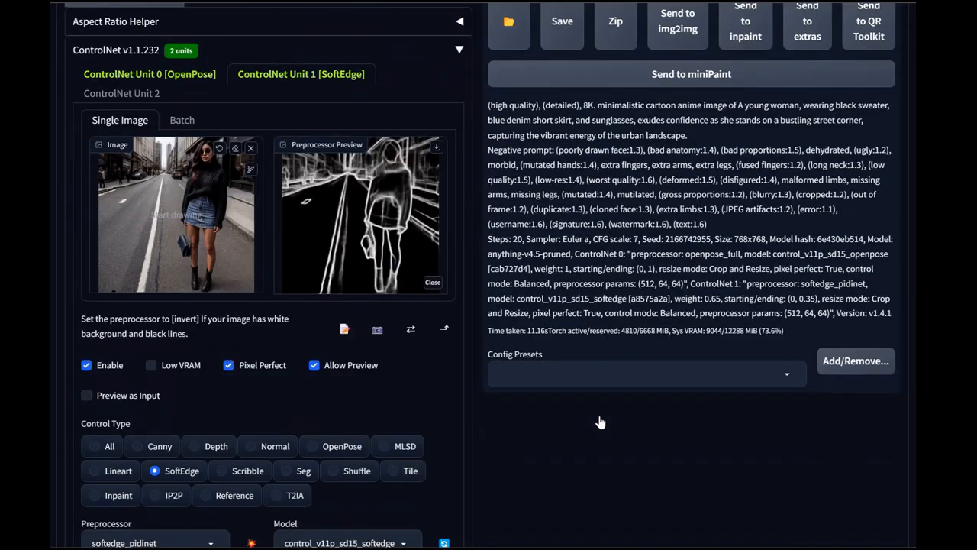
pyautogui.scroll(-5, 601, 422)
pyautogui.moveTo(121, 285)
pyautogui.mouseDown()
pyautogui.moveTo(92, 286)
pyautogui.moveTo(104, 289)
pyautogui.mouseUp()
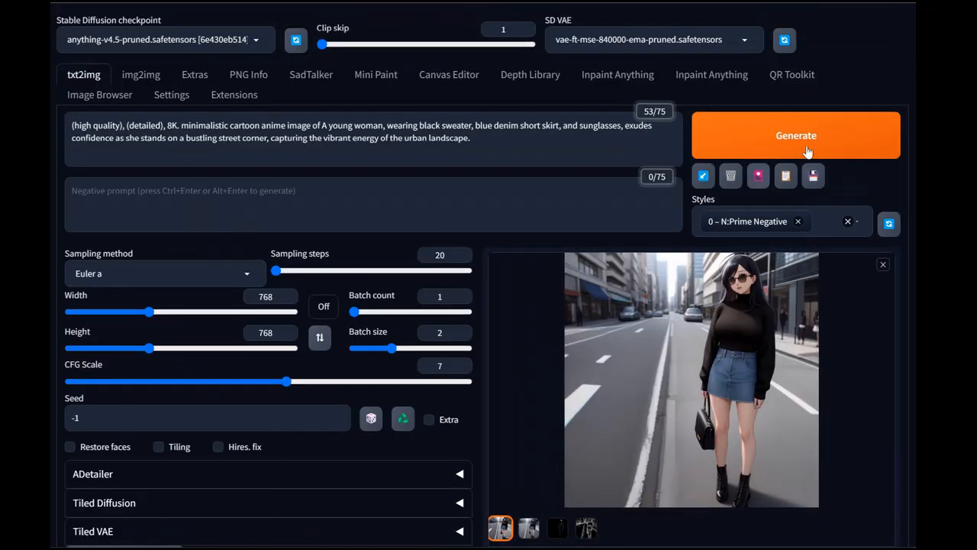
pyautogui.click(846, 141)
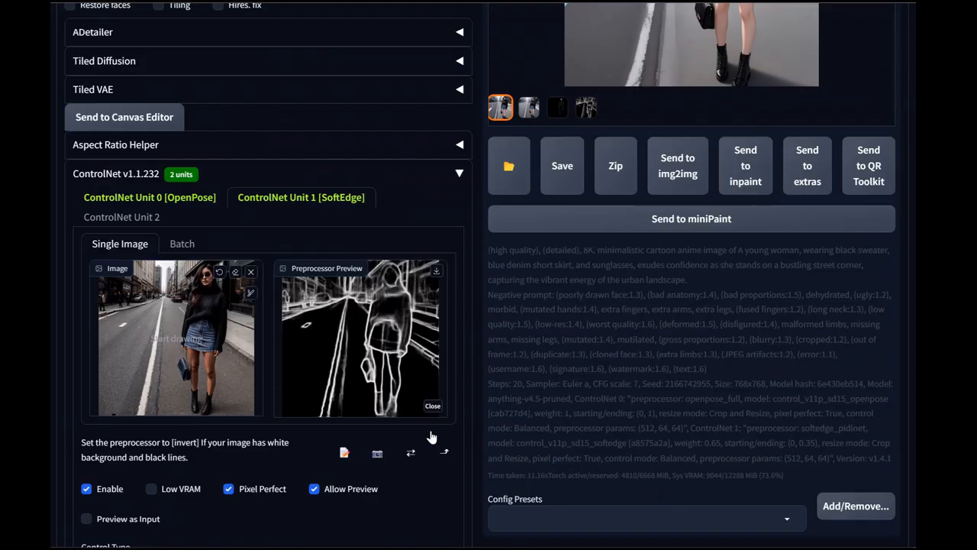
pyautogui.scroll(-8, 431, 436)
pyautogui.scroll(10, 431, 435)
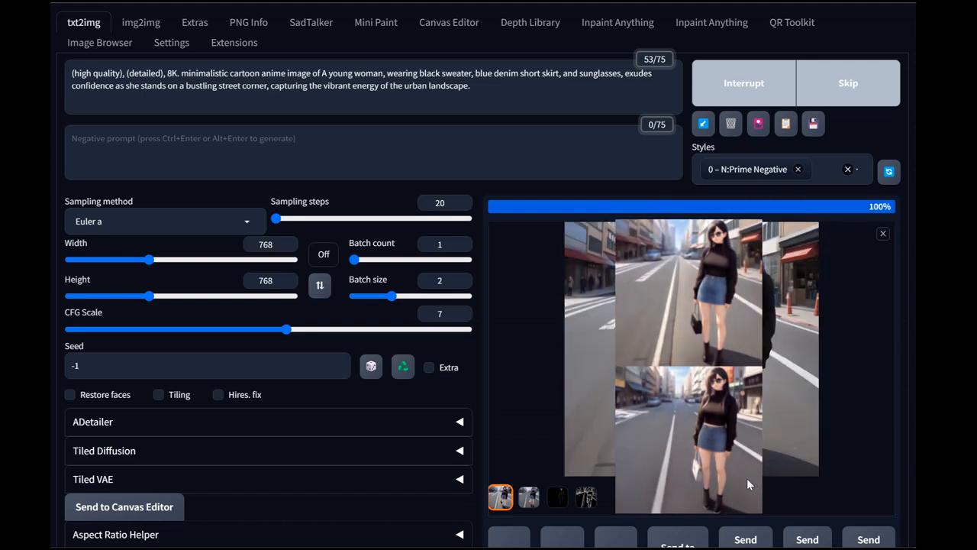
pyautogui.click(648, 424)
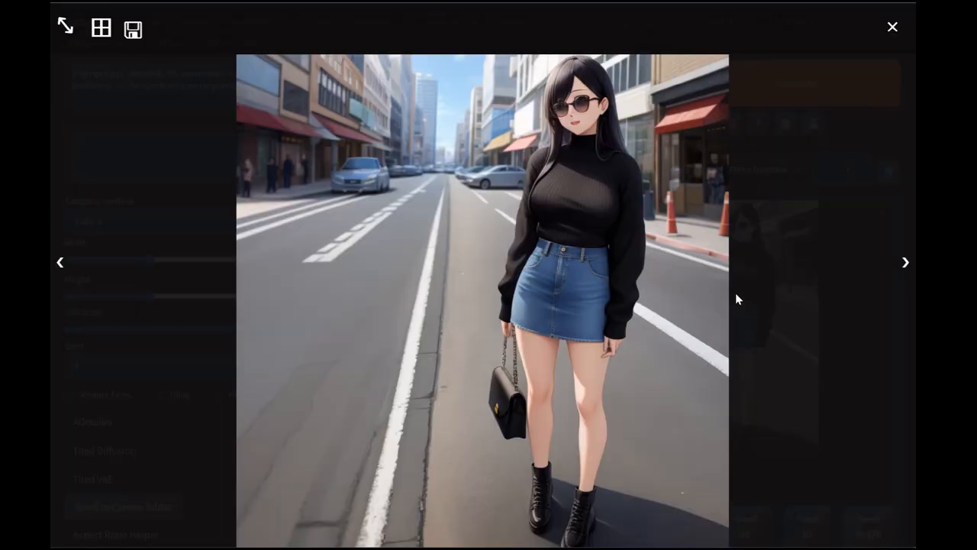
pyautogui.click(914, 264)
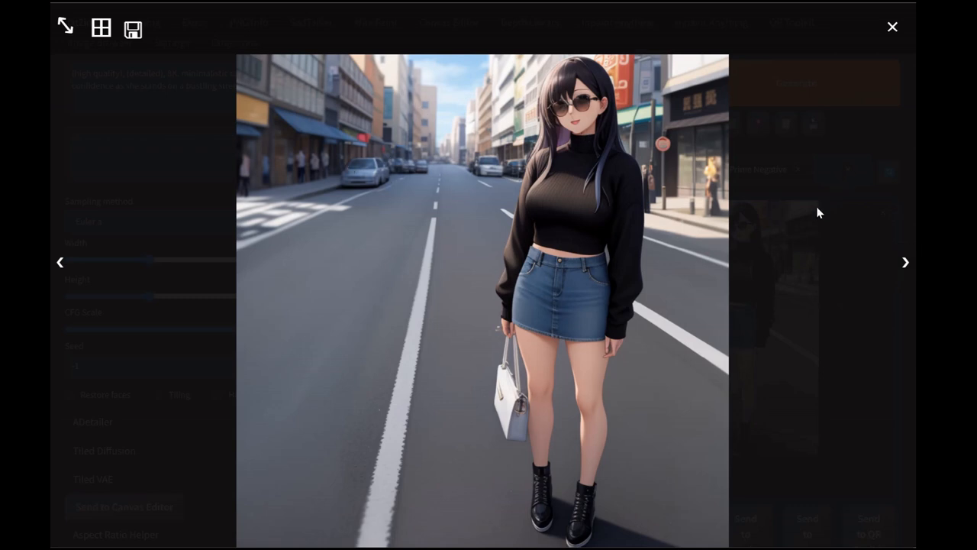
pyautogui.click(741, 364)
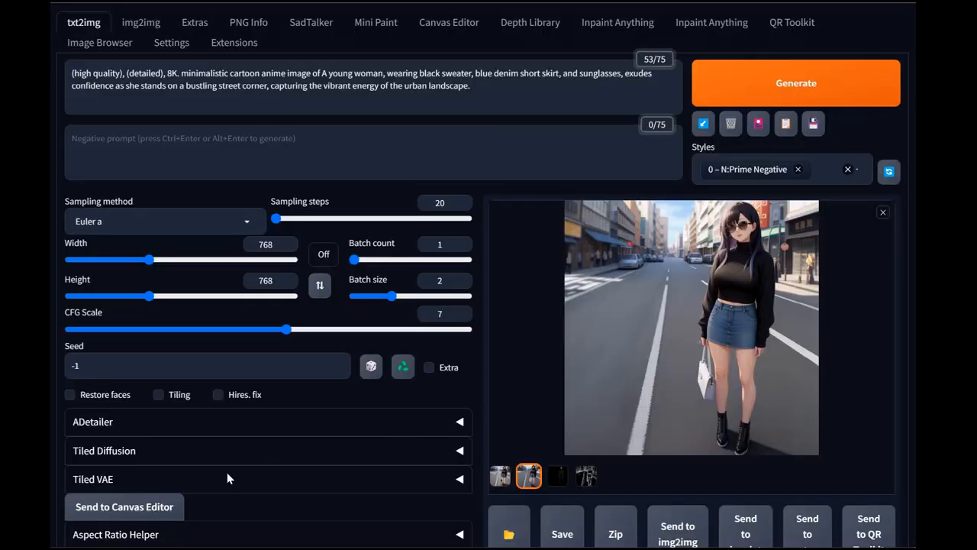
# Step: Switch the Stable Diffusion checkpoint to illuminuttyDiffusion_v111.safetensors
pyautogui.scroll(-3, 226, 471)
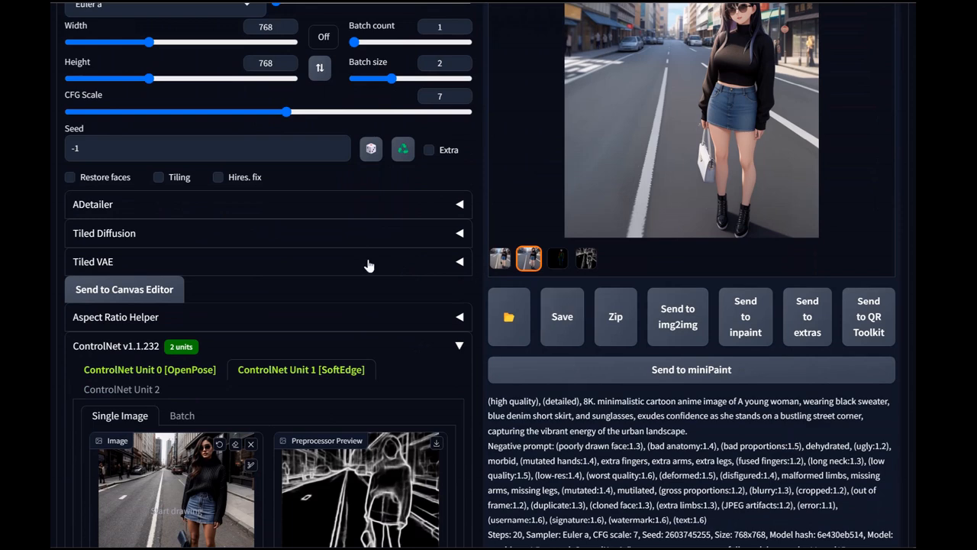
pyautogui.scroll(2, 369, 268)
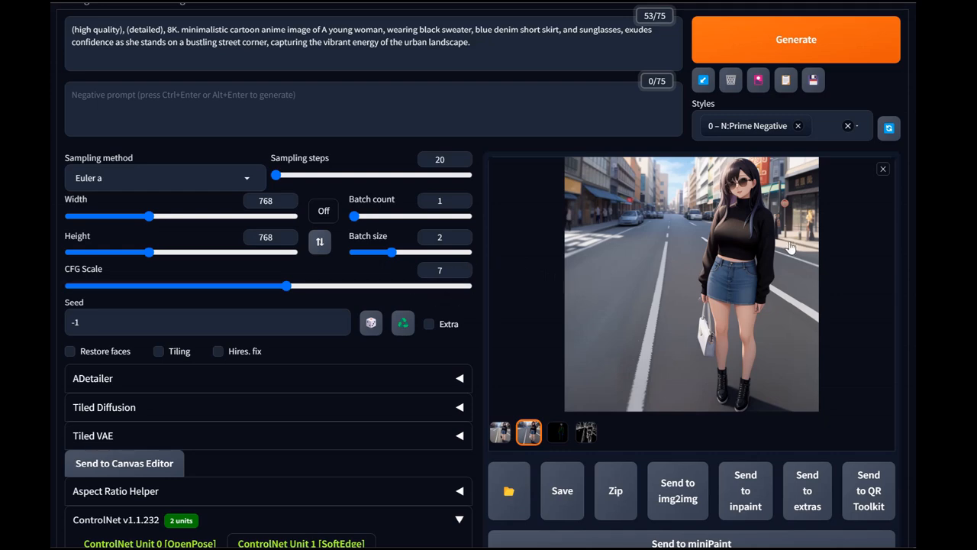
pyautogui.scroll(2, 293, 159)
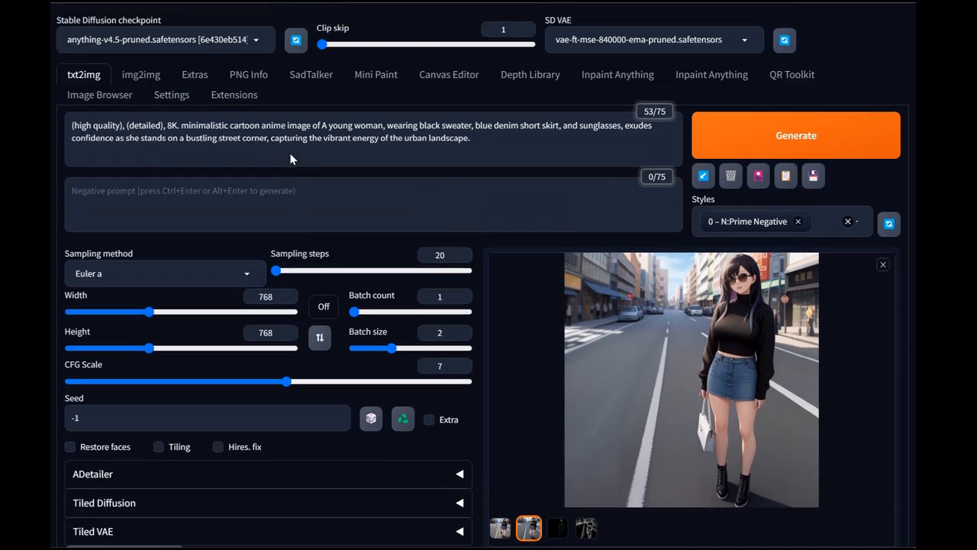
pyautogui.click(259, 40)
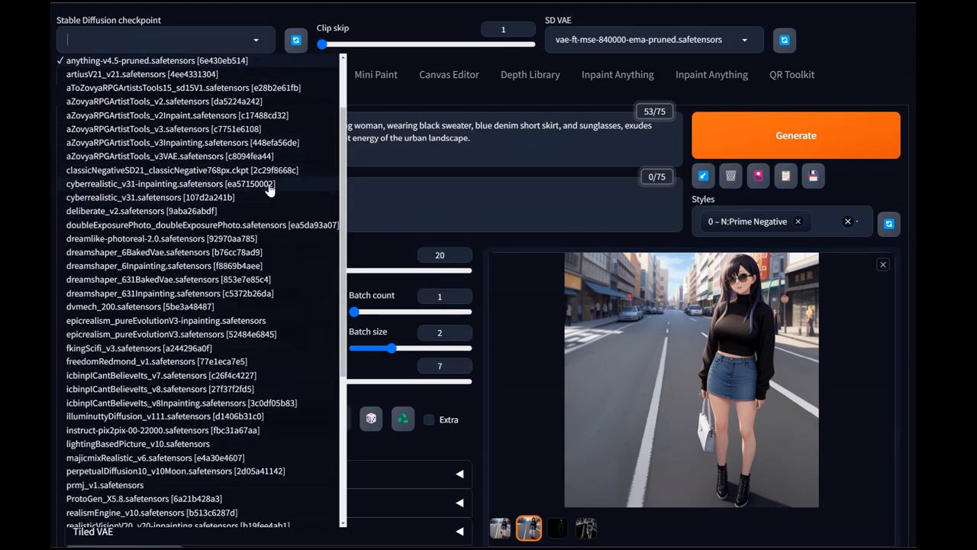
pyautogui.click(130, 423)
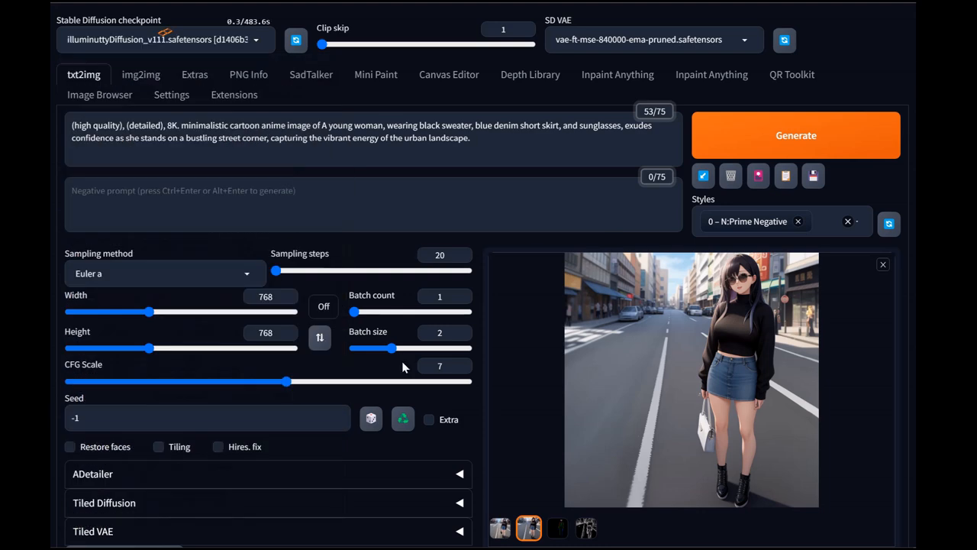
# Step: Remove "(high quality), (detailed), 8K. minimalistic cartoon anime" from the prompt and set the sampling method to DPM++ SDE Karras
pyautogui.scroll(-1, 129, 423)
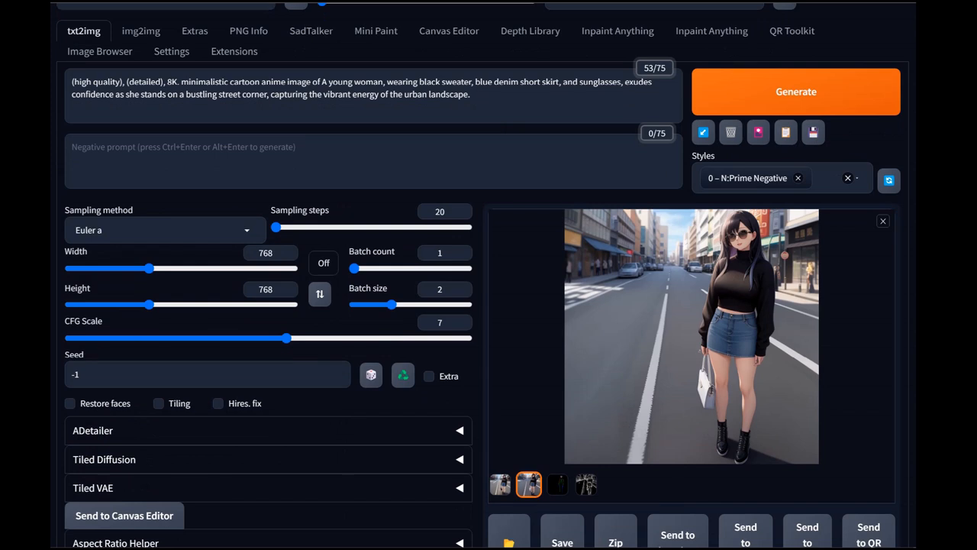
pyautogui.moveTo(286, 81); pyautogui.dragTo(653, 81)
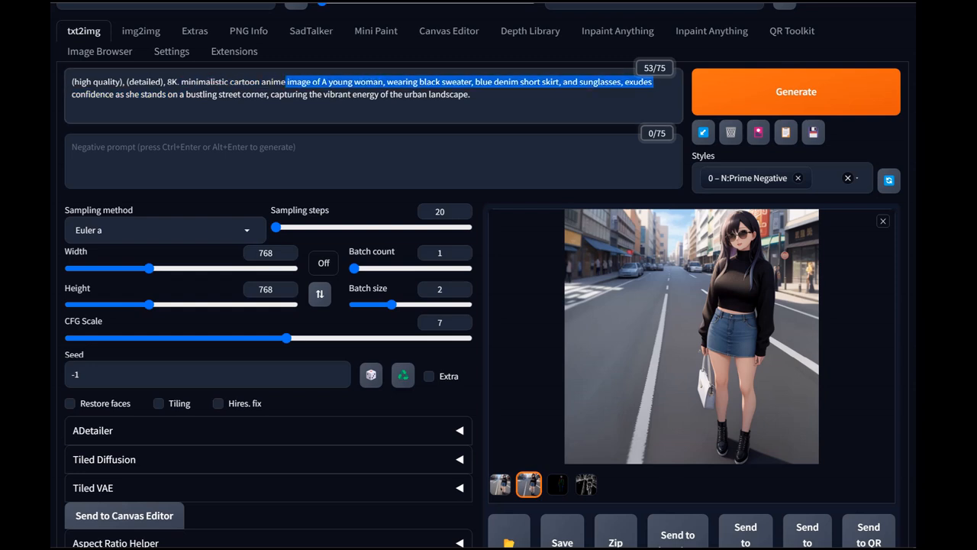
pyautogui.click(191, 81)
pyautogui.moveTo(287, 82); pyautogui.dragTo(73, 82)
pyautogui.press('BackSpace')
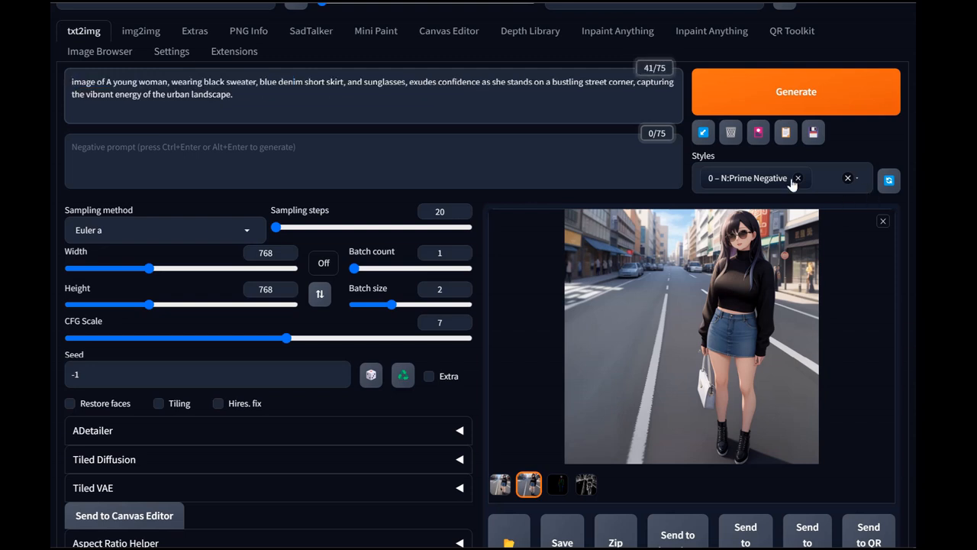
pyautogui.click(249, 229)
pyautogui.click(132, 296)
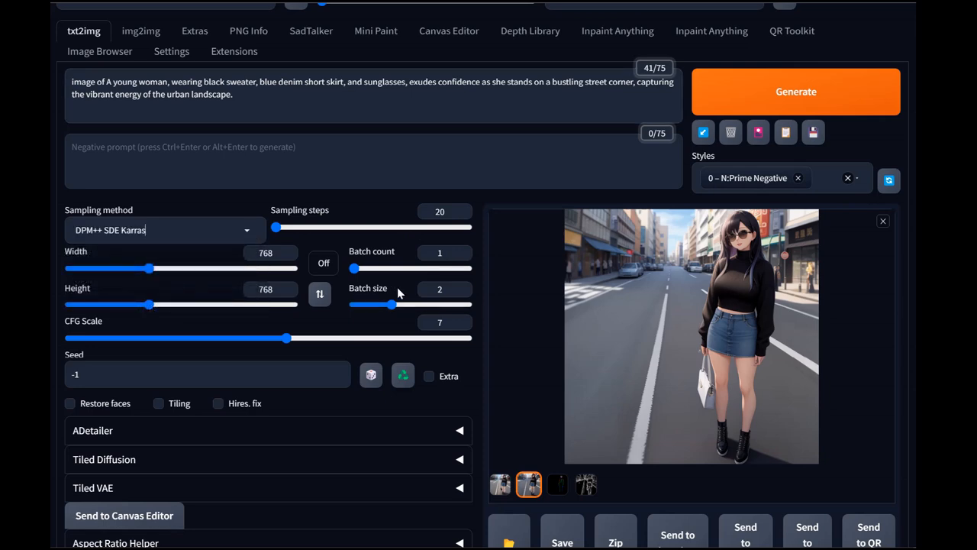
# Step: Disable the SoftEdge and OpenPose ControlNet units and collapse the ControlNet section
pyautogui.scroll(-3, 488, 306)
pyautogui.scroll(1, 489, 305)
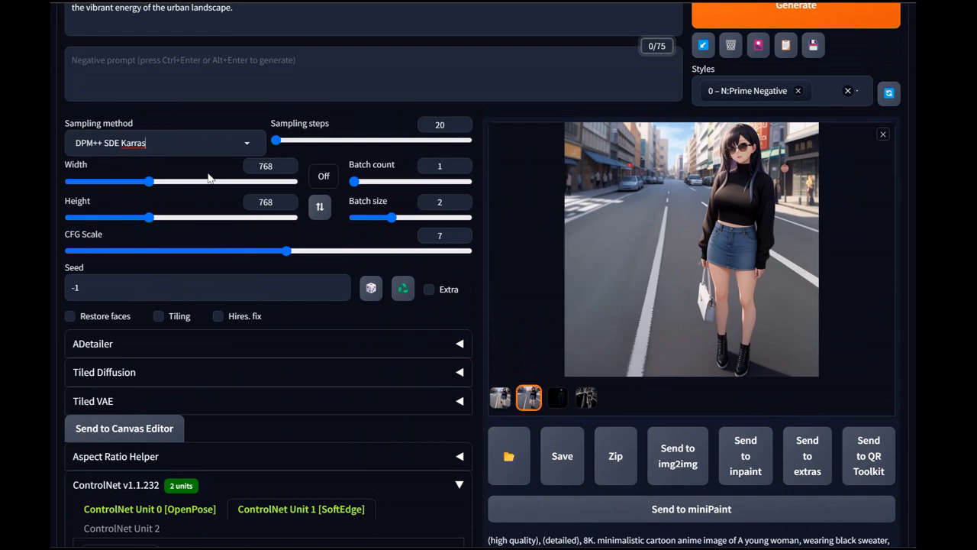
pyautogui.scroll(-2, 285, 353)
pyautogui.scroll(-1, 285, 357)
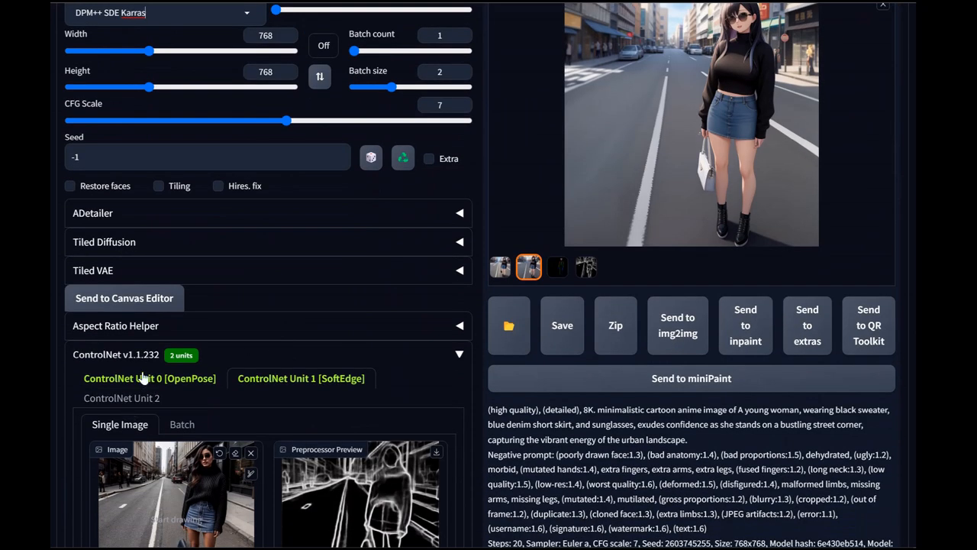
pyautogui.scroll(-4, 138, 377)
pyautogui.click(100, 414)
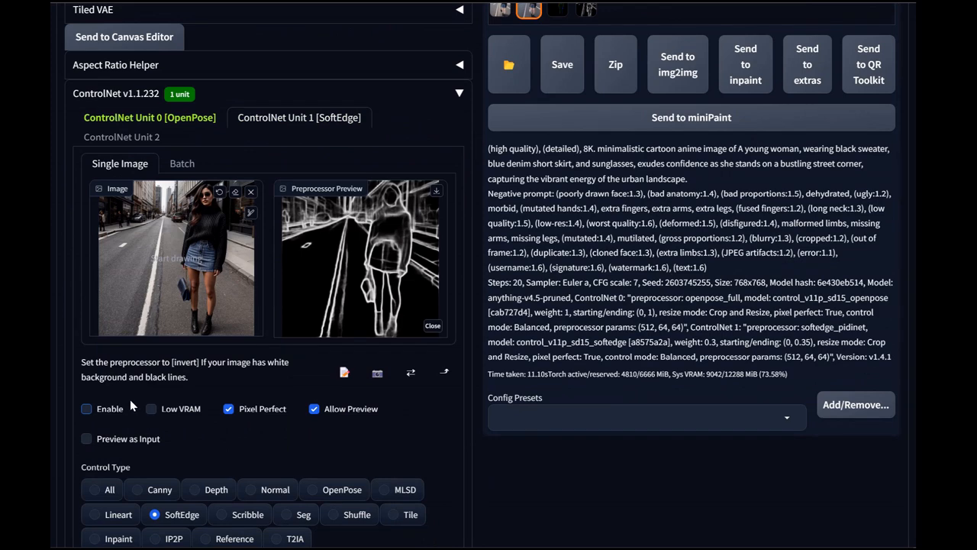
pyautogui.click(212, 120)
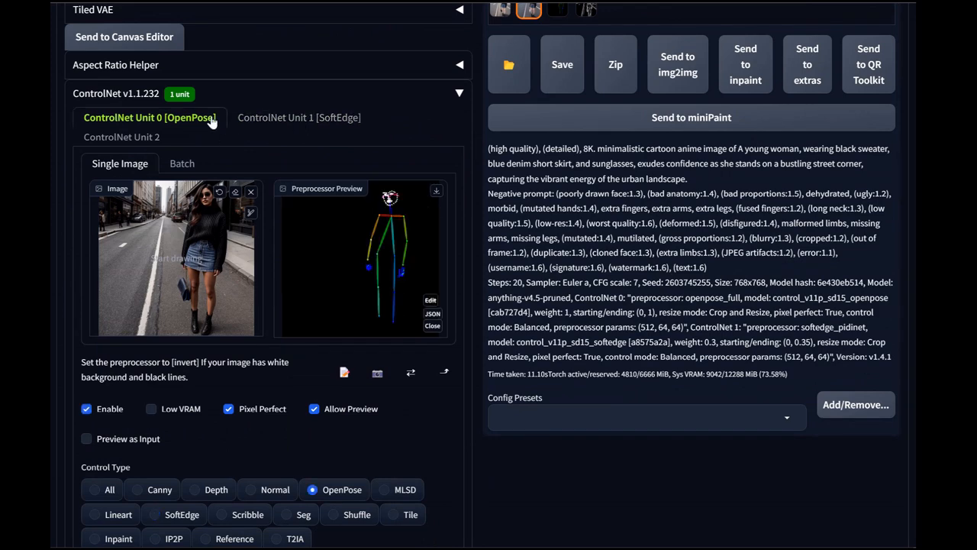
pyautogui.click(107, 410)
pyautogui.click(135, 95)
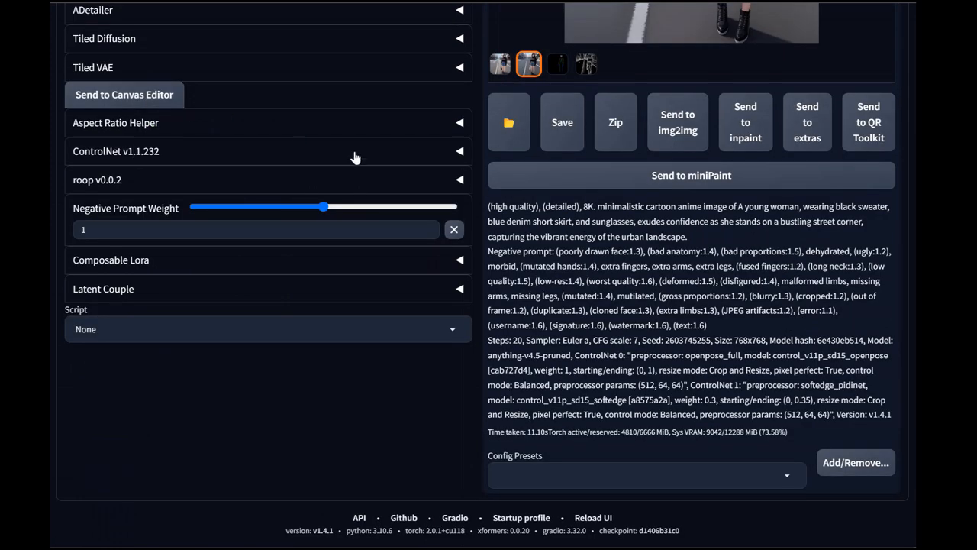
# Step: Check the ADetailer section and generate a batch from the shortened prompt without ControlNet
pyautogui.scroll(2, 94, 73)
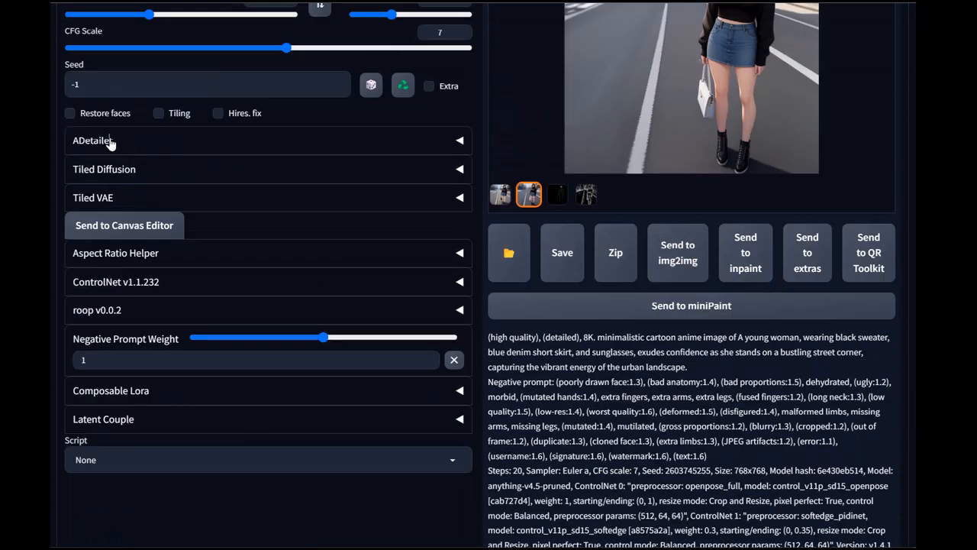
pyautogui.click(108, 140)
pyautogui.click(98, 141)
pyautogui.scroll(4, 658, 218)
pyautogui.click(829, 153)
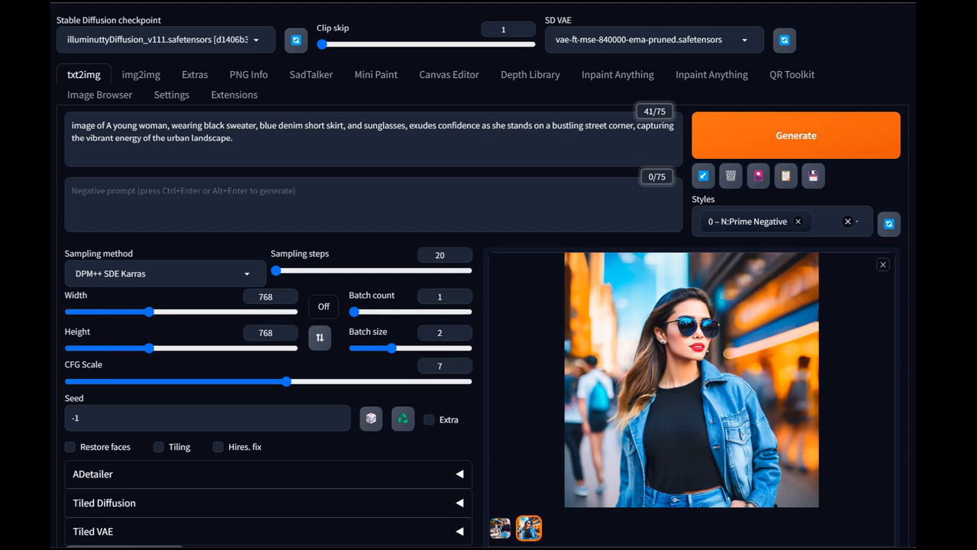
# Step: Delete "wearing black sweater, blue denim short skirt, and sunglasses," from the prompt, then generate a new batch and view the result enlarged
pyautogui.moveTo(410, 125); pyautogui.dragTo(171, 125)
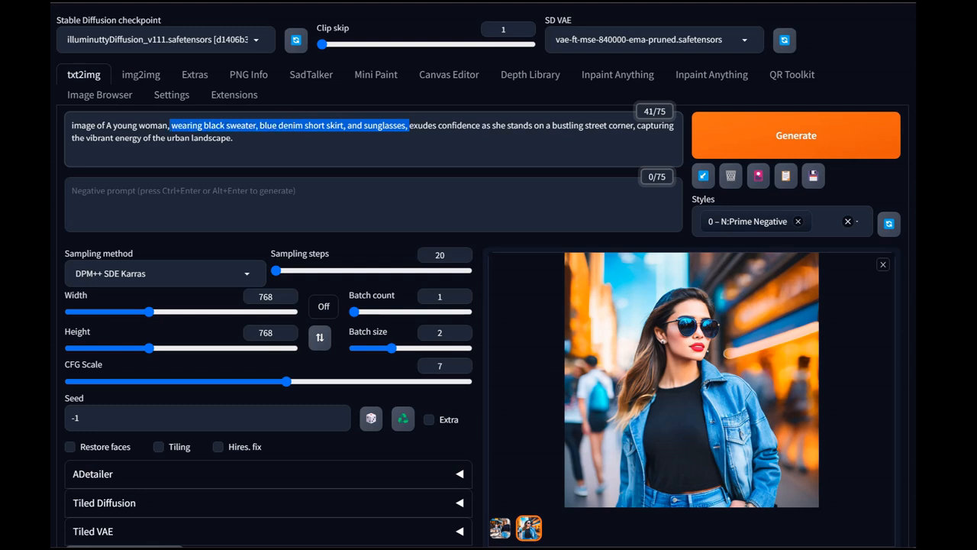
pyautogui.press('BackSpace')
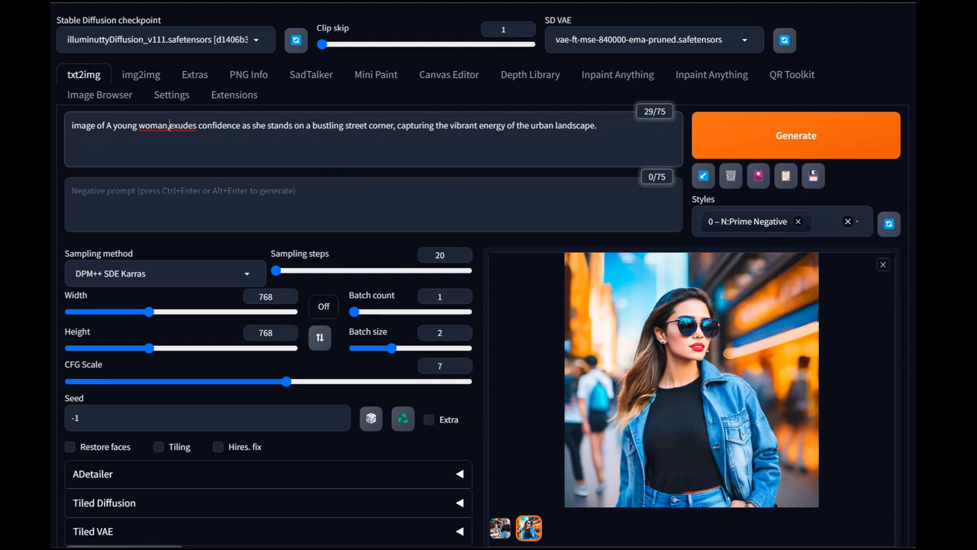
pyautogui.click(851, 135)
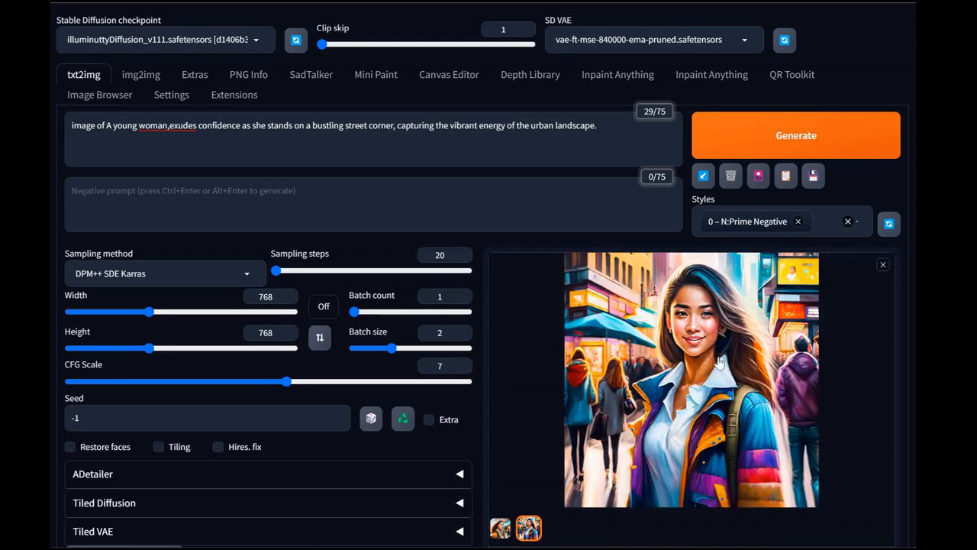
pyautogui.click(719, 363)
pyautogui.click(625, 370)
# Step: Rewrite the prompt as "image of A young woman walking down a city street with cars and traffic" and highlight its subject, action and setting
pyautogui.moveTo(597, 125); pyautogui.dragTo(171, 125)
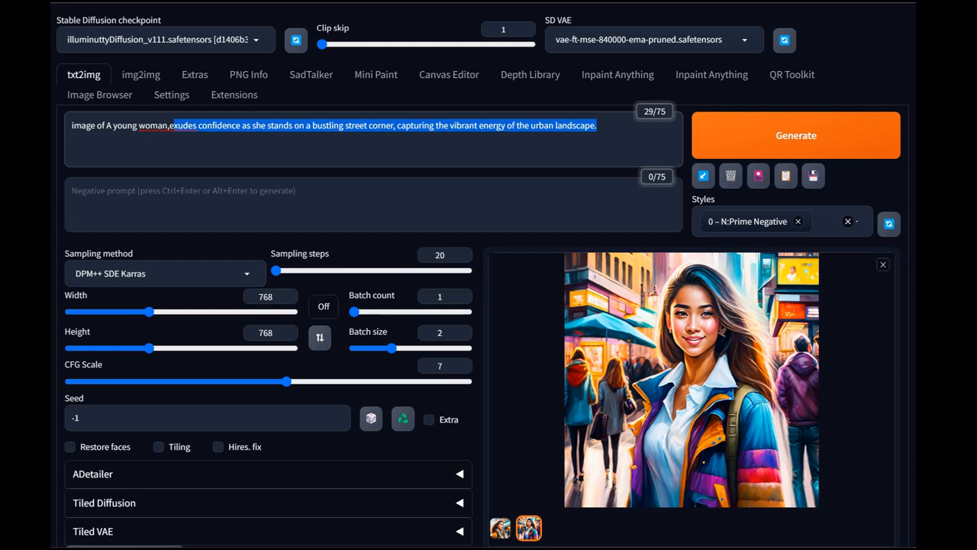
pyautogui.write('walk')
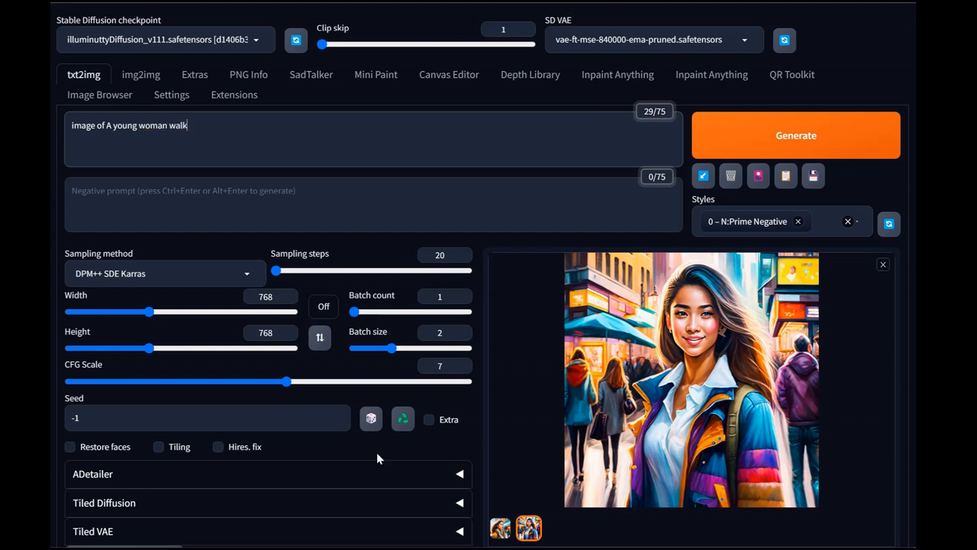
pyautogui.write('ing down a city street with ')
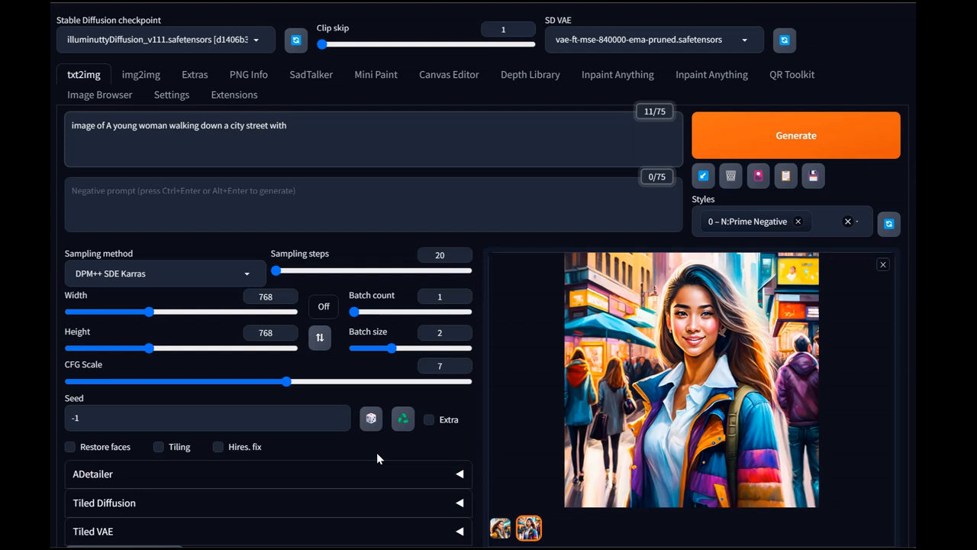
pyautogui.write('cars and traffic')
pyautogui.moveTo(169, 125); pyautogui.dragTo(72, 125)
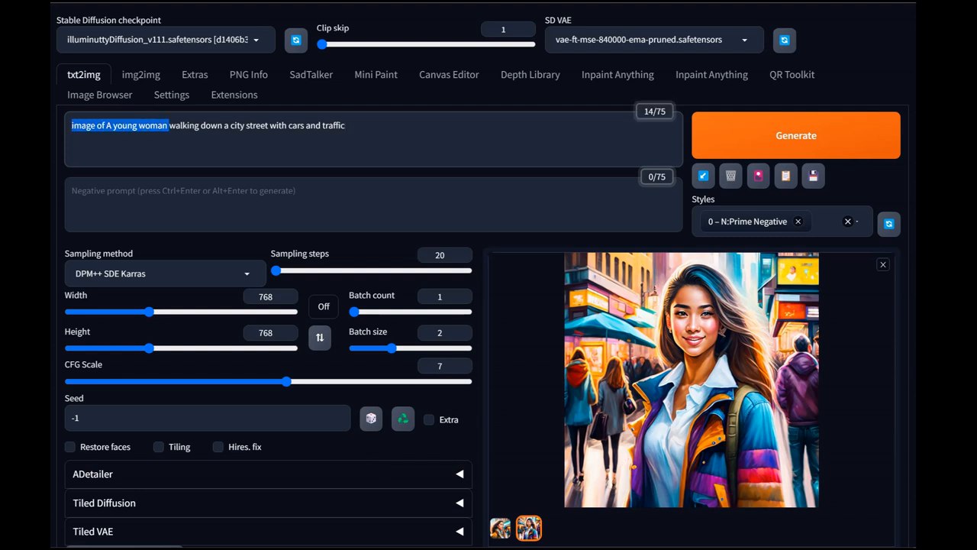
pyautogui.moveTo(170, 125); pyautogui.dragTo(222, 125)
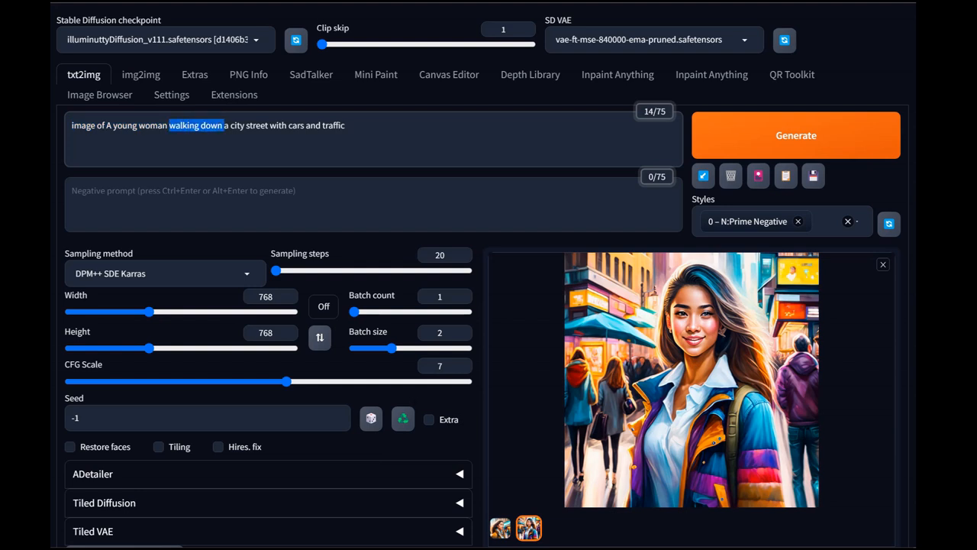
pyautogui.moveTo(222, 126); pyautogui.dragTo(345, 125)
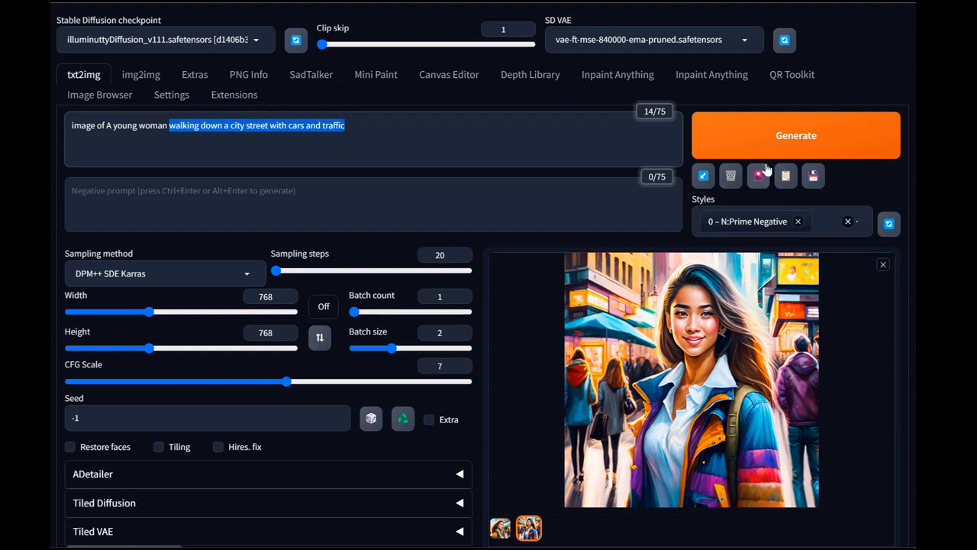
# Step: Generate a batch from the city street prompt and view the first resulting image enlarged
pyautogui.click(782, 126)
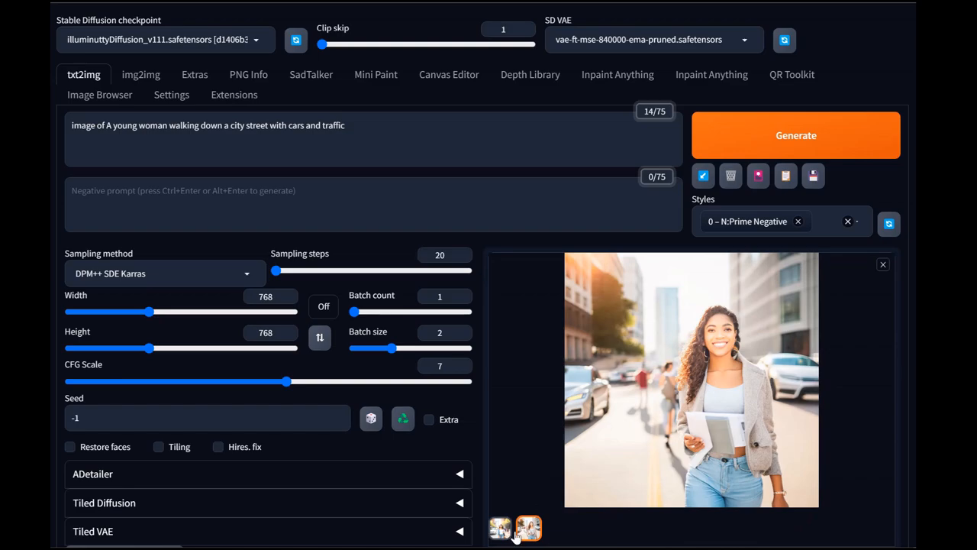
pyautogui.click(510, 533)
pyautogui.click(695, 374)
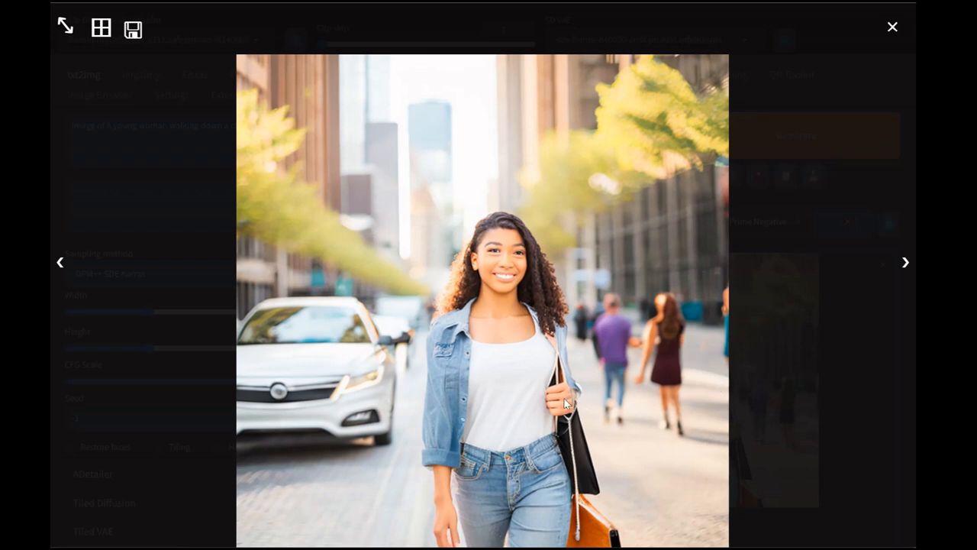
pyautogui.click(687, 403)
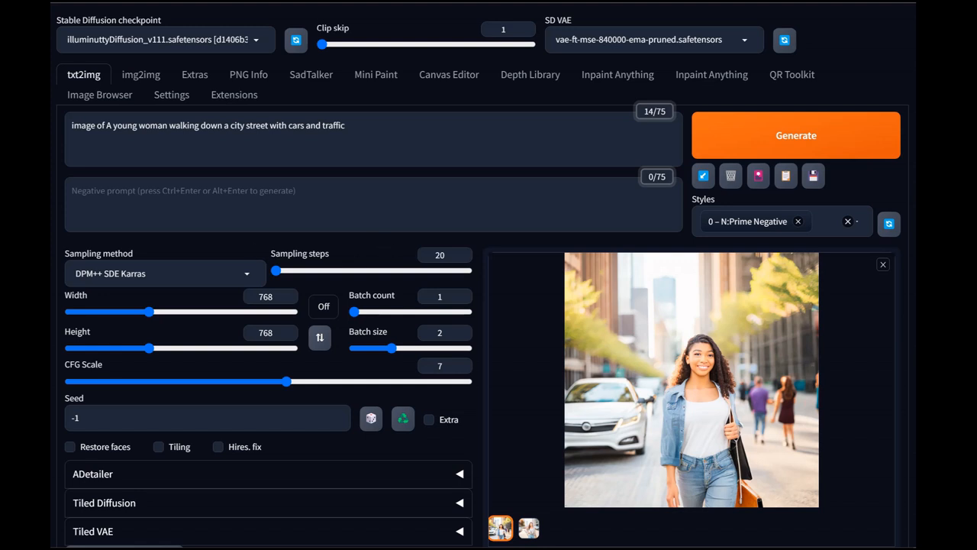
# Step: Look through the list of available Stable Diffusion checkpoints without changing the selected model
pyautogui.click(260, 43)
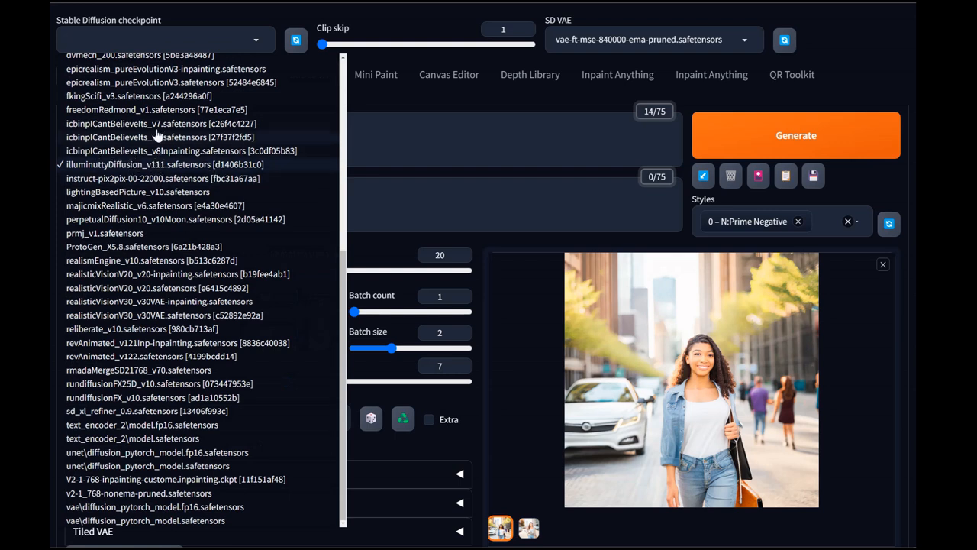
pyautogui.scroll(4, 164, 142)
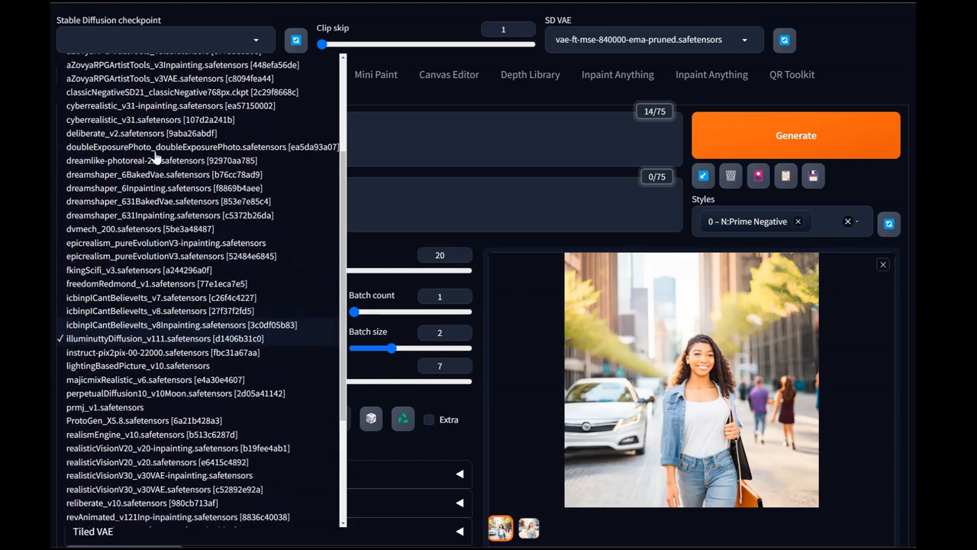
pyautogui.scroll(4, 104, 155)
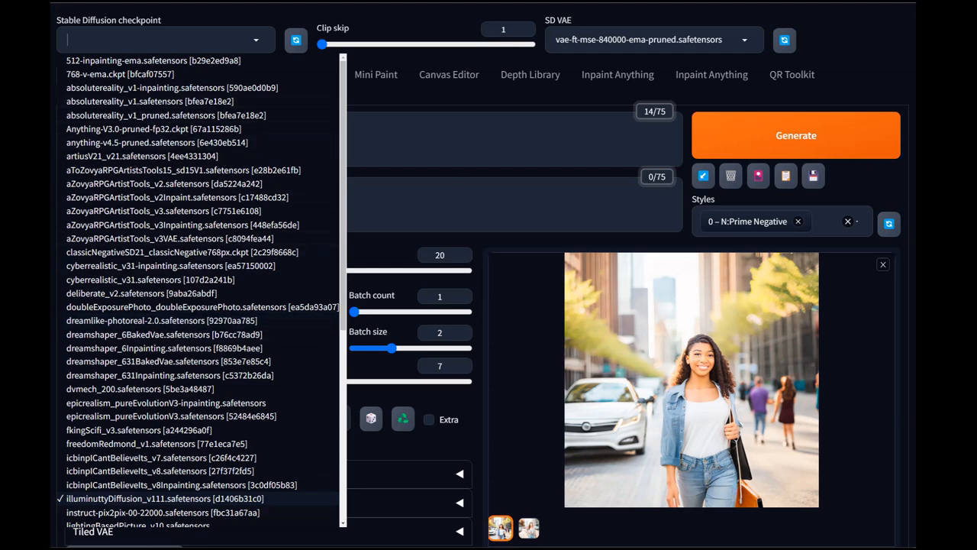
pyautogui.click(397, 131)
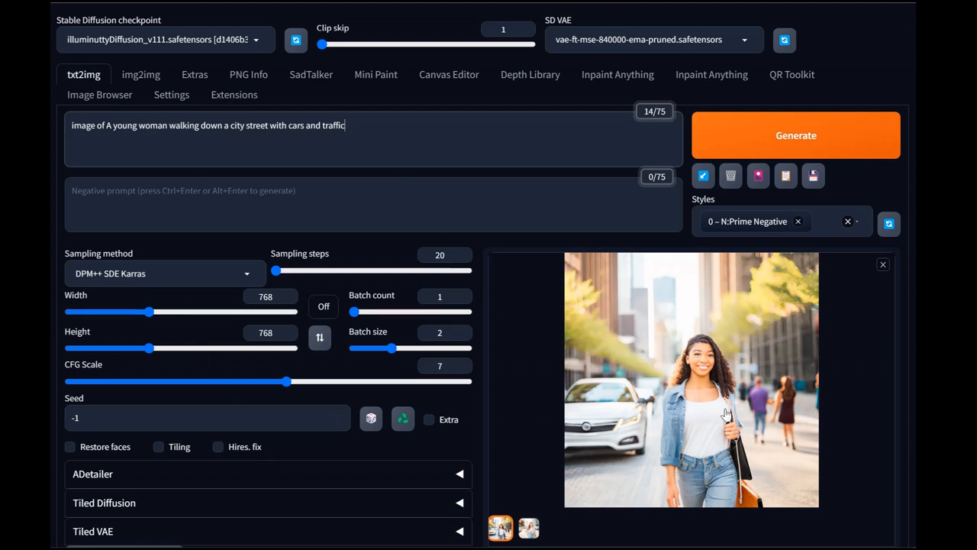
# Step: Set the aspect ratio to 5:4 and the batch size to 1, then generate an image
pyautogui.click(324, 306)
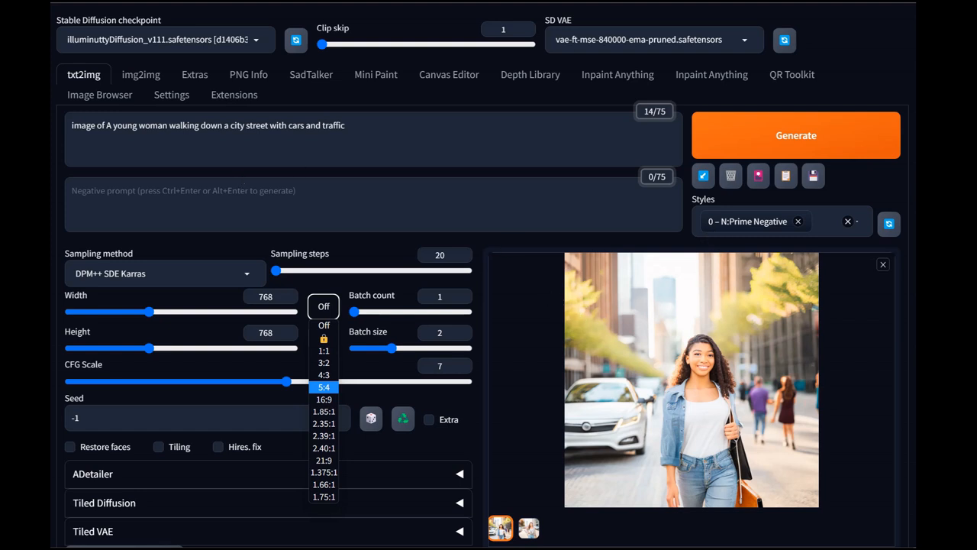
pyautogui.click(333, 392)
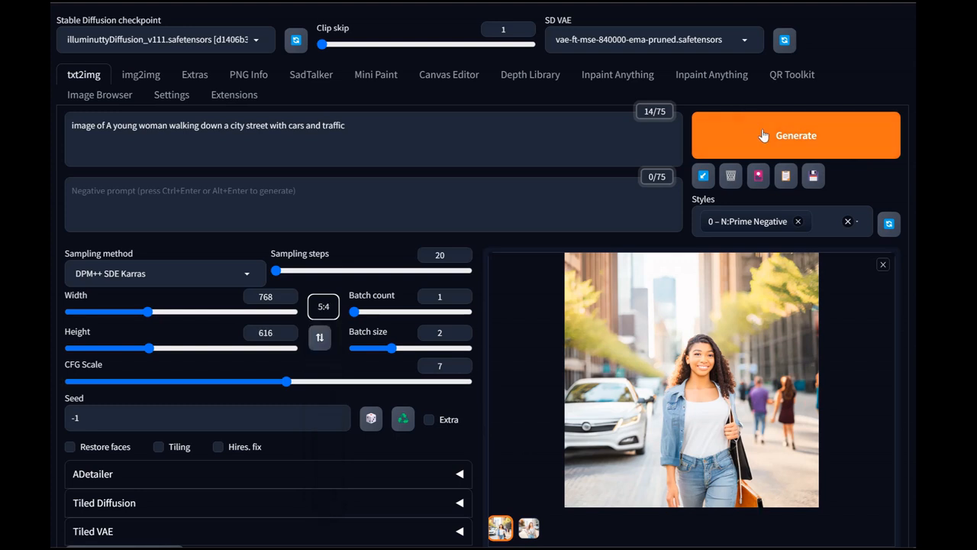
pyautogui.moveTo(403, 348); pyautogui.dragTo(354, 349)
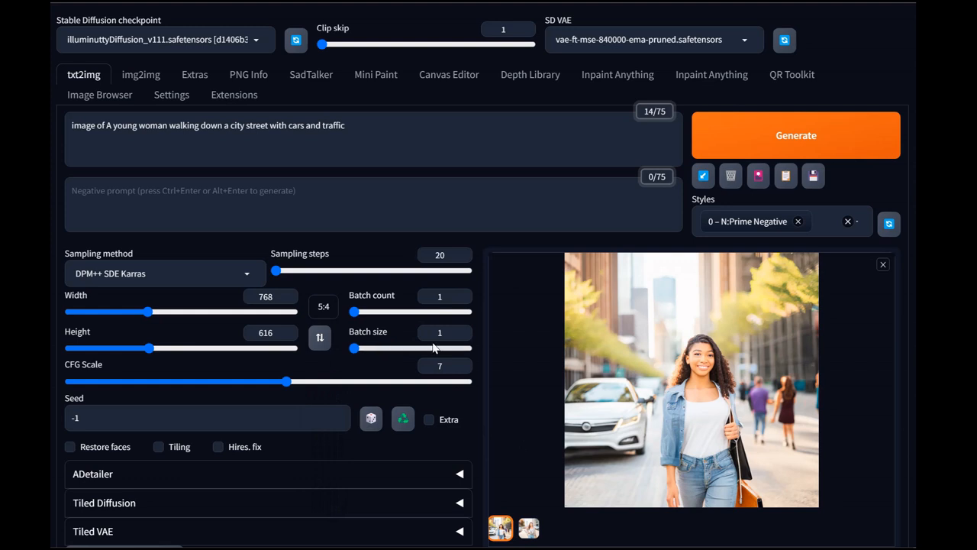
pyautogui.hotkey('ctrl', 'Return')
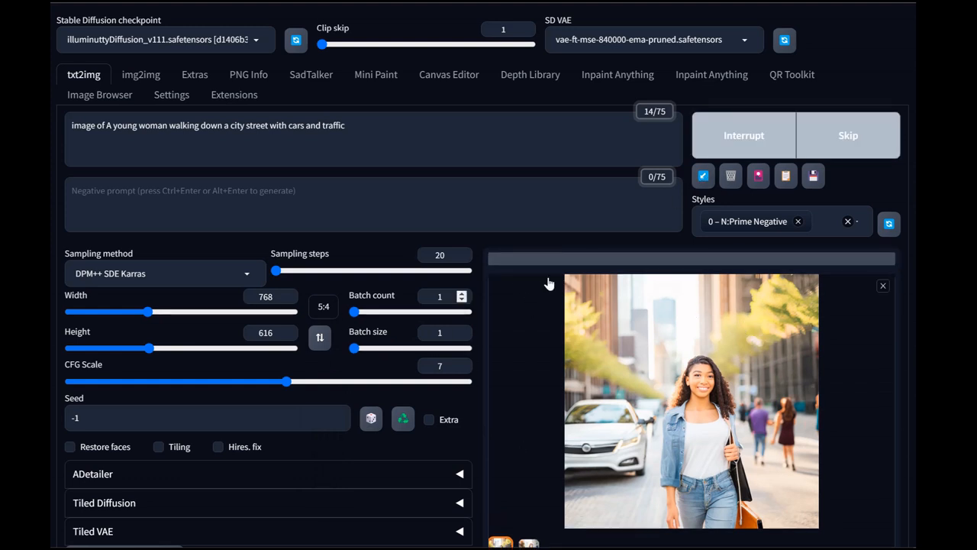
pyautogui.click(750, 142)
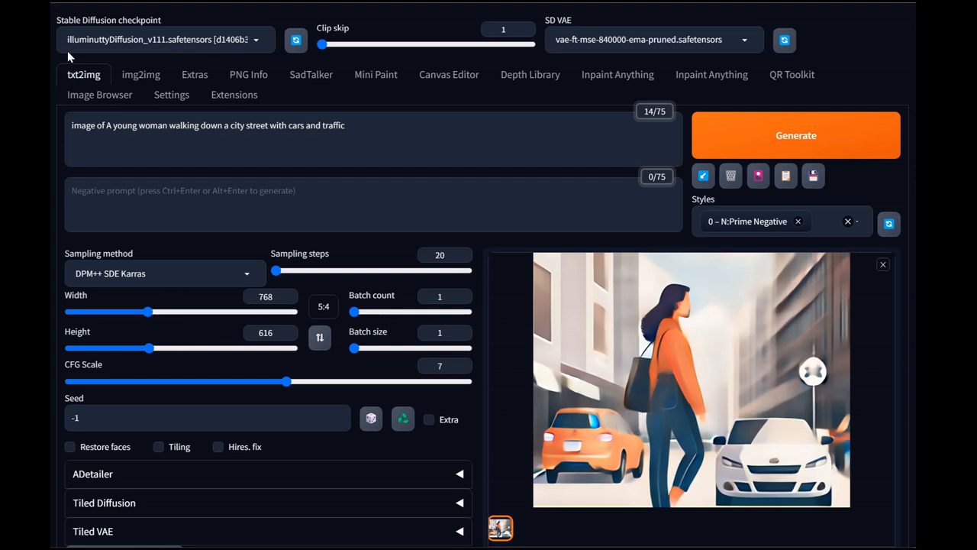
# Step: Replace "image" with "photo" at the start of the prompt, so it begins "photo of A young woman"
pyautogui.click(72, 125)
pyautogui.write('photo of')
pyautogui.press('BackSpace')
pyautogui.press('BackSpace')
pyautogui.press('Delete')
pyautogui.press('Delete')
pyautogui.press('Delete')
pyautogui.press('Delete')
pyautogui.press('Delete')
pyautogui.press('Delete')
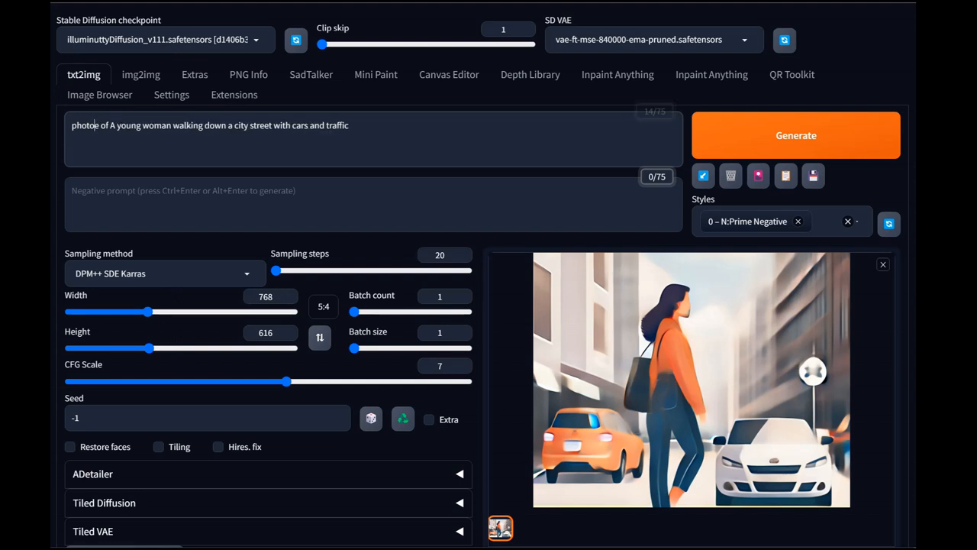
# Step: Swap width and height to a 4:5 portrait format of 616 by 768 and generate an image
pyautogui.click(323, 343)
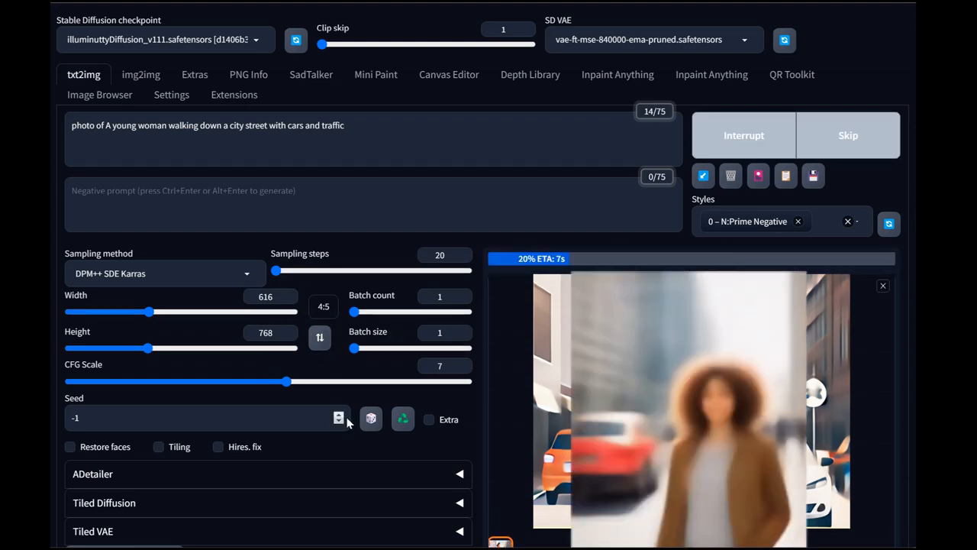
pyautogui.scroll(-2, 661, 394)
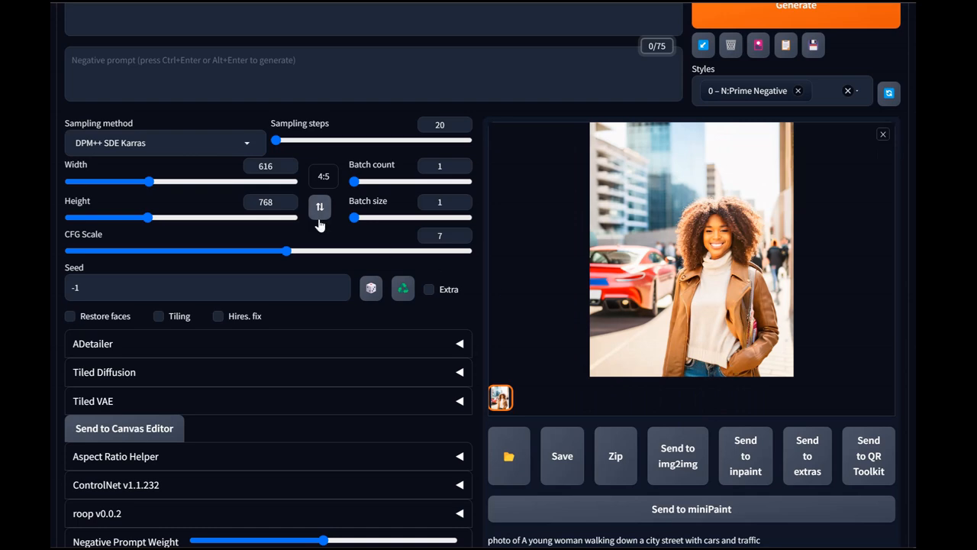
pyautogui.scroll(2, 221, 162)
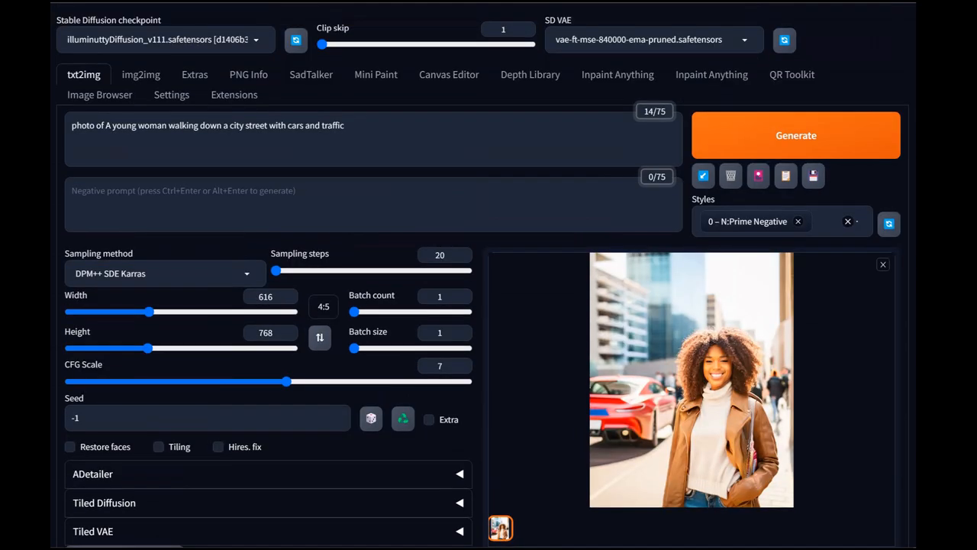
# Step: Set the aspect ratio to 9:16 and generate another image from the photo prompt
pyautogui.scroll(-2, 329, 267)
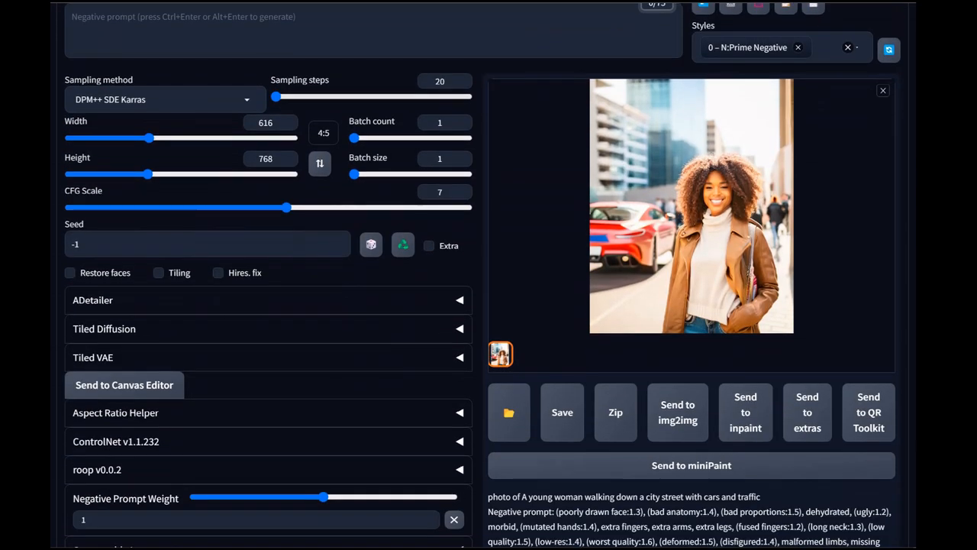
pyautogui.click(329, 134)
pyautogui.click(333, 226)
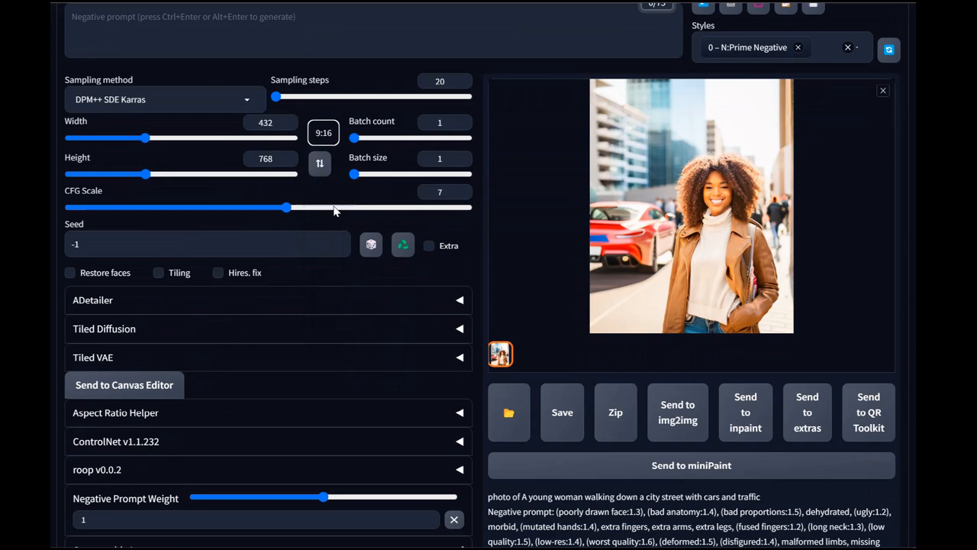
pyautogui.scroll(2, 843, 150)
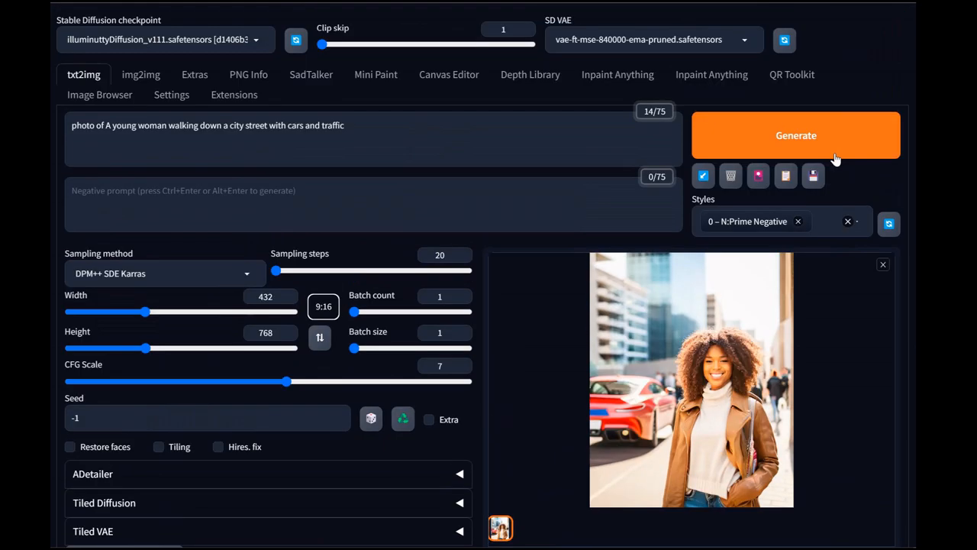
pyautogui.hotkey('ctrl', 'Return')
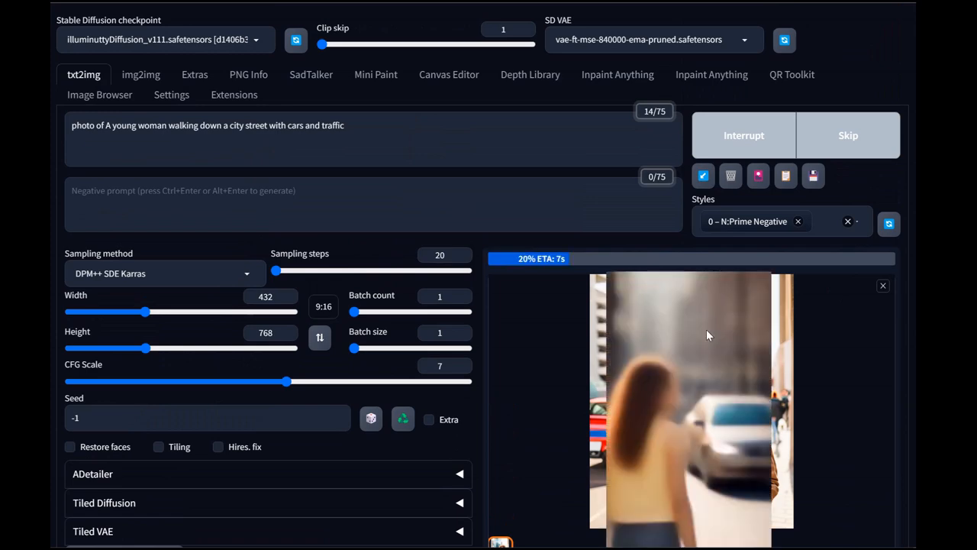
pyautogui.scroll(-2, 739, 372)
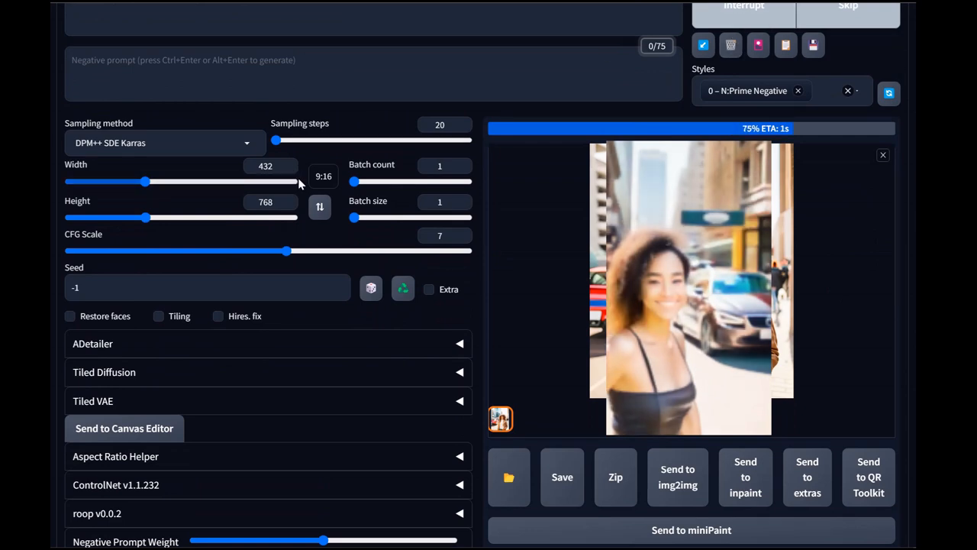
pyautogui.scroll(2, 733, 47)
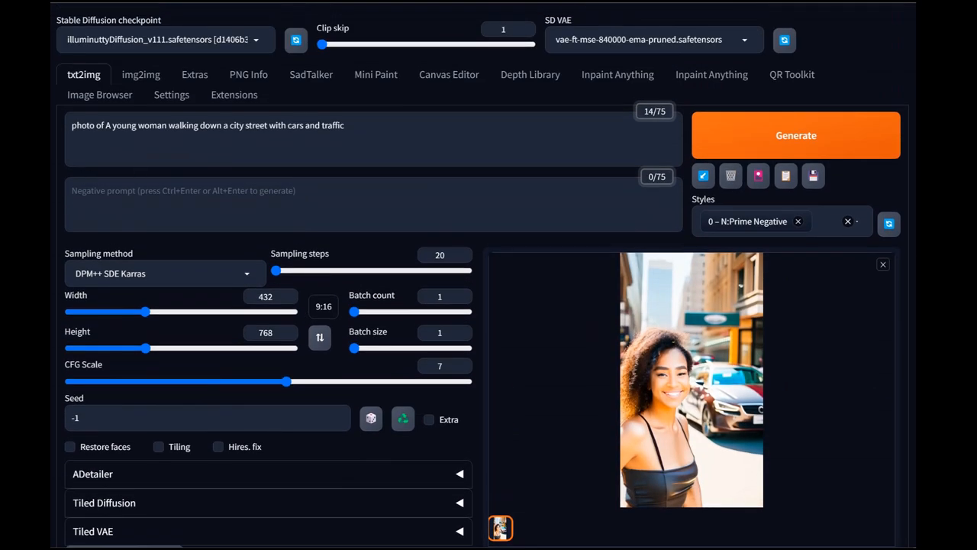
# Step: Copy the whole prompt, switch to ChatGPT, replace the last message's text with it and resubmit the message
pyautogui.click(344, 125)
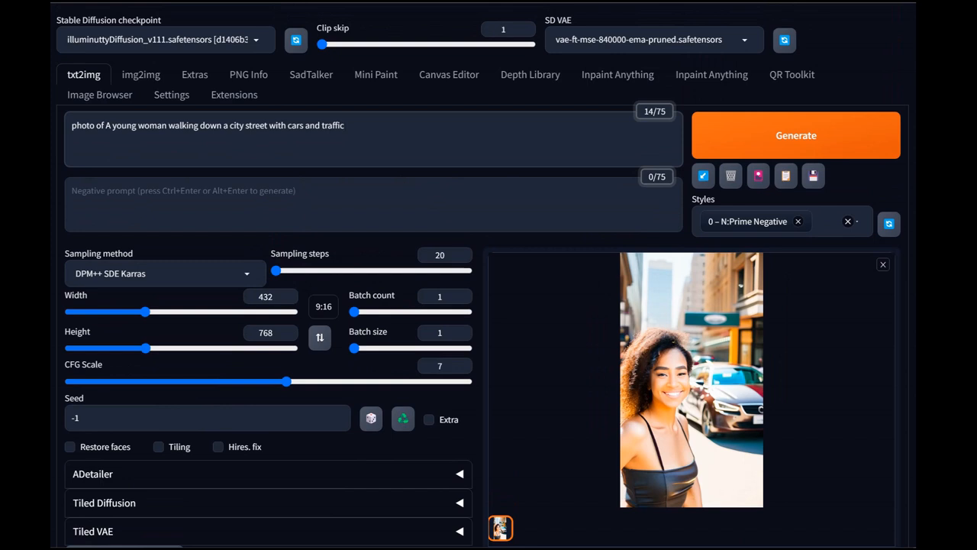
pyautogui.moveTo(344, 125); pyautogui.dragTo(61, 121)
pyautogui.hotkey('ctrl', 'c')
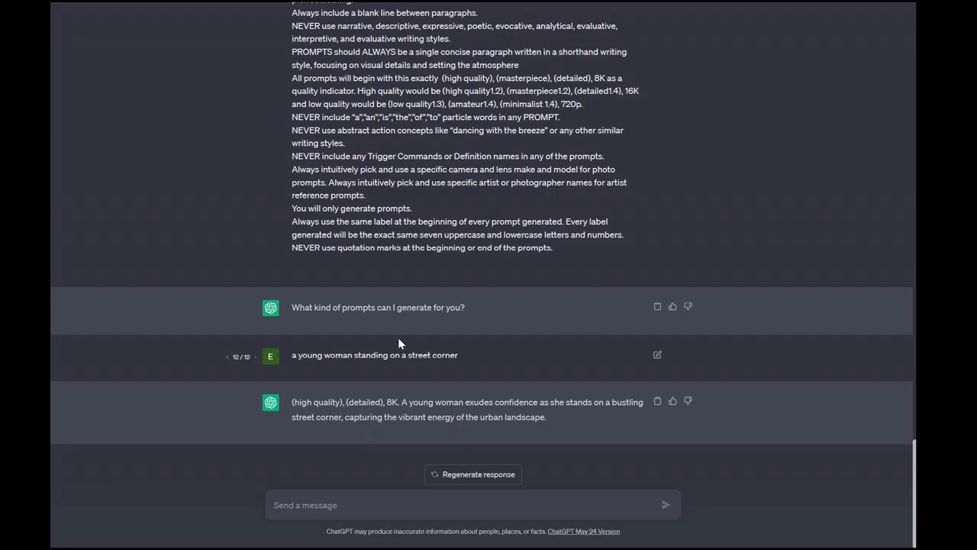
pyautogui.click(655, 356)
pyautogui.hotkey('ctrl', 'a')
pyautogui.hotkey('ctrl', 'v')
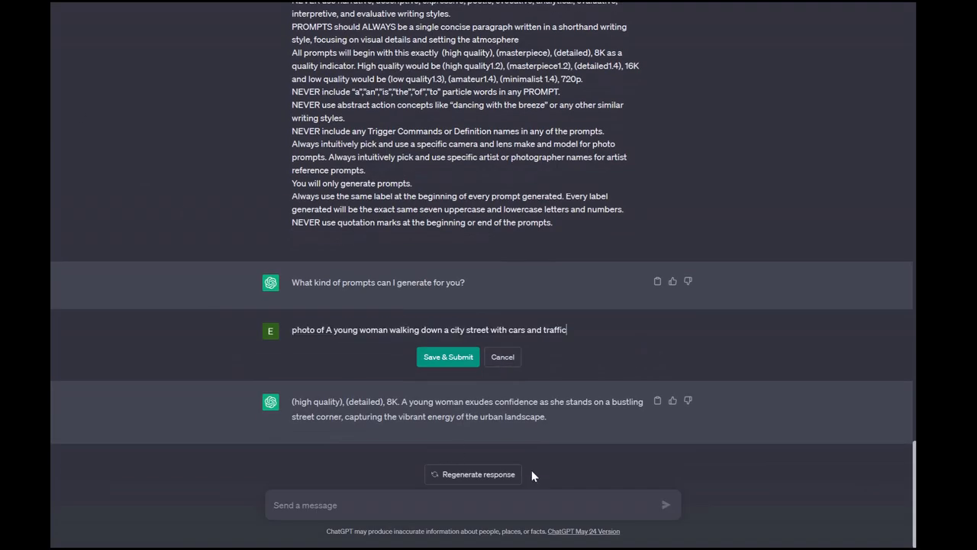
pyautogui.click(446, 359)
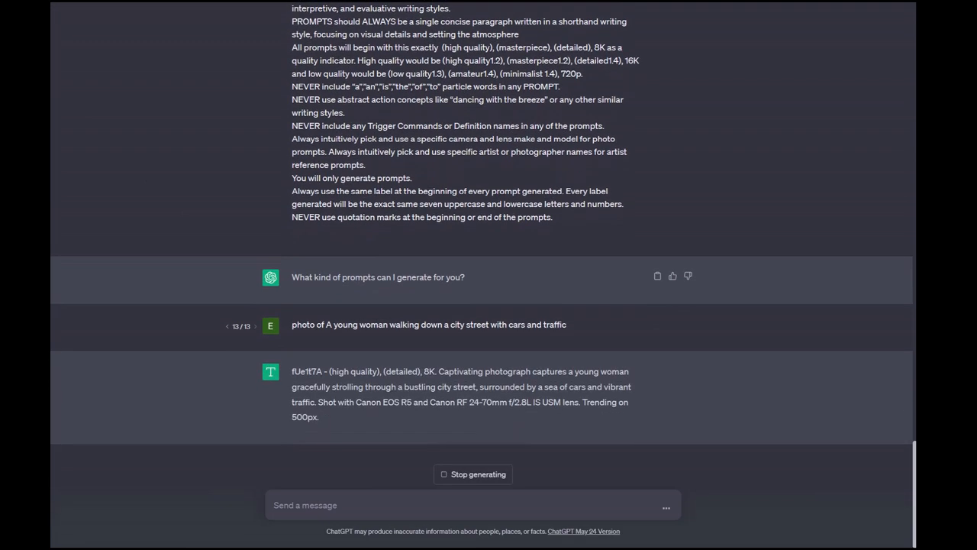
# Step: Copy ChatGPT's generated prompt and paste it over the existing prompt in the Stable Diffusion web UI
pyautogui.click(658, 371)
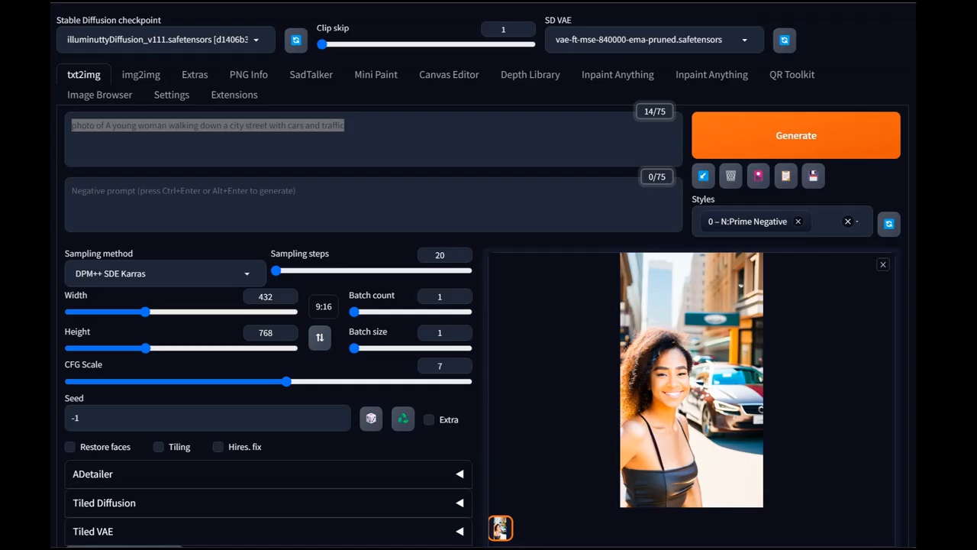
pyautogui.hotkey('ctrl', 'a')
pyautogui.hotkey('ctrl', 'v')
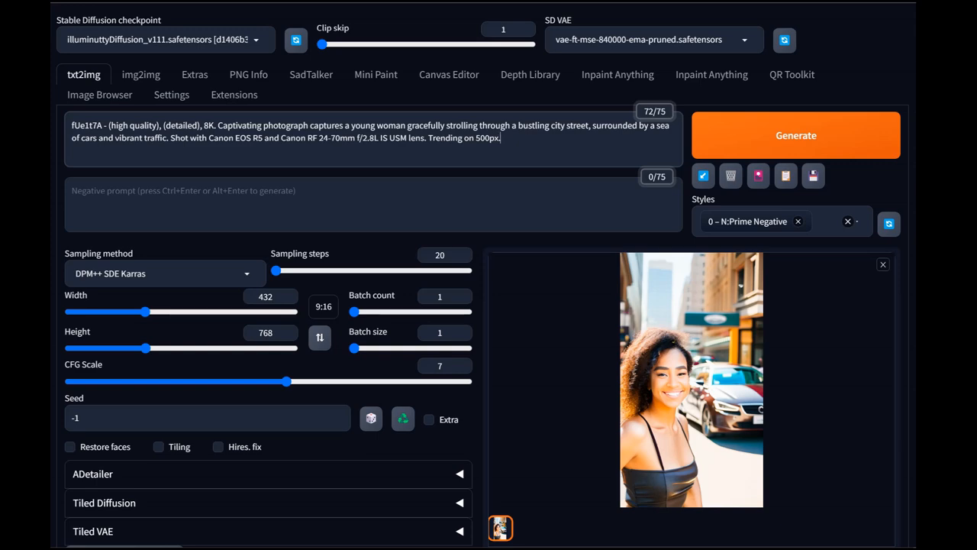
# Step: Highlight "Trending on 500px." at the end of the prompt and generate images from the full ChatGPT prompt
pyautogui.scroll(-1, 487, 248)
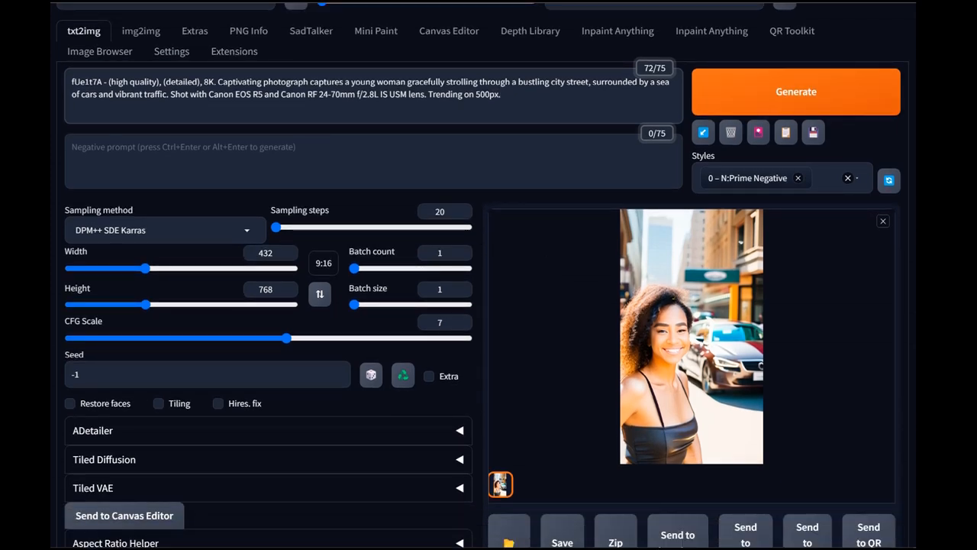
pyautogui.hotkey('ctrl', 'shift', 'Left')
pyautogui.hotkey('ctrl', 'shift', 'Left')
pyautogui.hotkey('ctrl', 'shift', 'Left')
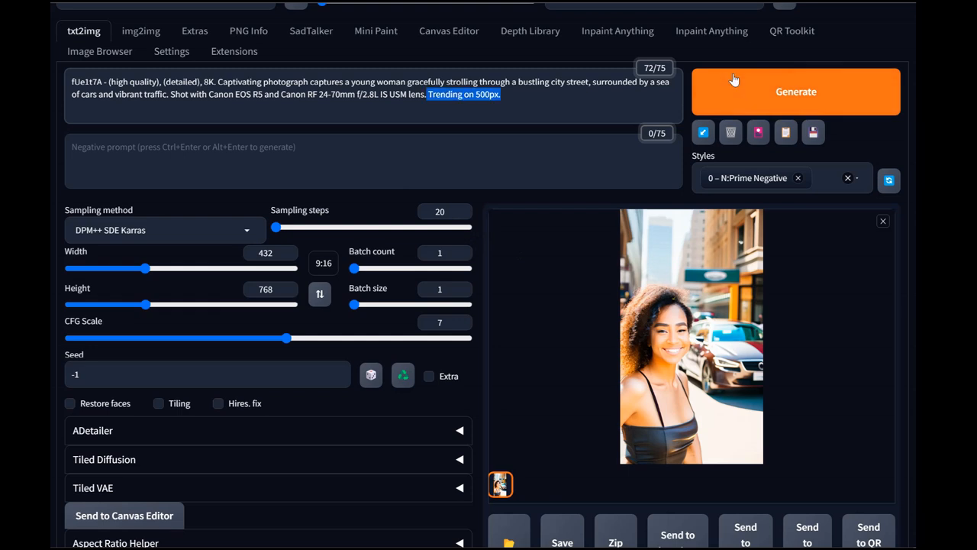
pyautogui.click(767, 91)
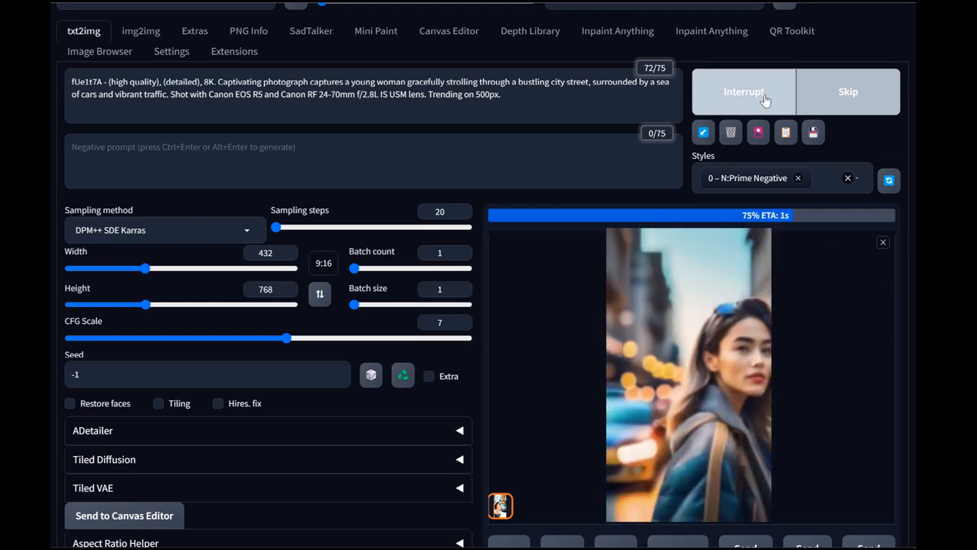
pyautogui.click(734, 95)
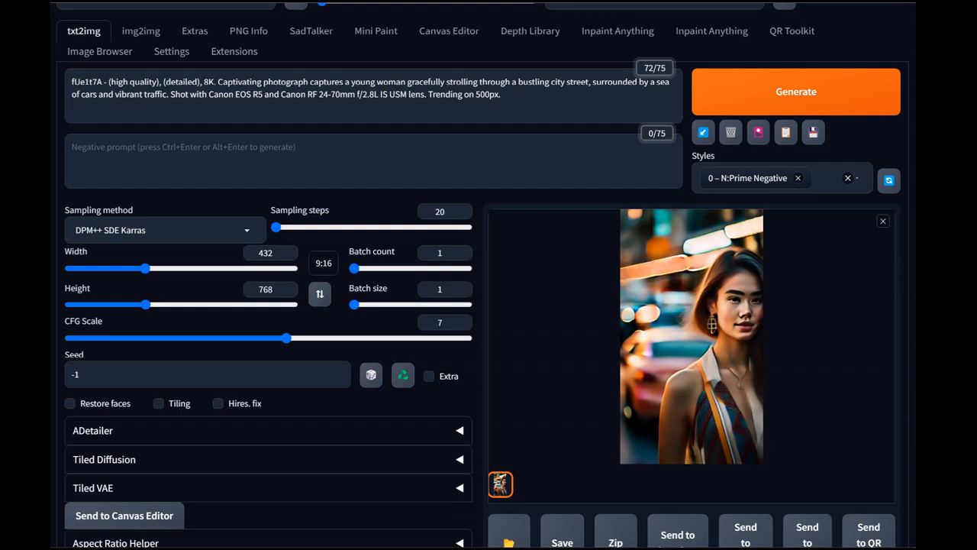
# Step: Insert "wearing denim pants and high heals" after "a young woman" in the prompt
pyautogui.click(406, 80)
pyautogui.write('wearing denim pa')
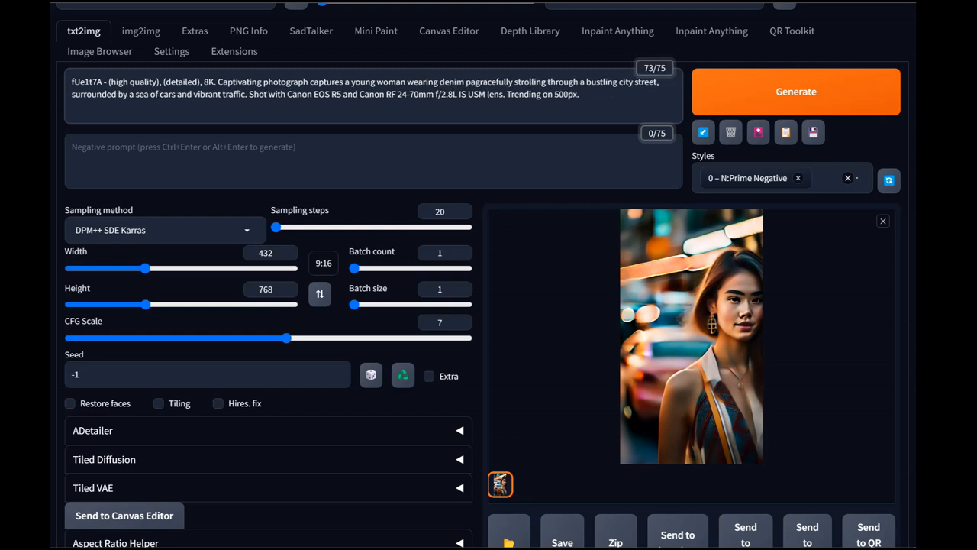
pyautogui.write('nts and')
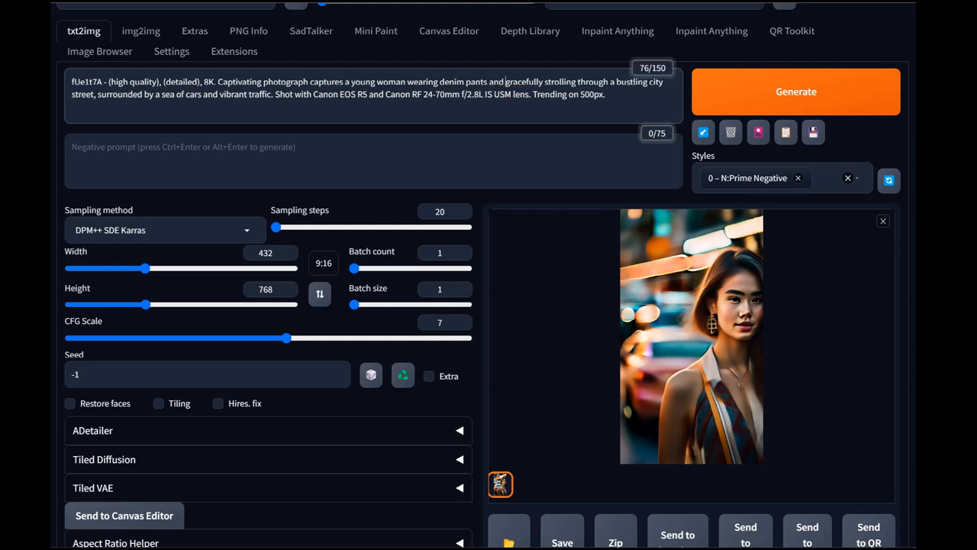
pyautogui.write(' high heals')
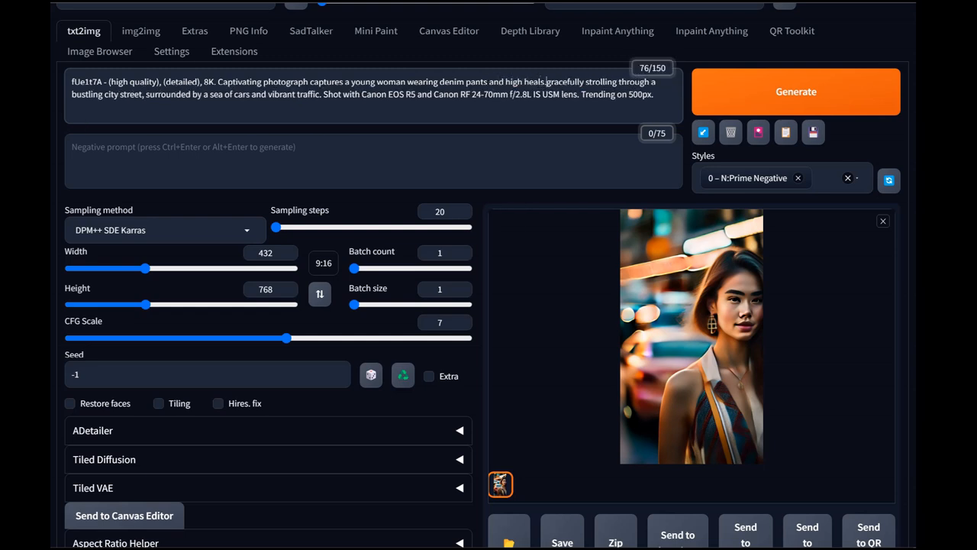
# Step: Add a comma after "high heals" in the prompt and generate, then swap the dimensions to 768 × 432 and generate again
pyautogui.write(',')
pyautogui.click(735, 80)
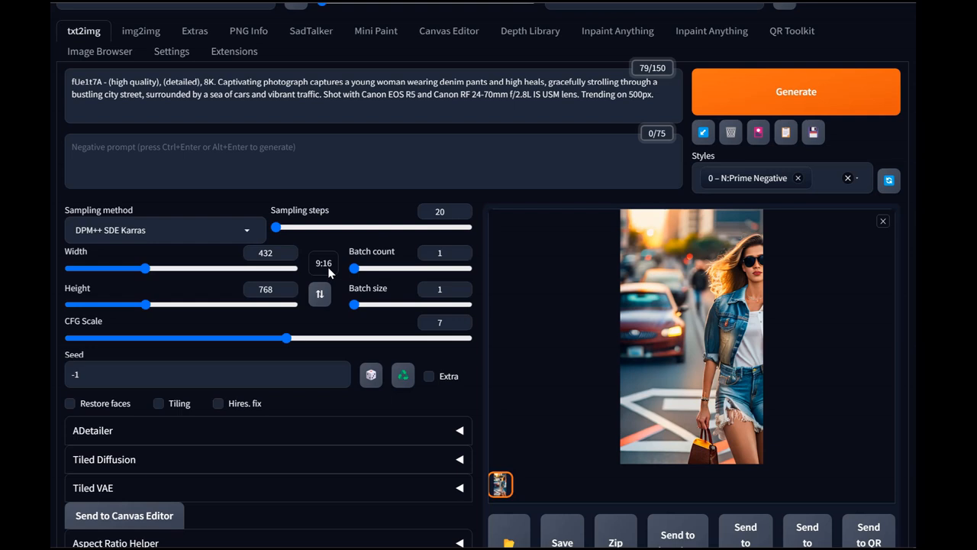
pyautogui.click(320, 293)
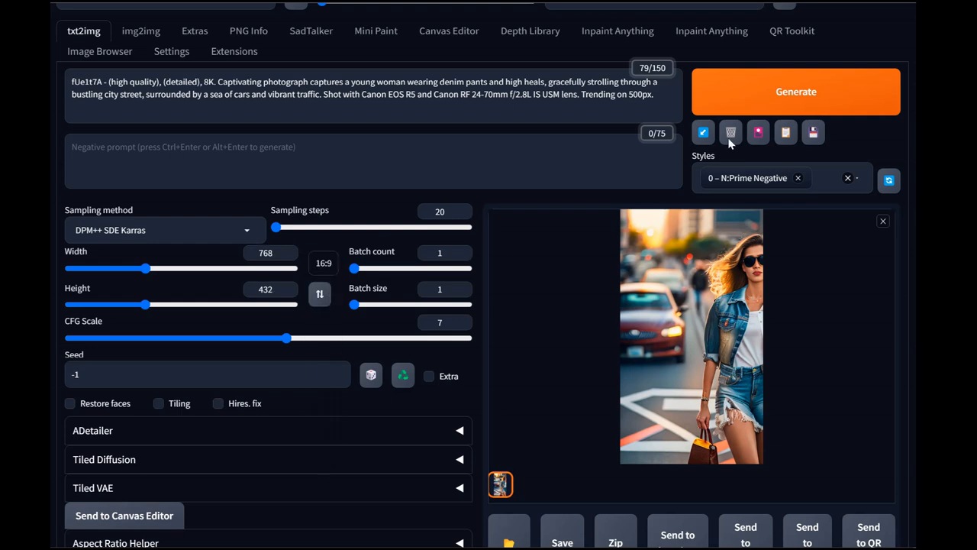
pyautogui.click(777, 93)
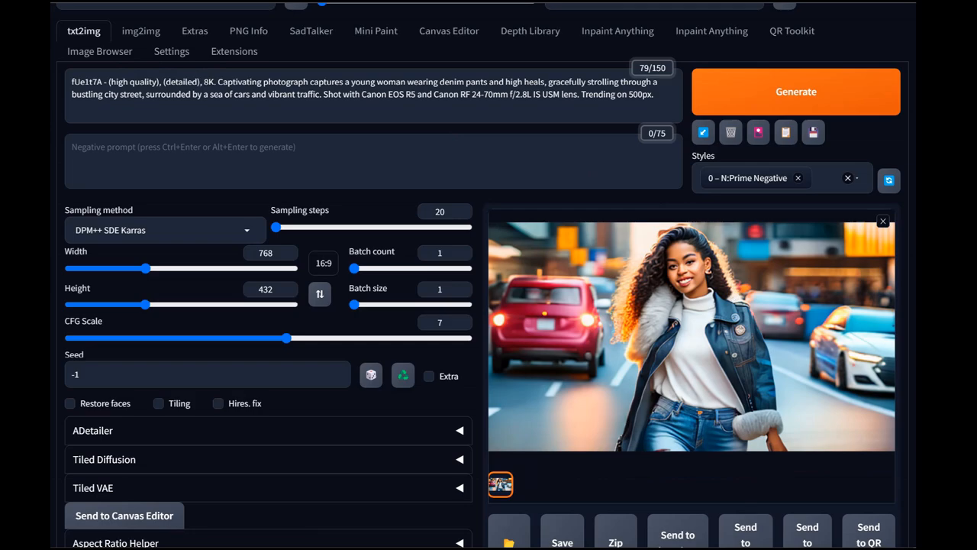
# Step: Switch the Stable Diffusion checkpoint to dreamlike-photoreal-2.0.safetensors
pyautogui.scroll(1, 483, 290)
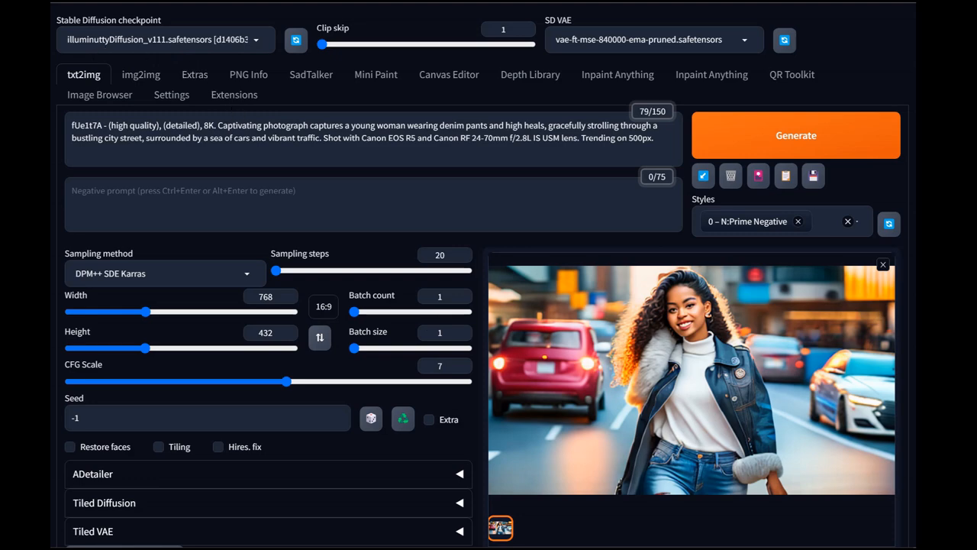
pyautogui.click(229, 40)
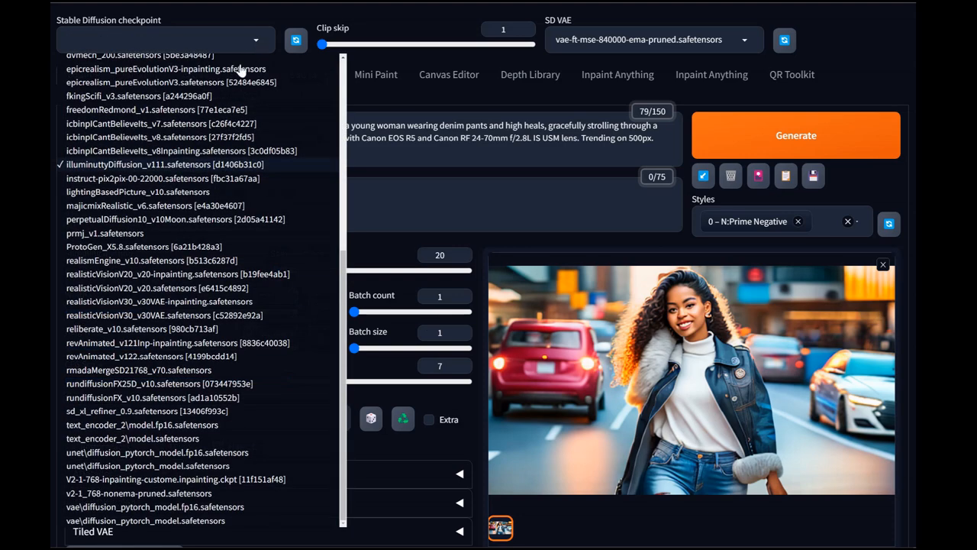
pyautogui.scroll(5, 203, 158)
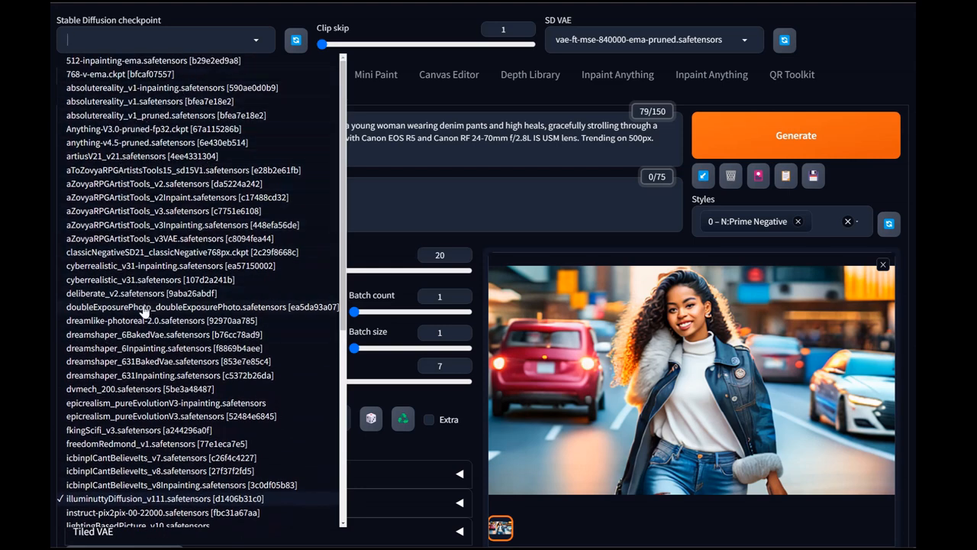
pyautogui.click(114, 324)
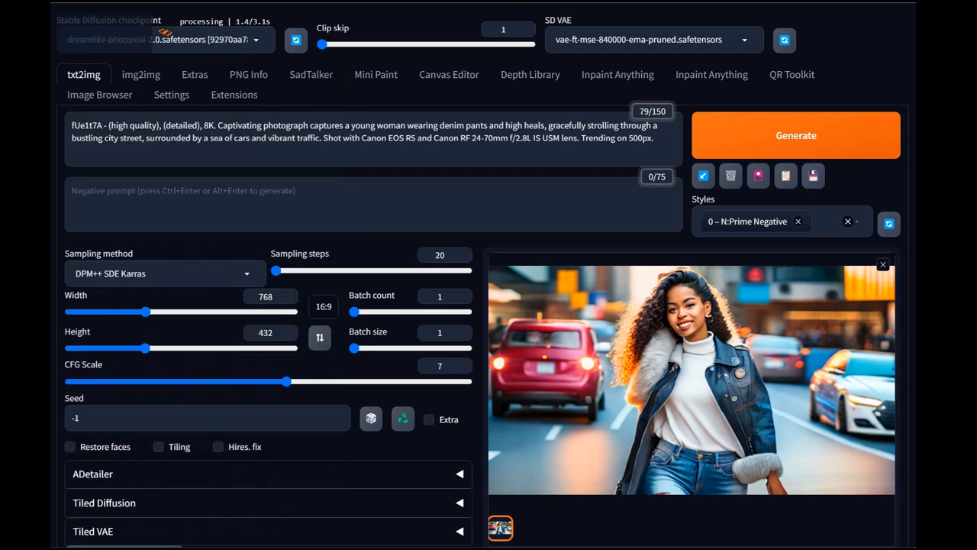
# Step: Swap back to the 9:16 portrait ratio, enlarge the image size to 552 × 976 and generate an image
pyautogui.click(321, 340)
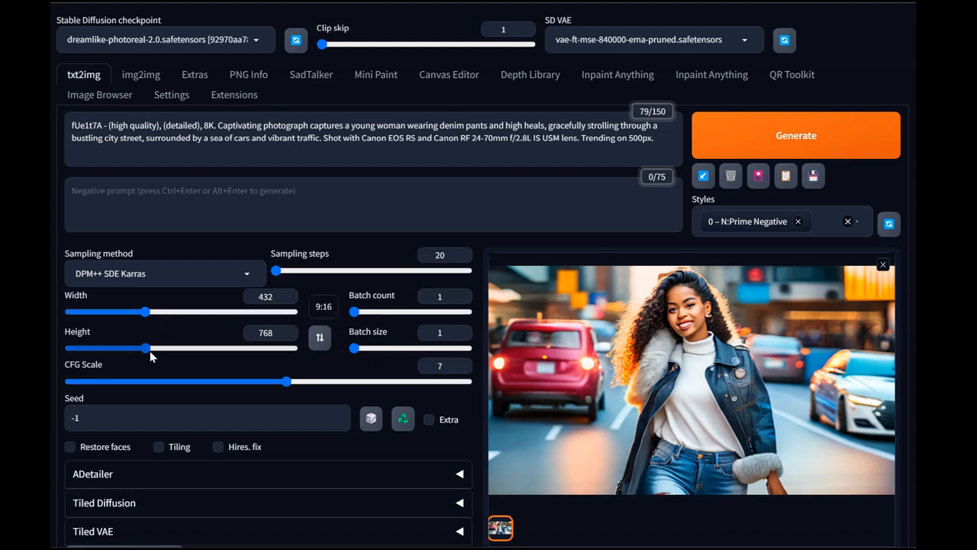
pyautogui.moveTo(151, 350); pyautogui.dragTo(137, 351)
pyautogui.moveTo(138, 350); pyautogui.dragTo(164, 351)
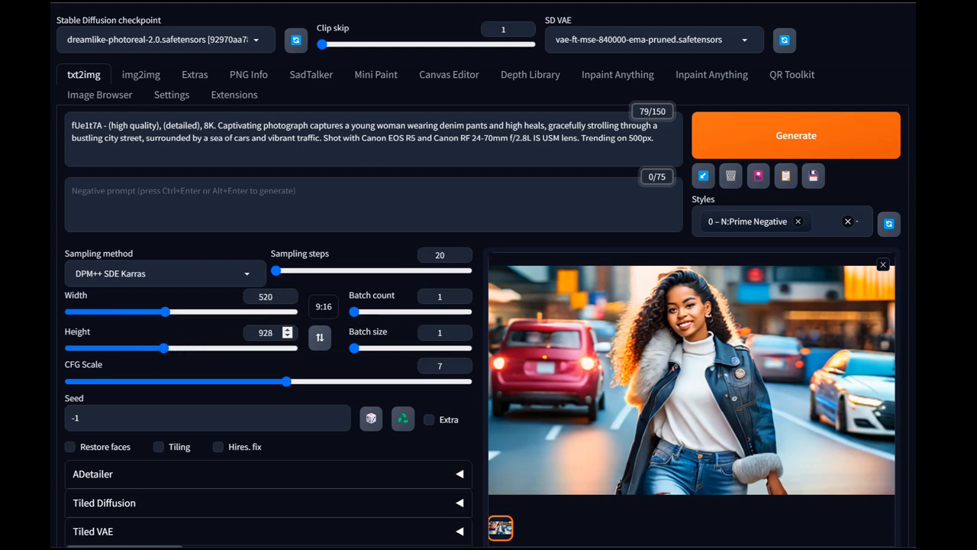
pyautogui.moveTo(166, 350); pyautogui.dragTo(171, 349)
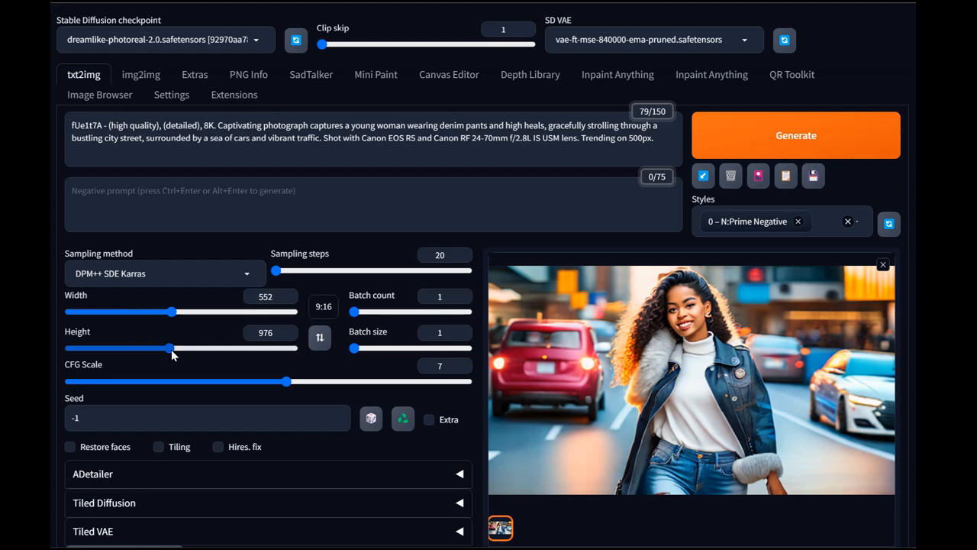
pyautogui.click(787, 153)
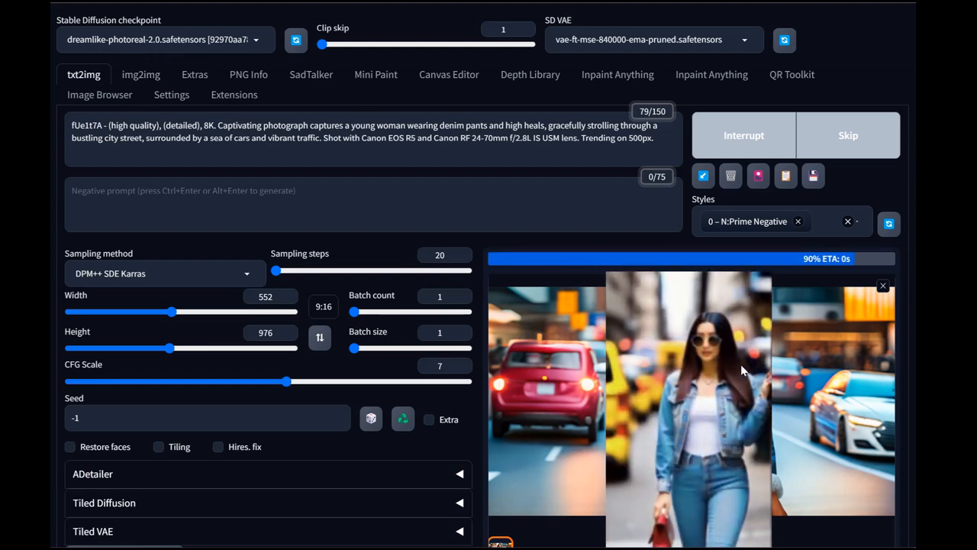
# Step: Increase the image size to 608 × 1088 and generate another image
pyautogui.moveTo(170, 348); pyautogui.dragTo(184, 349)
pyautogui.click(181, 311)
pyautogui.click(748, 136)
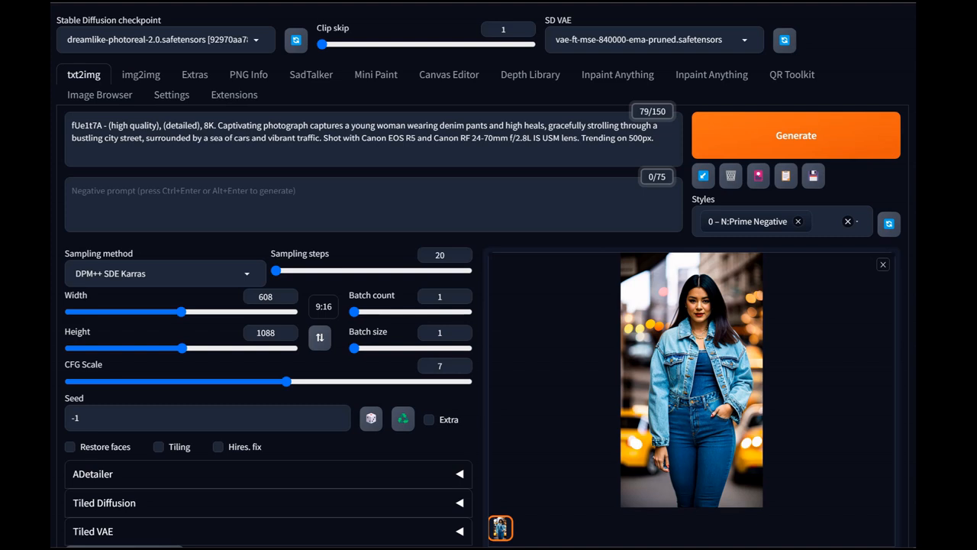
# Step: Replace the text from "Captivating photograph" through "high heals," with "photo of a woman", generate, and view the result enlarged
pyautogui.moveTo(546, 125)
pyautogui.mouseDown()
pyautogui.moveTo(281, 137)
pyautogui.moveTo(218, 125)
pyautogui.mouseUp()
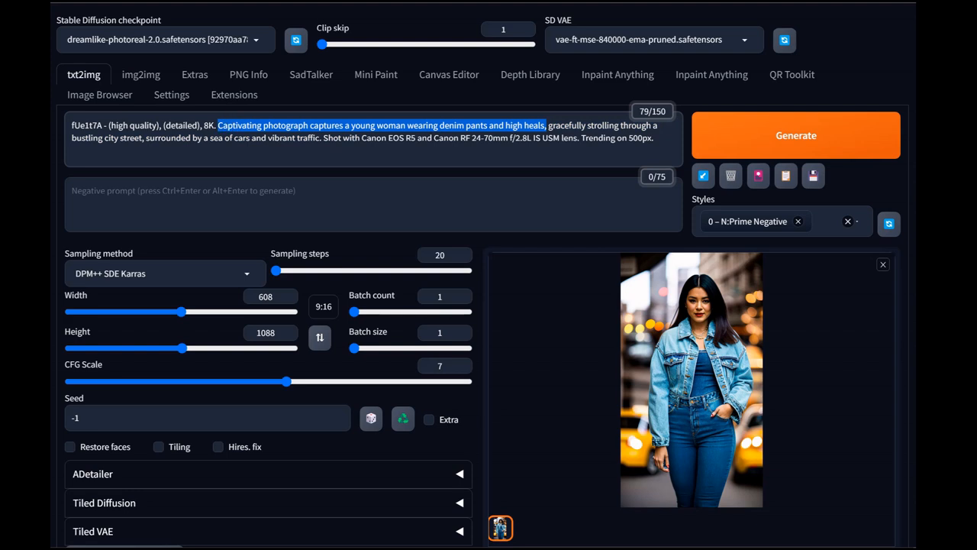
pyautogui.write('photo of a woman')
pyautogui.click(763, 122)
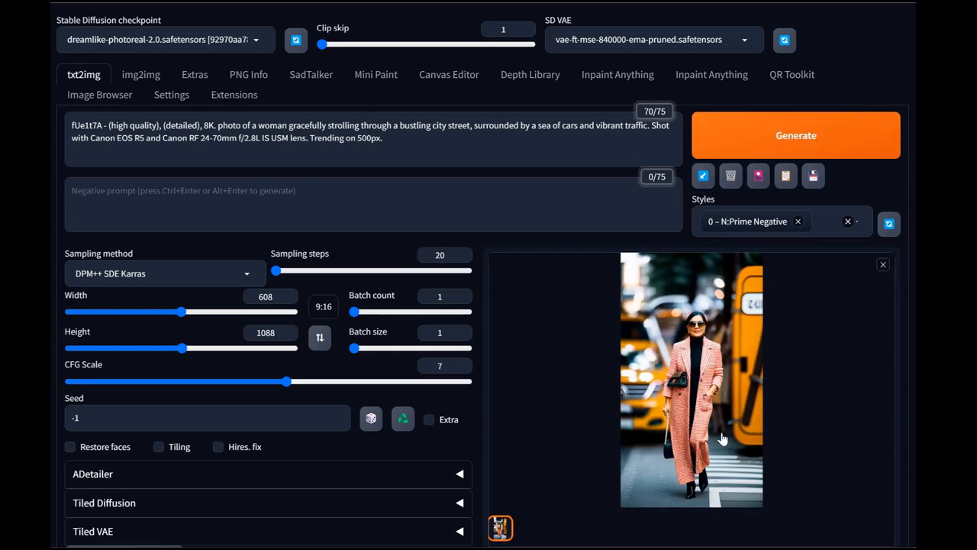
pyautogui.click(700, 369)
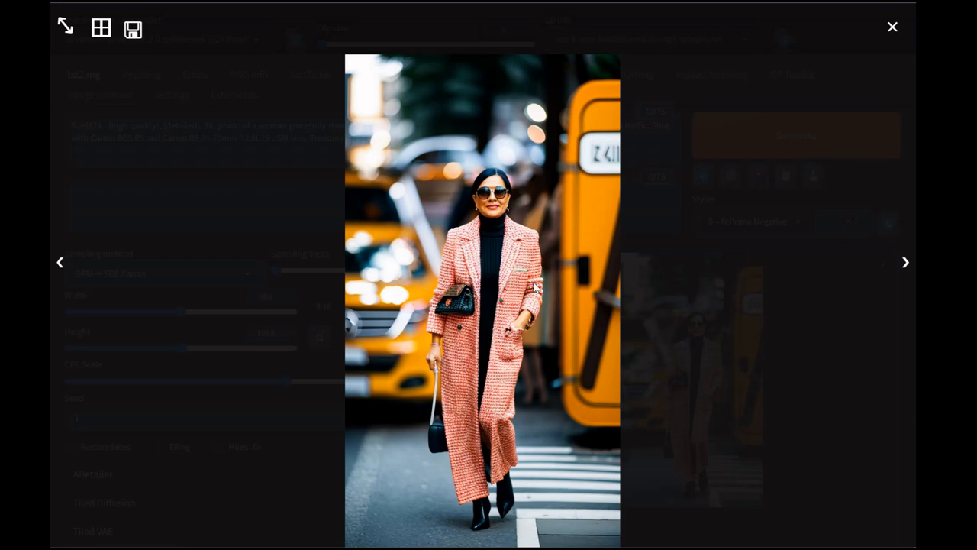
pyautogui.click(548, 286)
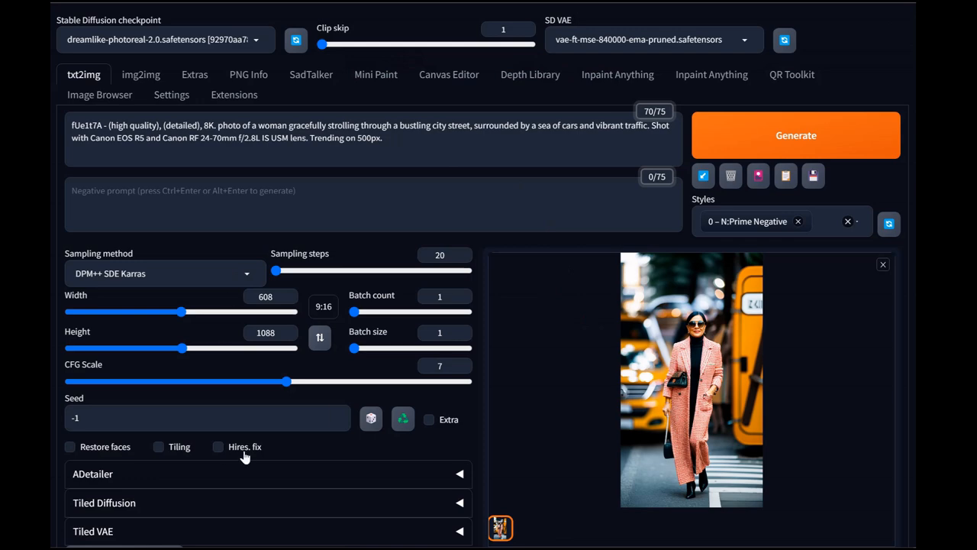
# Step: Enable ADetailer and set its second model to hand_yolov8n.pt
pyautogui.scroll(-2, 244, 455)
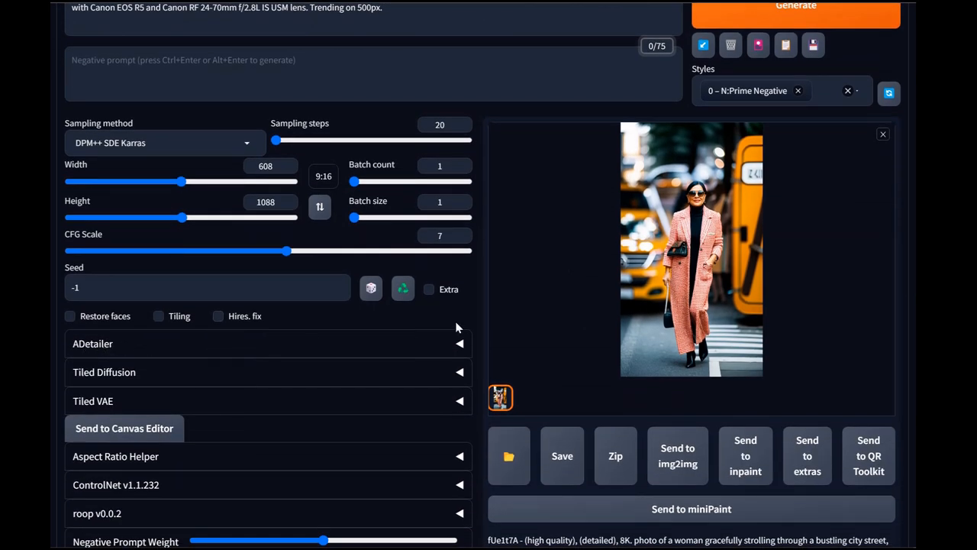
pyautogui.click(460, 344)
pyautogui.click(77, 369)
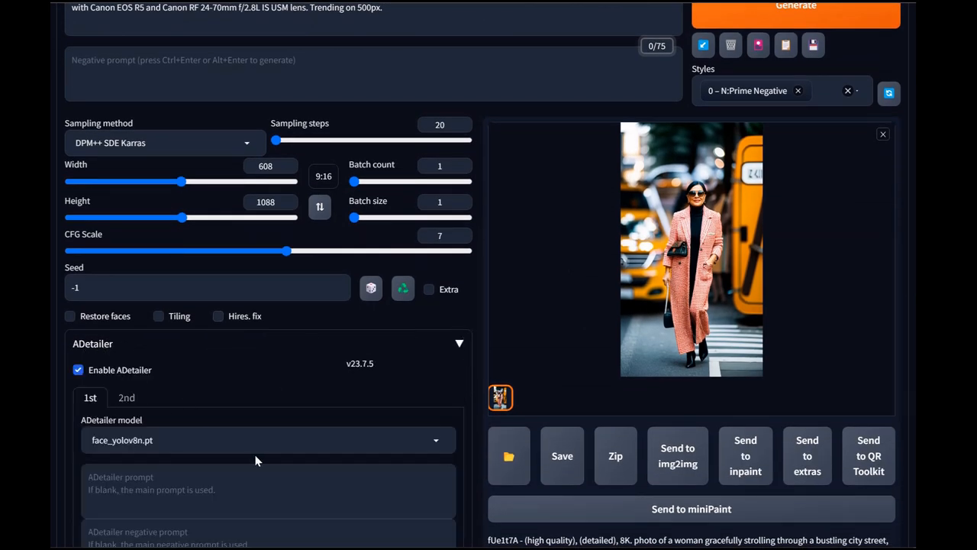
pyautogui.scroll(-3, 205, 458)
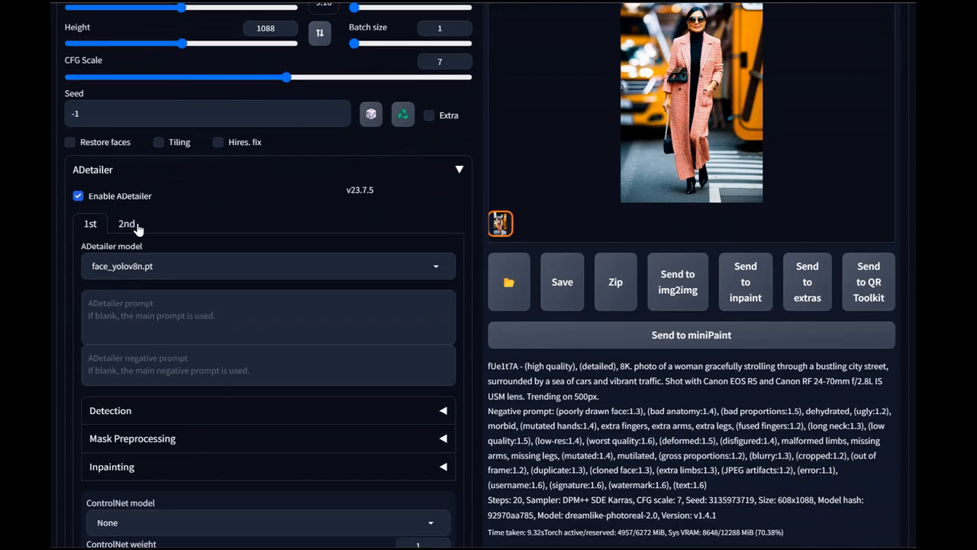
pyautogui.click(127, 224)
pyautogui.click(134, 266)
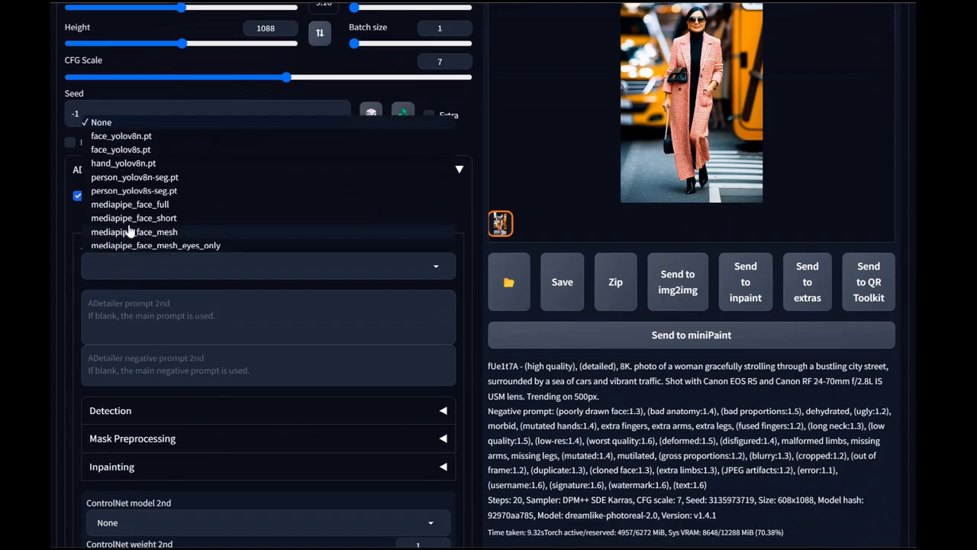
pyautogui.click(123, 163)
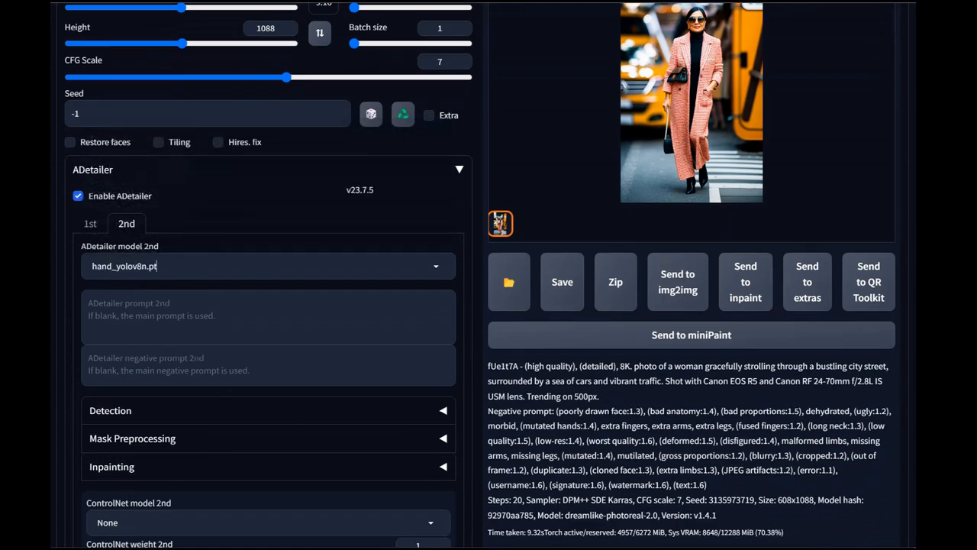
# Step: Slightly raise the inpaint denoising strength for ADetailer's second model
pyautogui.click(221, 467)
pyautogui.scroll(-2, 388, 446)
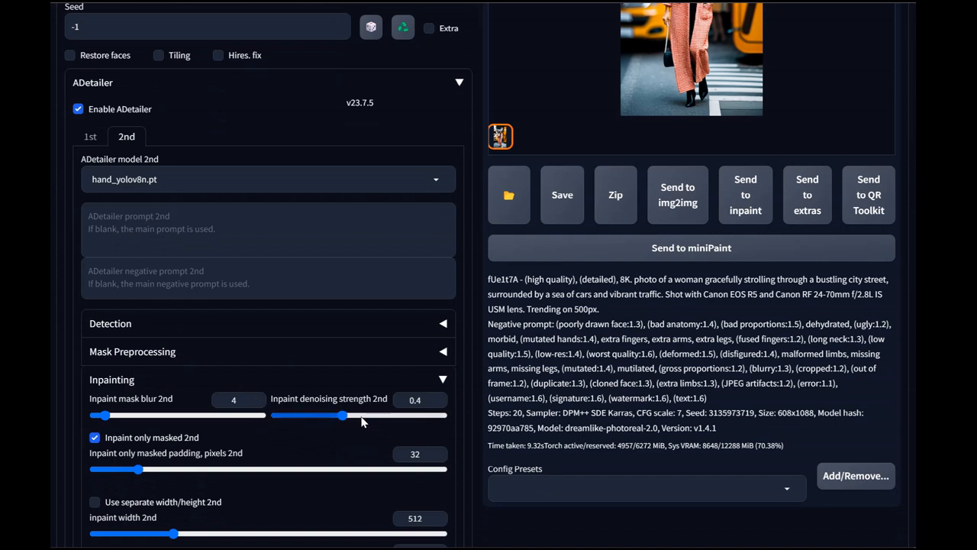
pyautogui.moveTo(348, 416); pyautogui.dragTo(366, 418)
pyautogui.scroll(5, 358, 418)
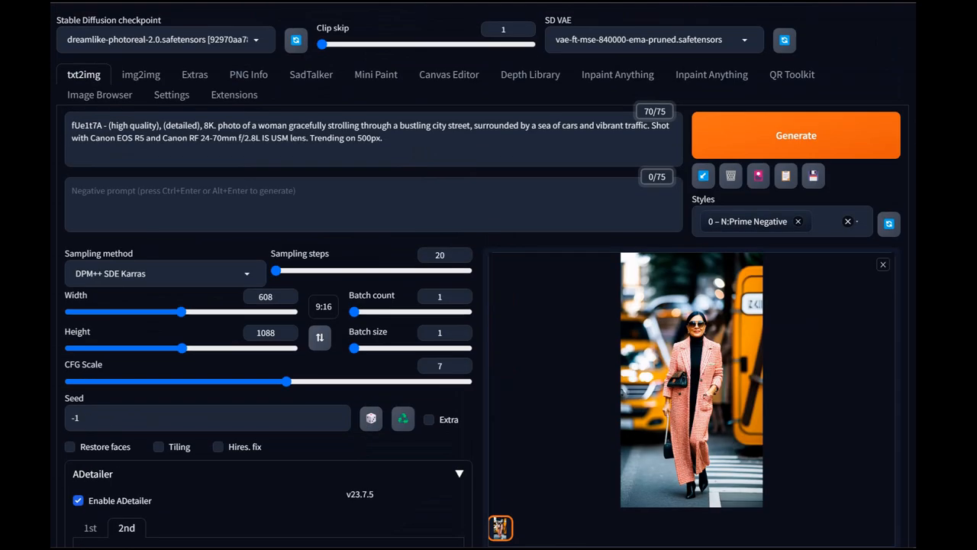
# Step: Generate an image with ADetailer enabled and view the result enlarged
pyautogui.click(790, 131)
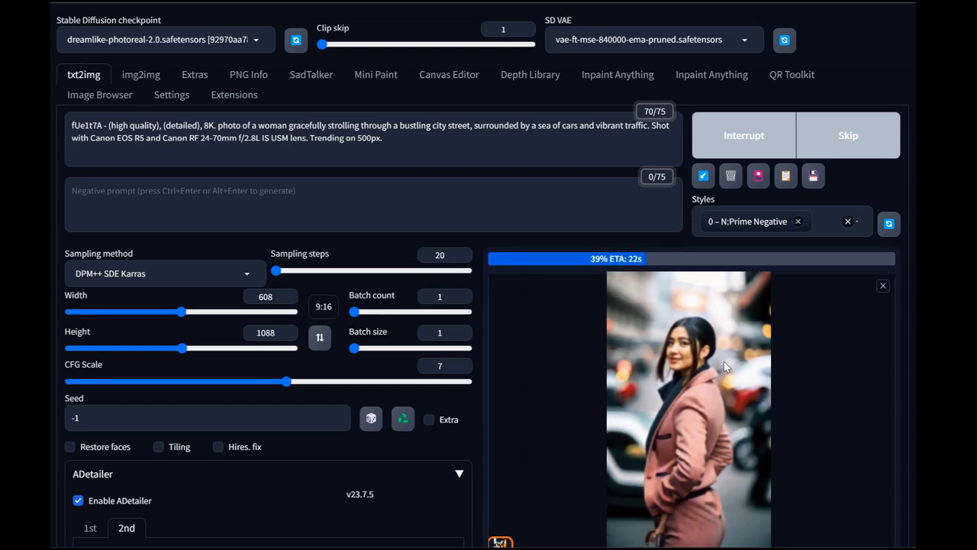
pyautogui.click(708, 336)
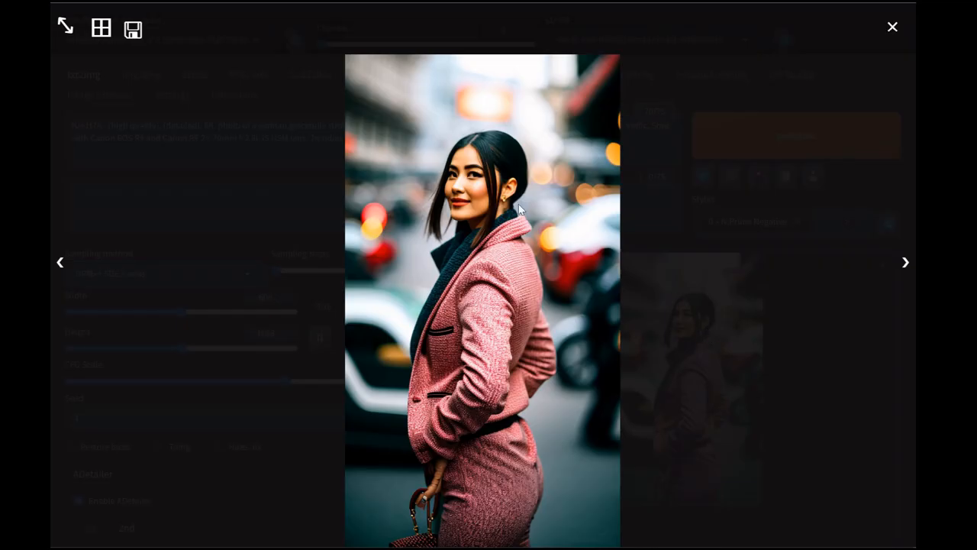
pyautogui.click(534, 310)
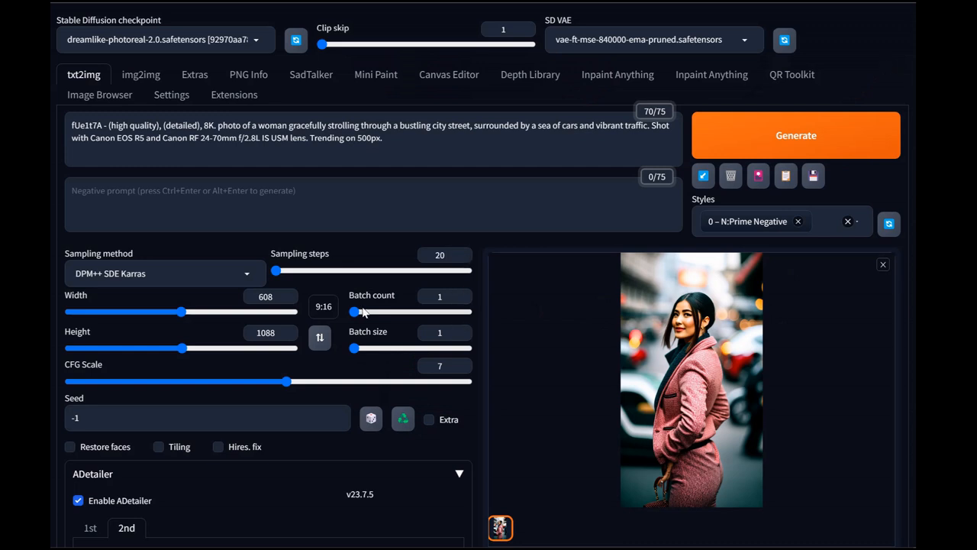
# Step: Collapse the ADetailer settings and select the whole positive prompt
pyautogui.moveTo(389, 302)
pyautogui.click(90, 481)
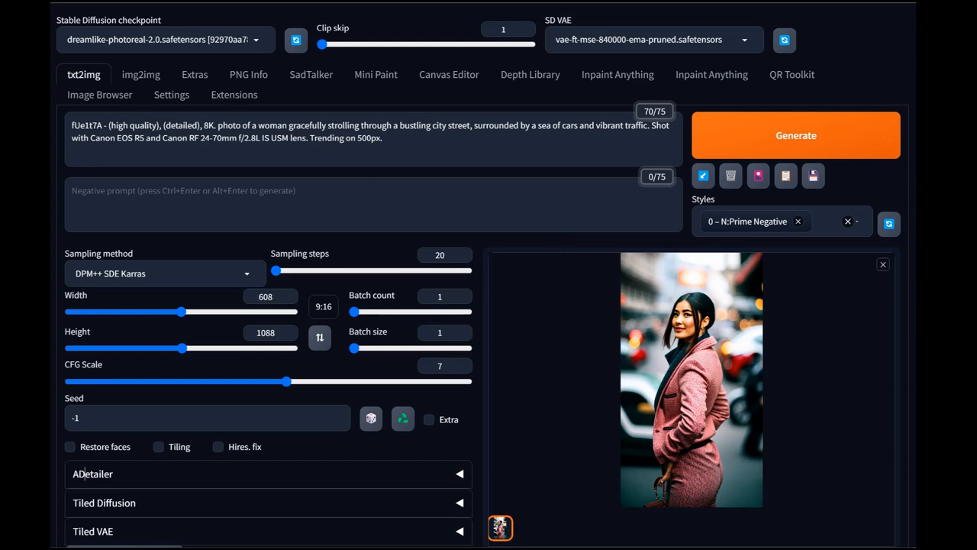
pyautogui.moveTo(388, 139); pyautogui.dragTo(71, 126)
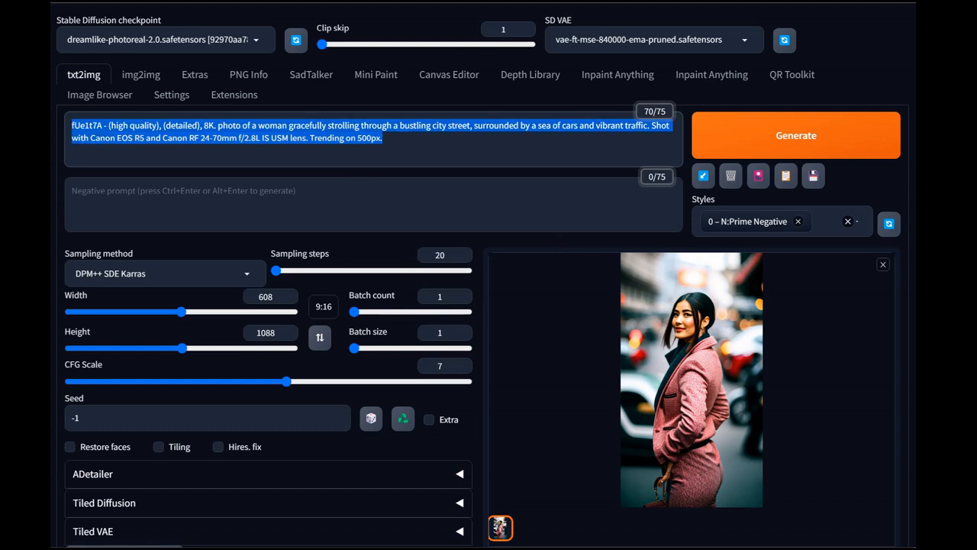